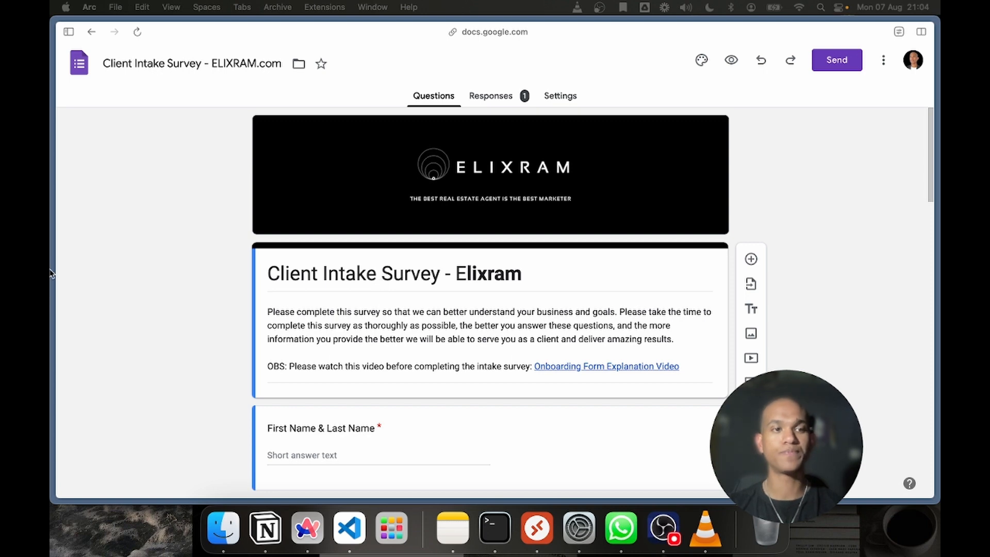
mouse_move(107, 398)
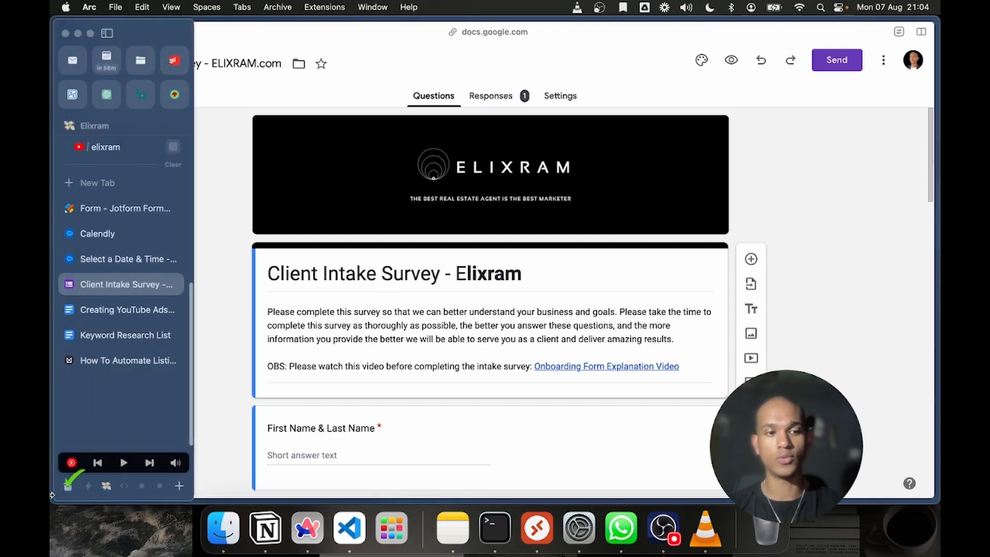
key("super+t")
type("google")
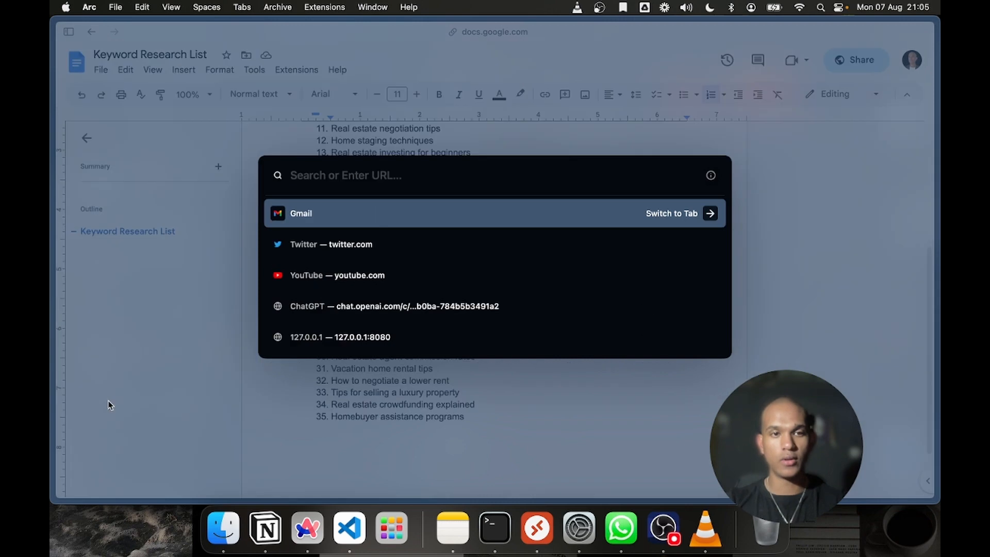
type("google")
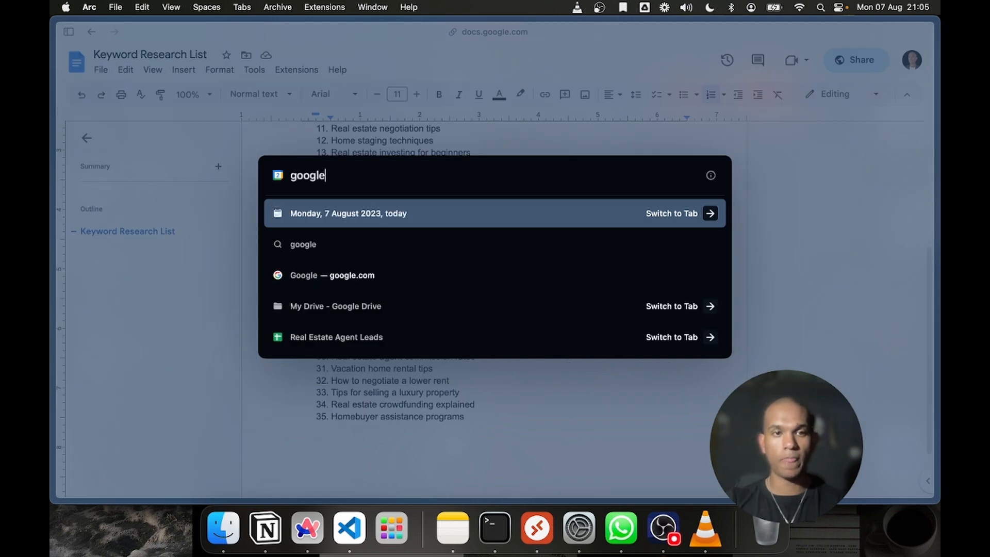
key("Return")
Search for google in a new tab and open the Google homepage from the results
key("super+t")
type("goo")
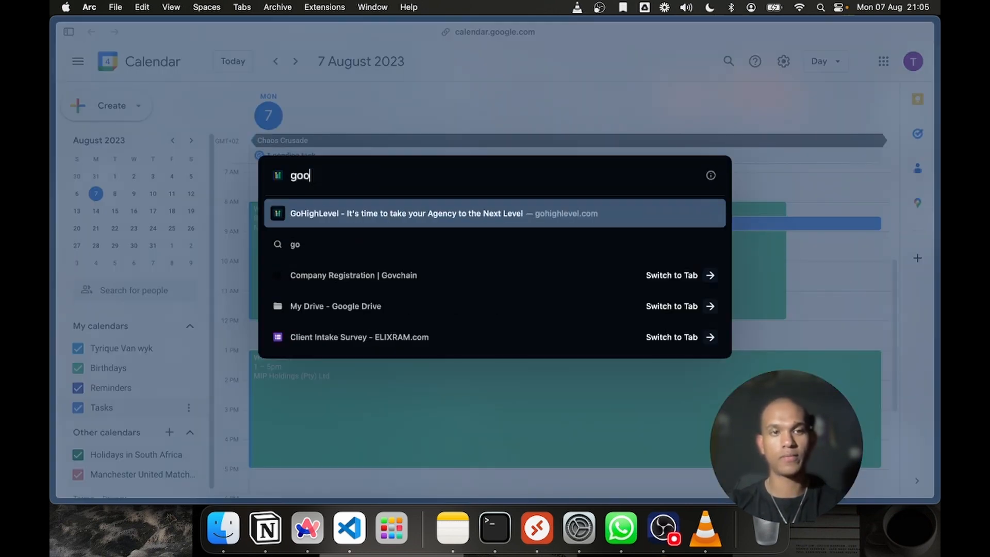
type("gle")
key("Down")
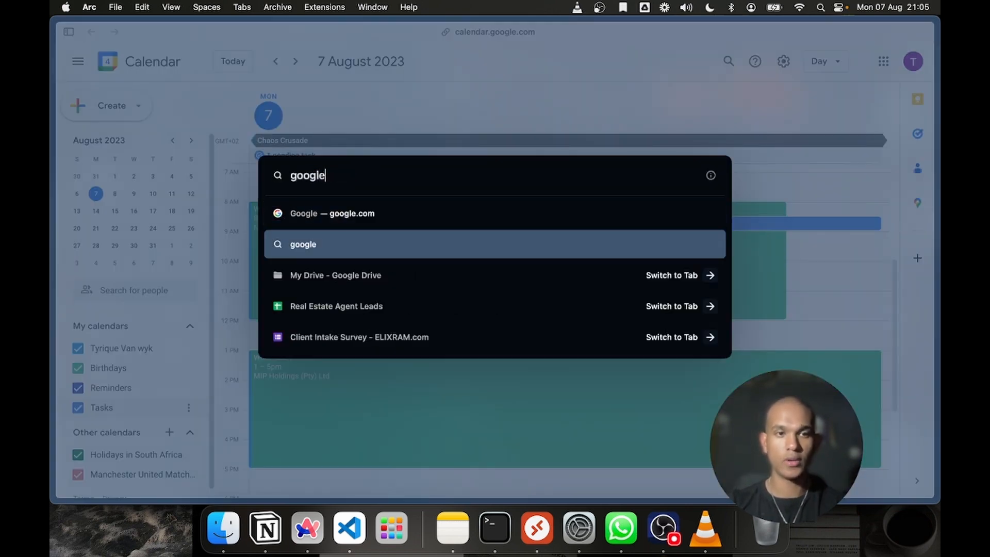
key("Return")
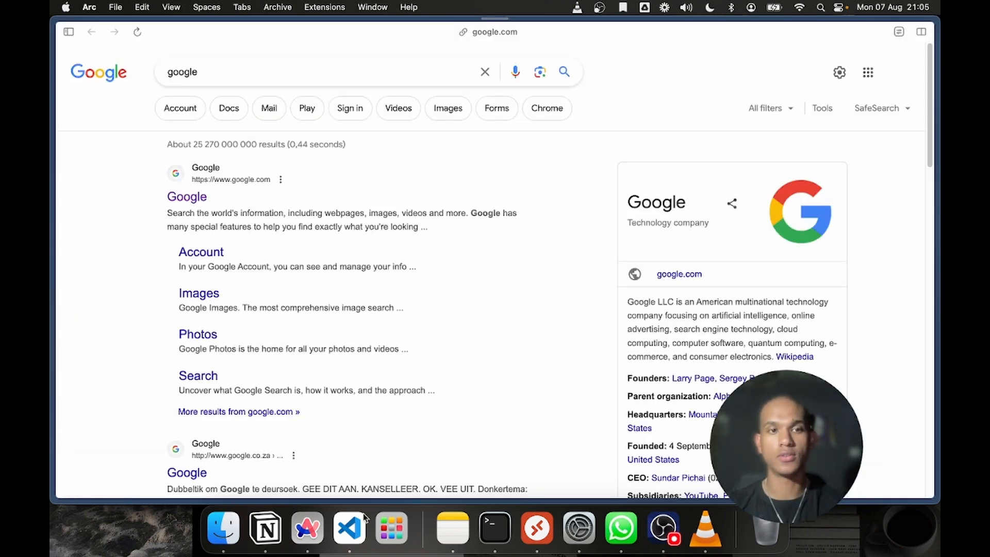
left_click(189, 206)
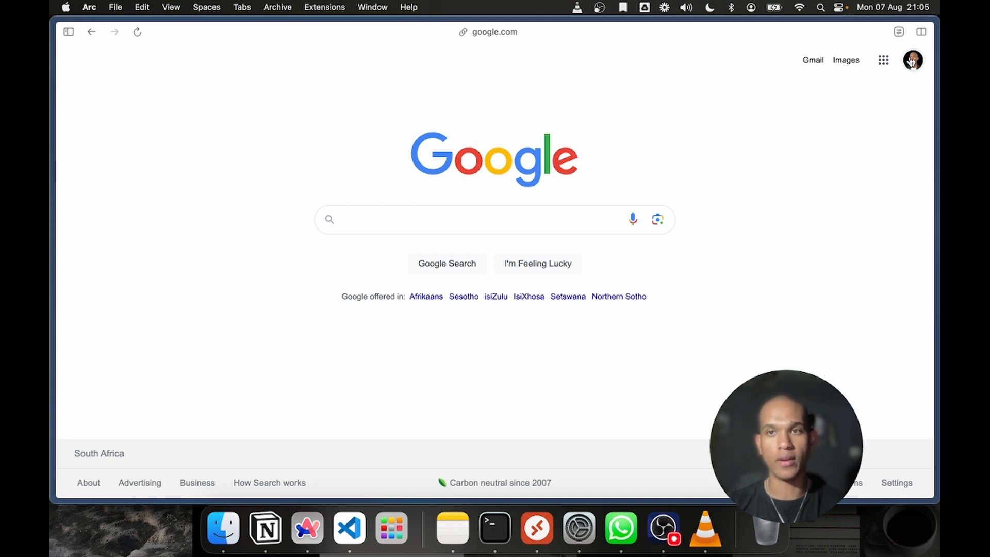
Add another account from the Google homepage and start creating a new one for personal use
left_click(912, 61)
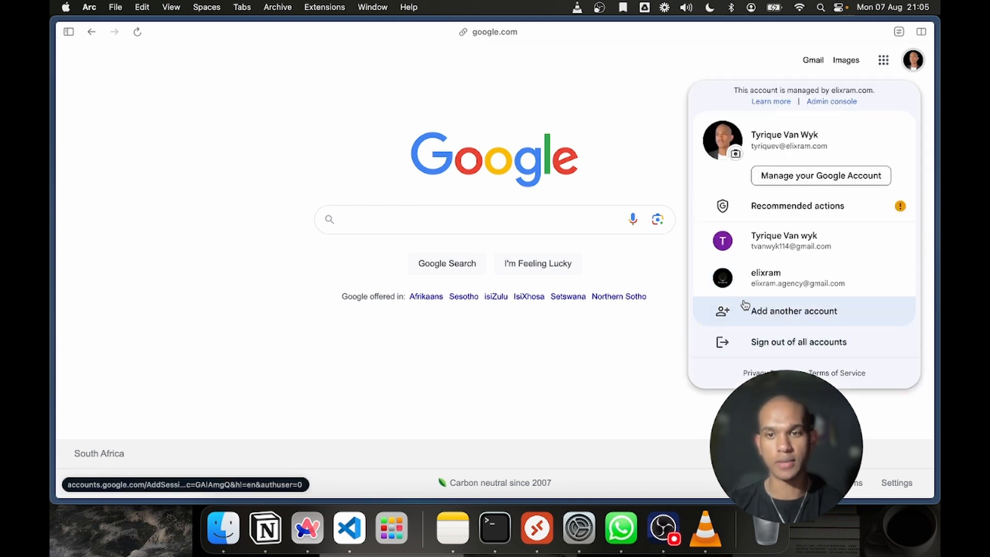
left_click(738, 321)
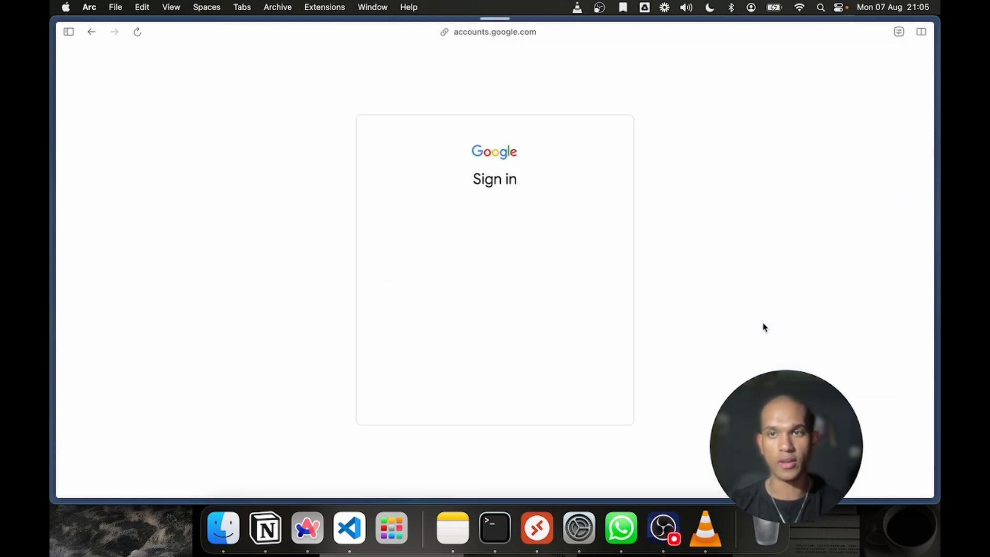
left_click(447, 254)
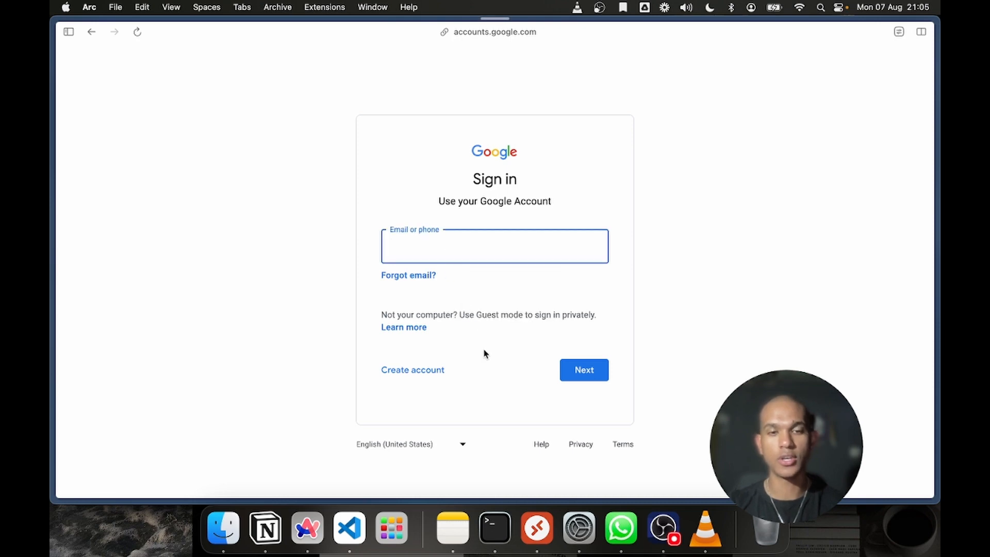
left_click(433, 370)
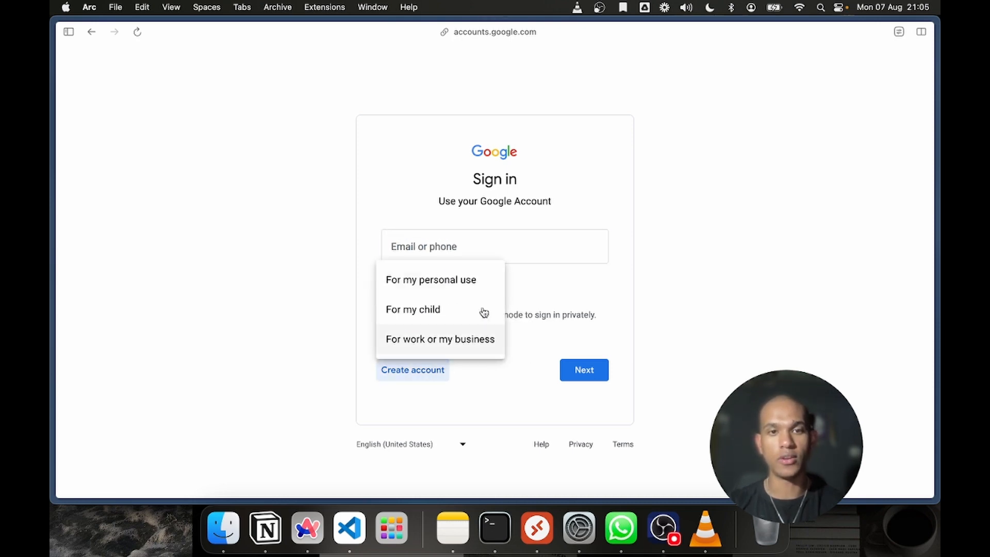
left_click(447, 285)
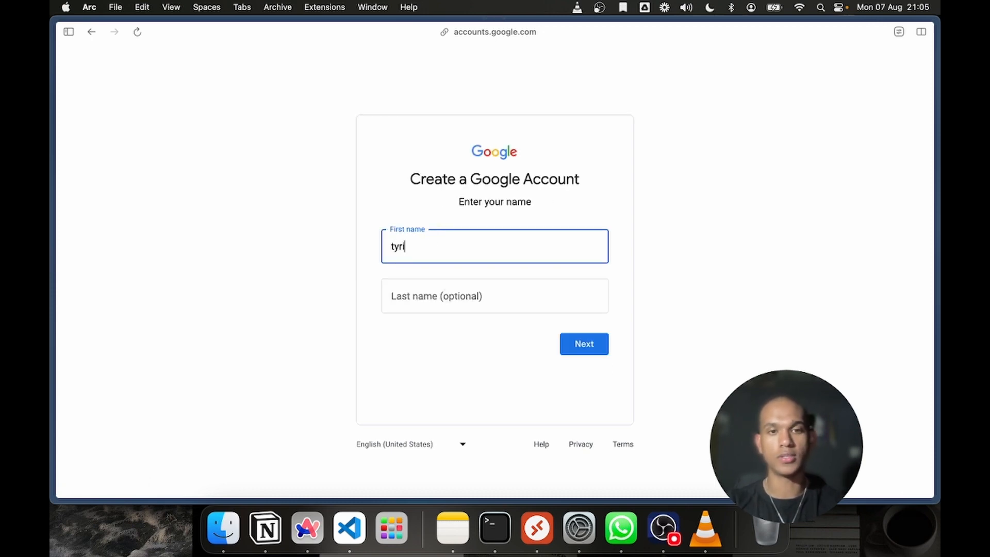
Enter the account holder's first name, set the last name to Ad Account, and continue to the basic information
type("yrique")
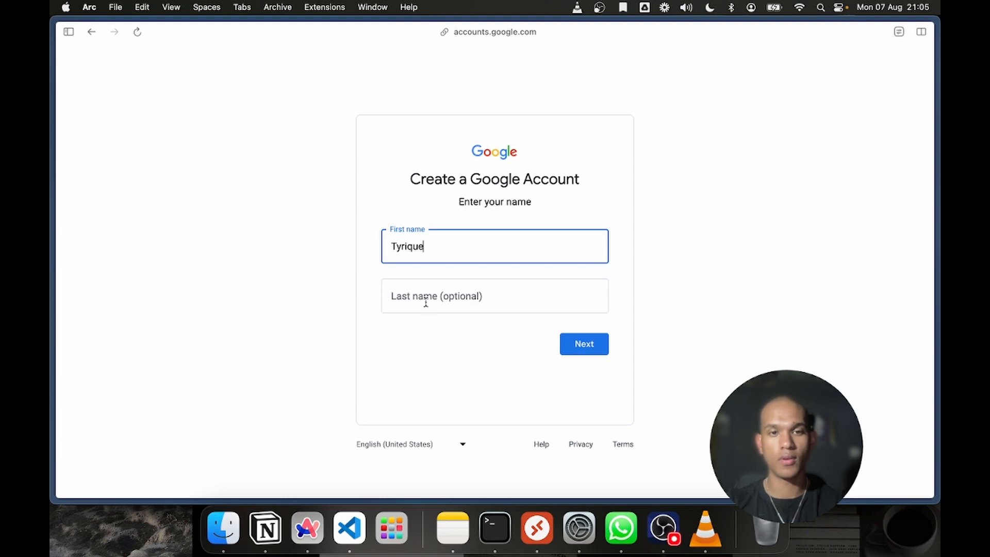
left_click(447, 303)
type("Ad A")
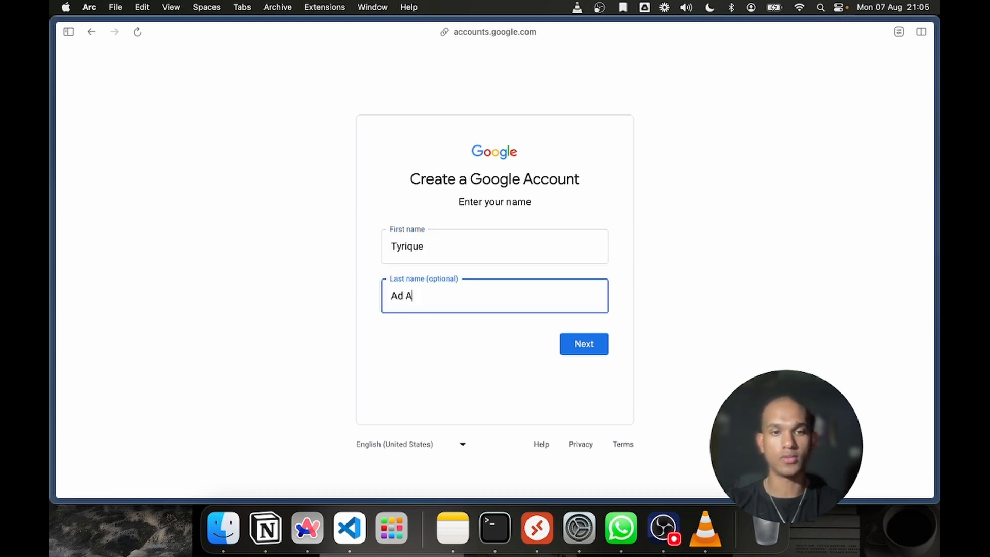
type("ccount")
left_click(590, 347)
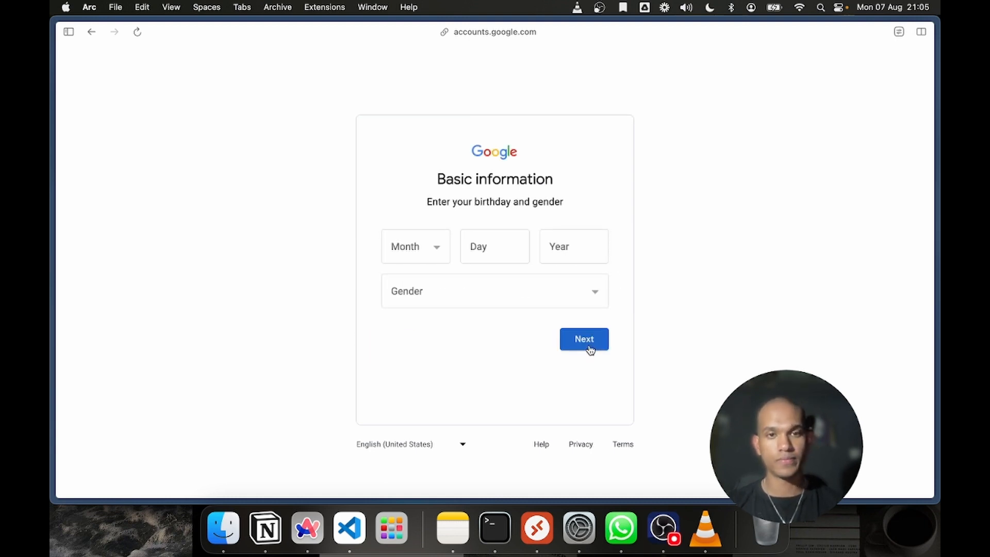
Fill in the month, day and year of the account holder's date of birth
left_click(431, 252)
left_click(516, 264)
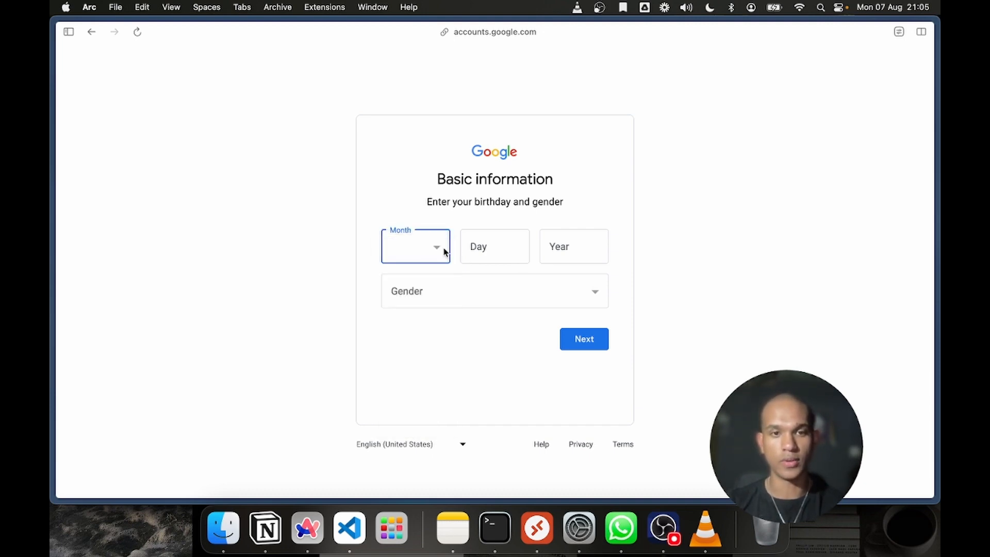
left_click(443, 251)
left_click(429, 343)
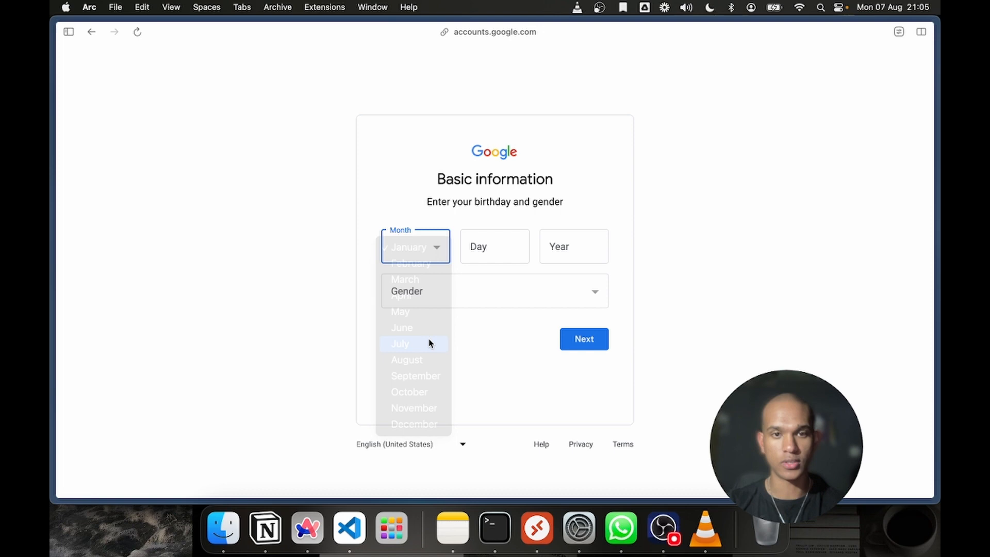
left_click(498, 235)
type("12")
left_click(577, 270)
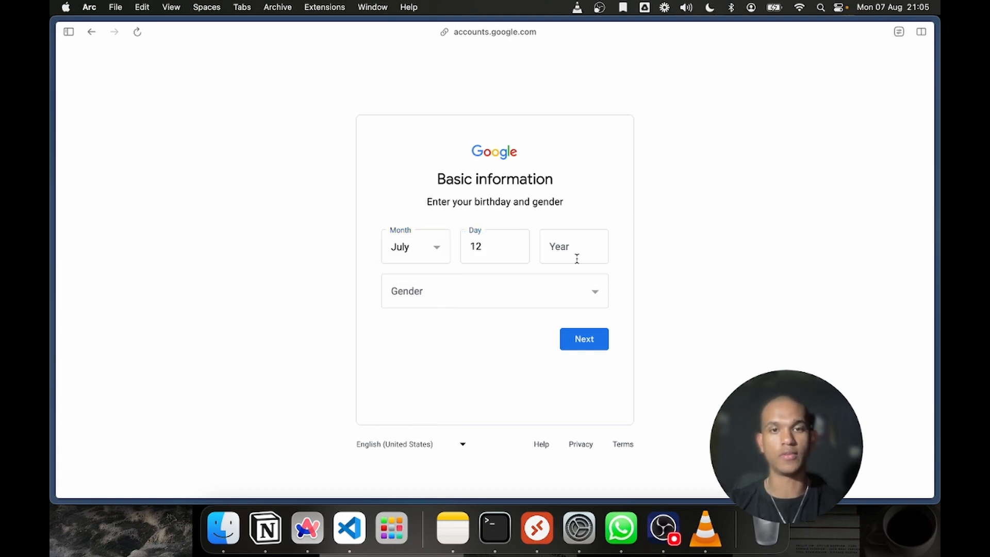
left_click(577, 256)
type("2001")
Set the gender to Male and continue to the Gmail address choice
left_click(572, 284)
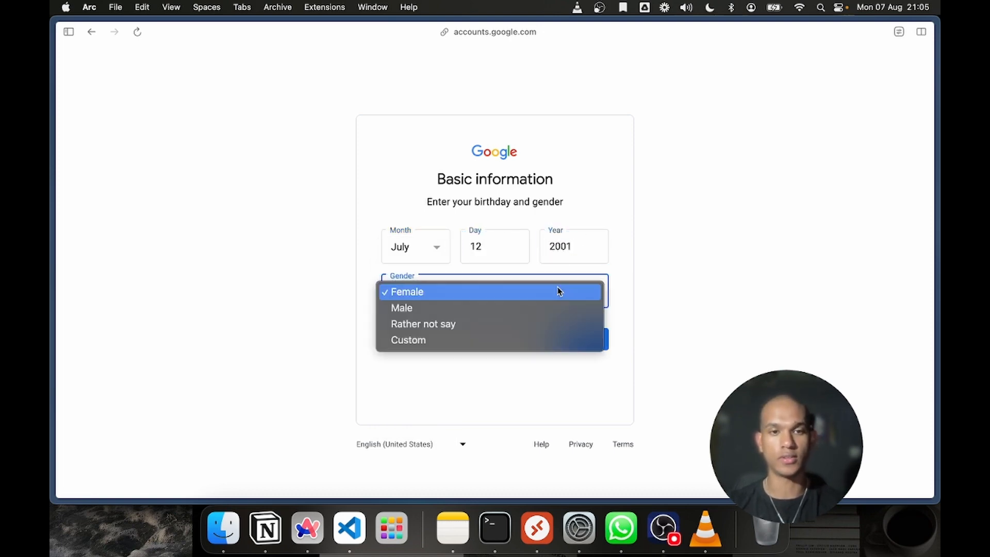
left_click(487, 324)
left_click(440, 296)
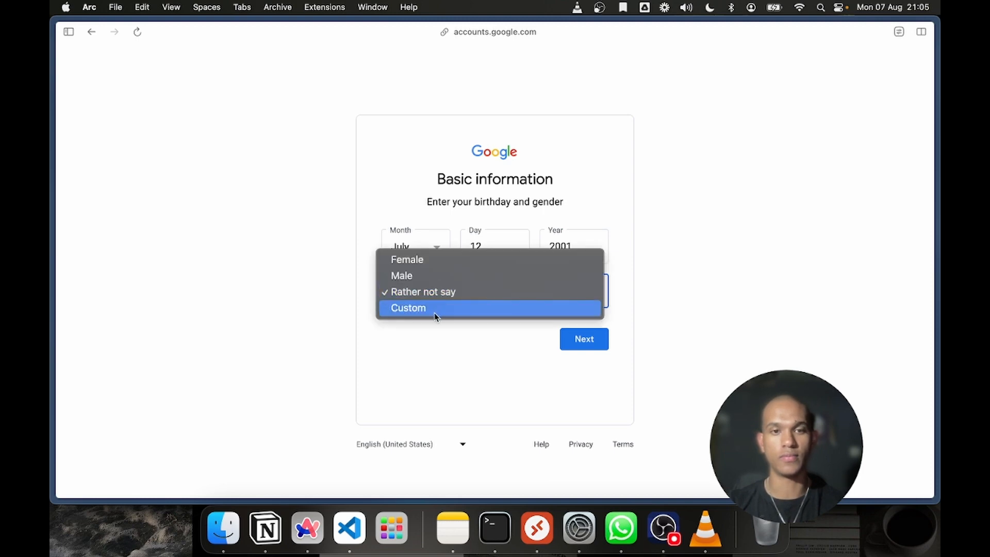
left_click(434, 276)
left_click(593, 349)
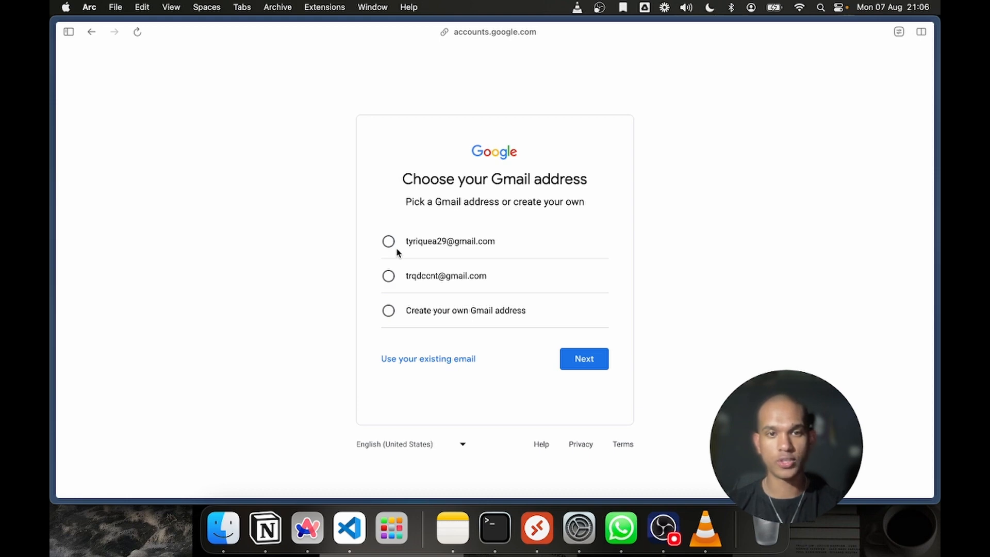
Choose the first suggested Gmail address, then enter and confirm the new account password
left_click(388, 241)
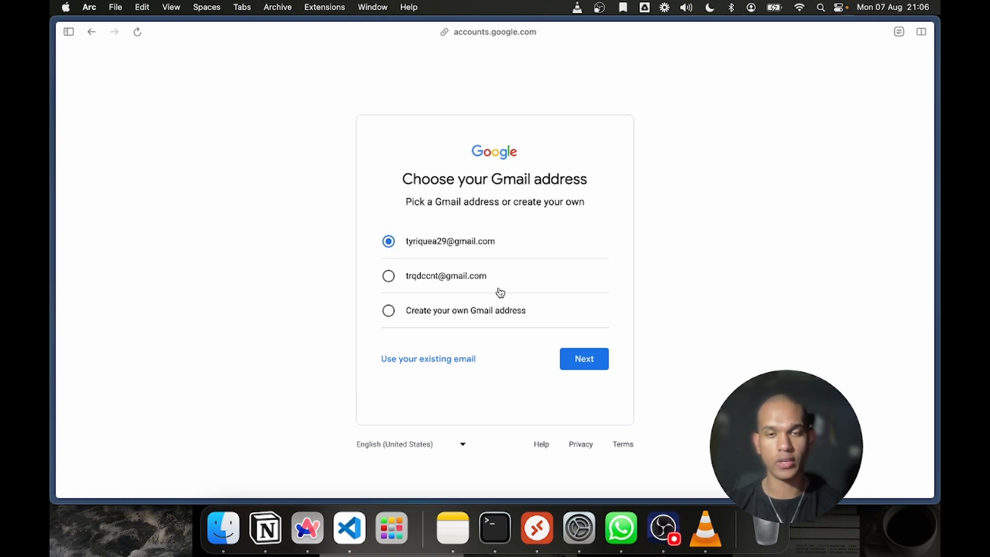
left_click(585, 355)
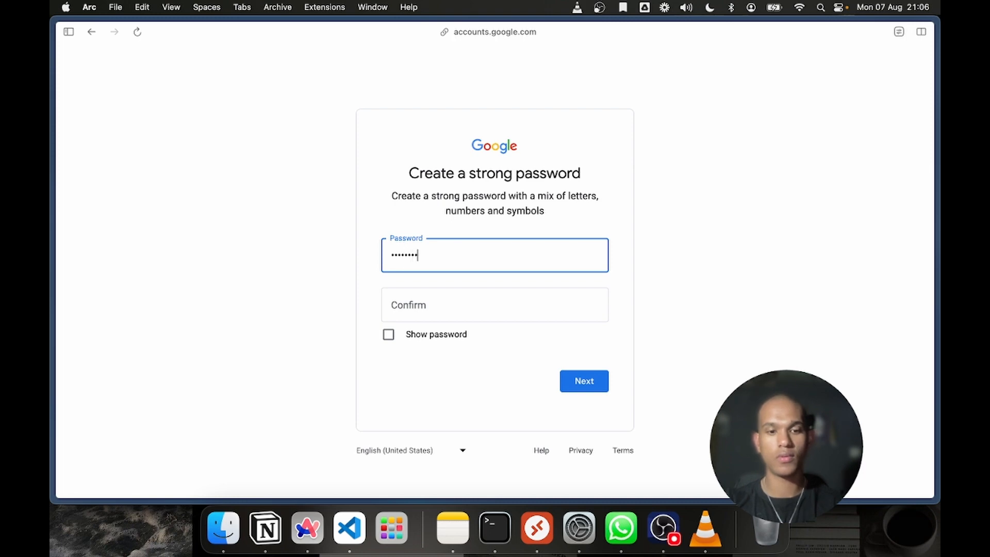
left_click(452, 292)
type("p")
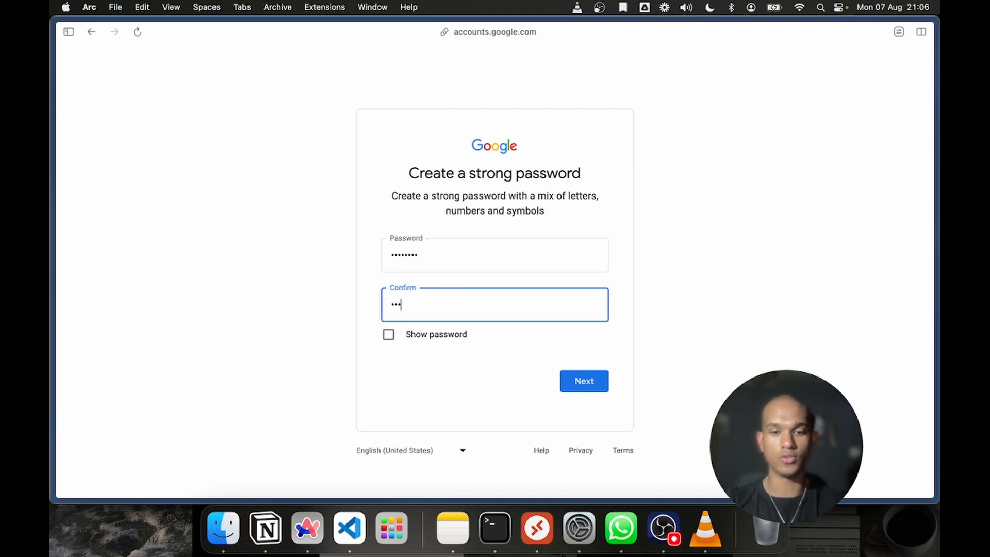
type("•••••••")
left_click(602, 383)
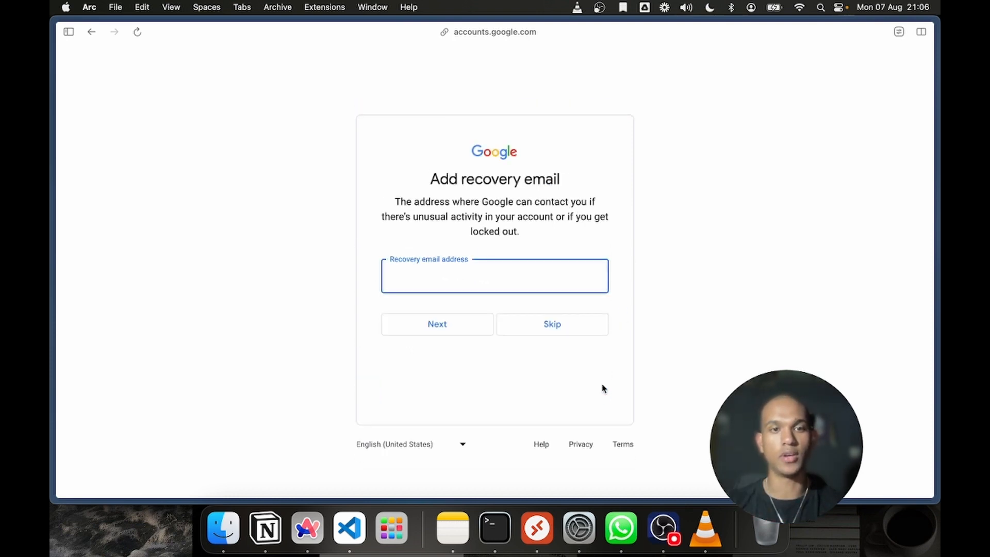
Skip the recovery email and phone number, and accept the reviewed account info
left_click(521, 325)
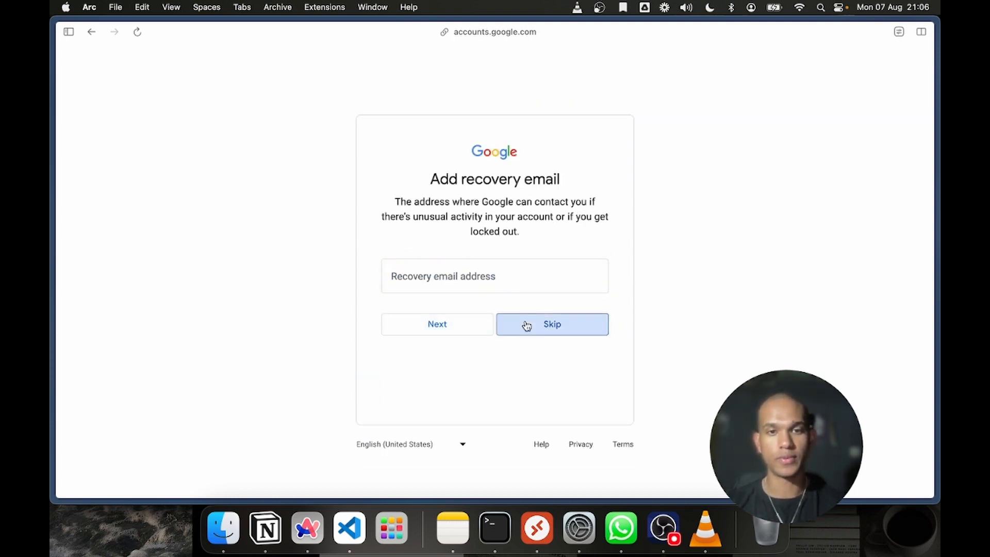
left_click(531, 298)
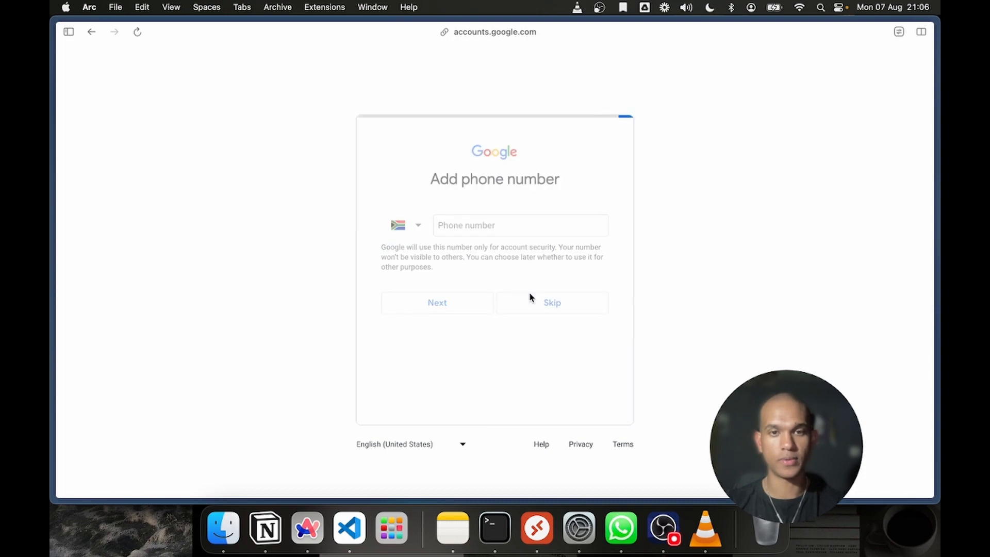
left_click(584, 278)
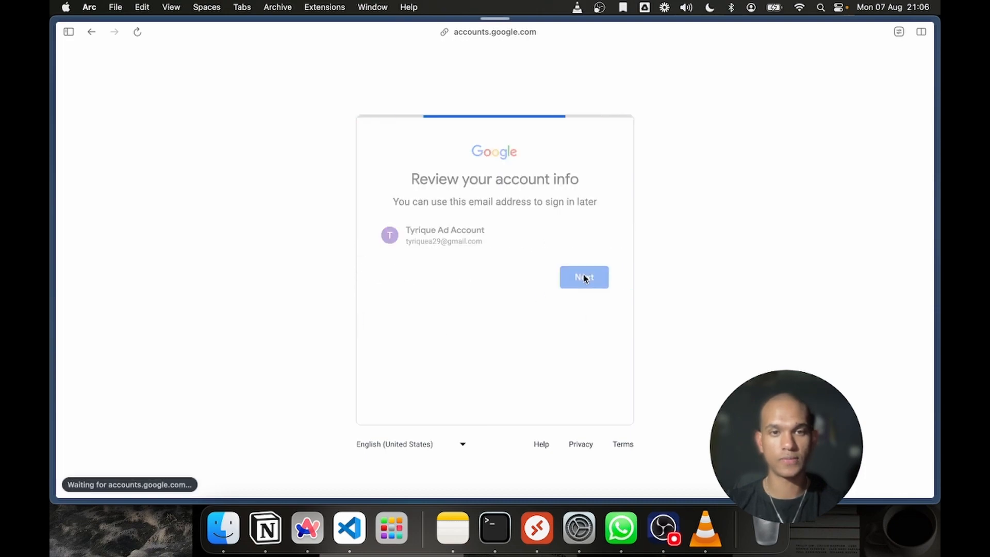
Agree to Google's Privacy and Terms to finish creating the account
scroll(584, 278, "down", 12)
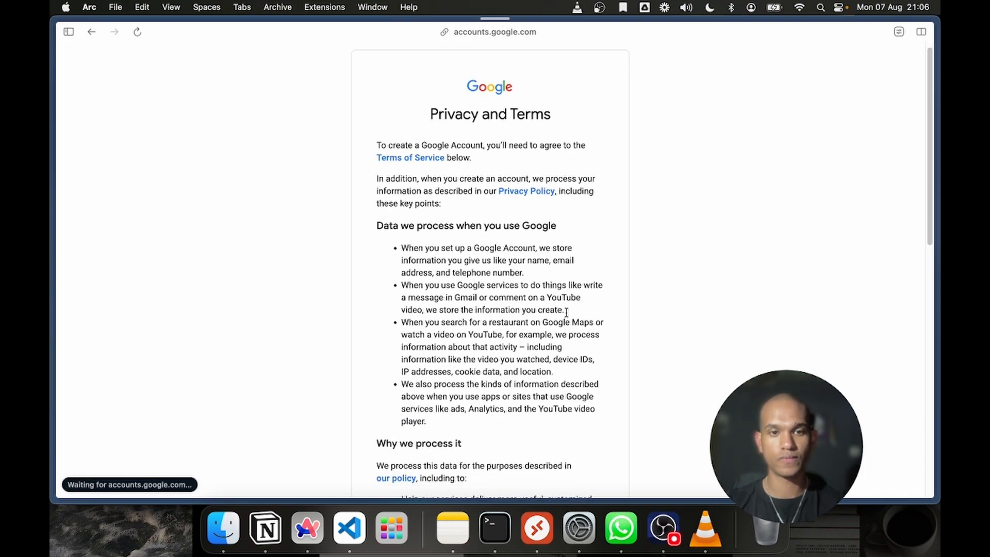
scroll(549, 347, "up", 1)
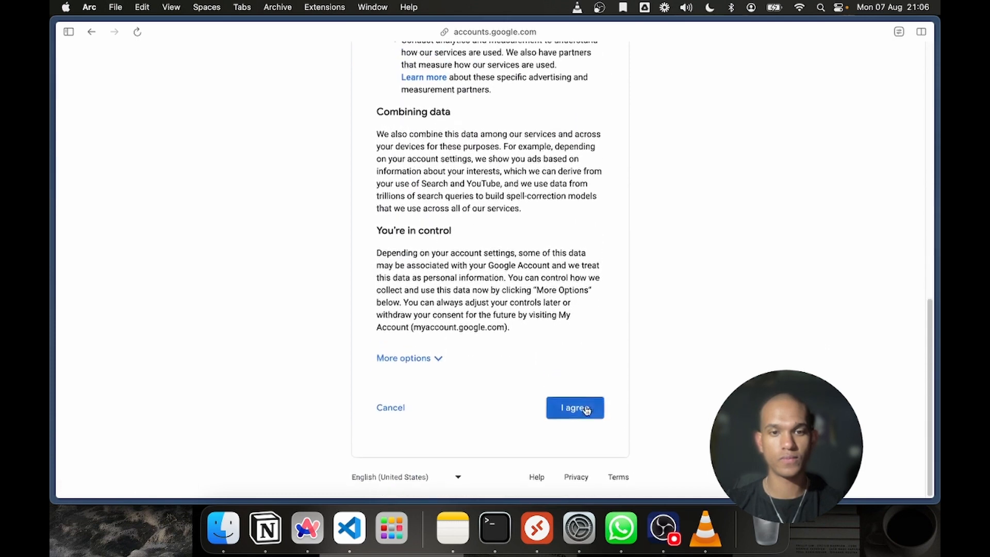
left_click(585, 409)
scroll(577, 409, "up", 1)
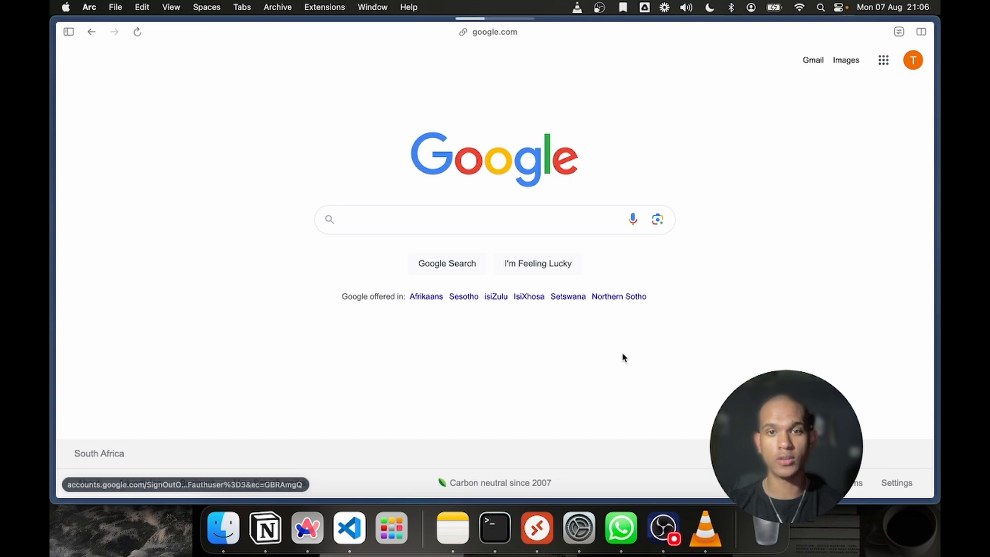
Open YouTube in a new tab and start adding another Google account through the account switcher
key("super+t")
type("you")
key("Return")
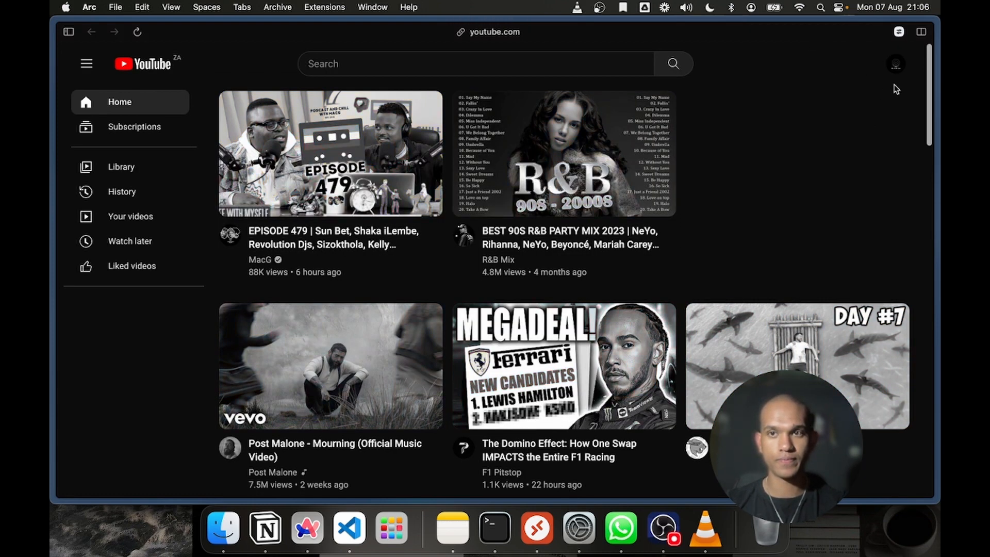
left_click(897, 64)
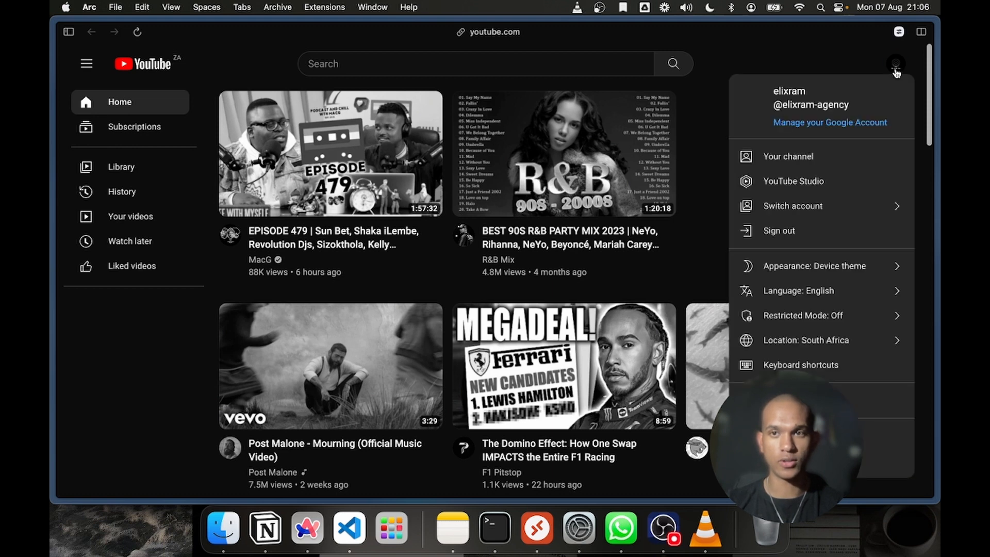
left_click(841, 52)
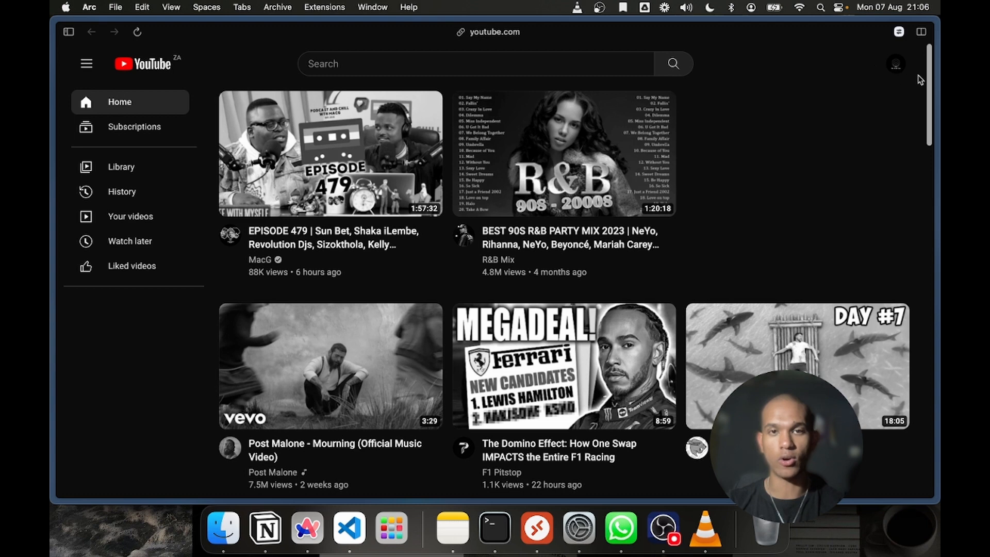
left_click(894, 68)
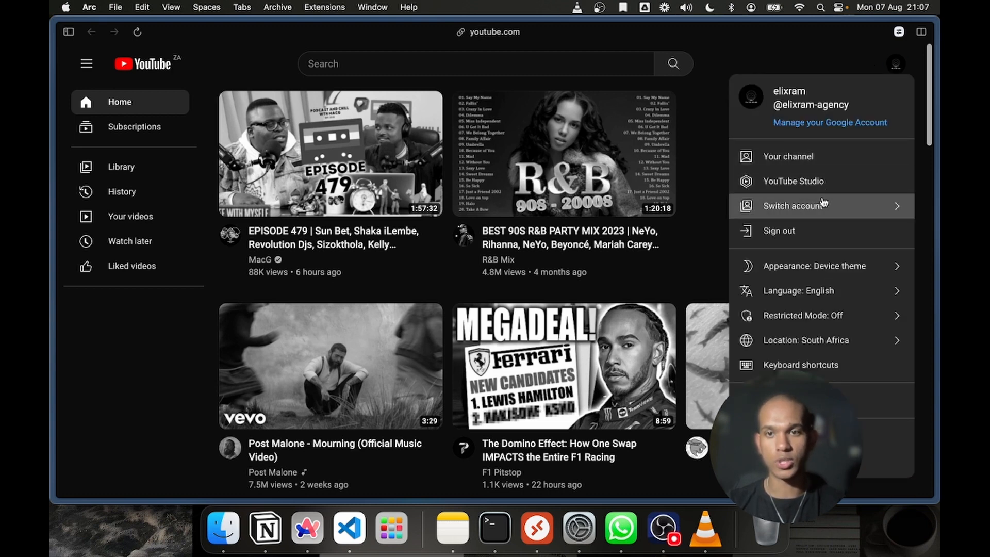
left_click(821, 204)
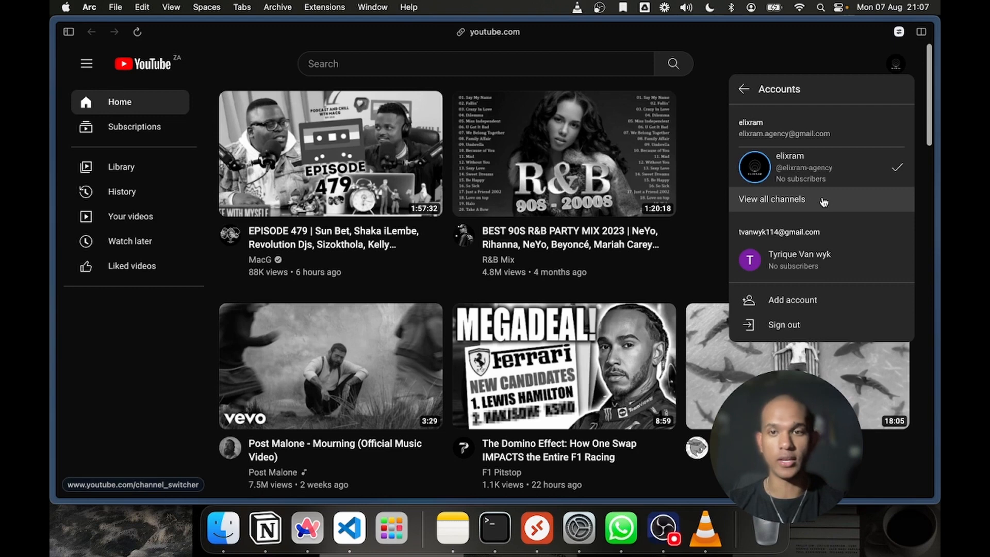
left_click(797, 301)
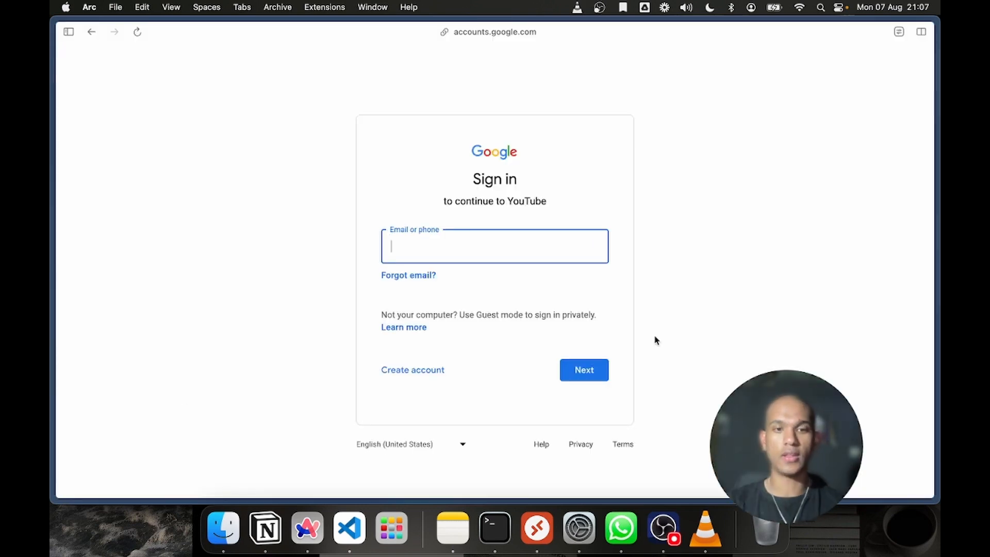
Sign in to YouTube with the Gmail address of the new advertising account
left_click(447, 262)
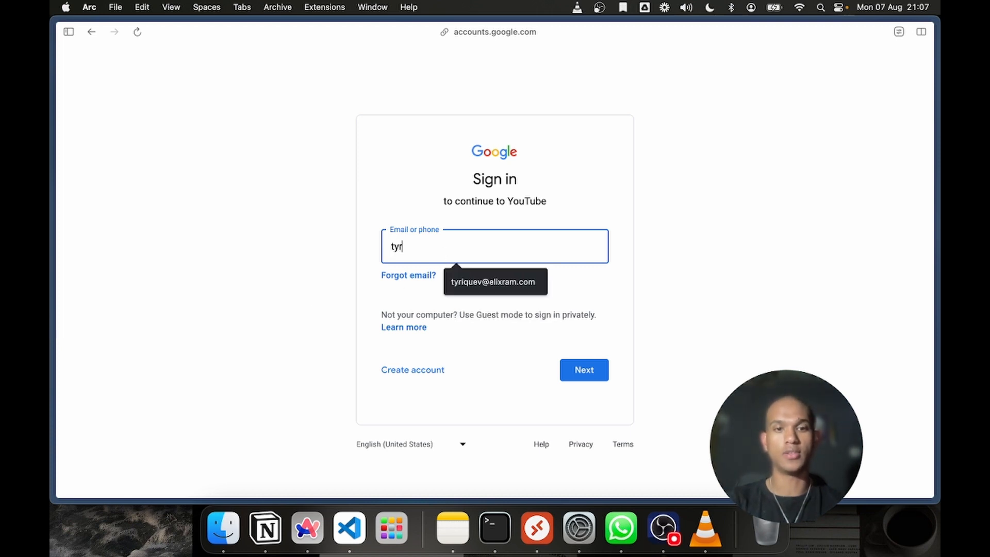
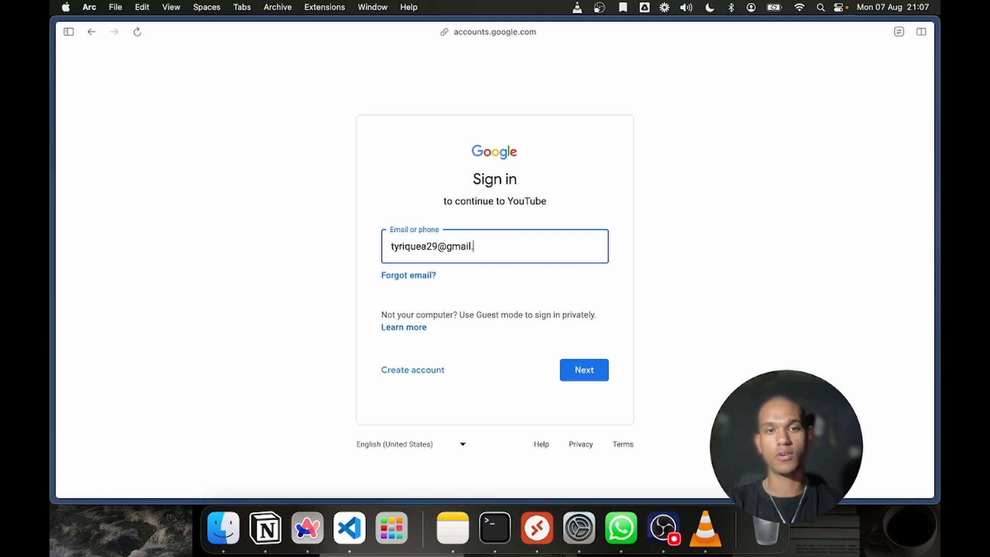
key("Return")
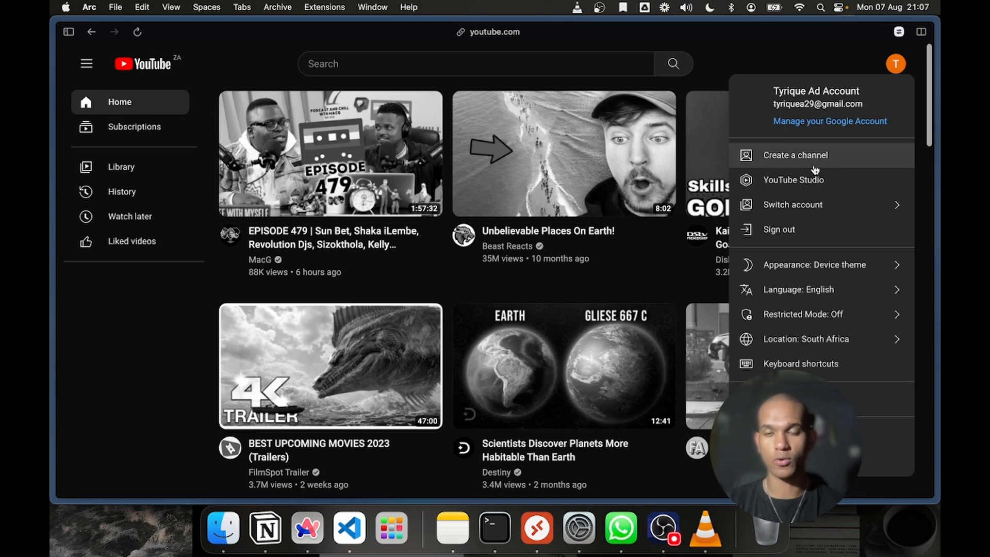
Start creating a YouTube channel and set its picture to 08OnTech-YouTube-superJumbo.jpg from Downloads, keeping the default crop
left_click(763, 158)
left_click(486, 292)
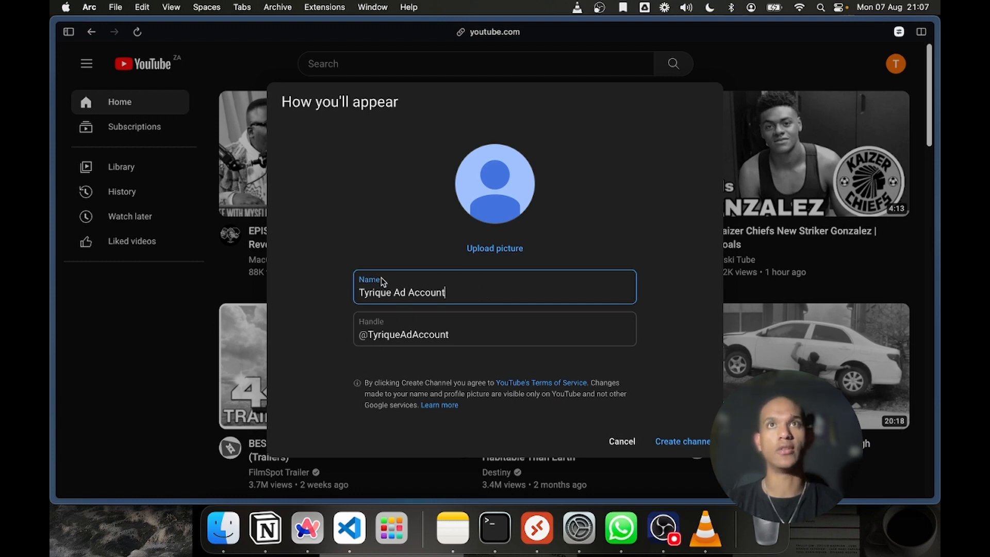
left_click(505, 208)
left_click(504, 245)
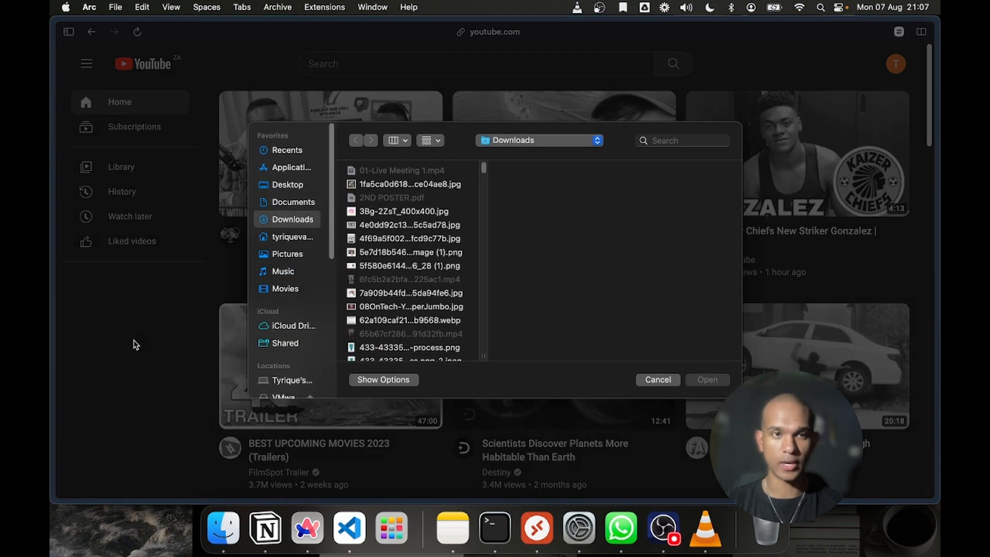
left_click(423, 189)
left_click(426, 244)
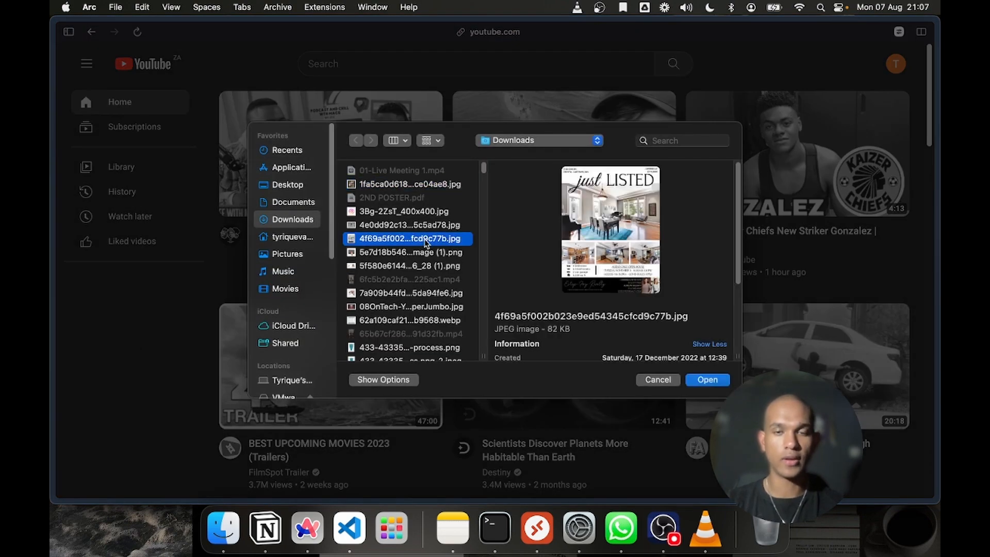
key("Down")
key("Down")
key("Down")
key("Down")
key("Down")
key("Down")
key("Up")
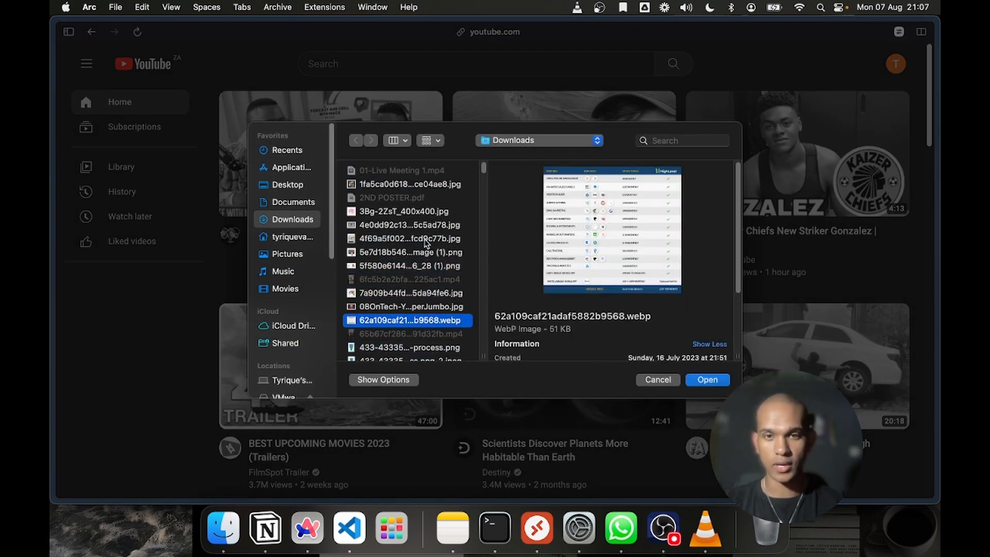
key("Down")
key("Down")
key("Down")
key("Up")
key("Up")
key("Up")
key("Up")
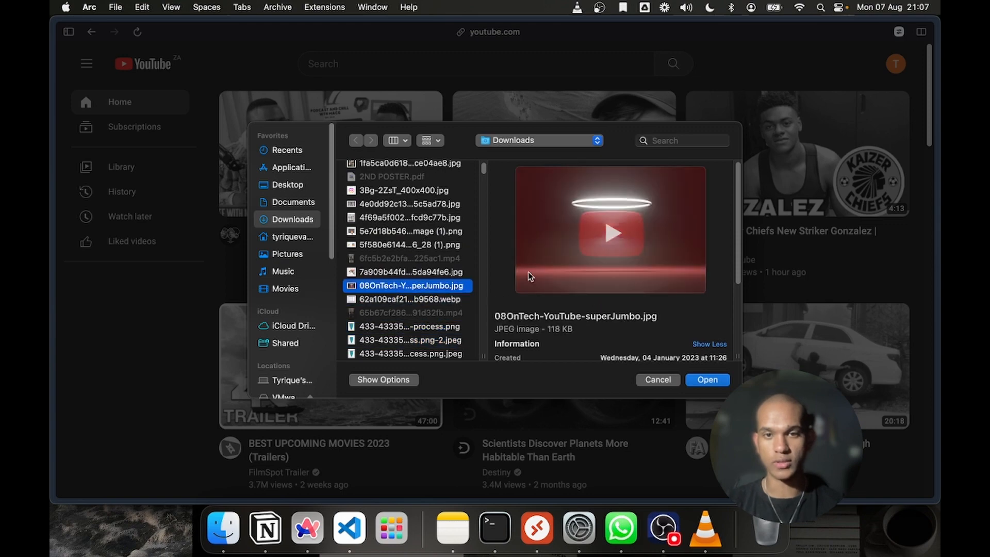
left_click(703, 380)
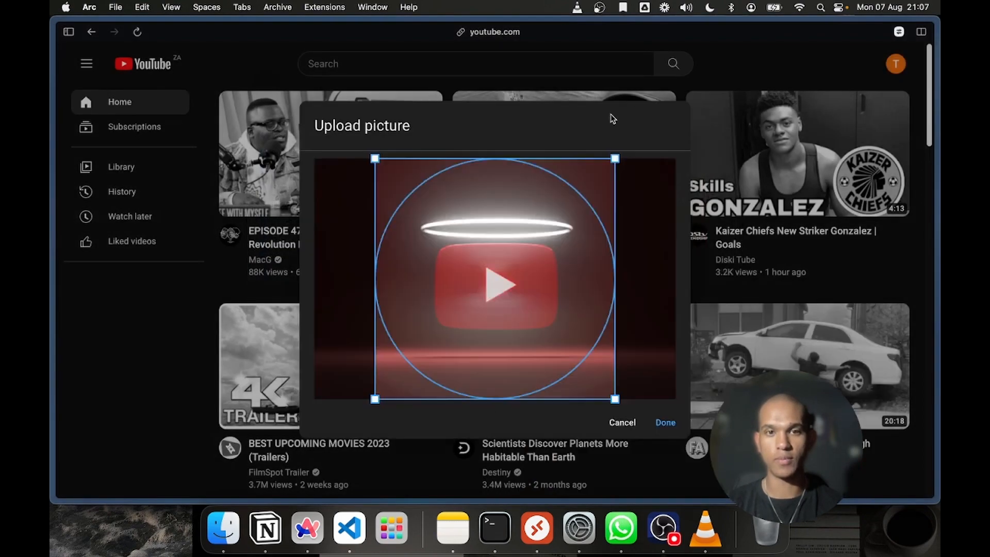
left_click(665, 420)
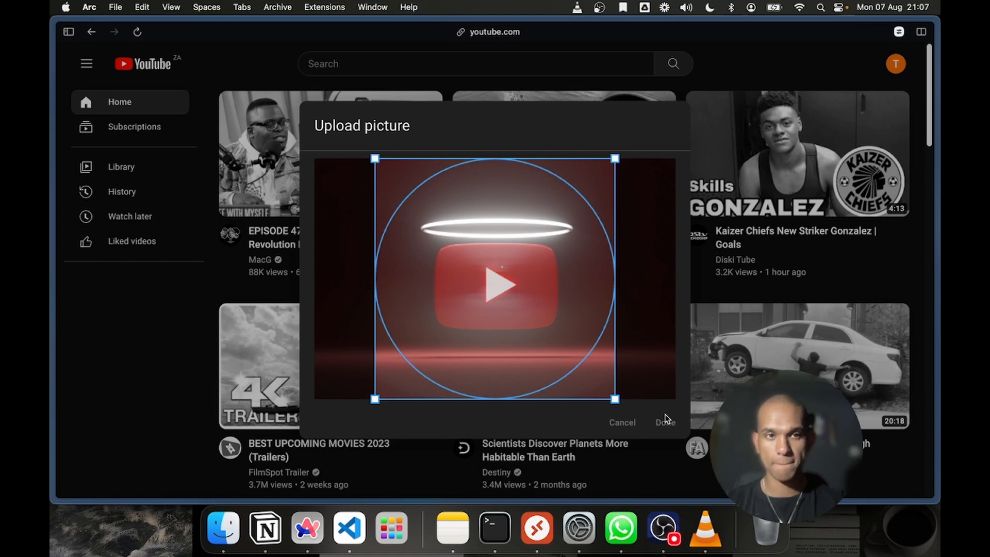
Keep the owner's first name in the channel name, replace the rest with "Real Estate Agent", and create the channel
double_click(444, 289)
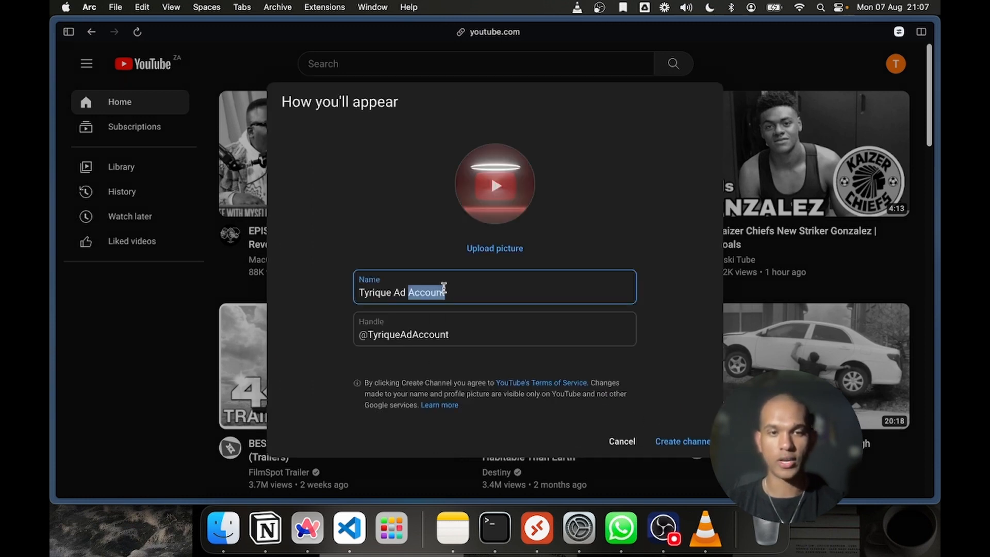
triple_click(443, 290)
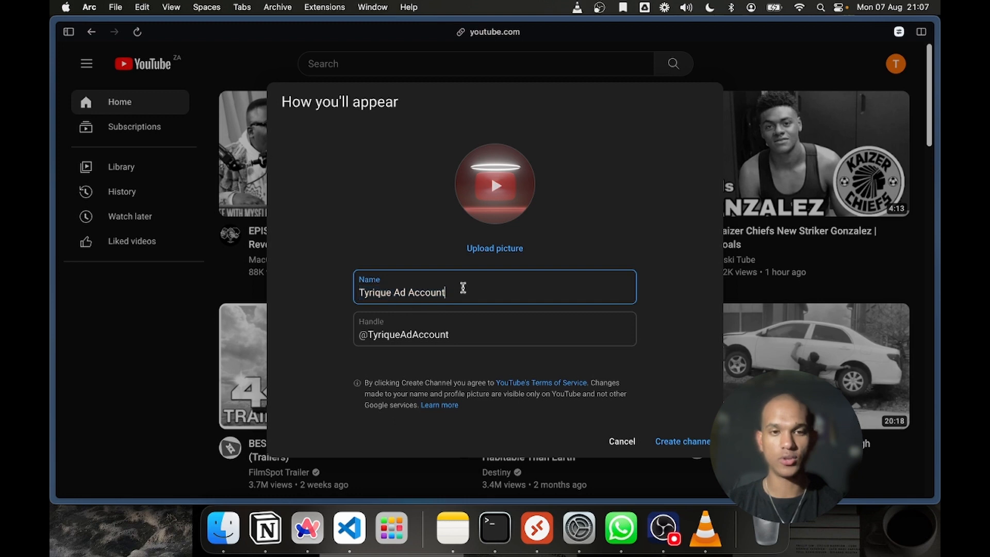
left_click(460, 287)
left_click_drag(451, 287, 308, 286)
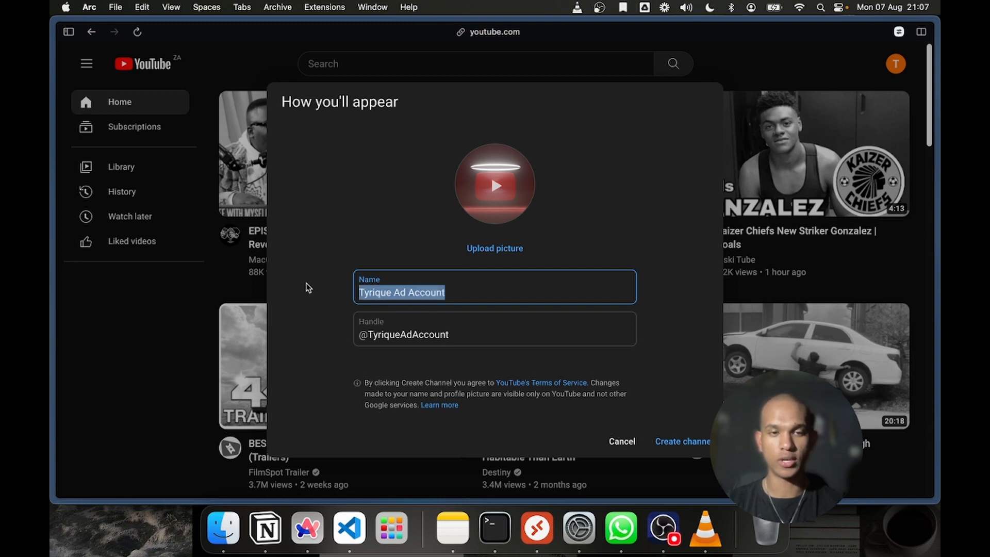
left_click(382, 289)
triple_click(382, 289)
left_click(435, 293)
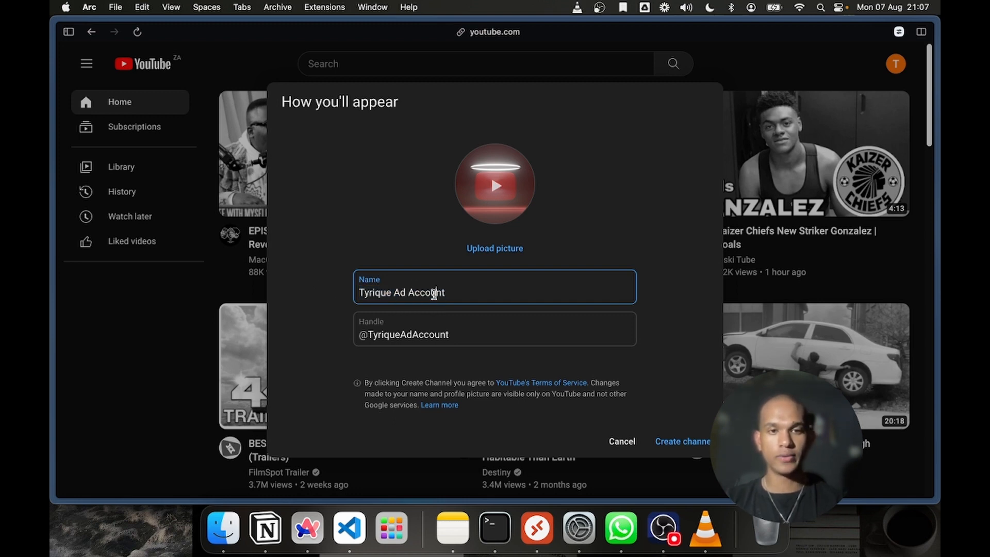
left_click_drag(463, 293, 388, 292)
type("Re")
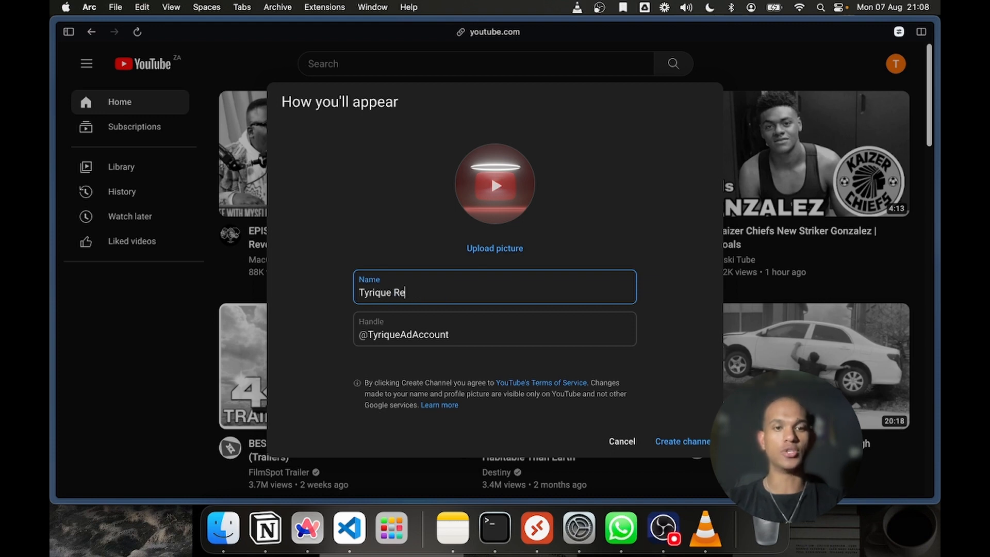
type("al Estate Agent")
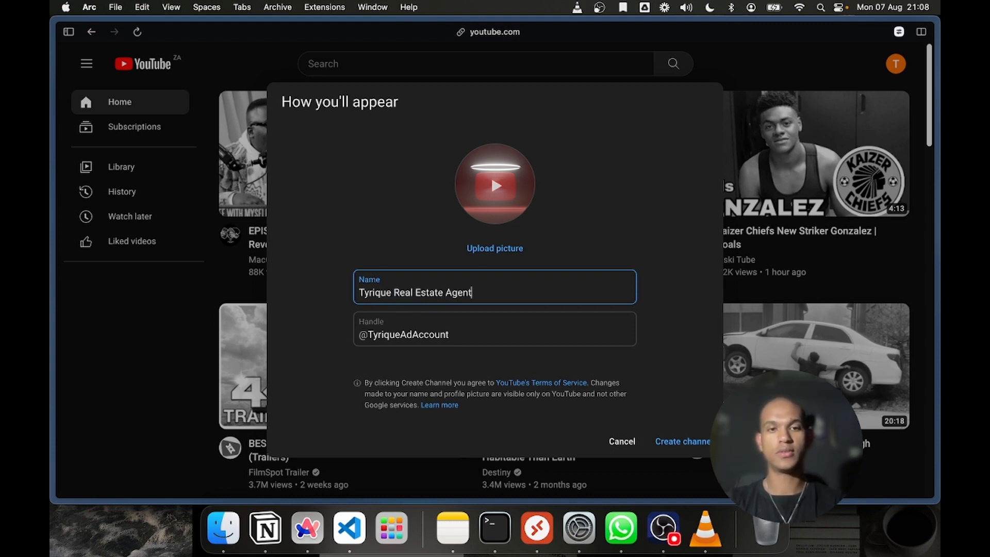
left_click(690, 443)
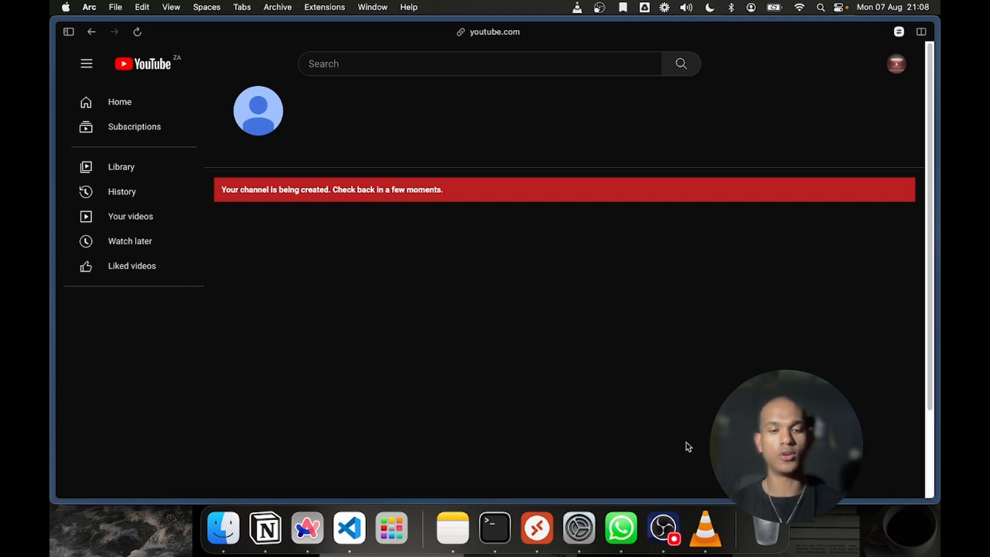
Open the Google Ads site, ads.google.com, in a new tab
key("super+t")
type("ads.google.com")
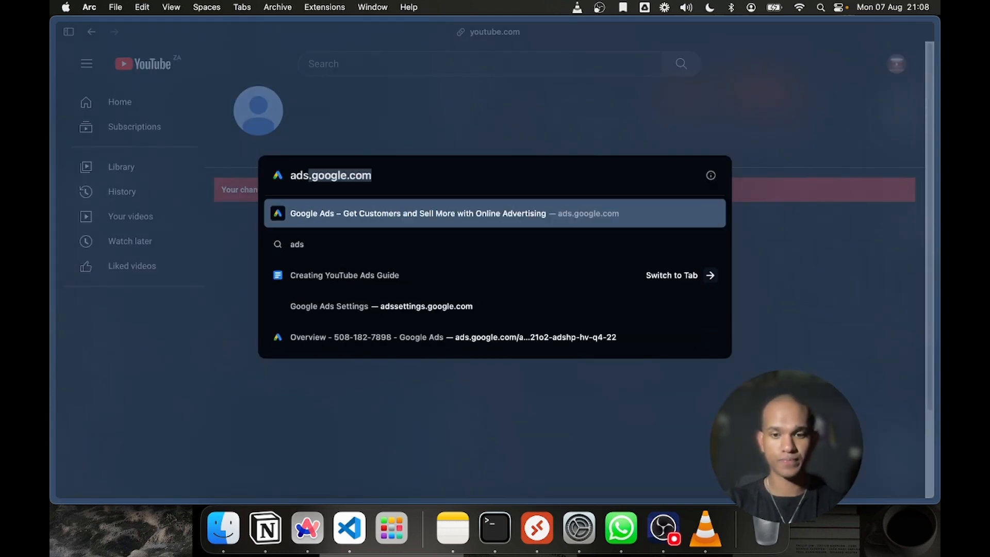
key("Return")
Switch to the open "Creating YouTube Ads Guide" document and skim its instructions for creating a Google Ads account and linking YouTube
mouse_move(54, 423)
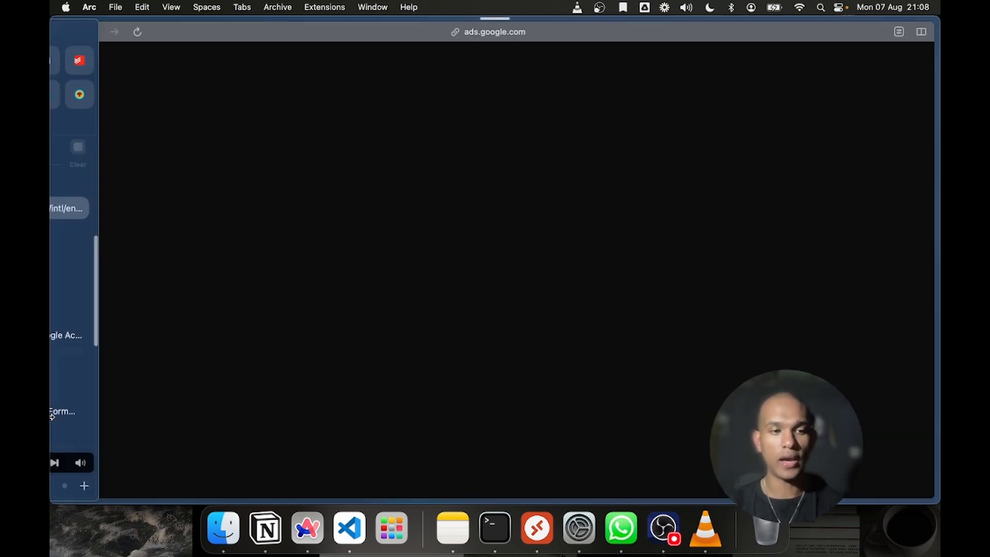
scroll(121, 402, "down", 5)
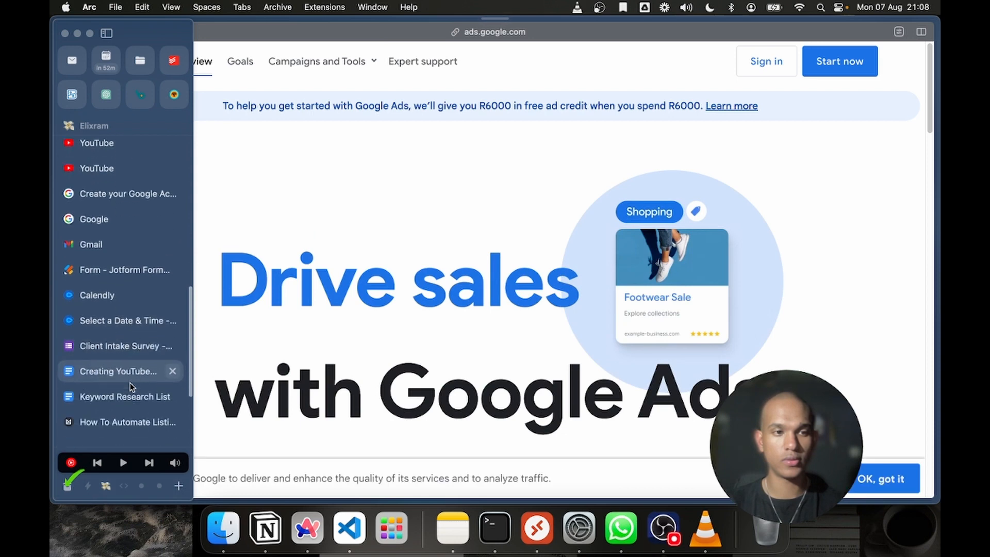
left_click(127, 384)
left_click(118, 361)
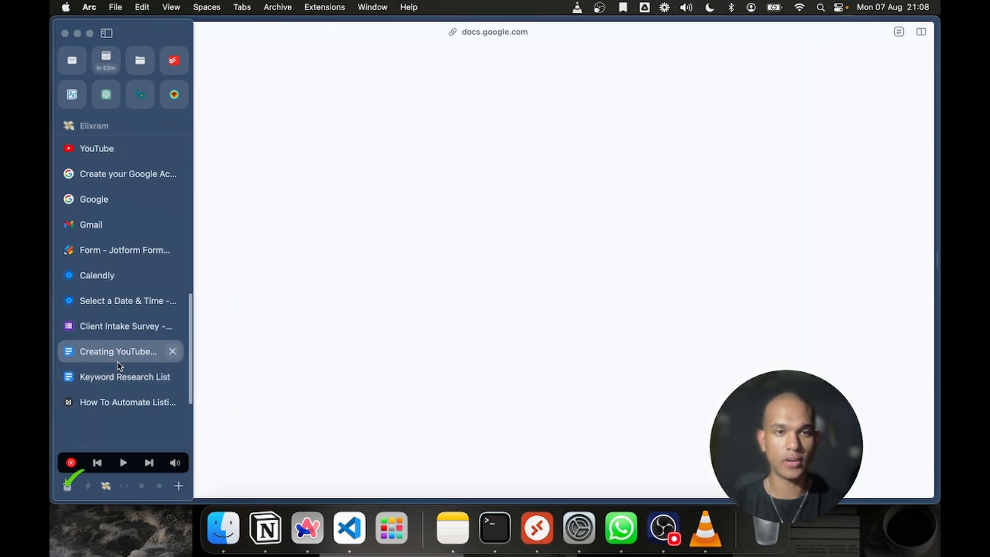
scroll(470, 311, "up", 5)
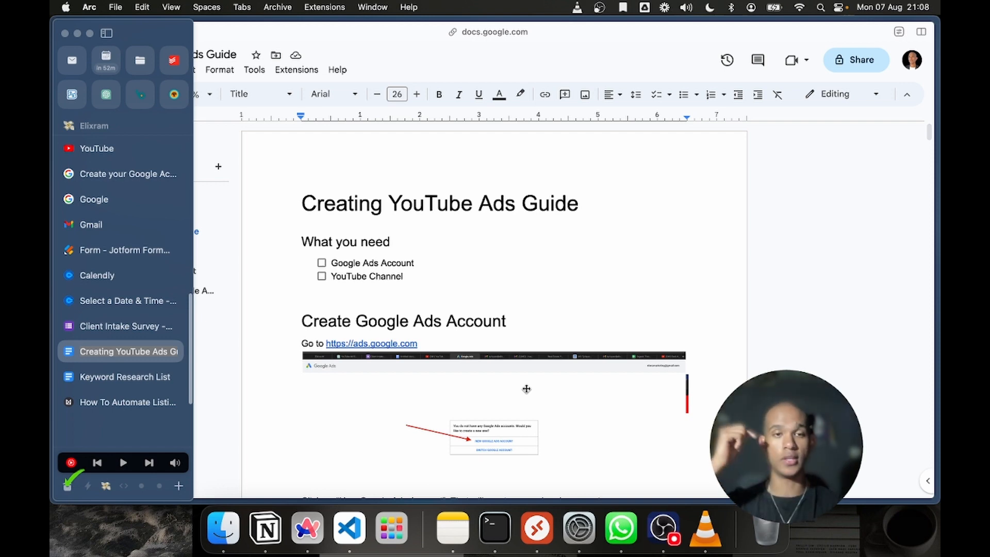
left_click(614, 323)
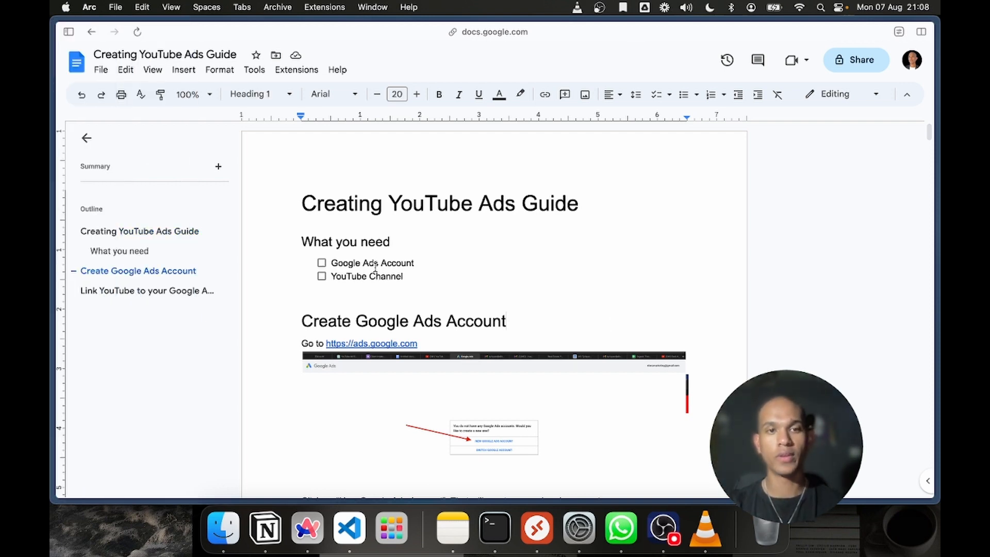
left_click_drag(302, 194, 557, 335)
scroll(559, 338, "down", 15)
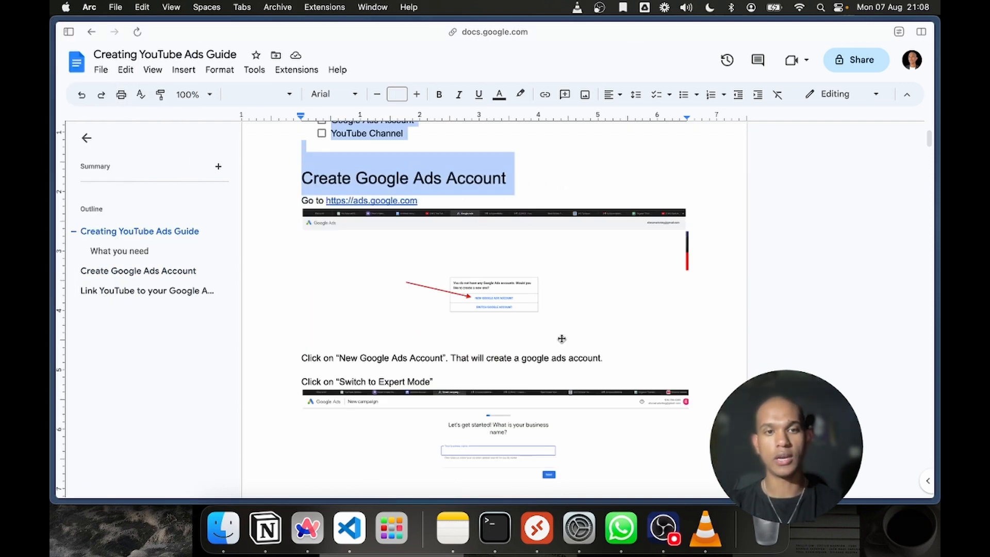
scroll(562, 338, "down", 20)
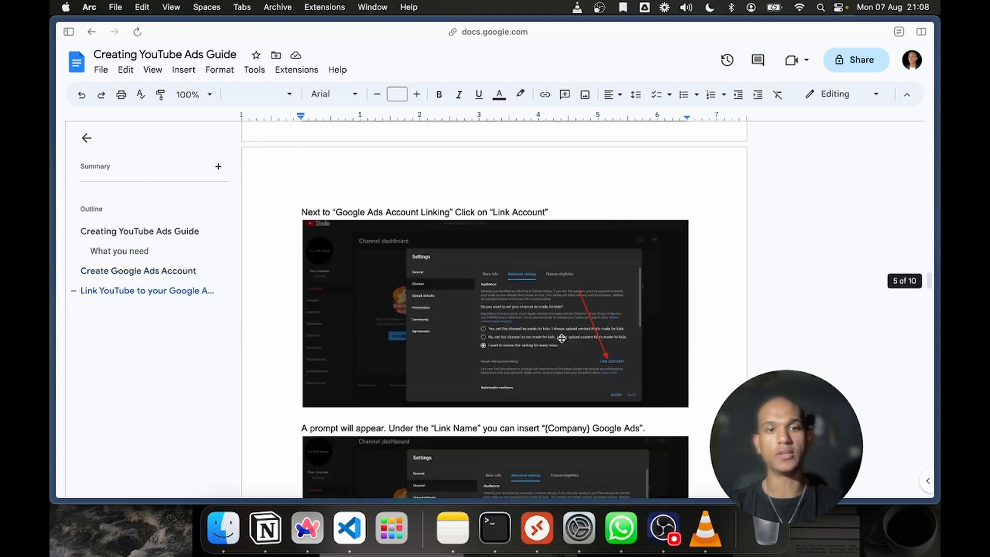
scroll(562, 339, "down", 20)
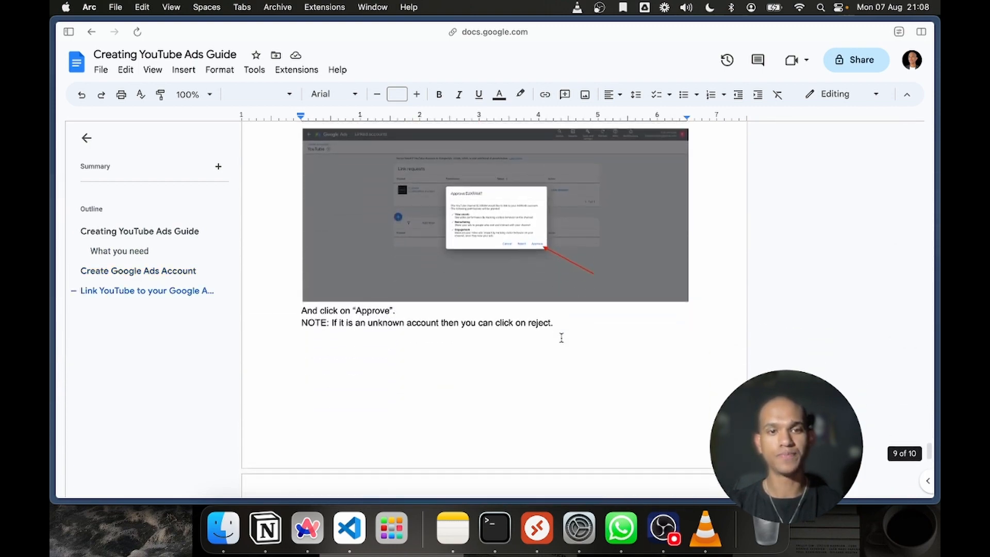
scroll(562, 338, "down", 5)
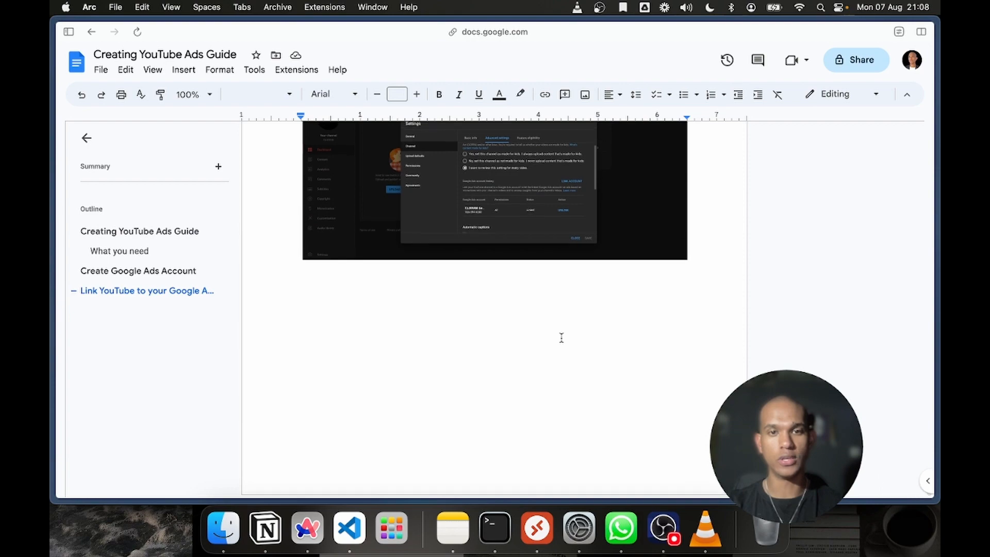
scroll(562, 339, "up", 20)
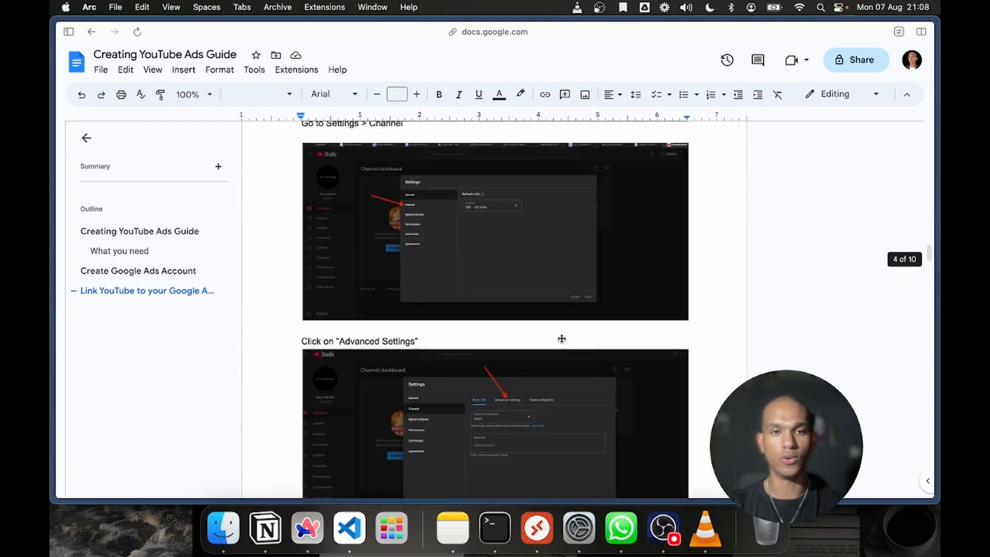
Move the "Creating YouTube Ads Guide" document into its own window and shift that window onto another display
scroll(562, 339, "up", 10)
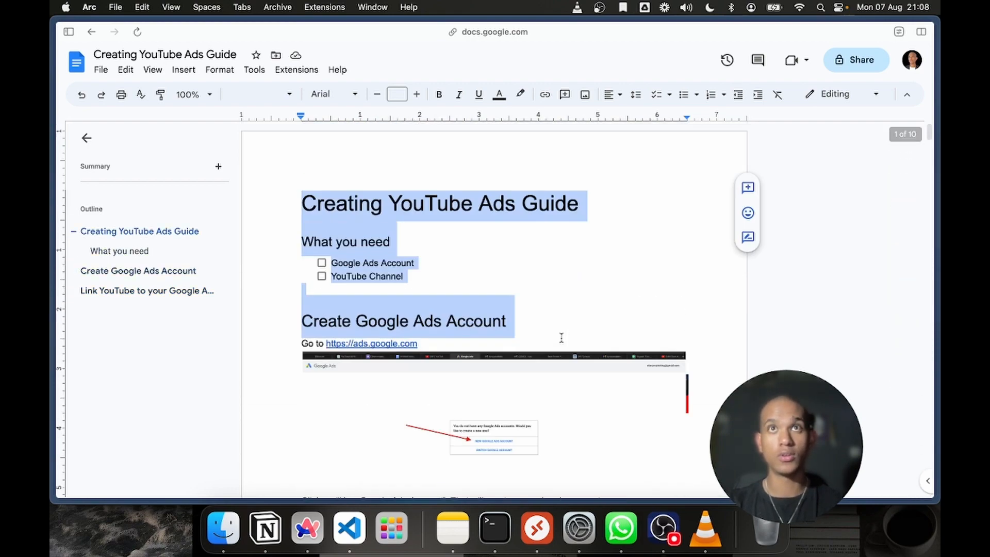
mouse_move(51, 356)
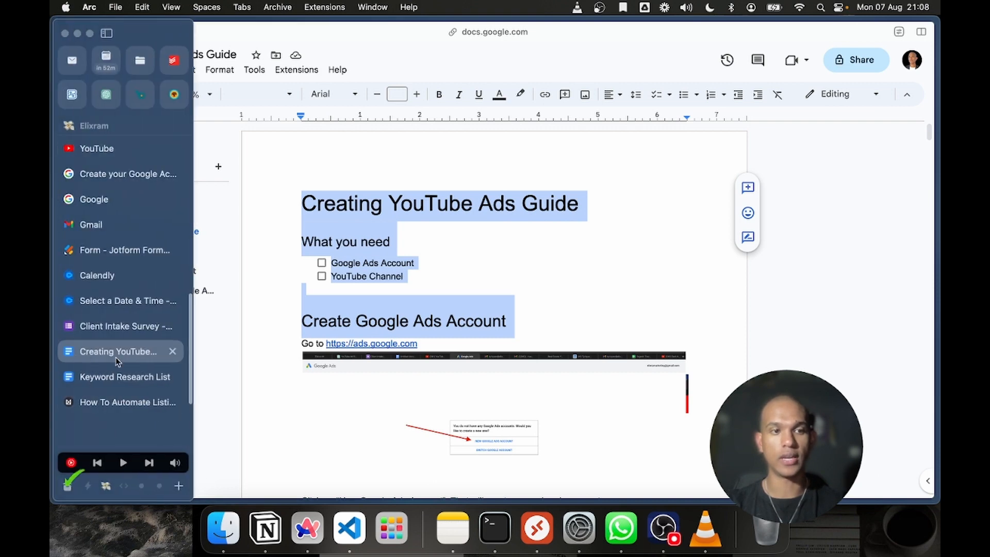
left_click_drag(116, 356, 330, 3)
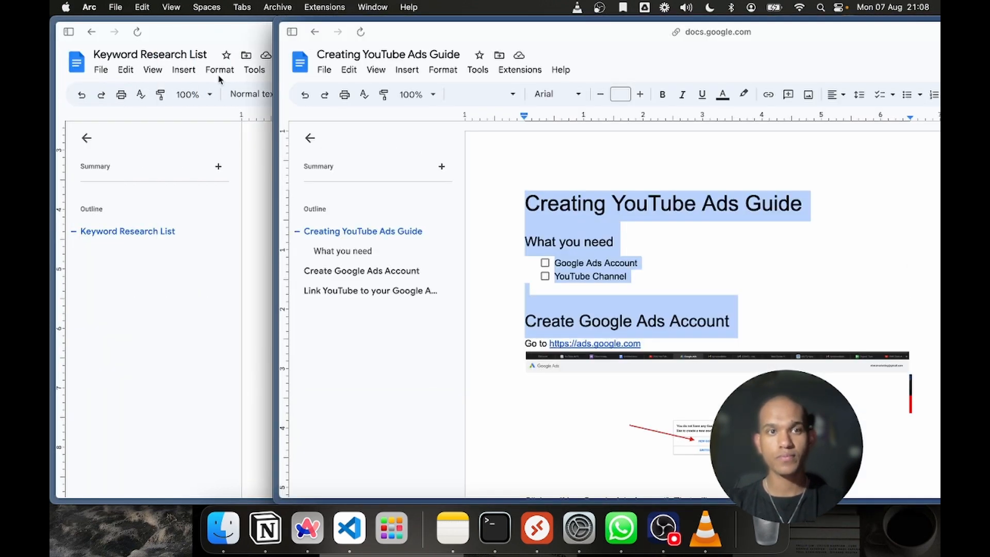
left_click_drag(310, 26, 773, 1)
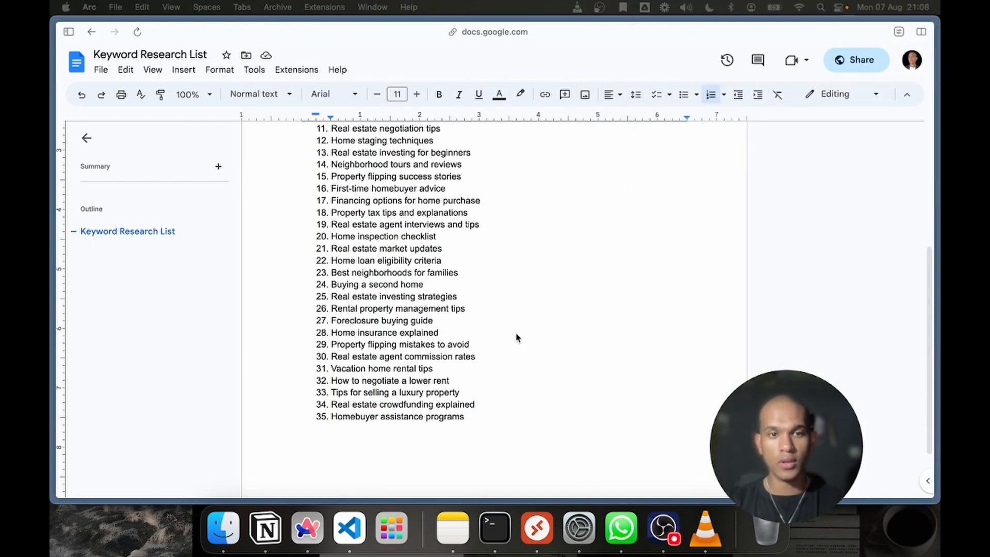
scroll(518, 338, "down", 3)
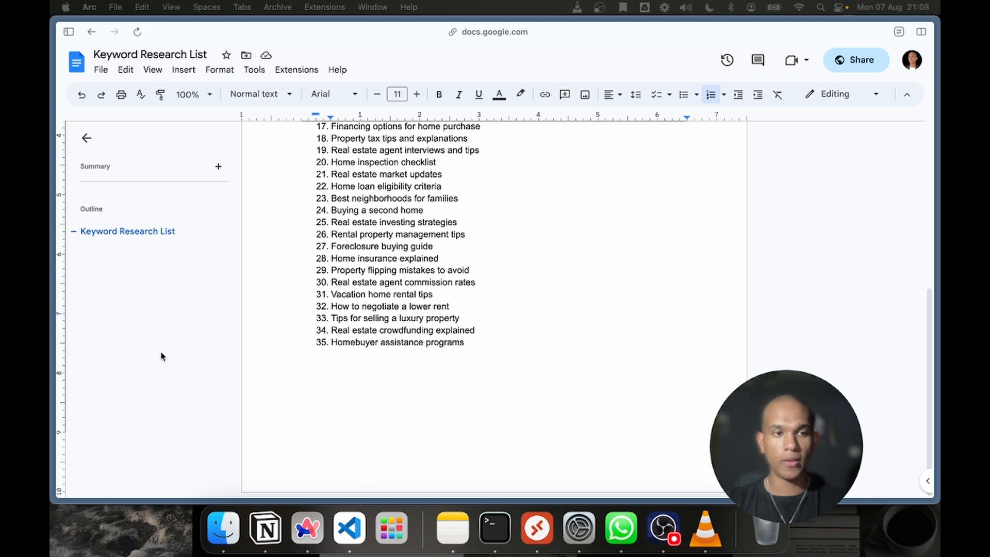
Return to the Google Ads site, switch to the newly created Google account, and start the Google Ads sign-up
mouse_move(65, 382)
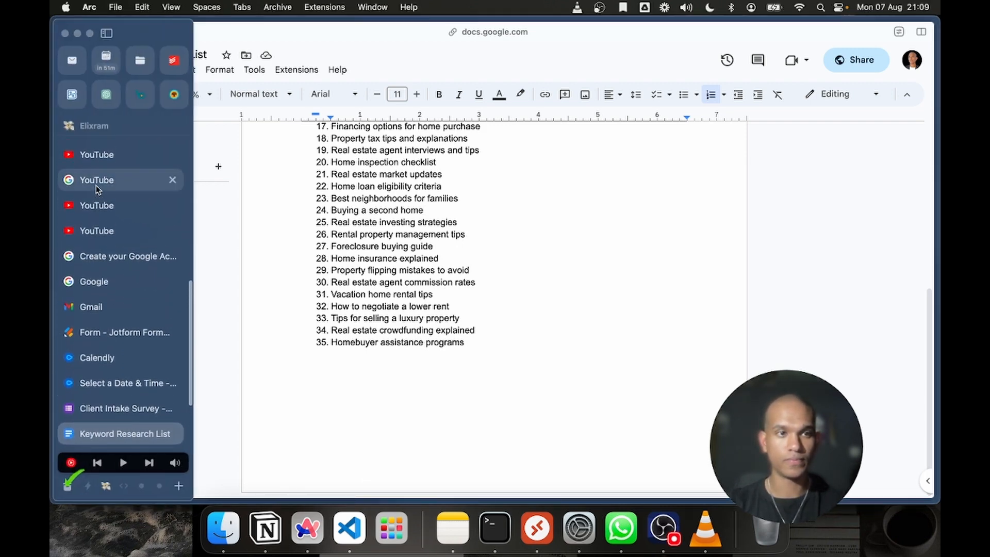
left_click(98, 160)
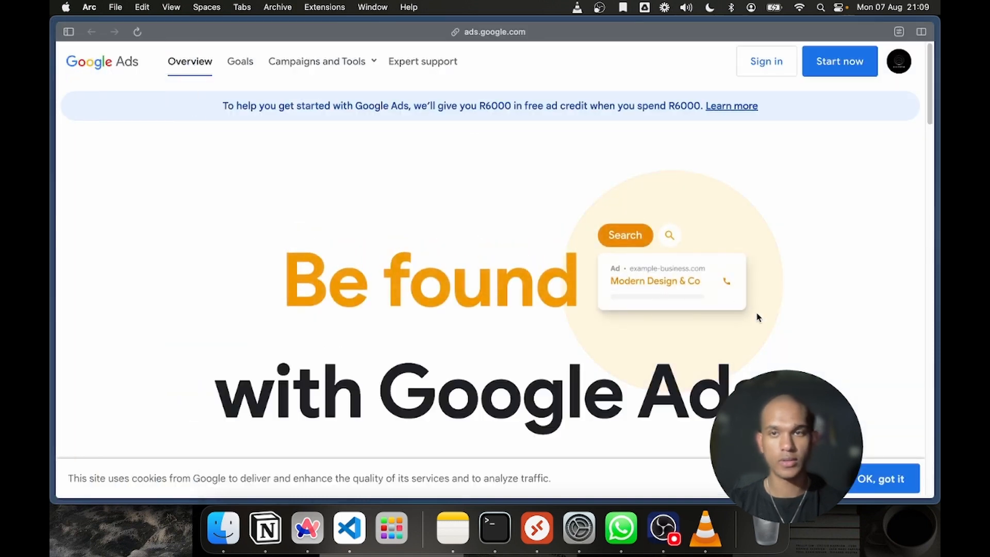
left_click(899, 61)
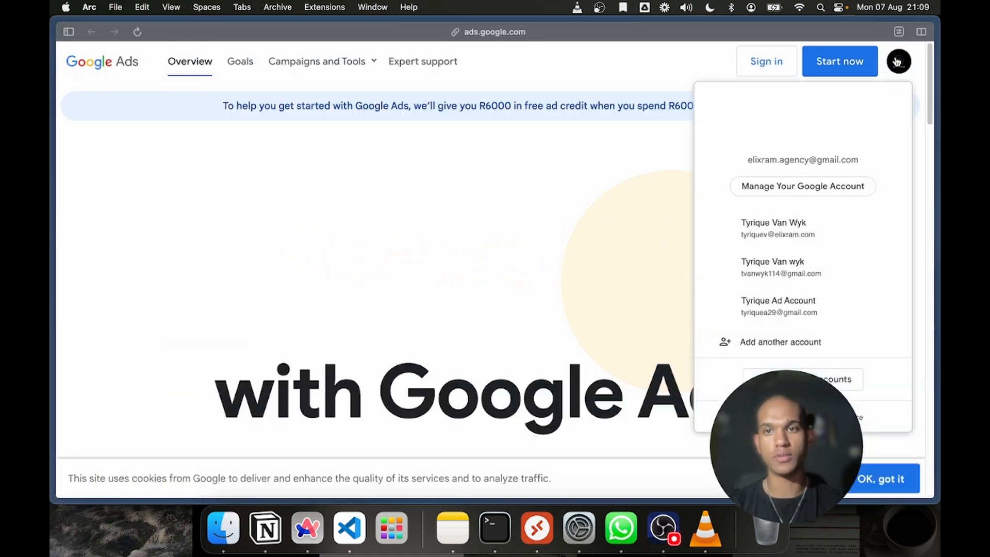
left_click(800, 309)
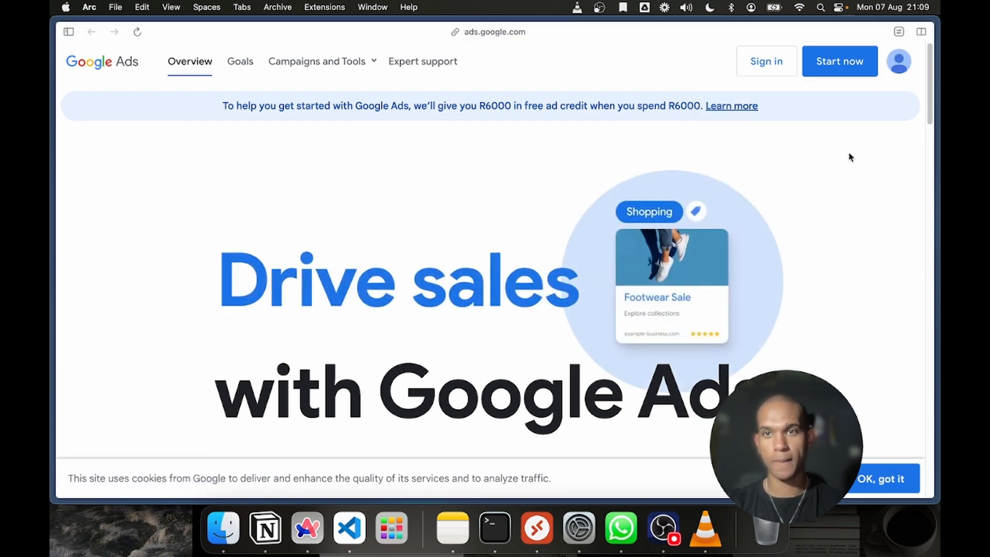
left_click(852, 63)
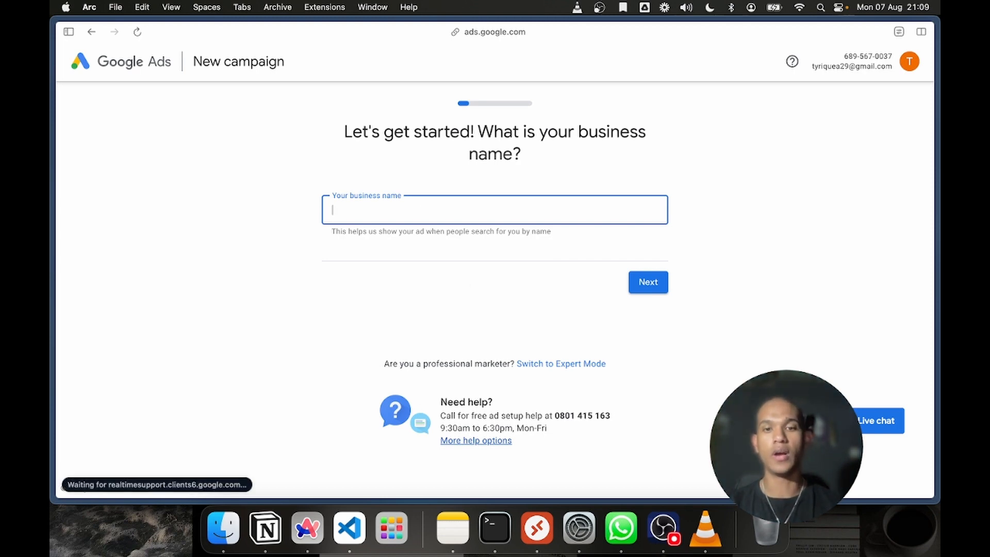
Switch the new campaign setup to Expert Mode and choose to create an account without a campaign
left_click(753, 290)
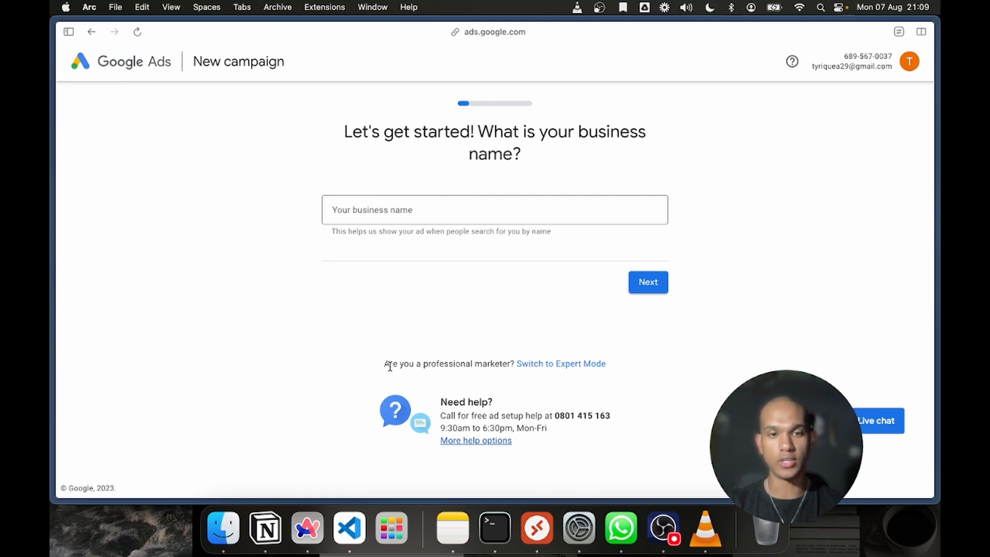
left_click_drag(390, 365, 496, 361)
left_click(495, 361)
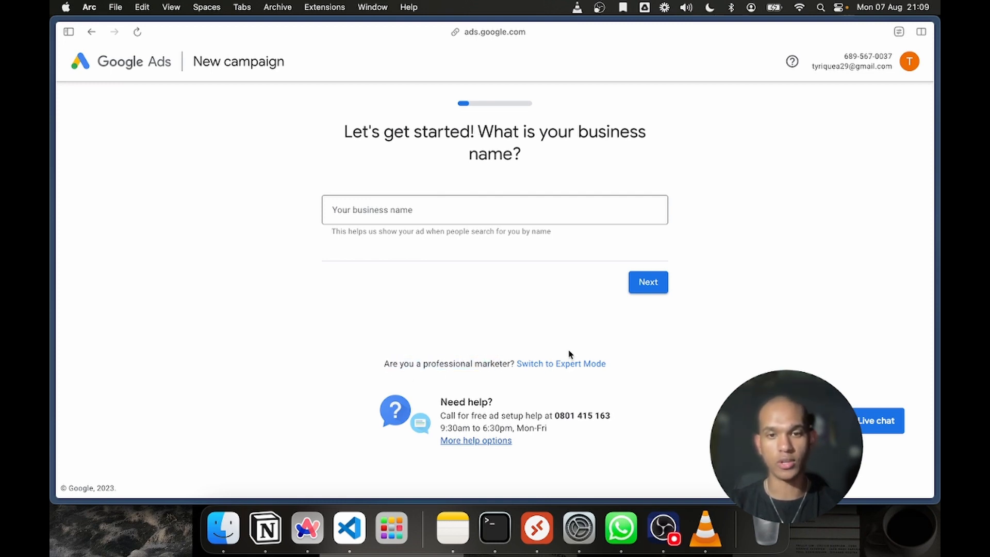
left_click(573, 364)
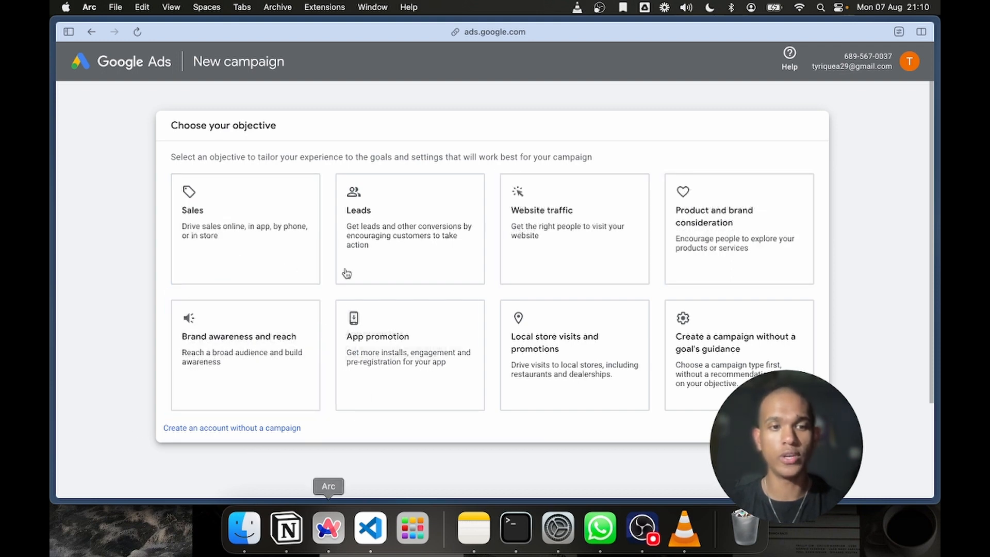
left_click(312, 221)
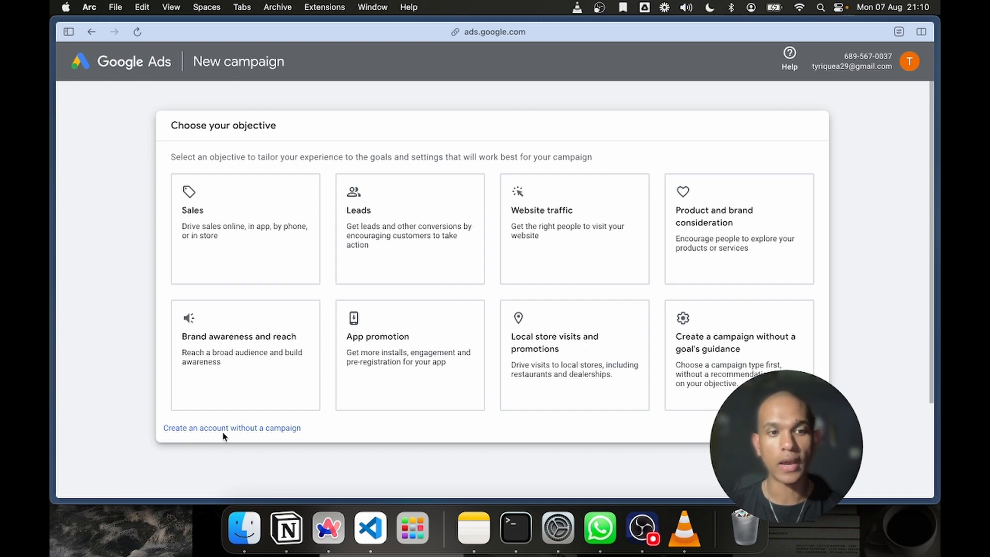
left_click(236, 428)
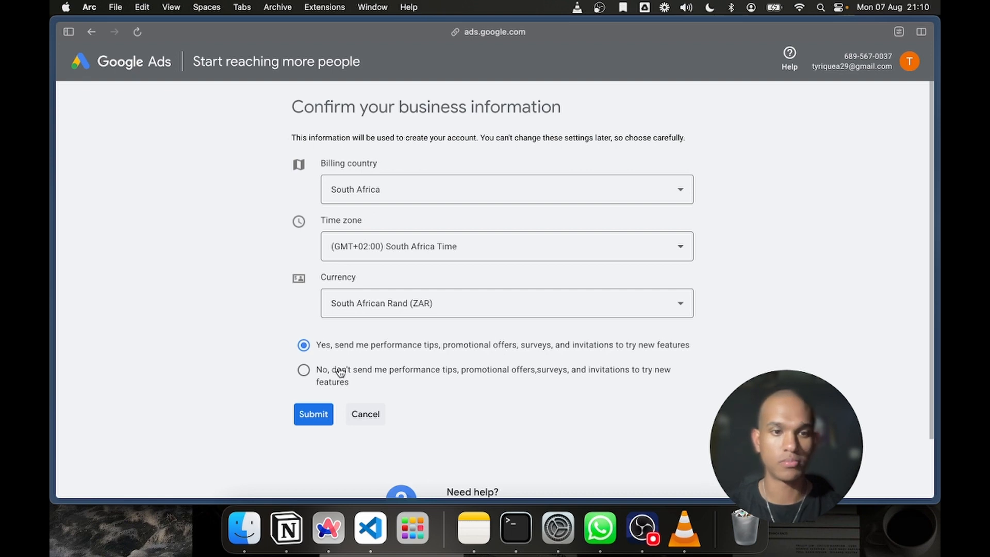
Opt out of performance tips and promotional offers, and submit the business information with the preset South Africa country, time zone and ZAR currency
scroll(341, 373, "down", 3)
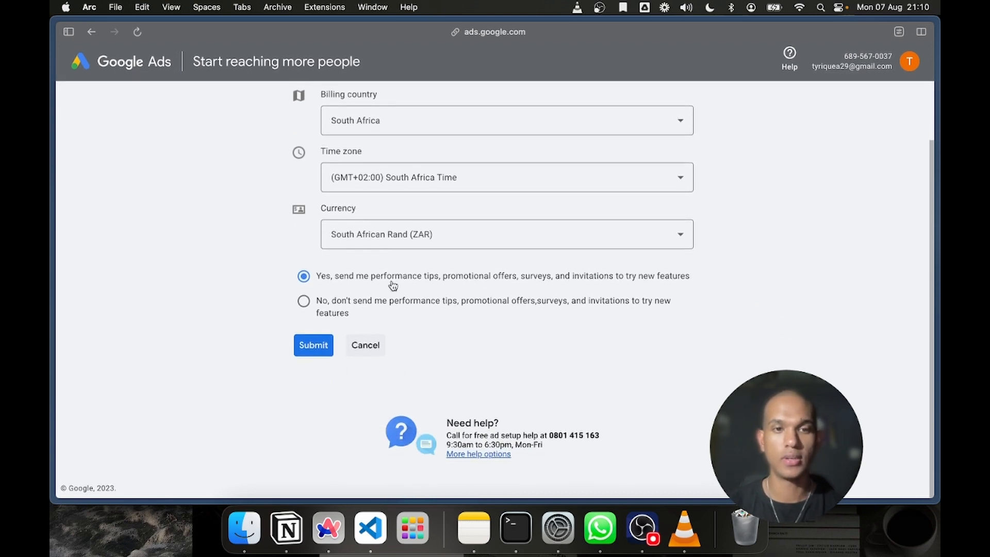
left_click(309, 303)
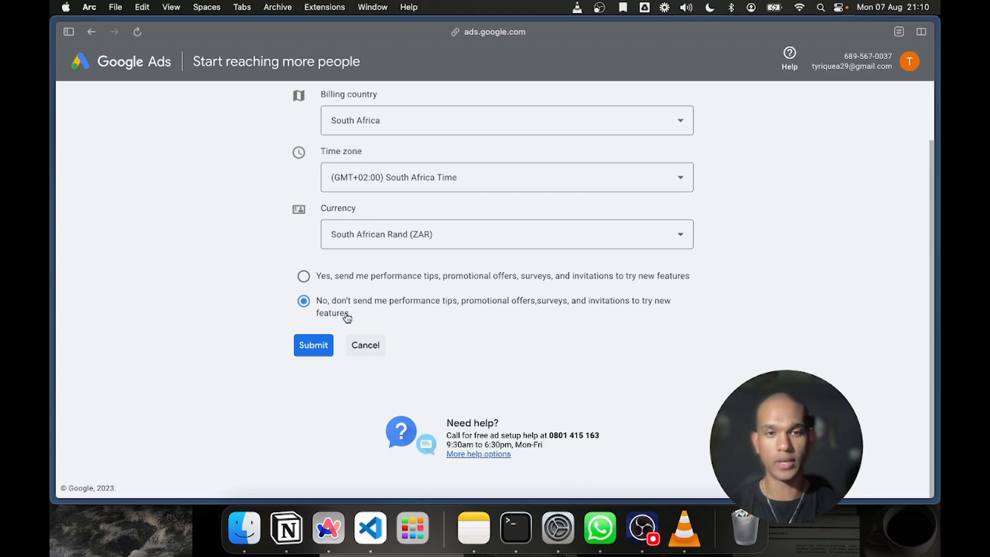
left_click(316, 348)
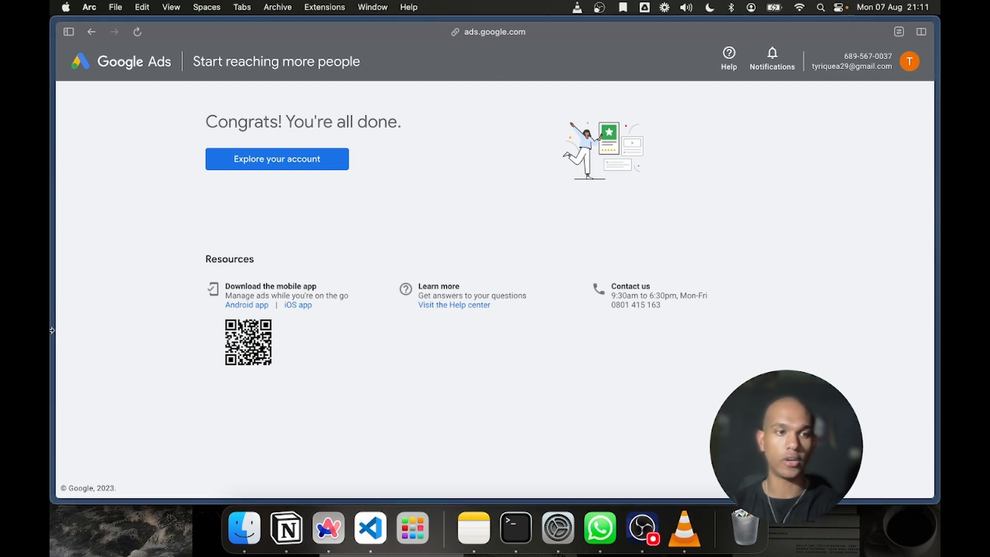
Close the leftover Google account creation, Google and three duplicate YouTube tabs, keeping the first YouTube tab
mouse_move(53, 333)
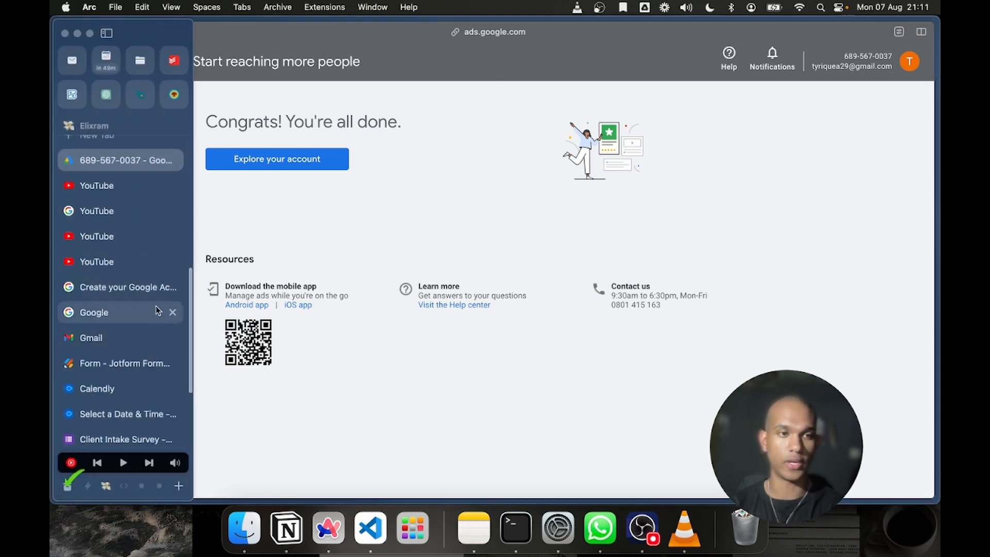
left_click(172, 287)
left_click(172, 287)
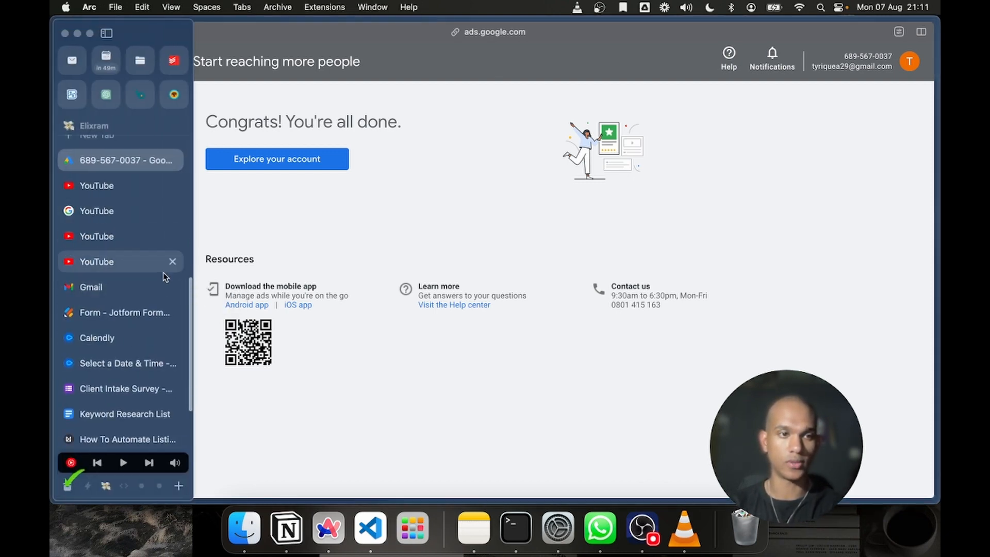
left_click(172, 261)
left_click(173, 236)
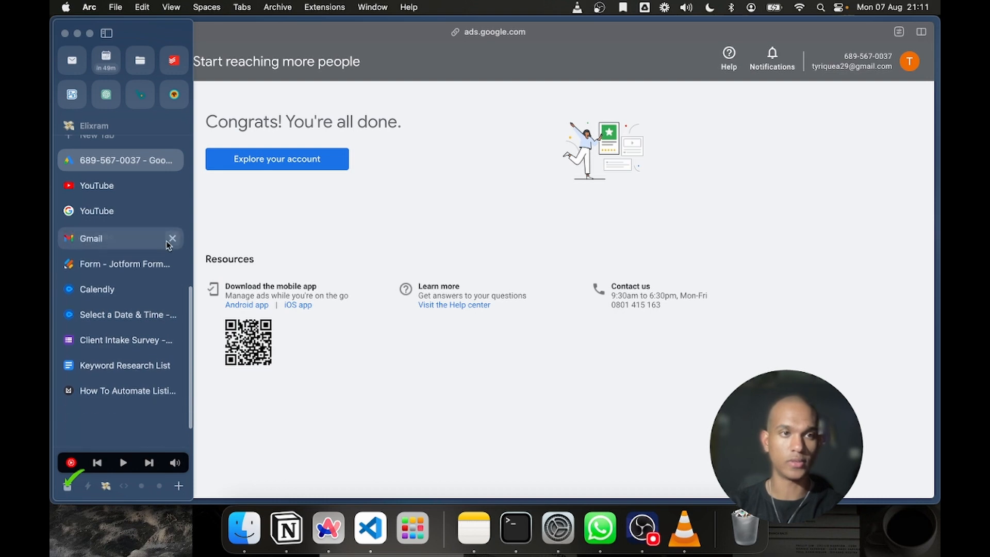
left_click(173, 210)
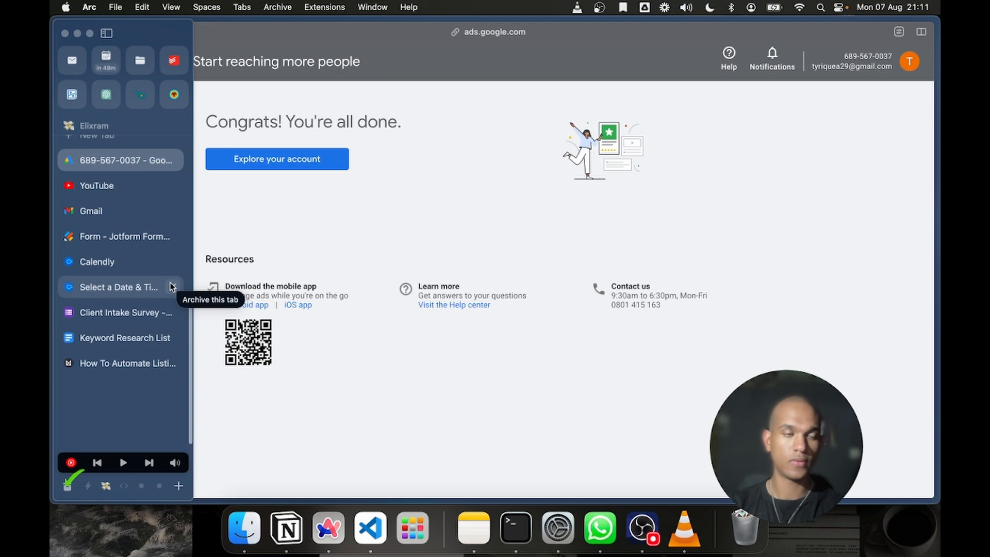
Switch to the remaining YouTube tab, reload it, and open the new real estate channel's page
left_click(116, 191)
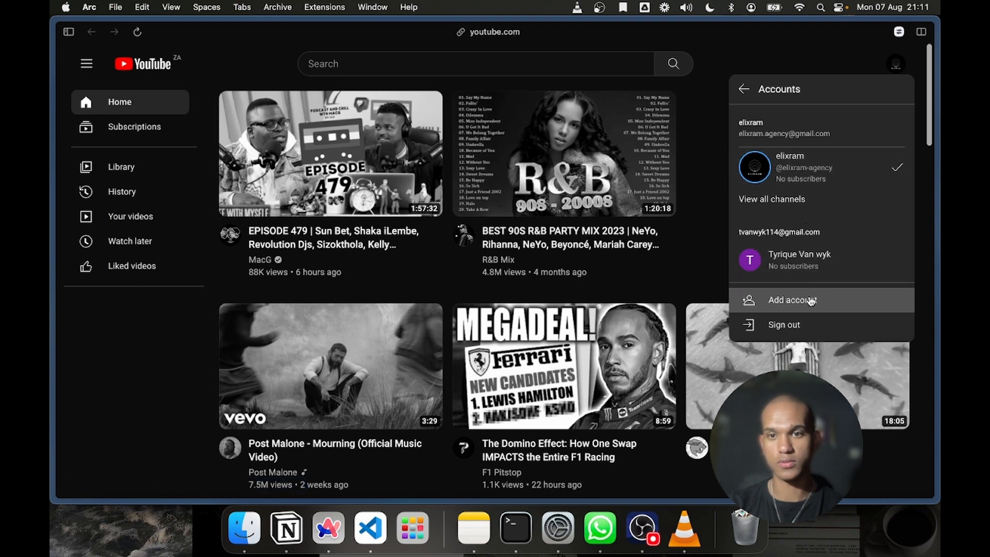
left_click(137, 32)
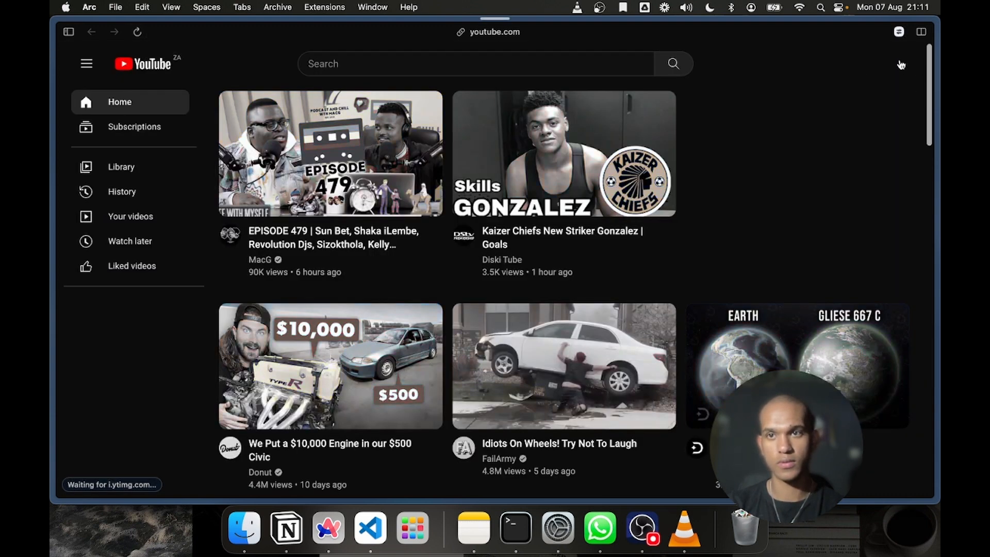
left_click(899, 71)
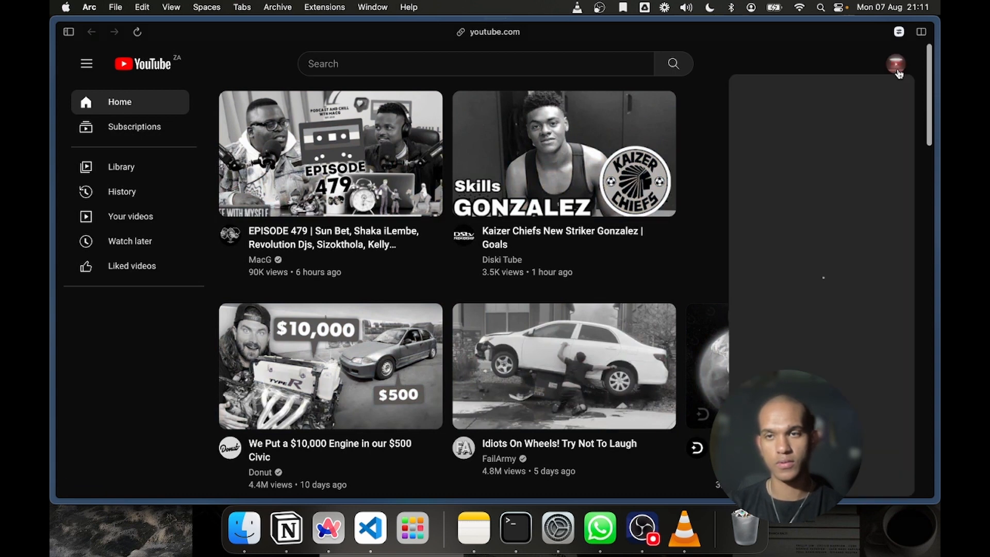
left_click(773, 156)
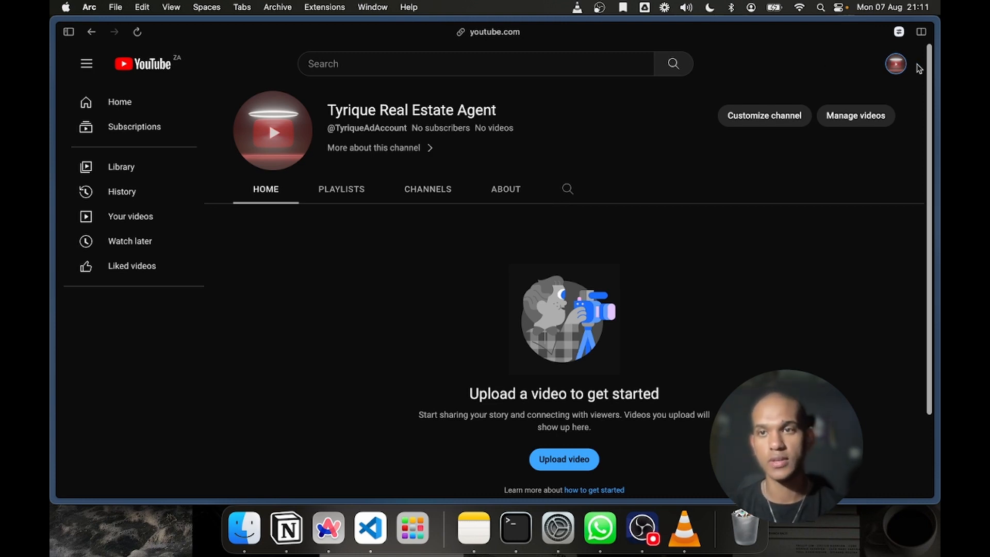
Open YouTube Studio for the new channel and dismiss the welcome message and both feature tips
left_click(897, 66)
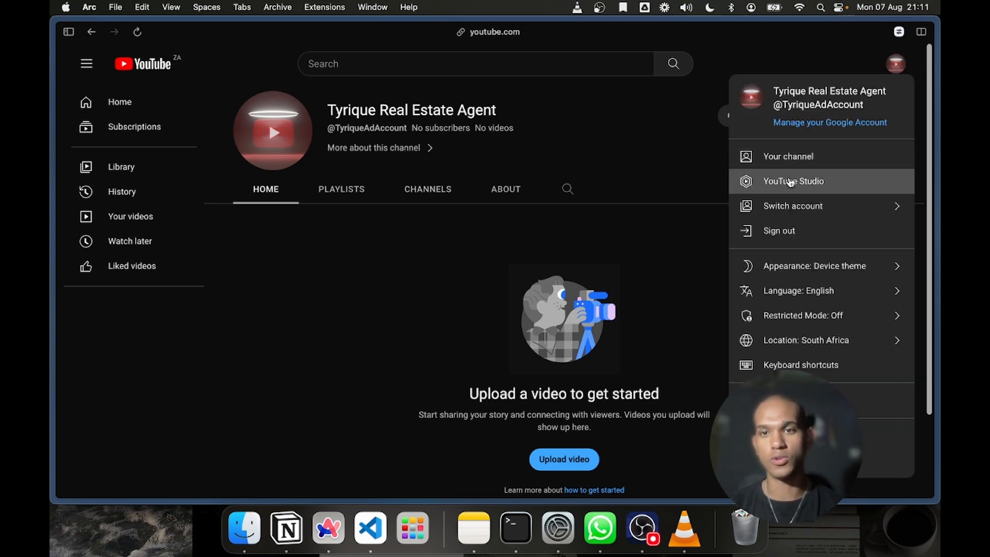
left_click(790, 181)
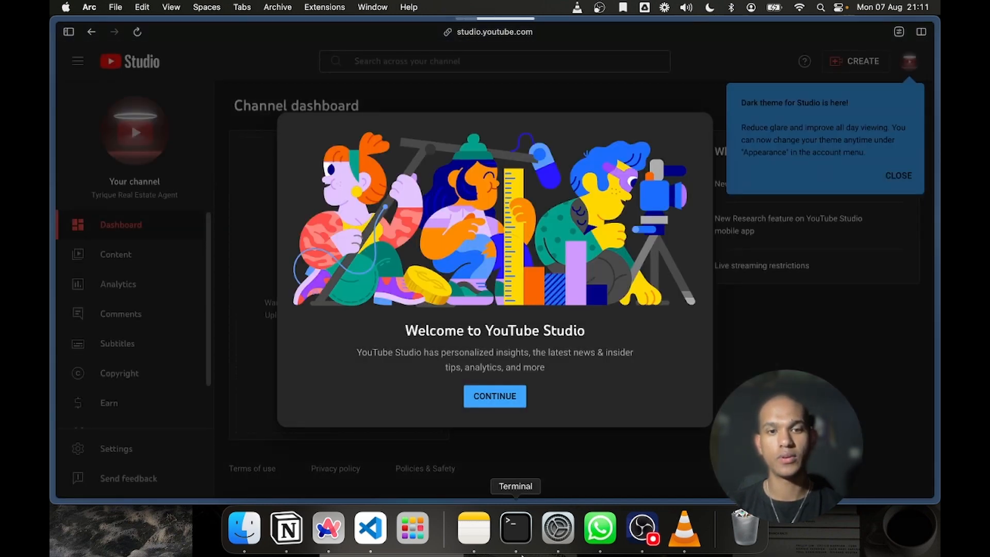
left_click(500, 401)
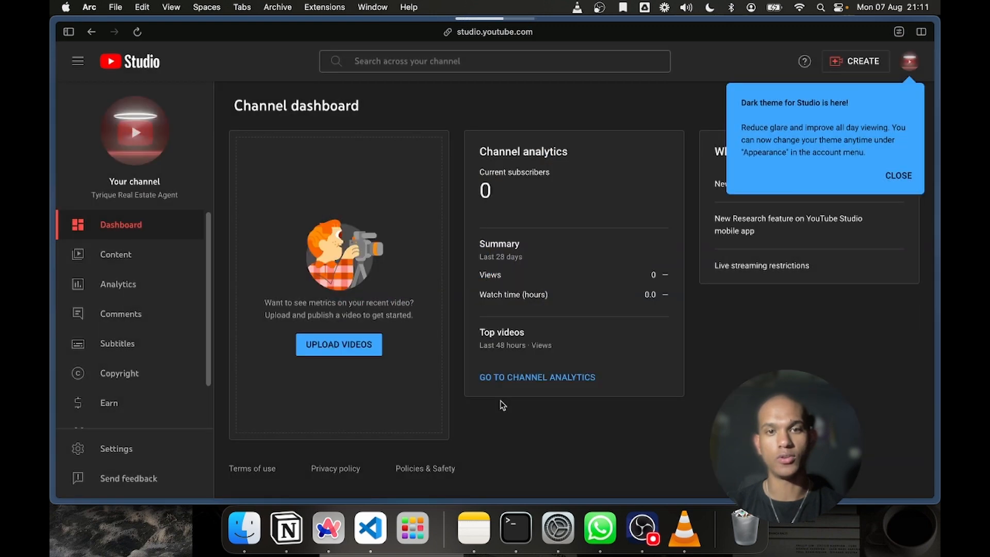
left_click(899, 175)
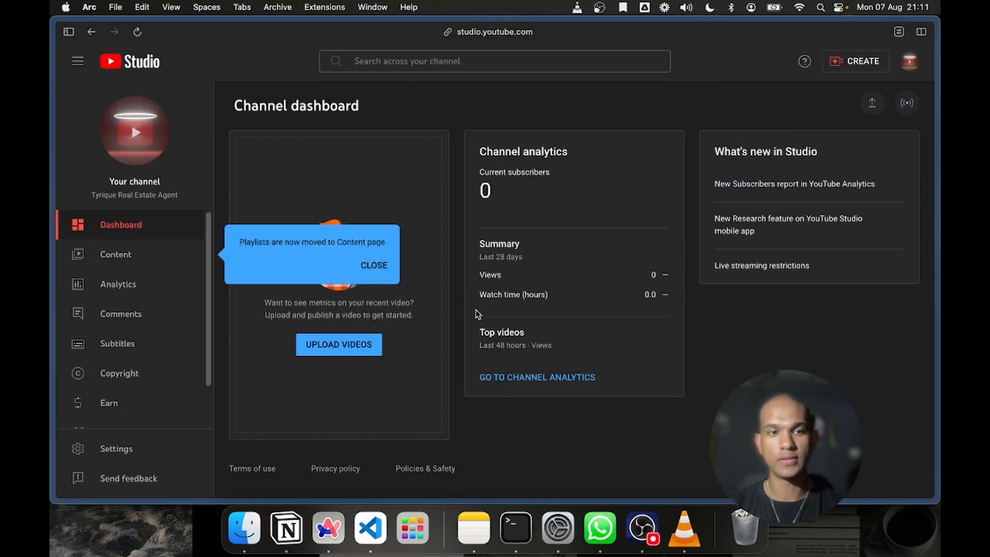
left_click(374, 266)
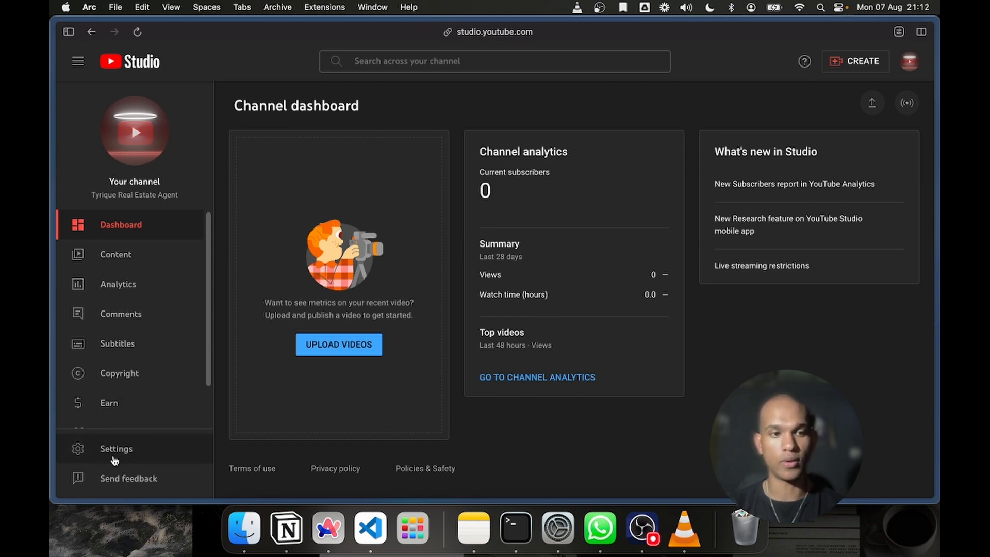
Open the channel's advanced settings and go to the Google Ads account linking section
left_click(114, 460)
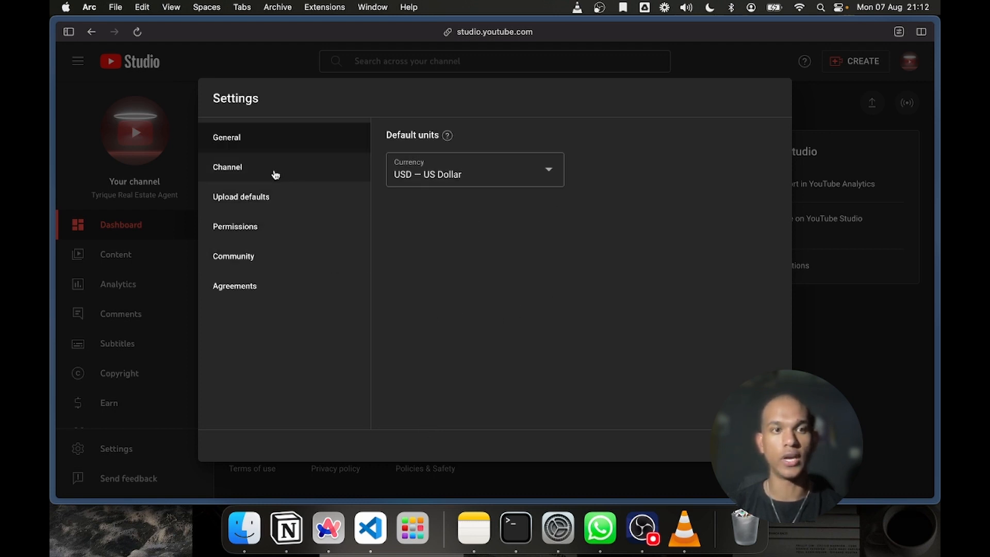
left_click(259, 177)
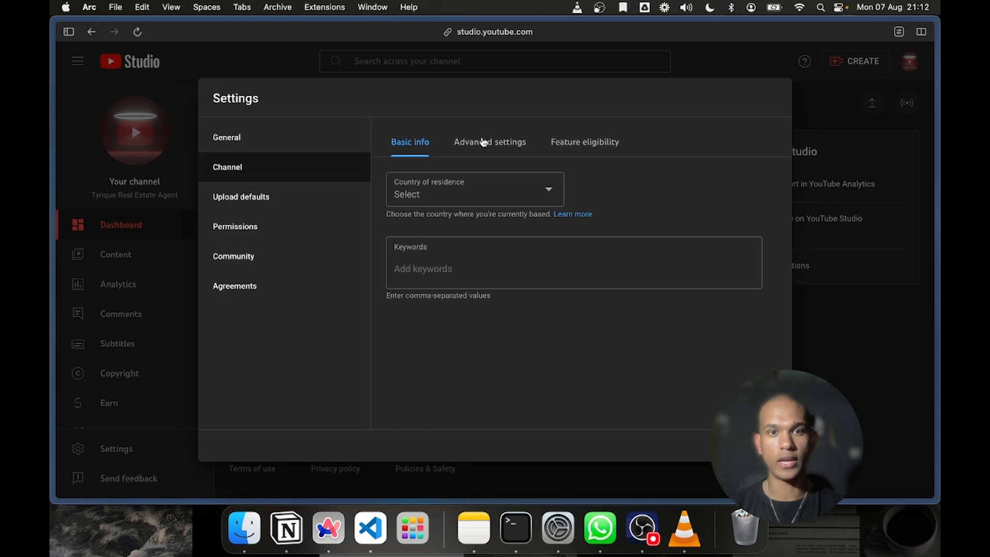
left_click(483, 142)
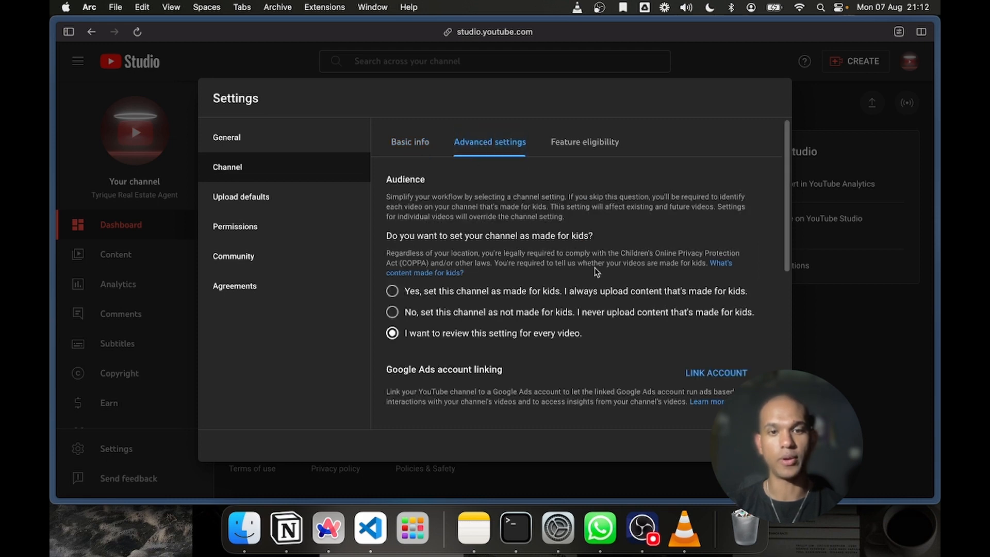
scroll(597, 272, "down", 2)
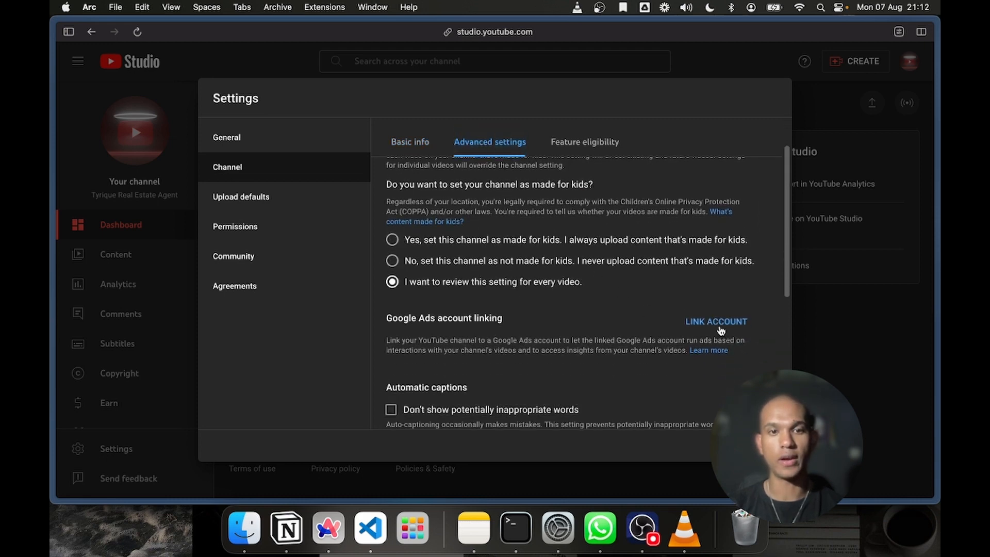
Start a new Google Ads account link and name it with the agent's first name followed by "Real Estate Ads"
left_click(721, 325)
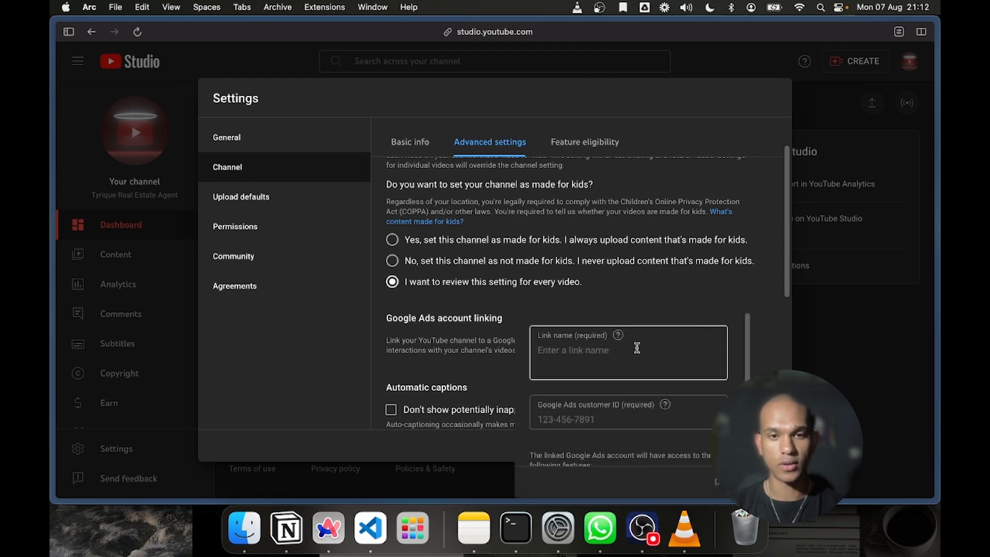
left_click(623, 348)
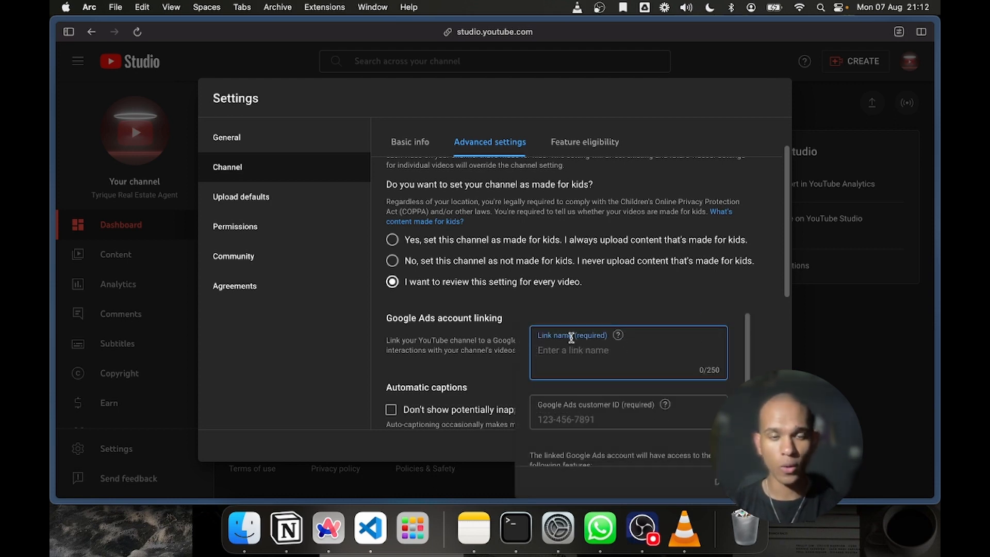
left_click(378, 323)
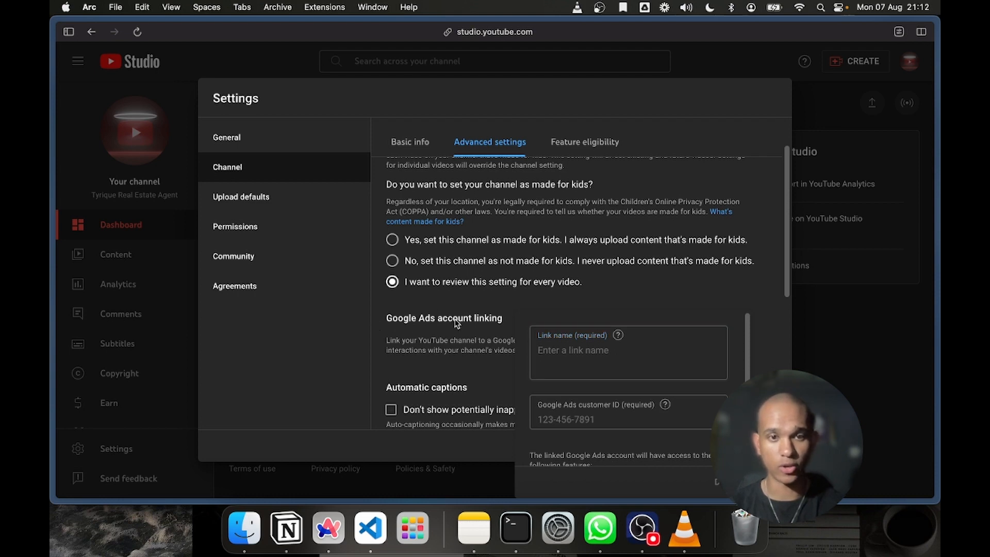
left_click(639, 364)
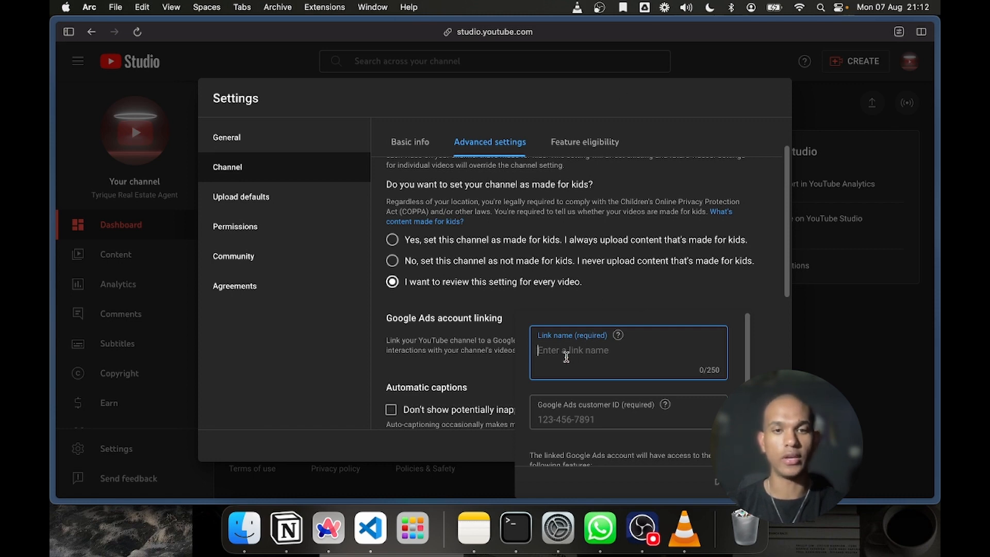
type("Ge")
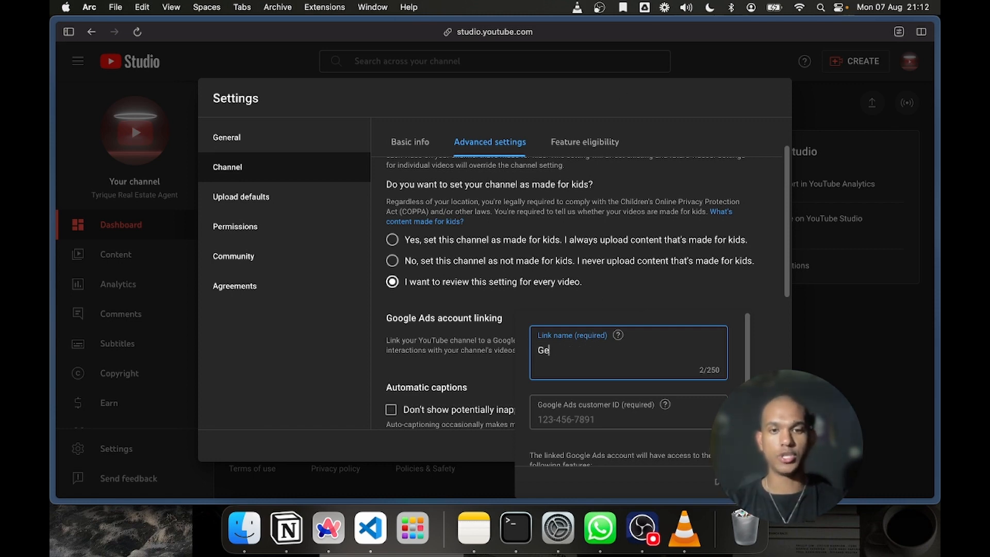
key("BackSpace")
key("BackSpace")
type("ty")
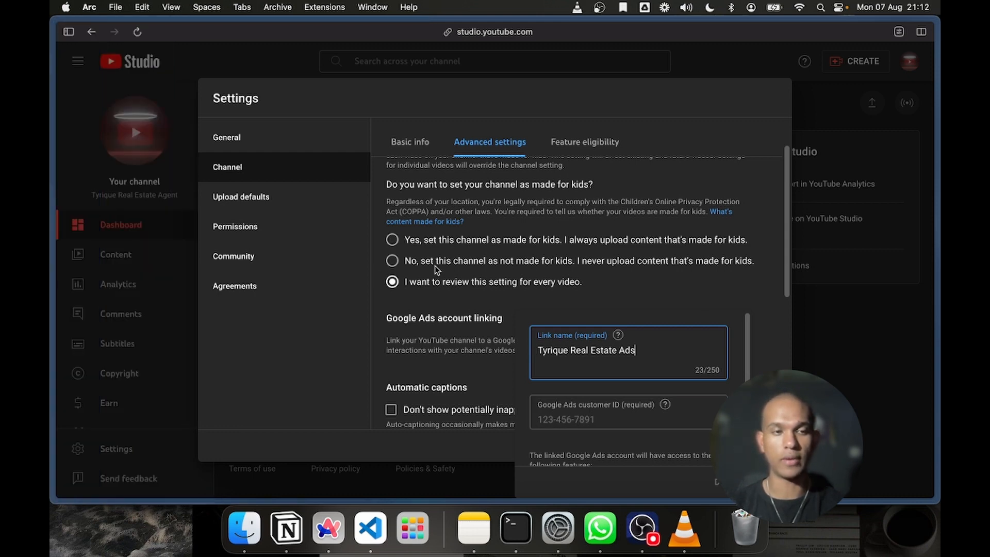
Switch to the Google Ads tab and copy the account's customer ID
mouse_move(54, 247)
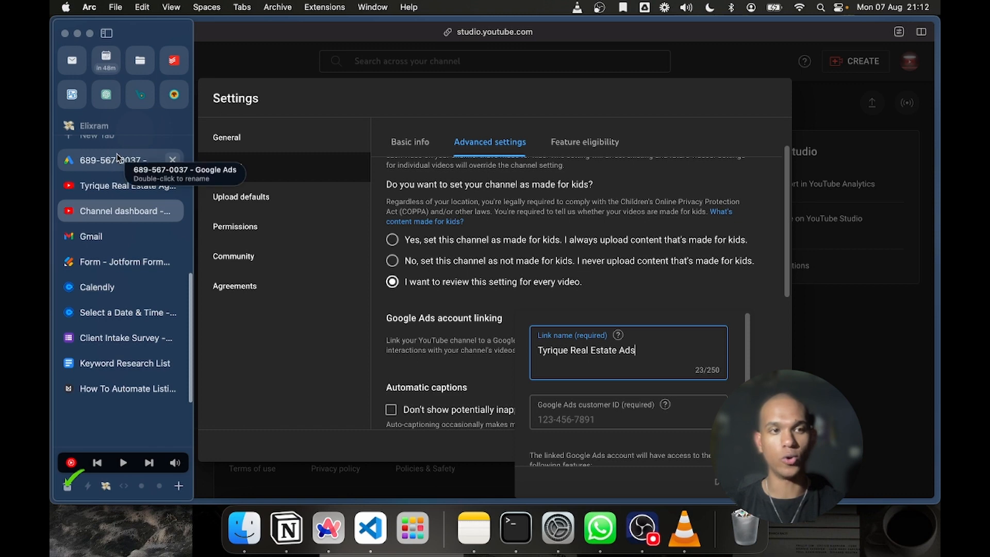
left_click(118, 160)
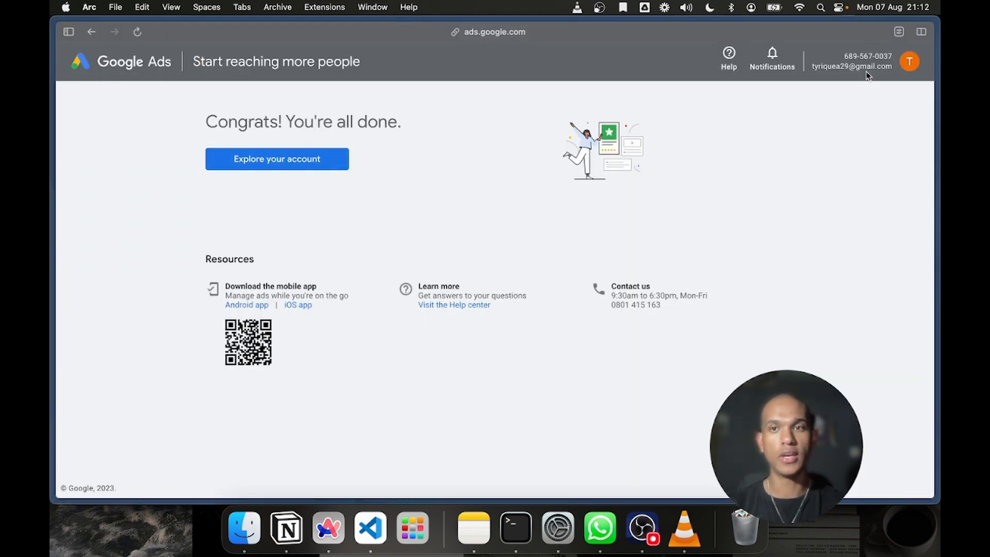
left_click_drag(845, 58, 888, 57)
left_click(851, 63)
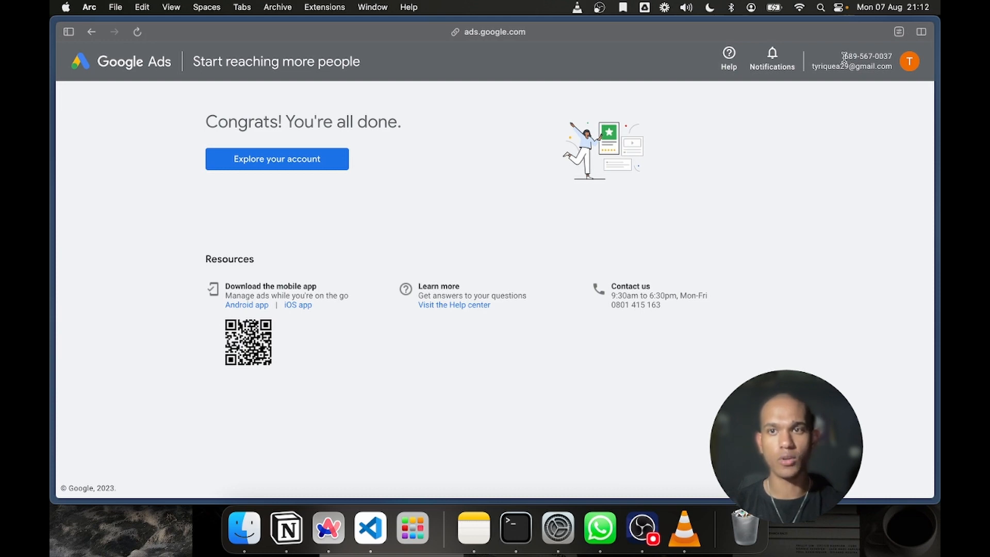
left_click_drag(844, 58, 894, 58)
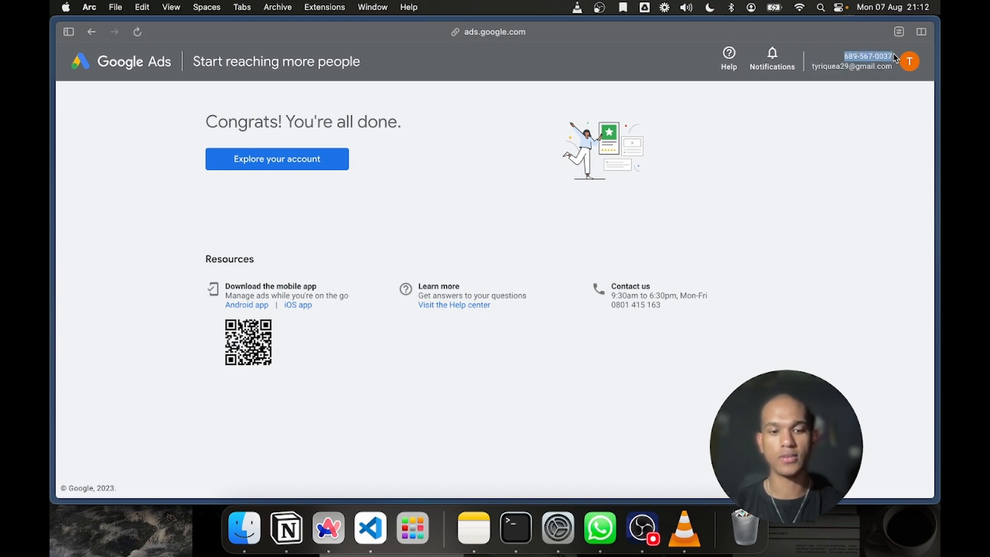
key("super+c")
Return to the YouTube Studio tab and paste the copied number as the link's Google Ads customer ID
mouse_move(52, 151)
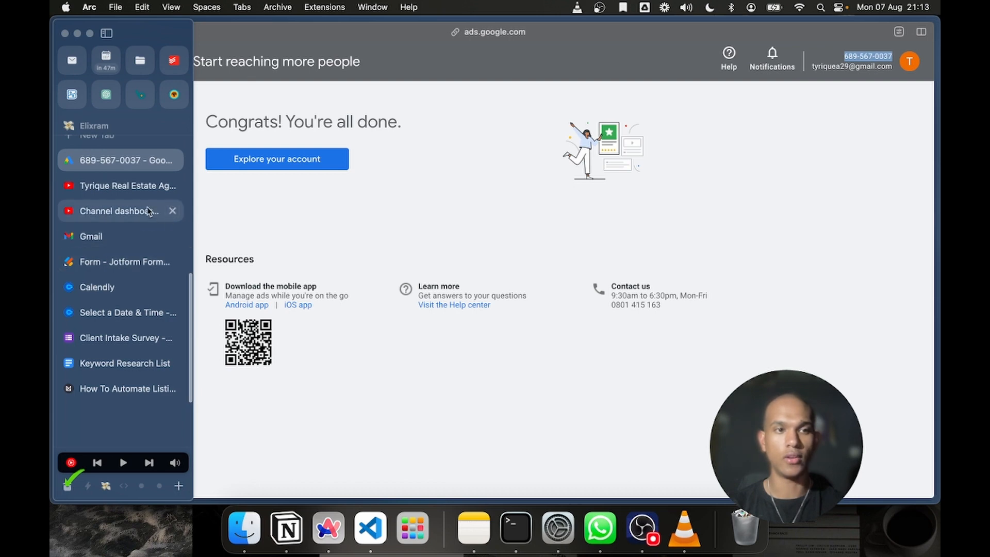
left_click(119, 209)
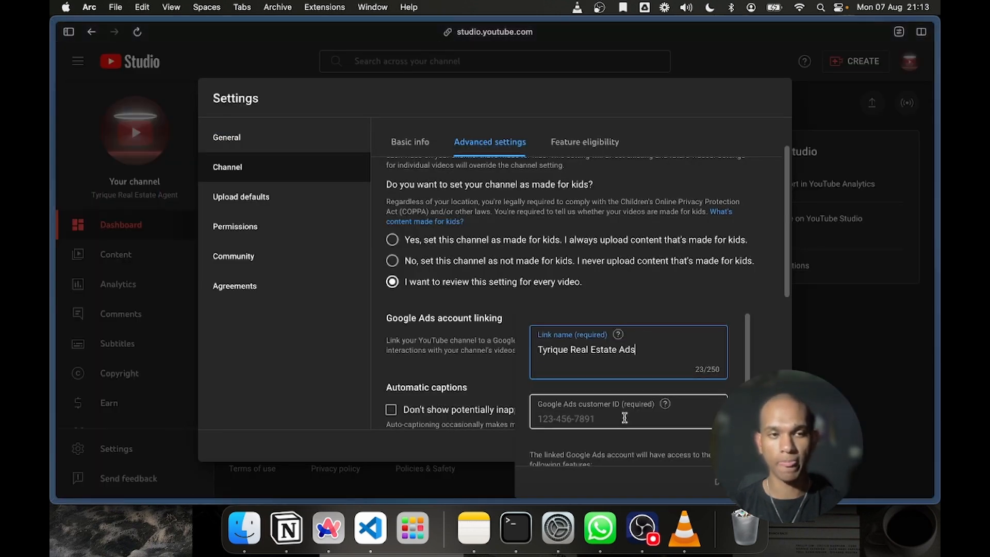
scroll(624, 418, "down", 2)
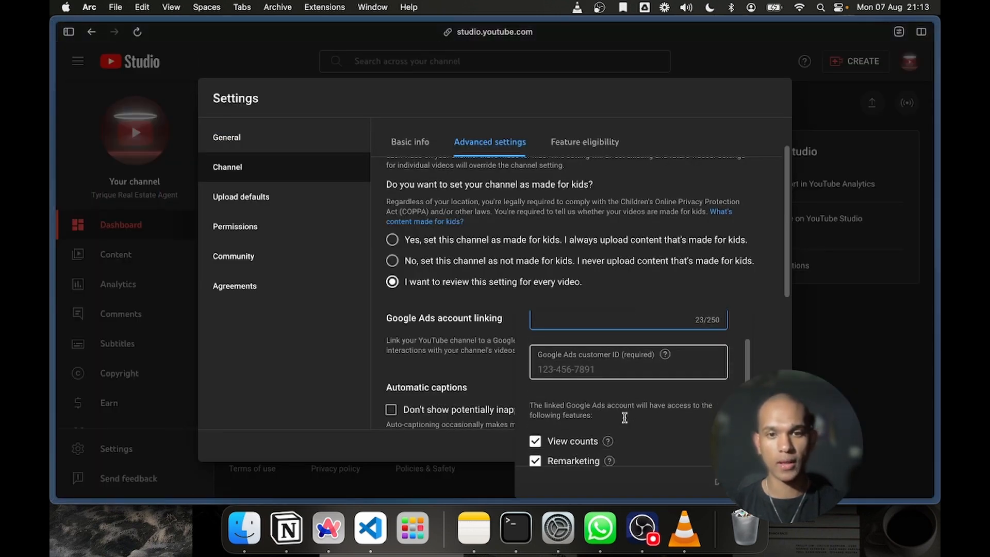
left_click(570, 377)
key("super+v")
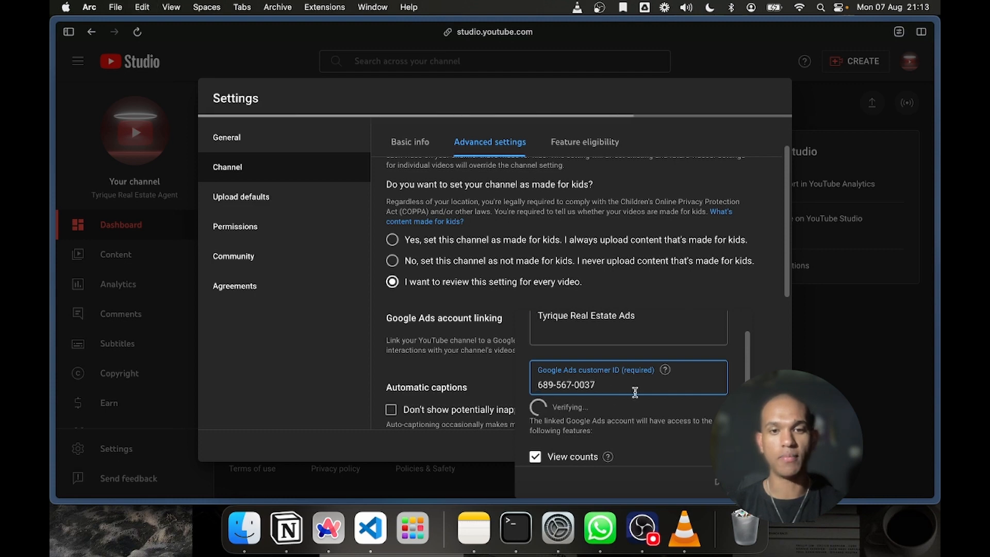
Finish the account link with the View counts, Remarketing and Engagement permissions kept enabled
scroll(657, 418, "down", 2)
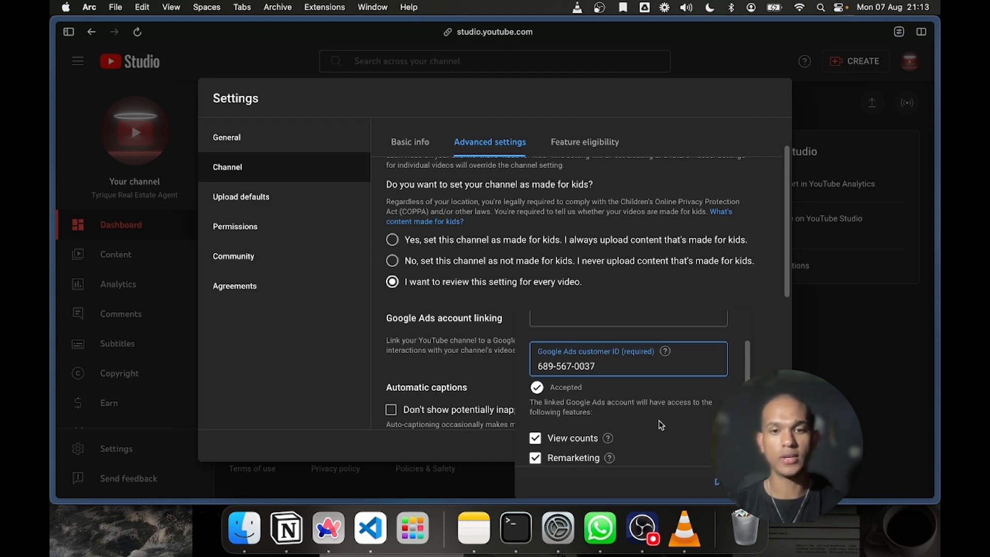
scroll(661, 424, "down", 4)
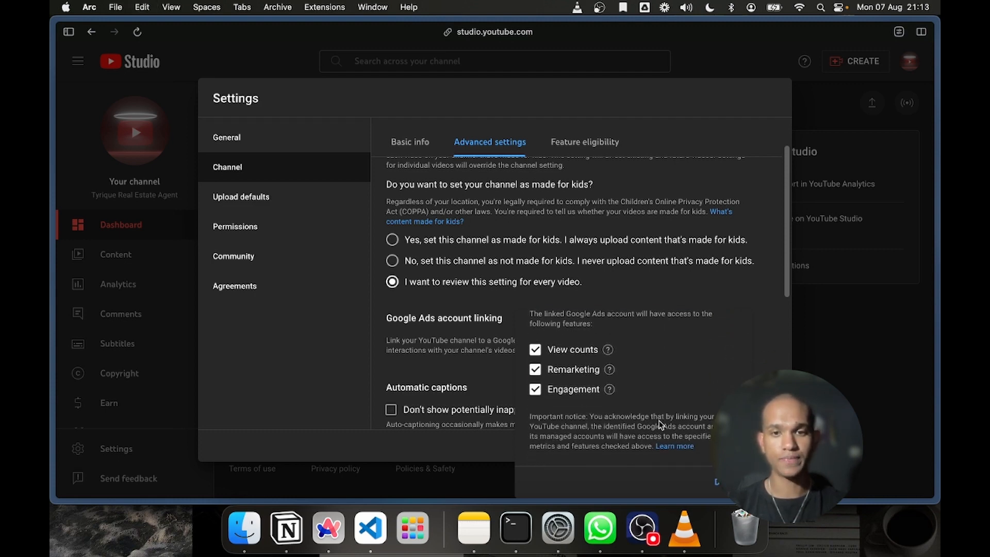
left_click(726, 482)
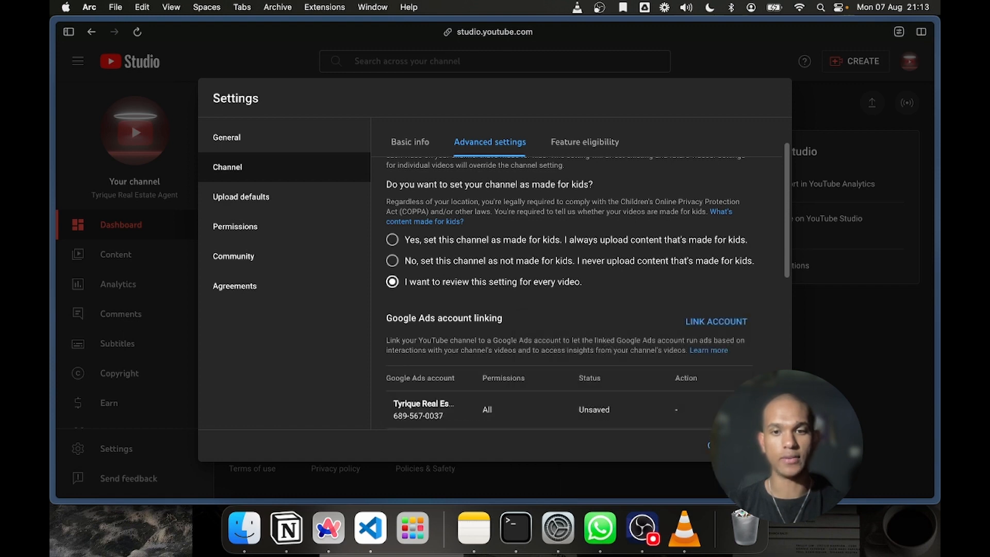
scroll(539, 343, "down", 1)
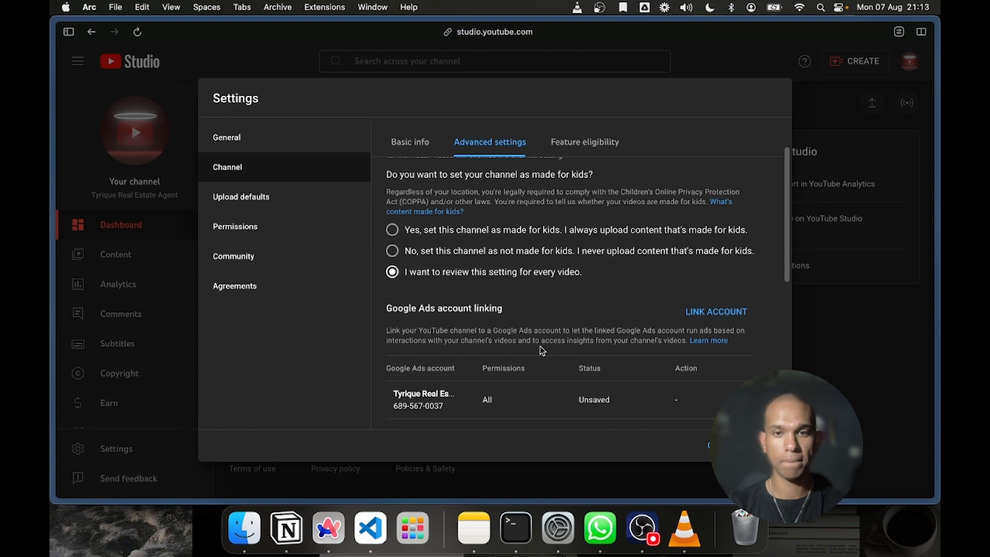
Switch to the Google Ads tab, go to the linked accounts, and open the details of the YouTube entry
mouse_move(53, 364)
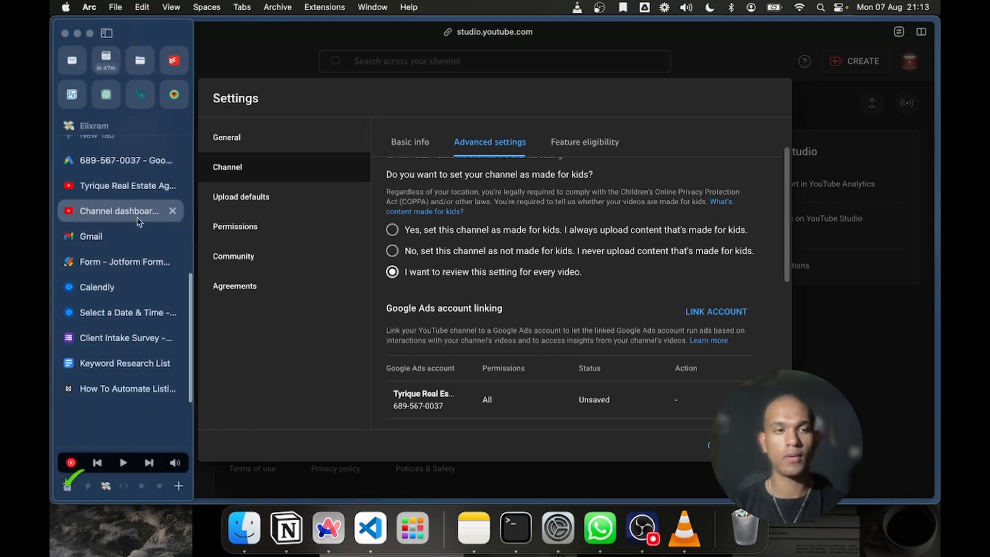
left_click(133, 162)
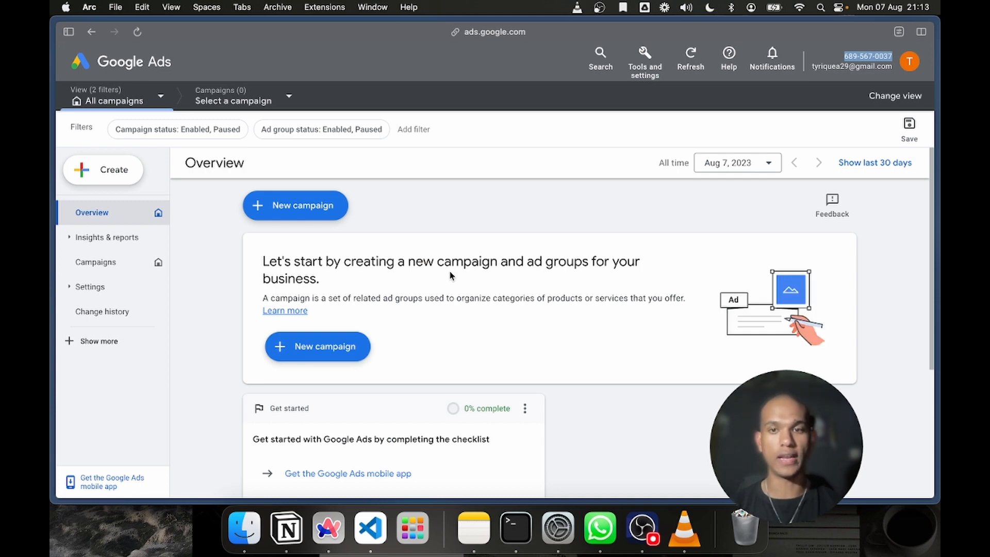
left_click(631, 72)
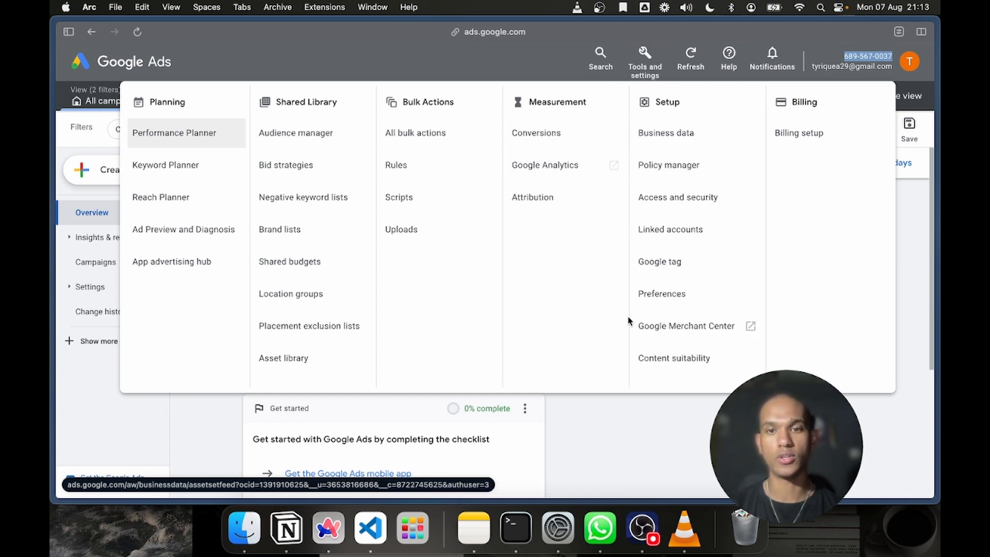
left_click(690, 232)
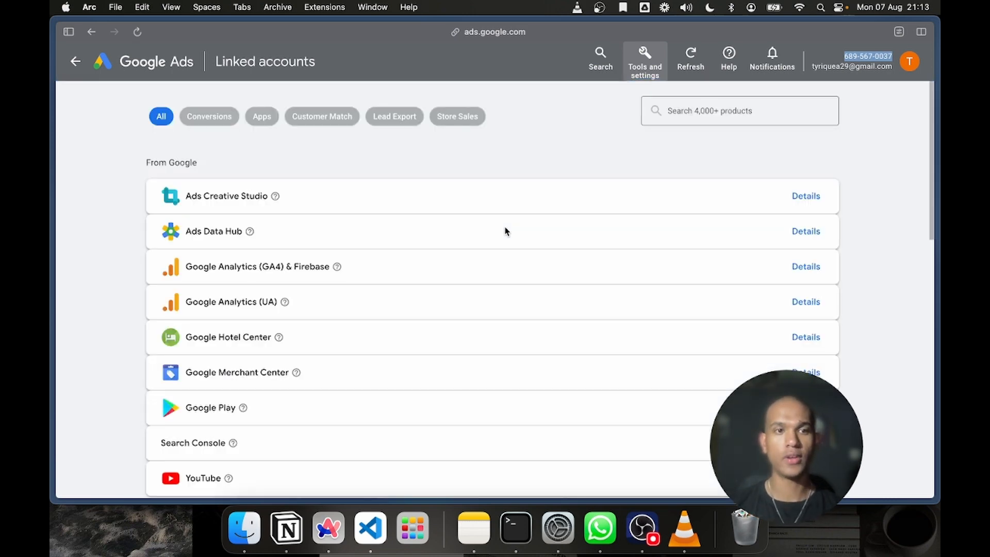
scroll(505, 231, "down", 3)
scroll(506, 232, "down", 2)
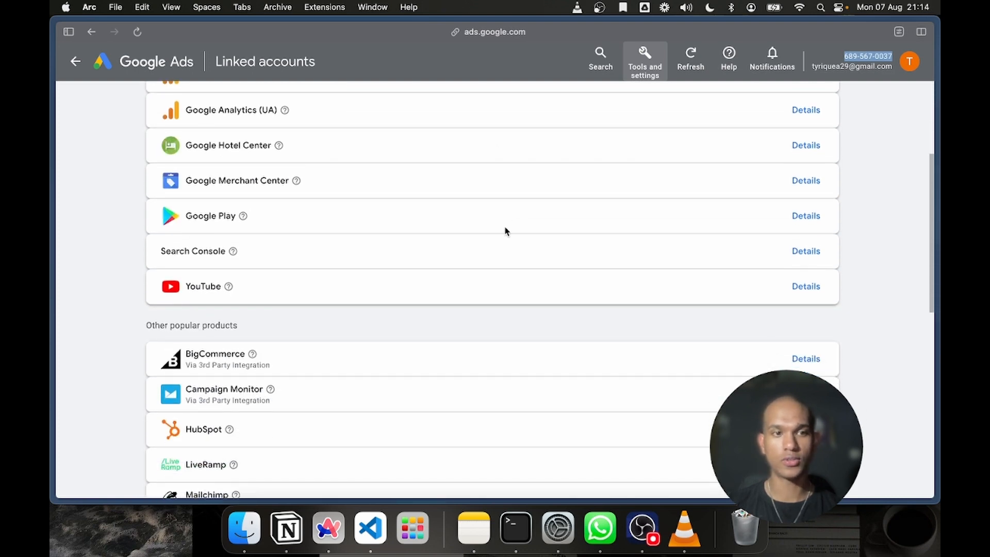
scroll(506, 231, "up", 4)
scroll(505, 232, "up", 2)
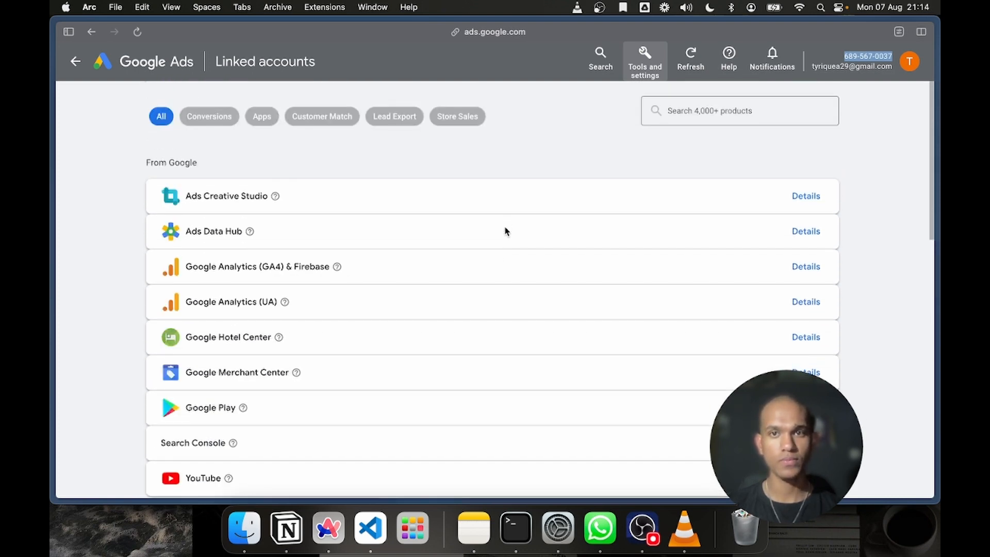
scroll(506, 231, "down", 4)
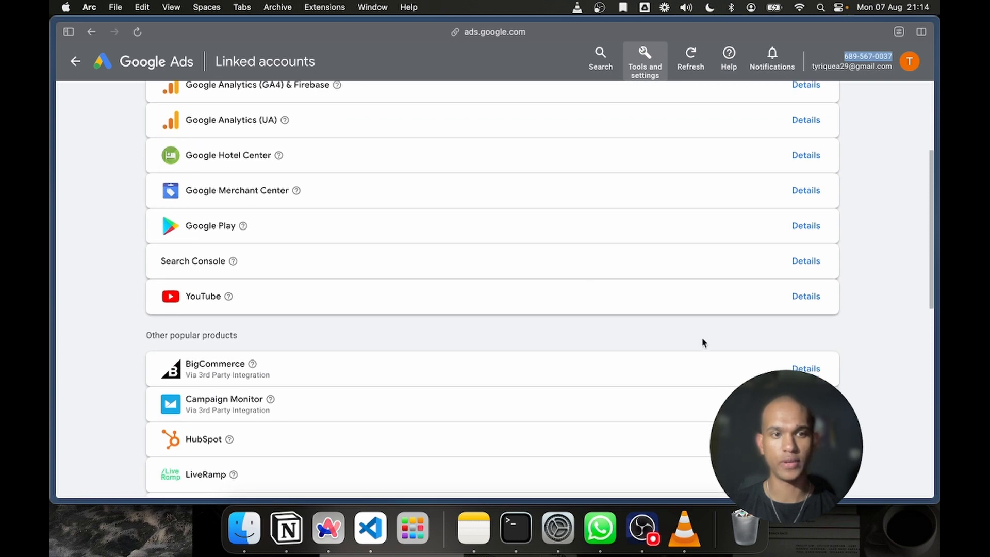
left_click(816, 293)
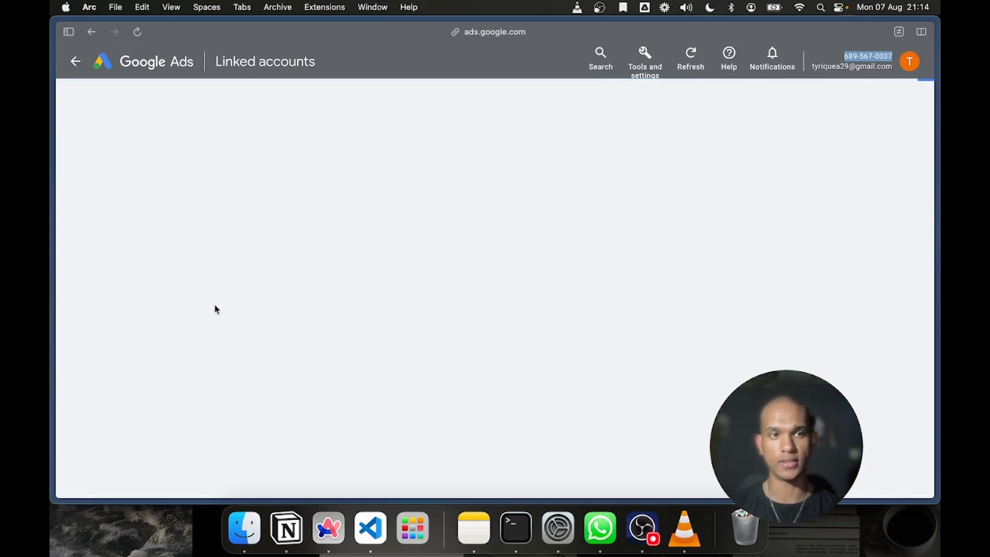
Return to the YouTube Studio tab and save the channel settings with the new Google Ads link
mouse_move(52, 277)
left_click(123, 211)
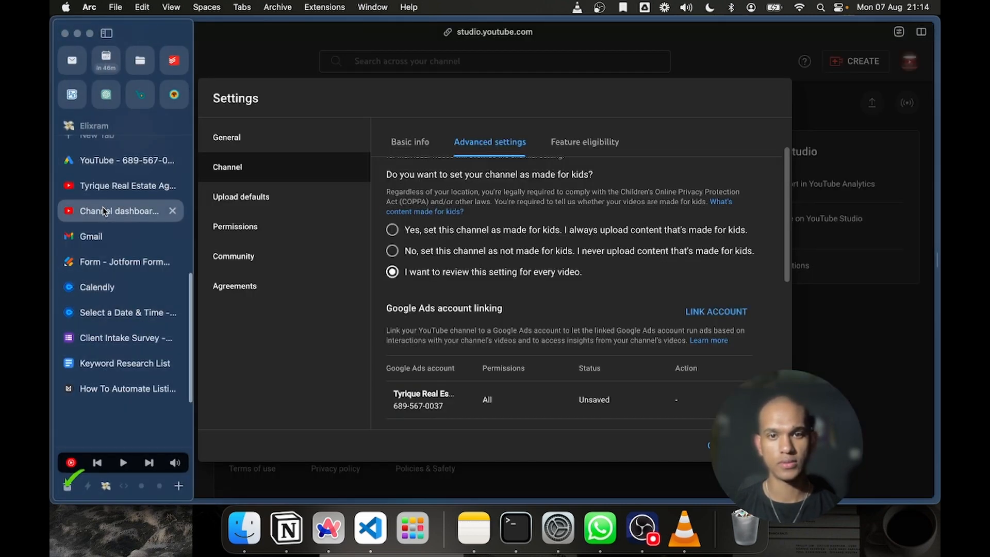
scroll(651, 345, "down", 3)
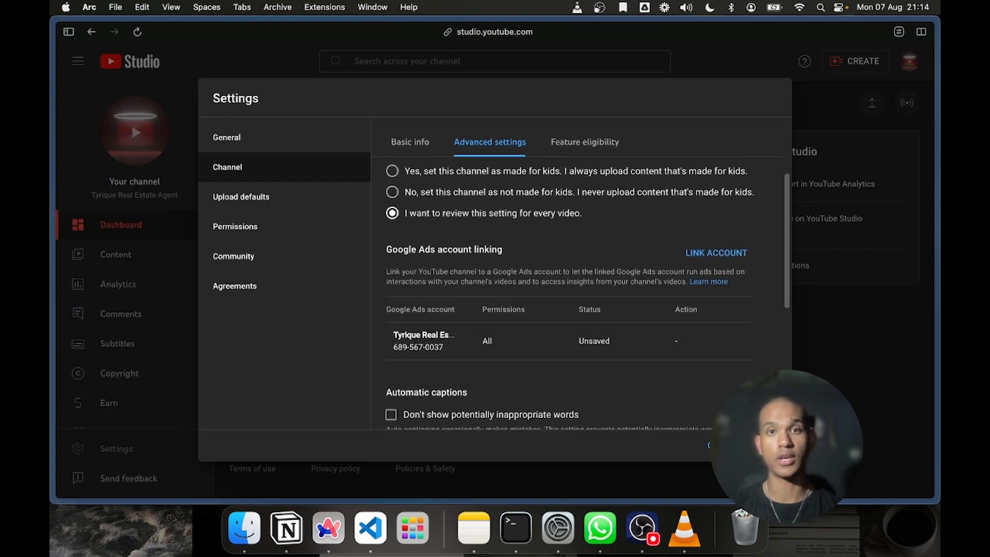
left_click(766, 445)
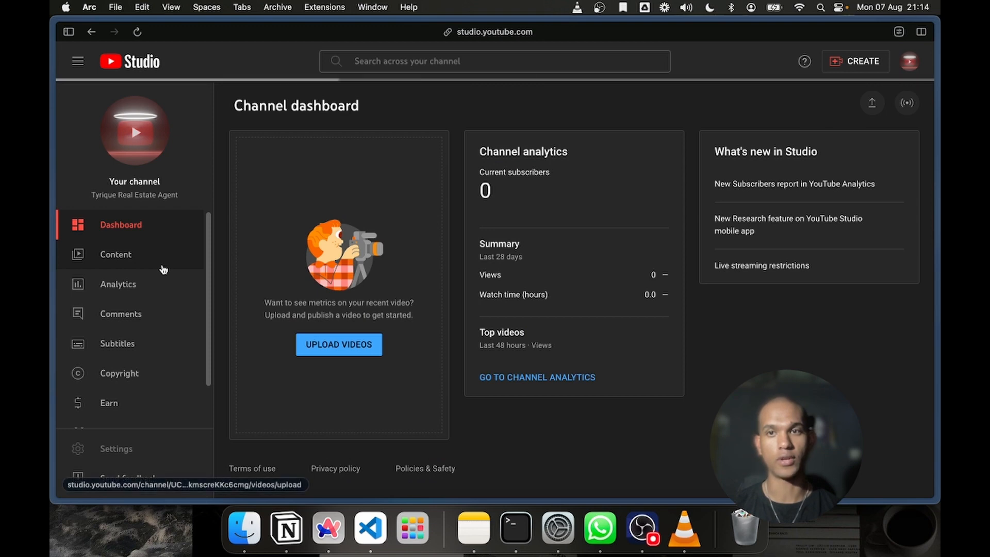
Switch back to the Google Ads tab and approve the real estate channel's pending link request
mouse_move(51, 243)
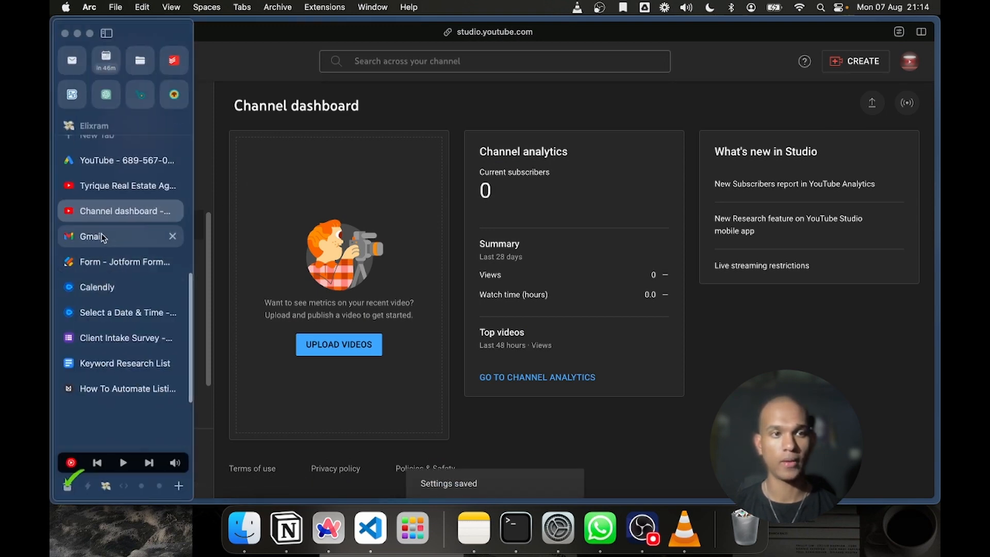
left_click(98, 186)
left_click(103, 163)
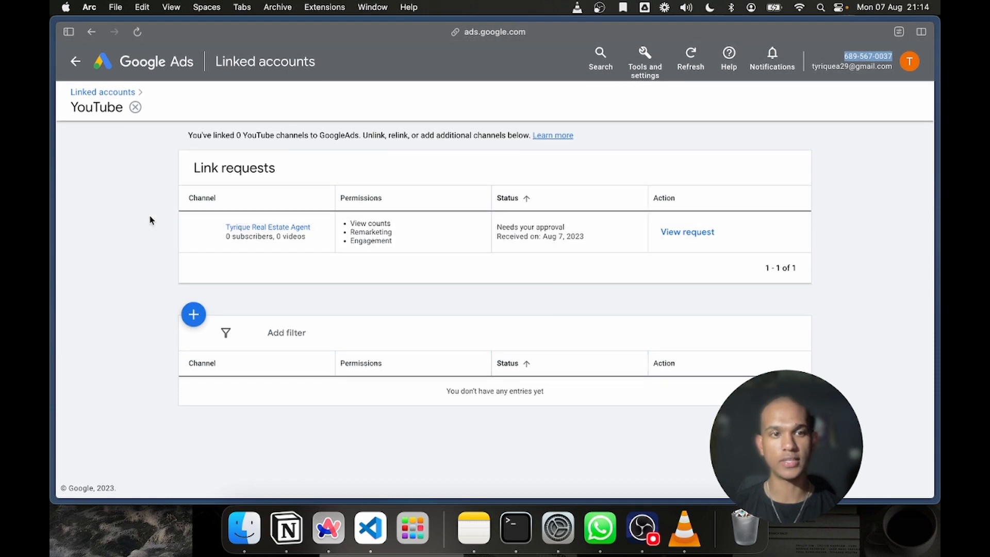
left_click_drag(150, 216, 442, 228)
left_click(442, 228)
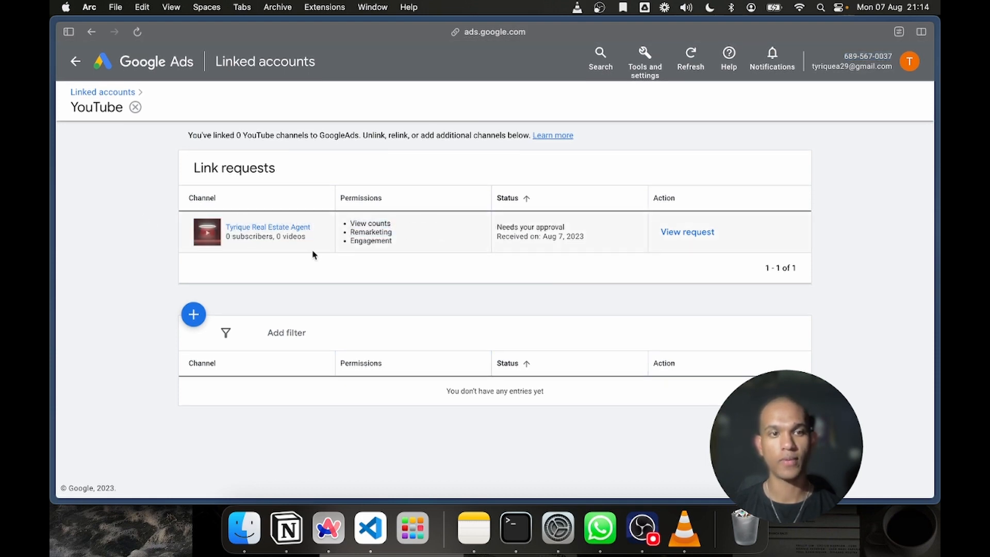
mouse_move(247, 229)
left_mouse_down()
mouse_move(261, 236)
mouse_move(246, 235)
left_mouse_up()
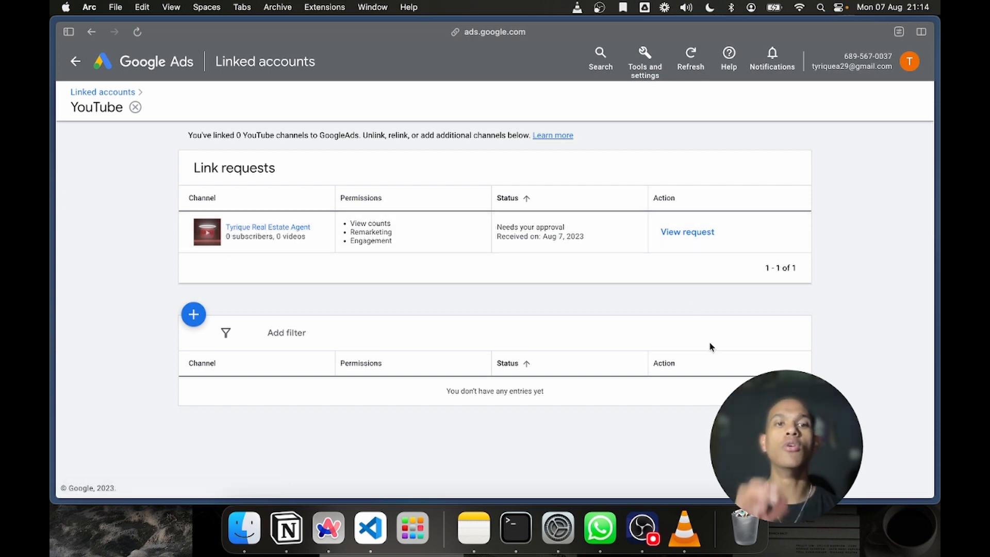
left_click(678, 235)
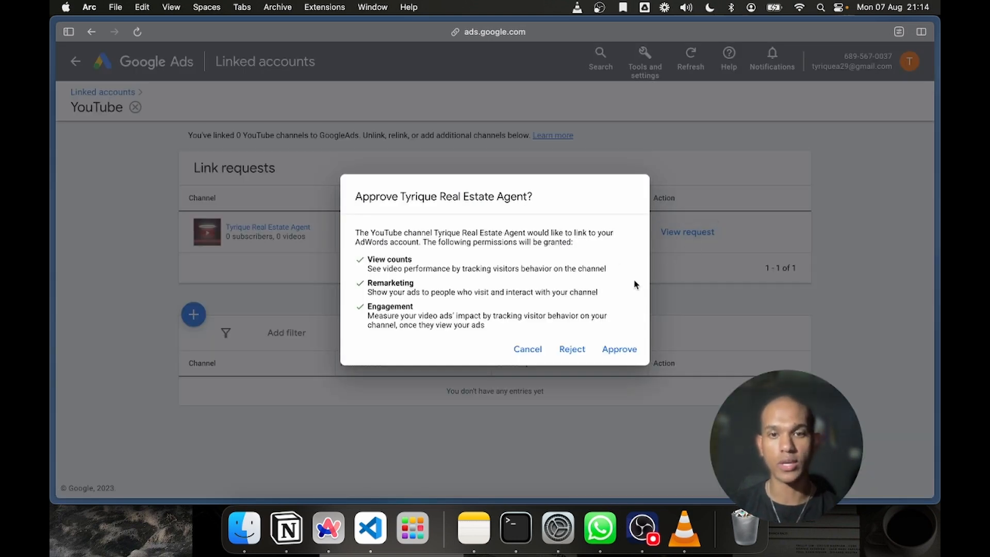
left_click(624, 354)
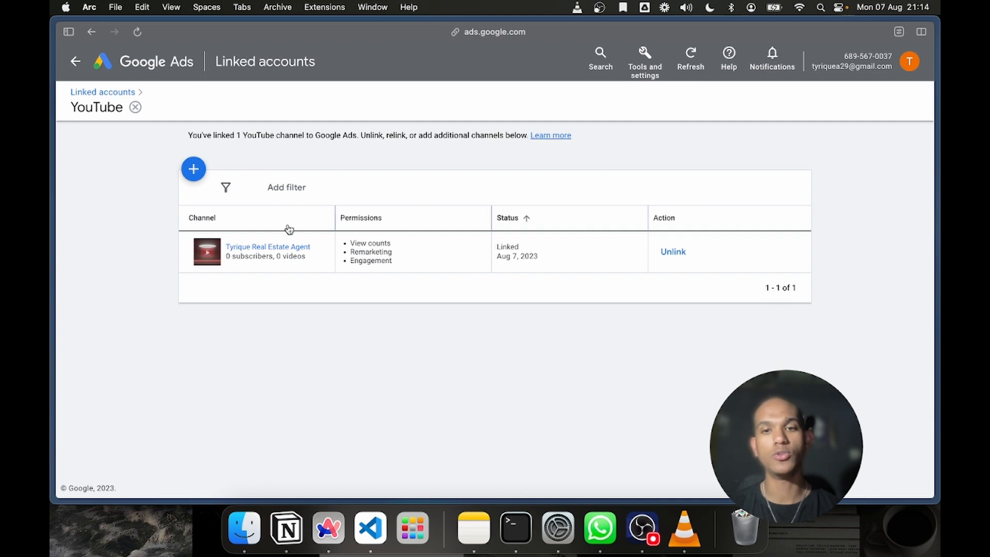
Switch to the YouTube Studio tab and check the Google Ads link status in the channel's advanced settings, and close the settings
mouse_move(51, 423)
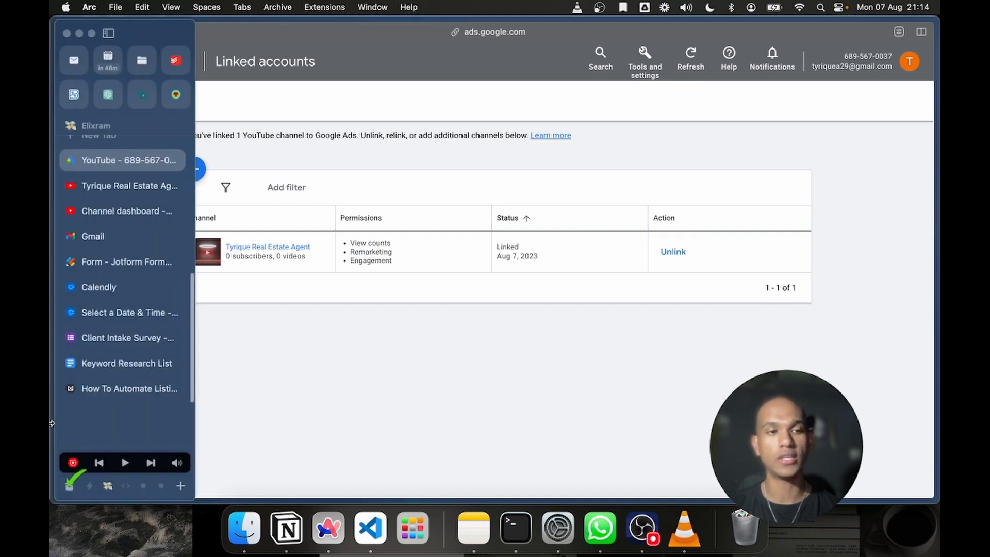
left_click(103, 212)
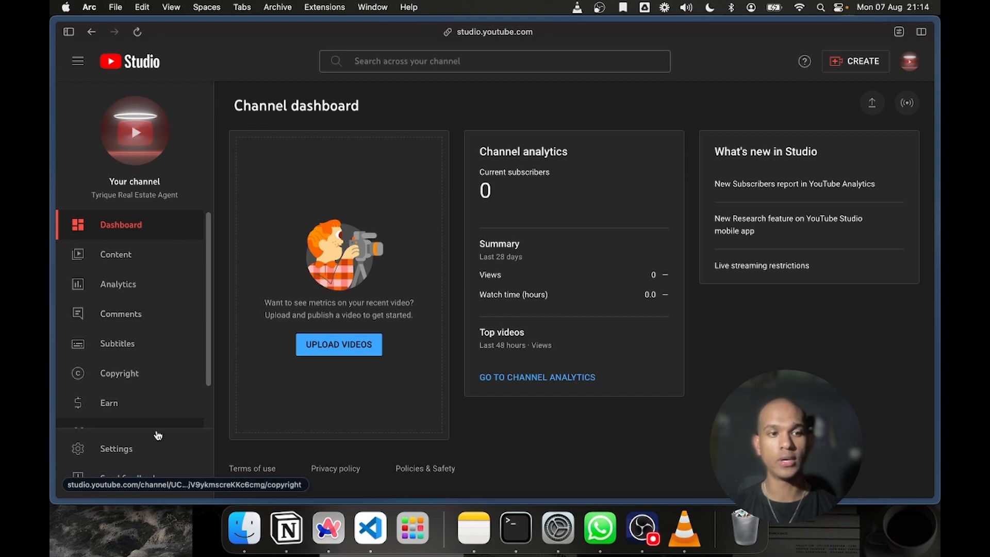
left_click(116, 450)
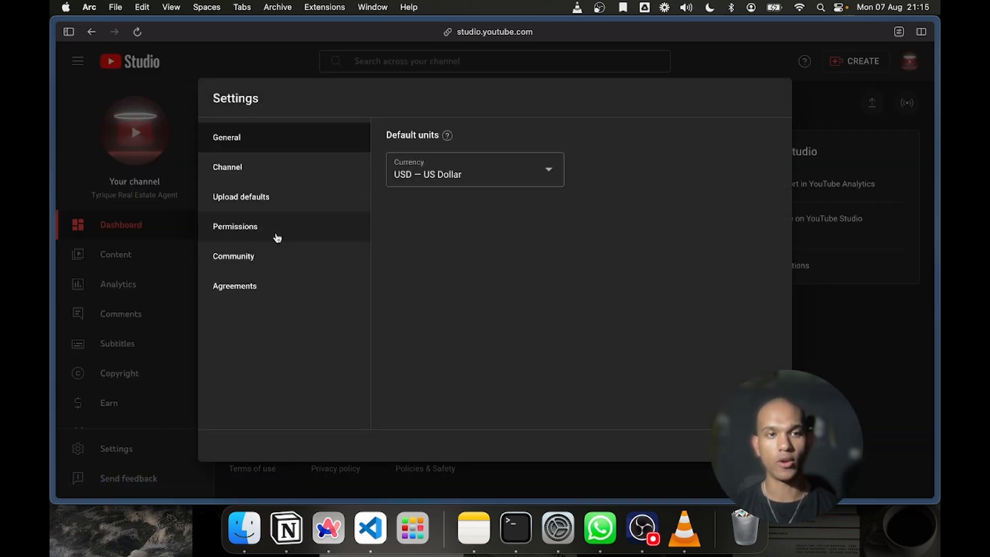
left_click(270, 163)
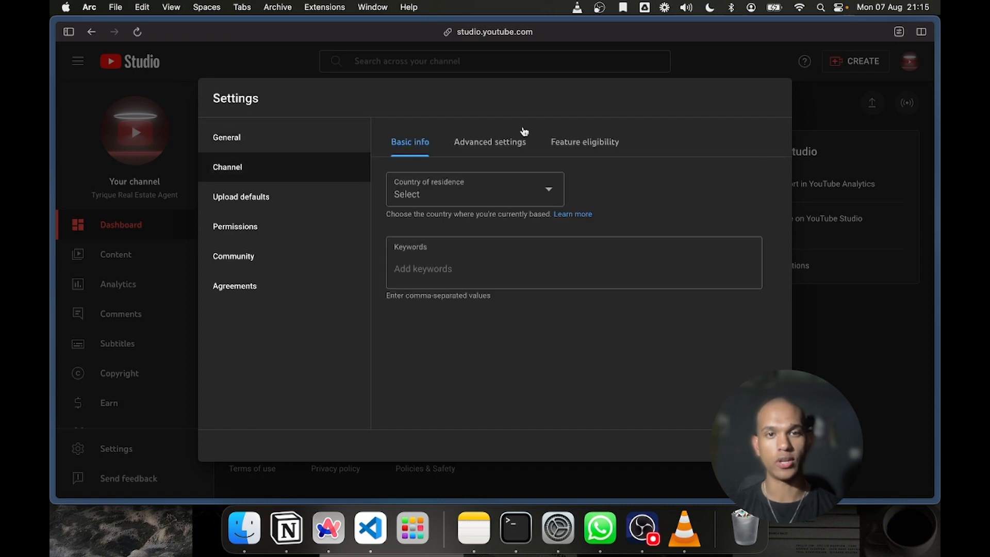
left_click(505, 141)
scroll(513, 292, "down", 5)
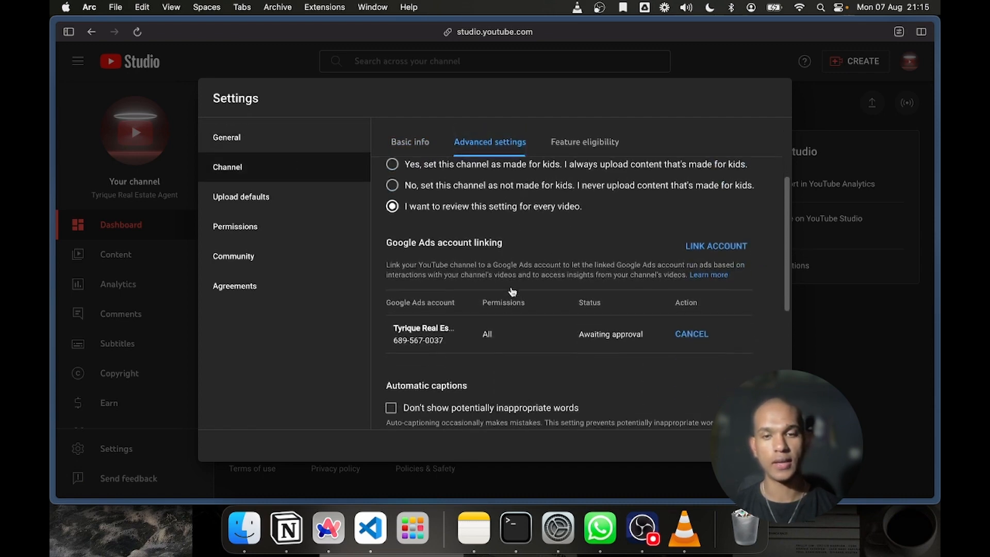
scroll(512, 292, "down", 2)
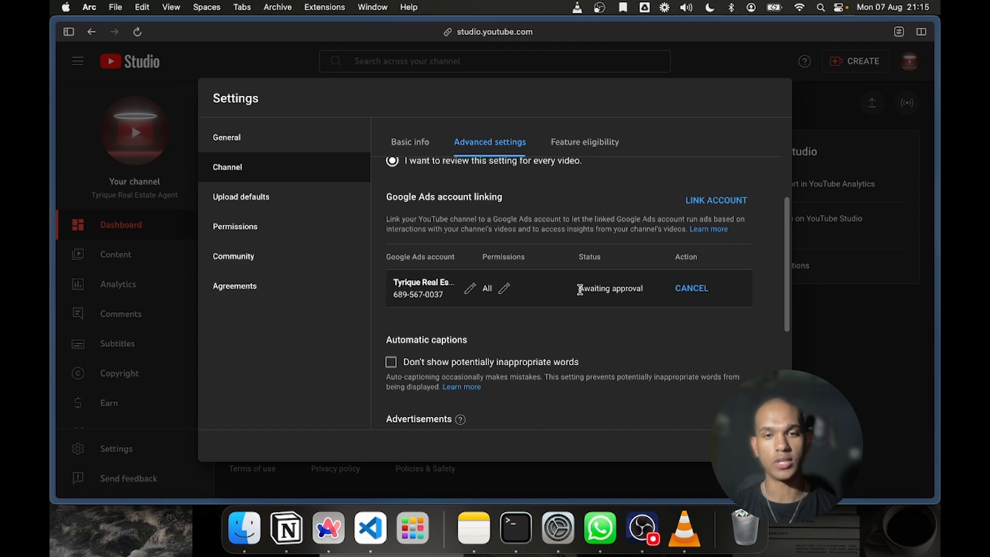
left_click_drag(580, 290, 638, 291)
left_click(668, 358)
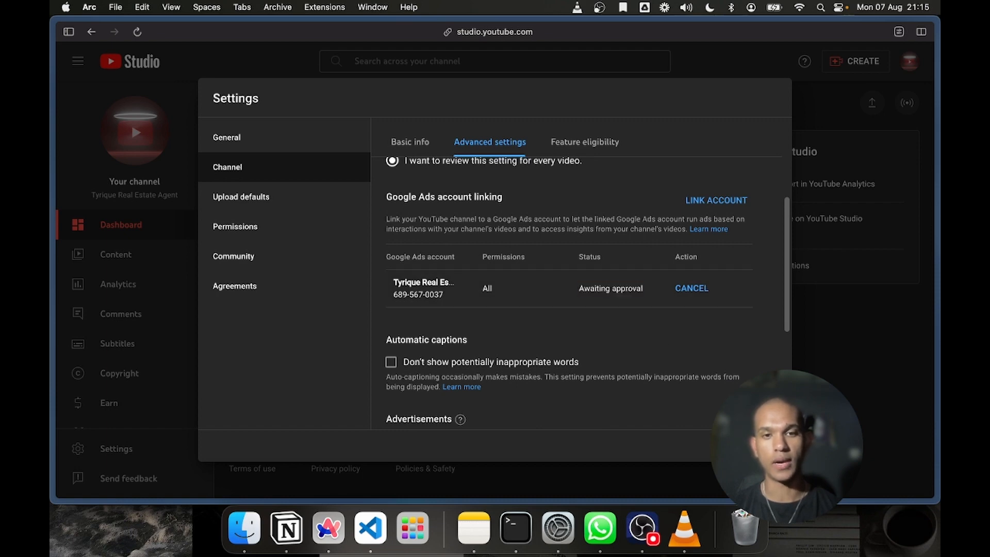
left_click(728, 445)
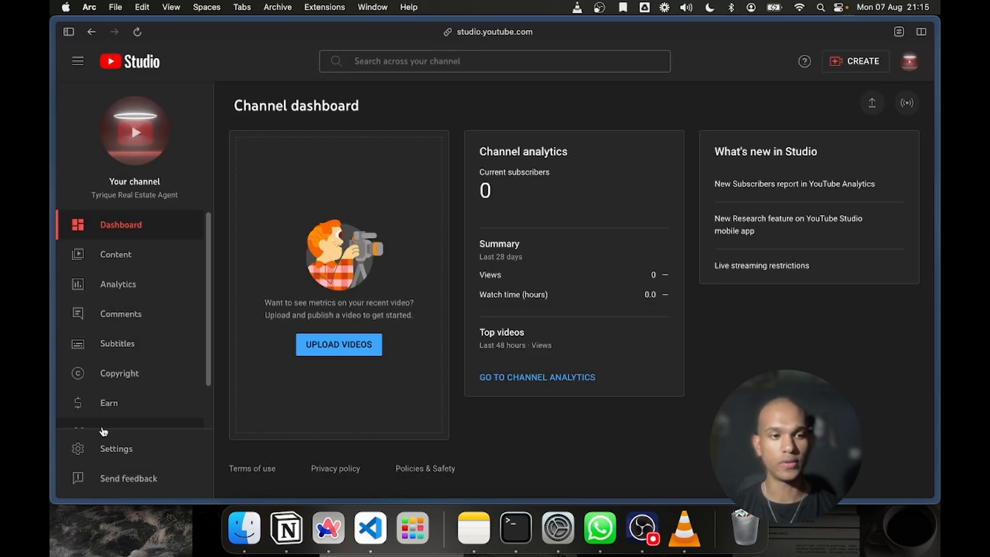
Reopen the Studio settings and switch to the Google Ads tab to check the linked channel's status
left_click(111, 447)
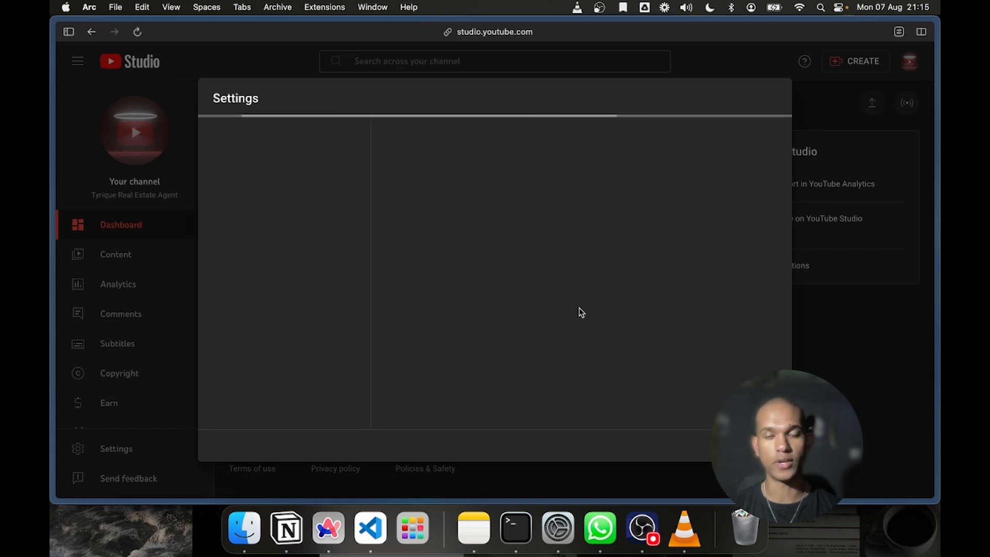
mouse_move(53, 320)
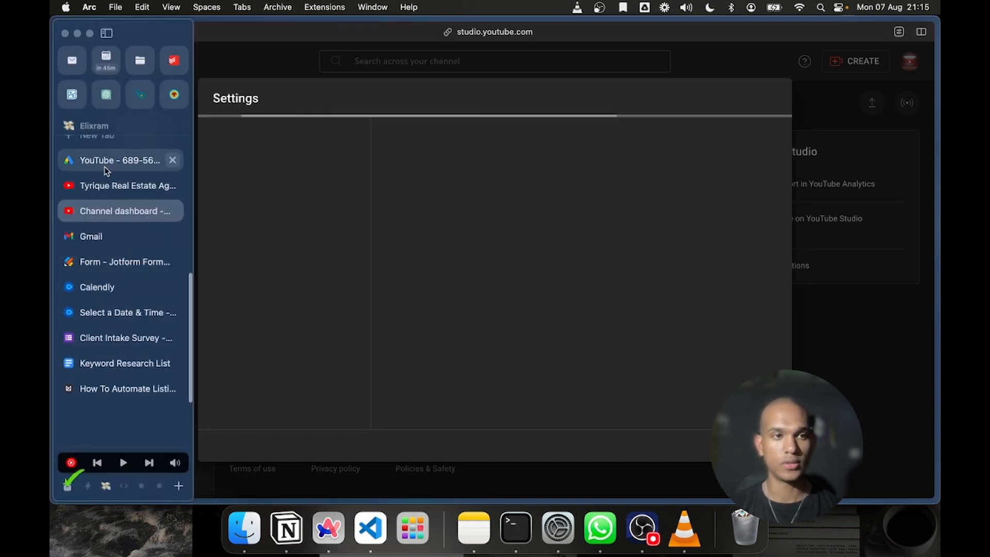
left_click(104, 163)
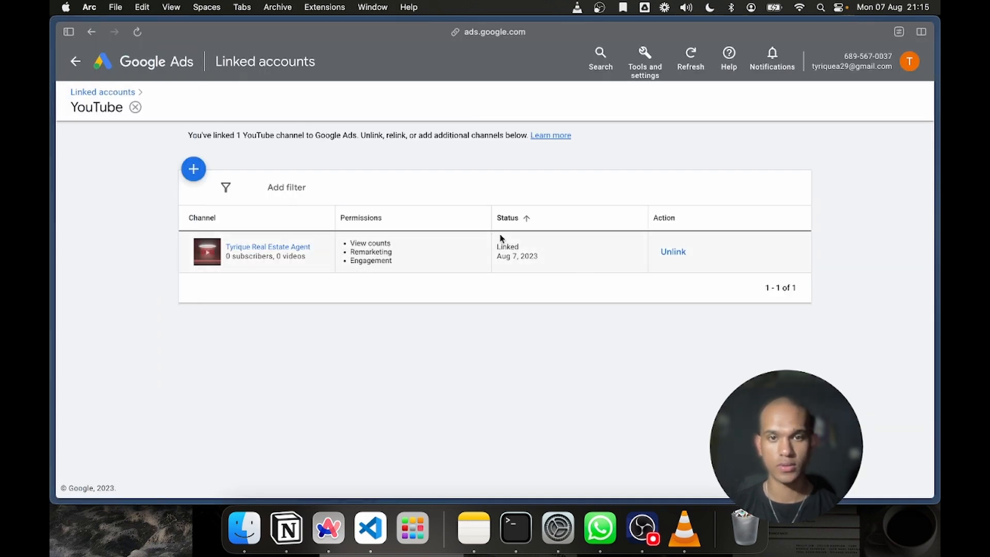
left_click_drag(521, 250, 499, 248)
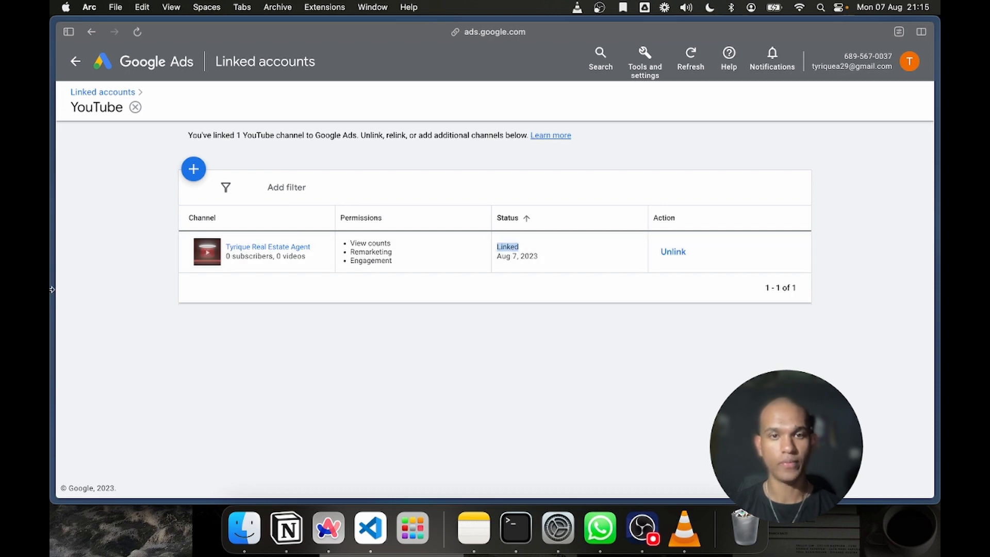
Return to the YouTube Studio tab, recheck the Google Ads account's status in the advanced channel settings, and close the settings
mouse_move(54, 206)
left_click(106, 202)
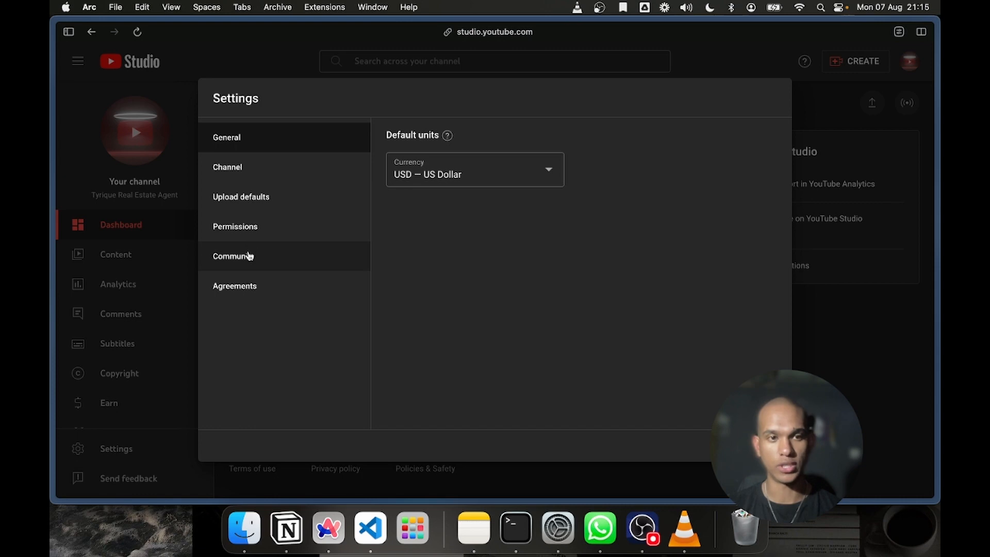
left_click(271, 173)
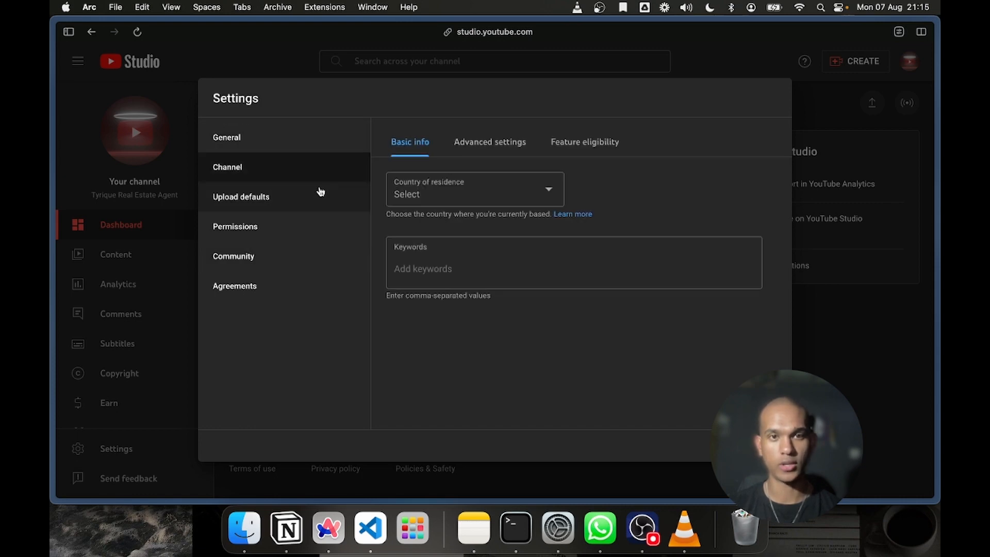
left_click(510, 140)
scroll(627, 304, "down", 4)
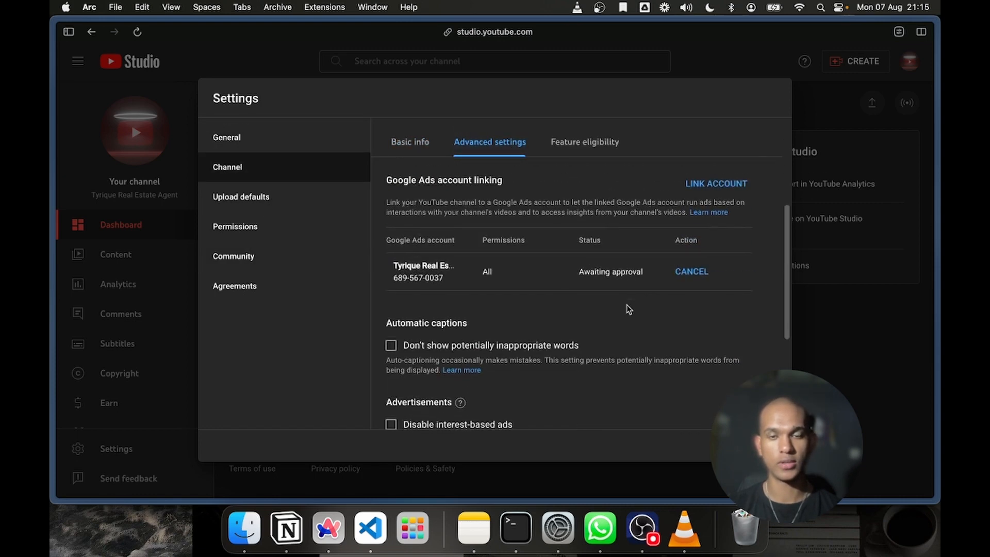
left_click_drag(577, 272, 643, 271)
left_click(678, 319)
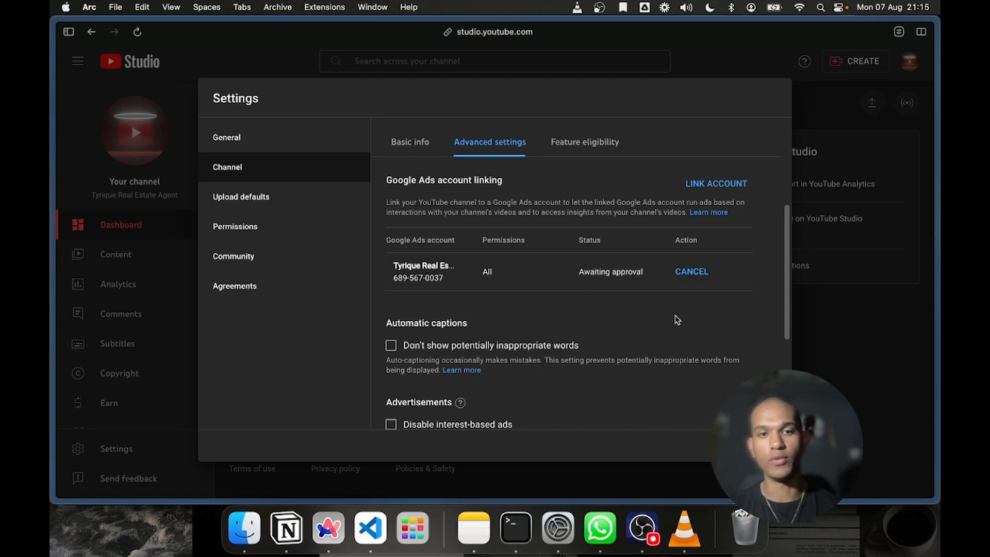
key("Escape")
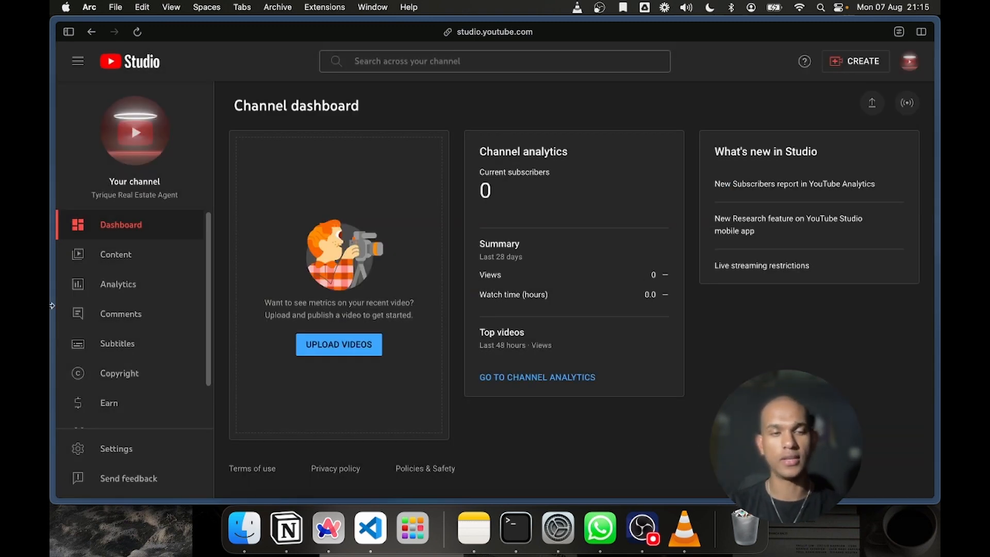
Reload the YouTube Studio dashboard and dismiss the dark theme notice
mouse_move(107, 201)
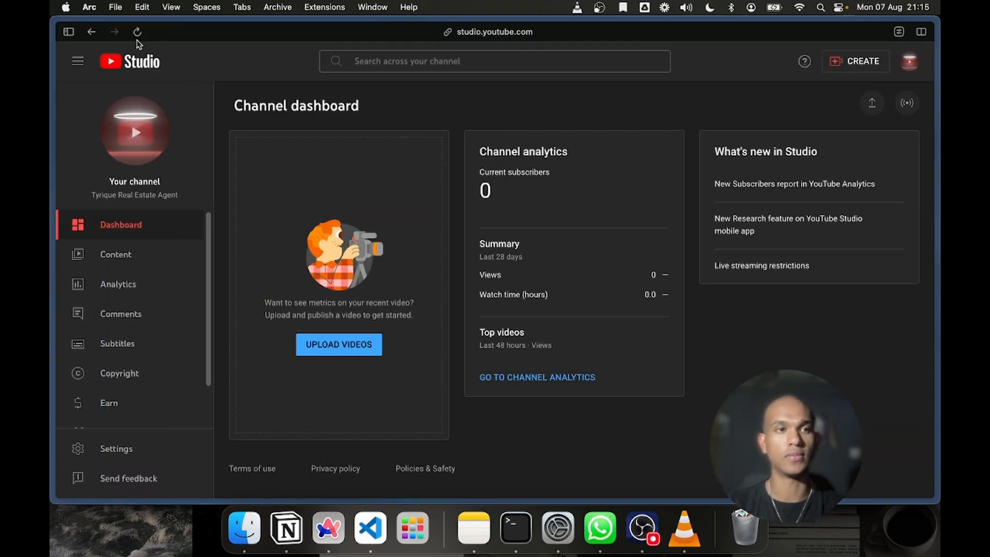
left_click(137, 33)
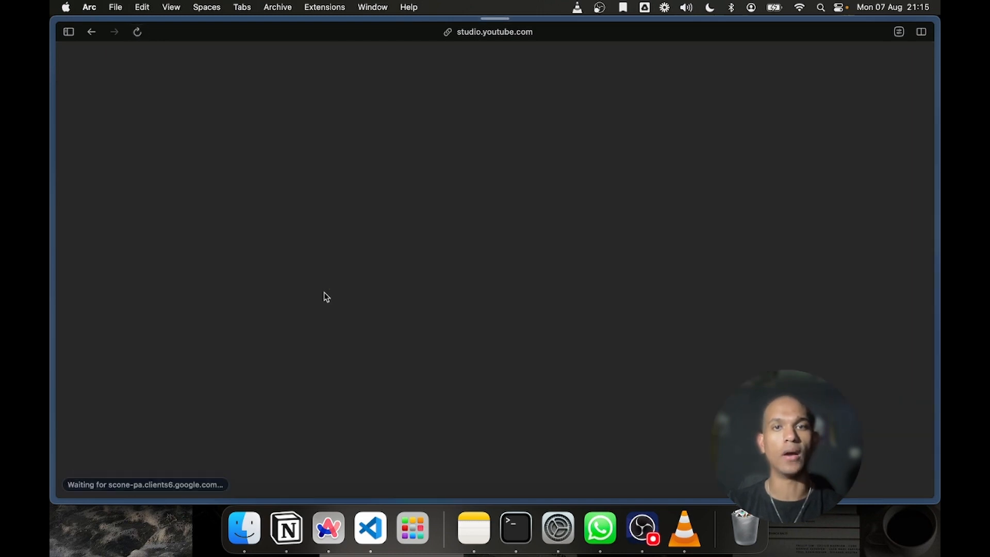
mouse_move(51, 316)
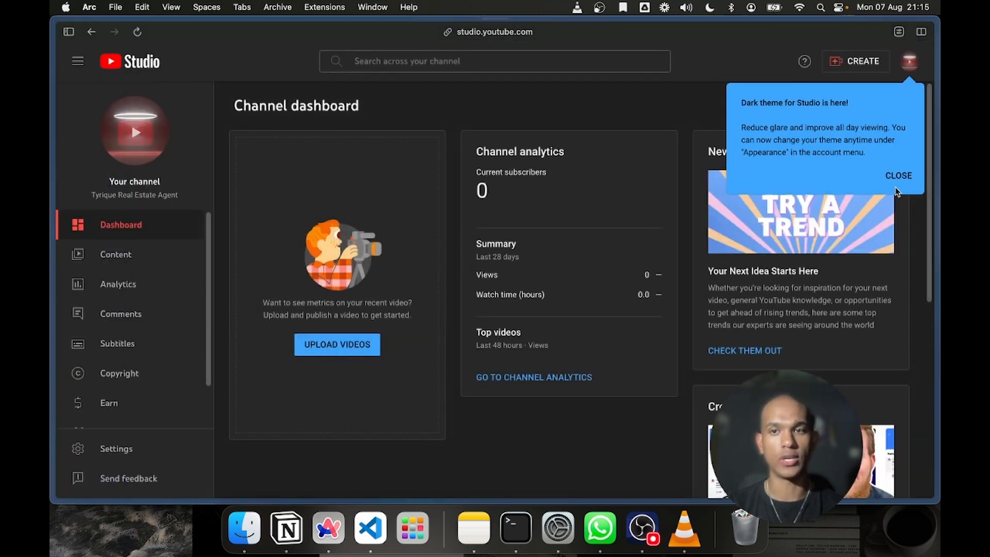
left_click(898, 176)
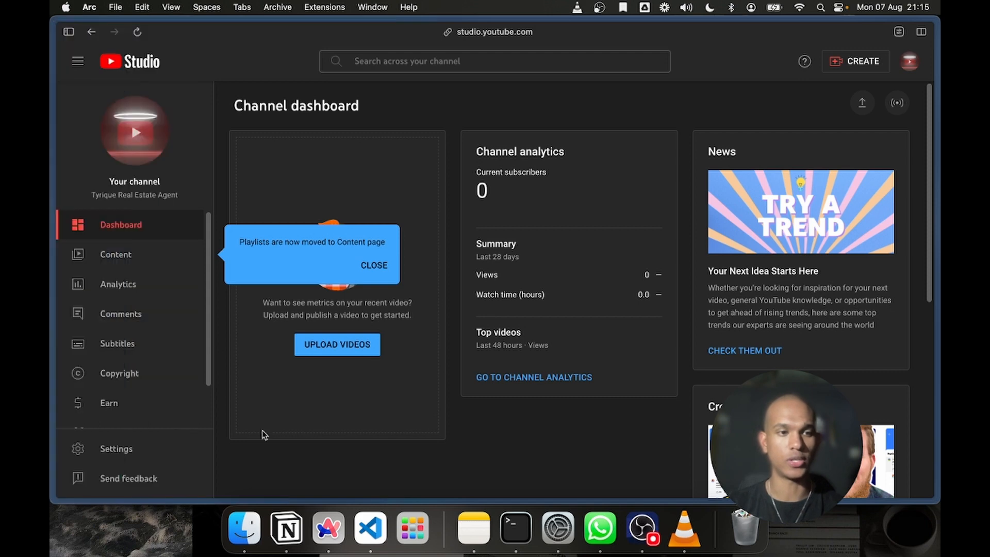
Check the refreshed Google Ads account link status in the channel's advanced settings, and leave the settings
left_click(153, 448)
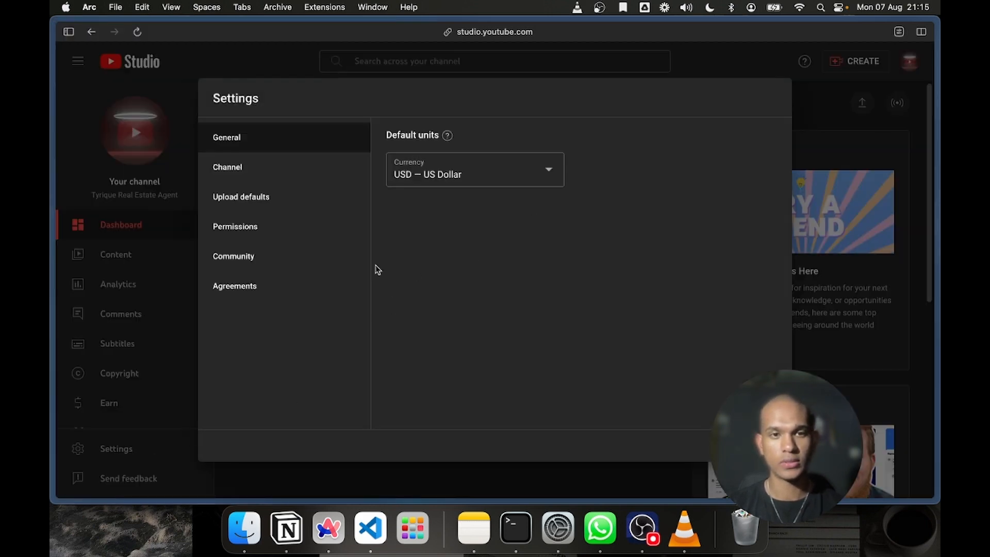
left_click(265, 174)
left_click(500, 135)
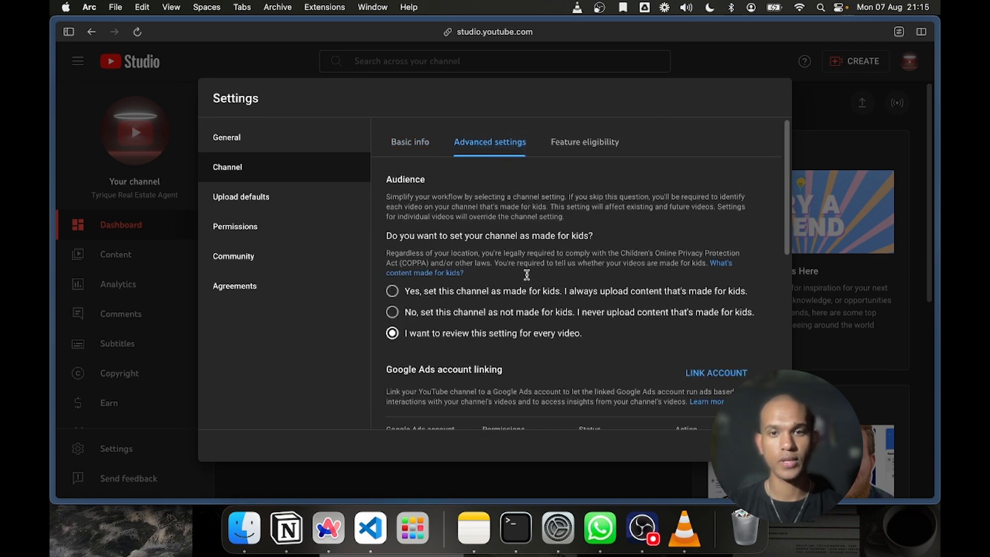
scroll(528, 284, "down", 3)
left_click_drag(606, 365, 582, 369)
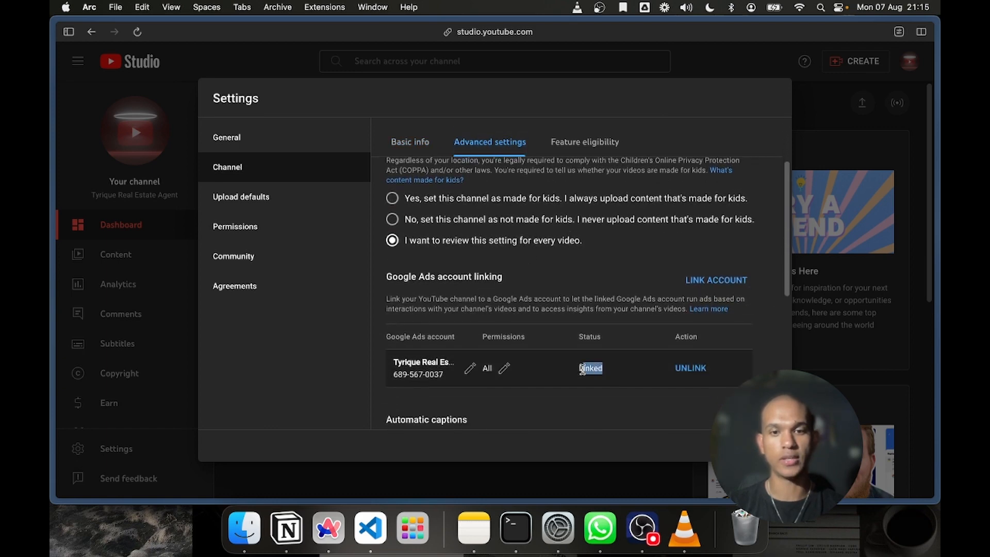
left_click(696, 415)
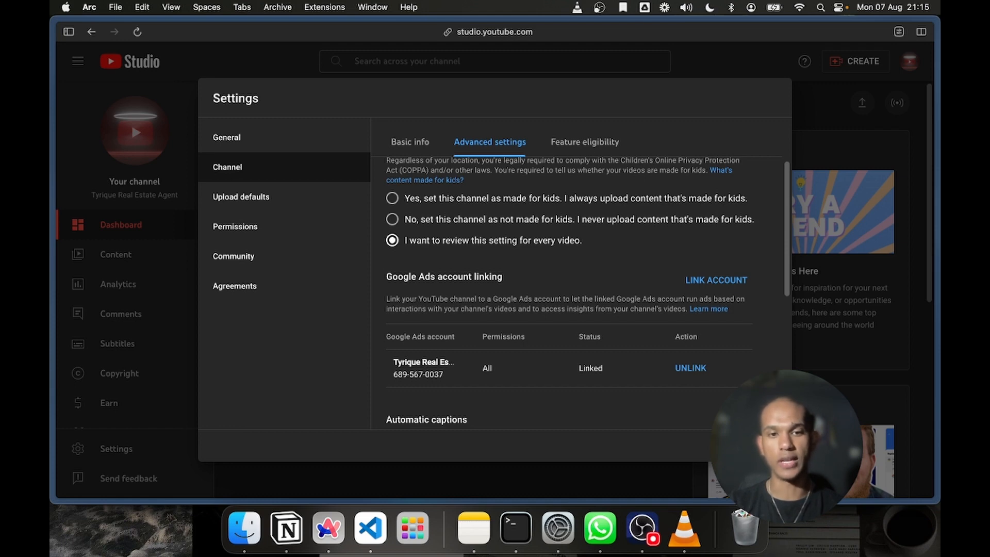
left_click(131, 123)
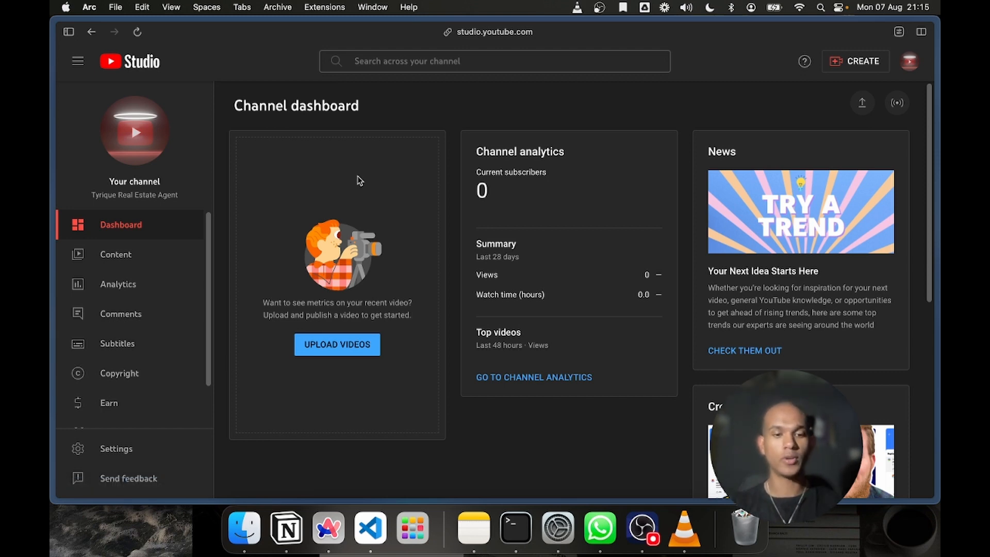
Open Canva in a new tab and dismiss the Canva Pro free trial offer
key("super+t")
type("canva.com")
key("Return")
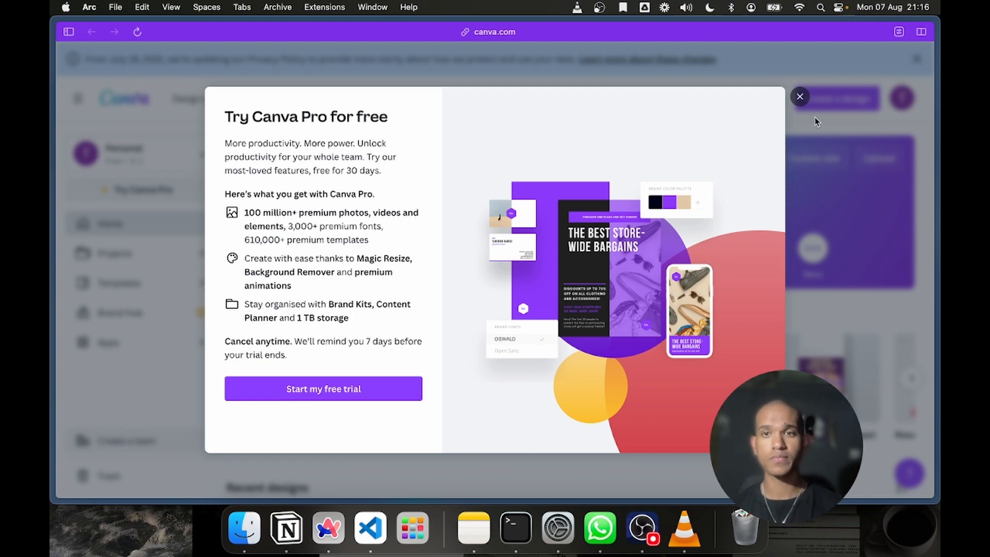
left_click(802, 104)
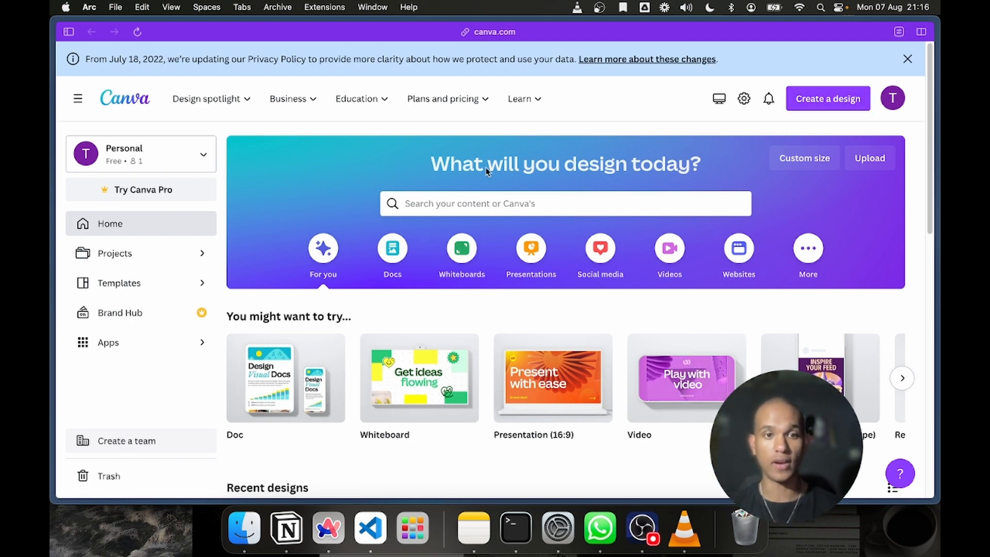
Open a blank Canva video design to view the video editor, and close its tab
left_click(694, 382)
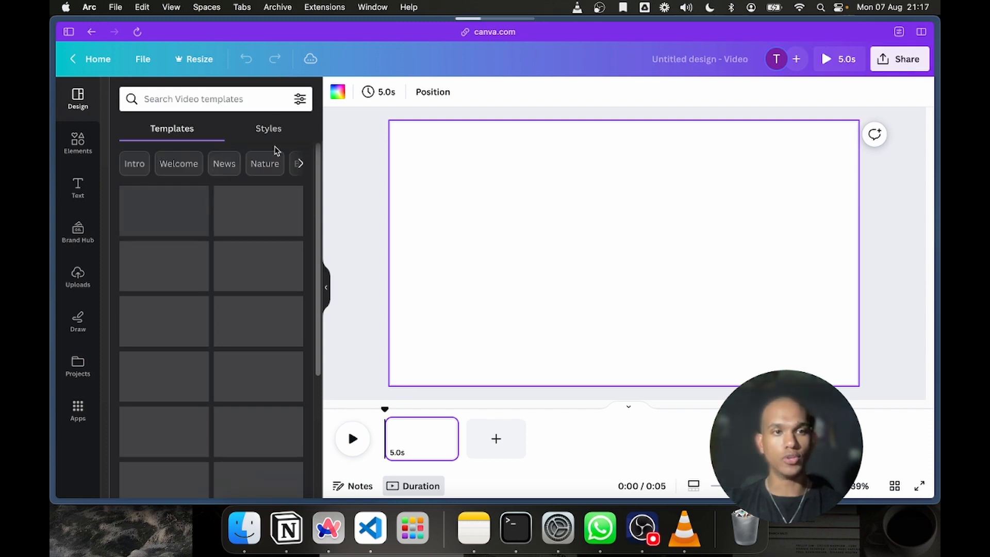
mouse_move(55, 196)
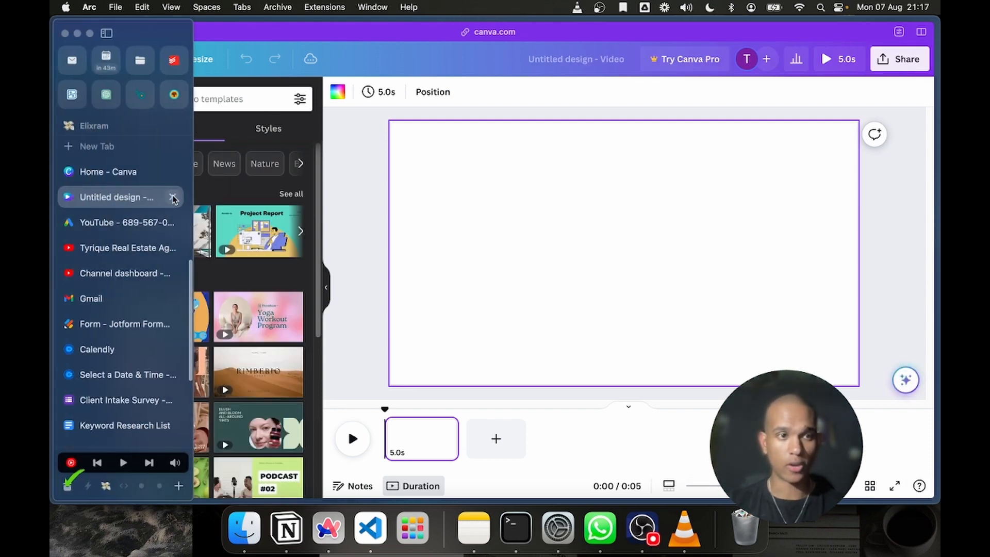
left_click(173, 198)
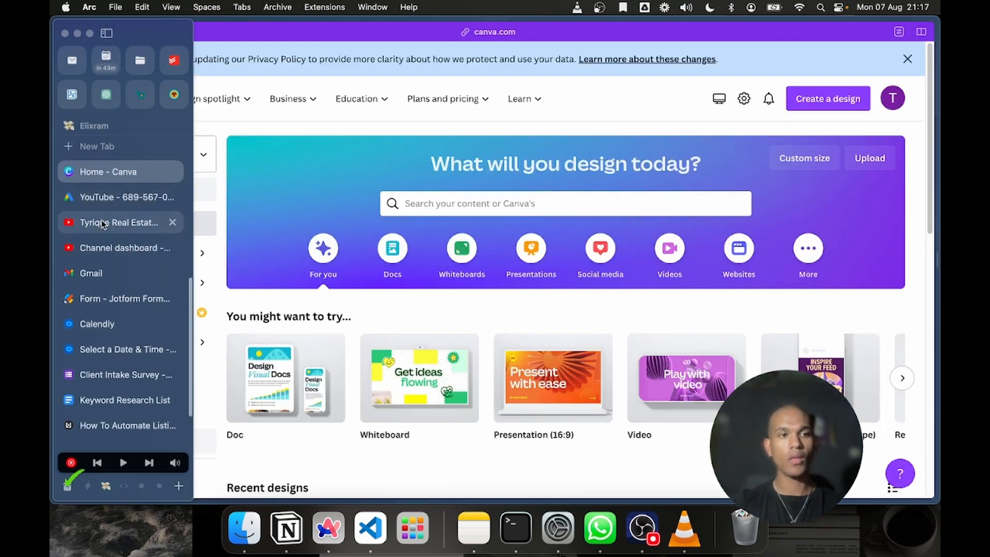
Switch to the YouTube channel page, close its account menu, and go to the YouTube Studio dashboard tab
left_click(113, 196)
left_click(126, 224)
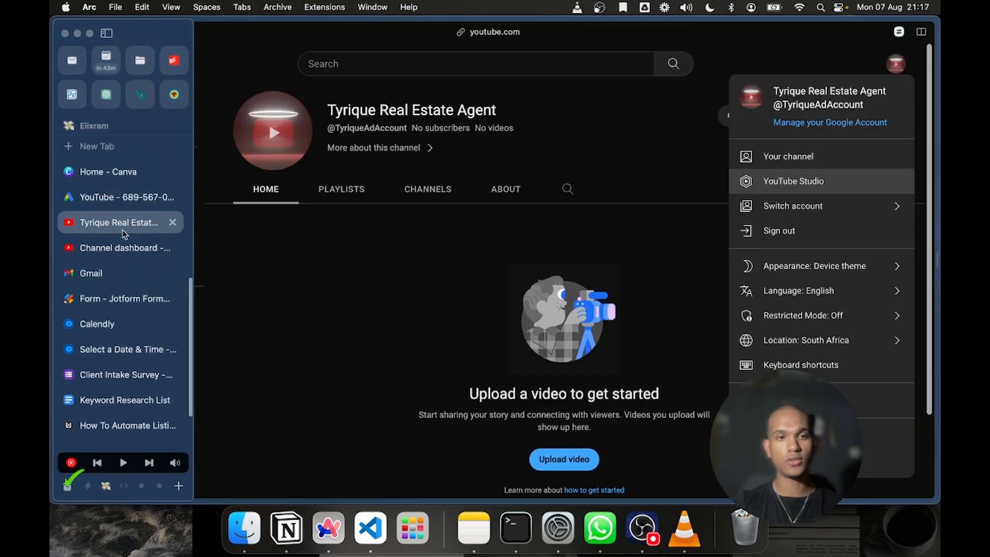
left_click(529, 350)
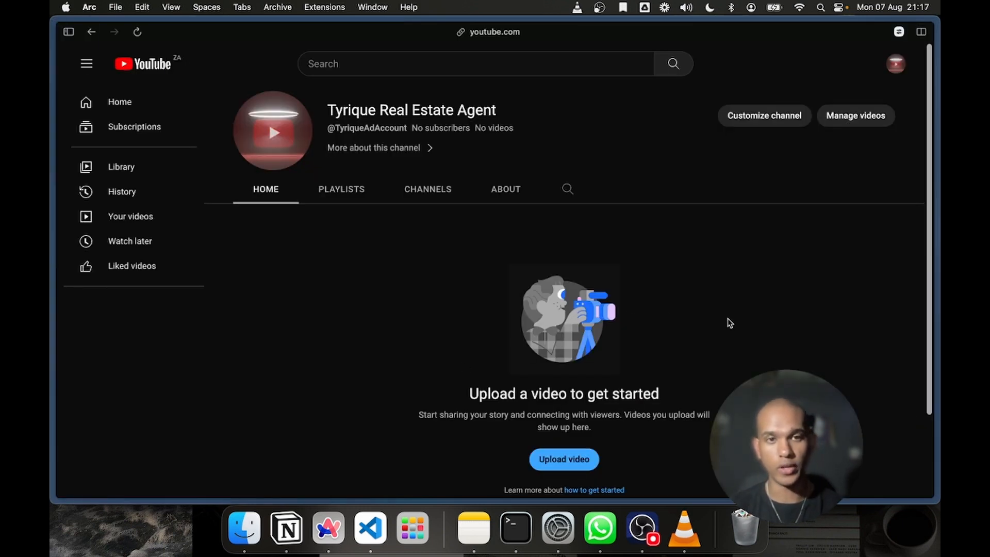
mouse_move(51, 186)
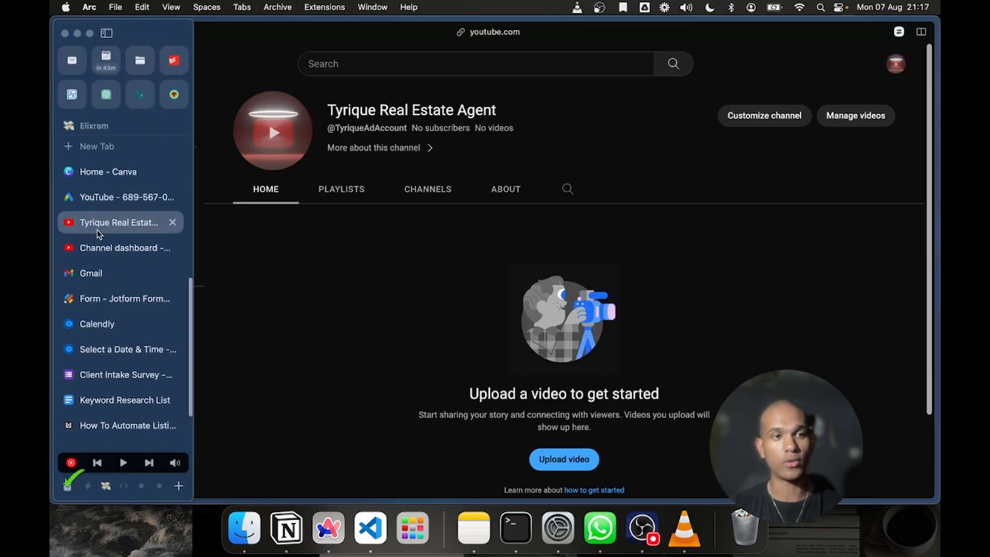
left_click(103, 245)
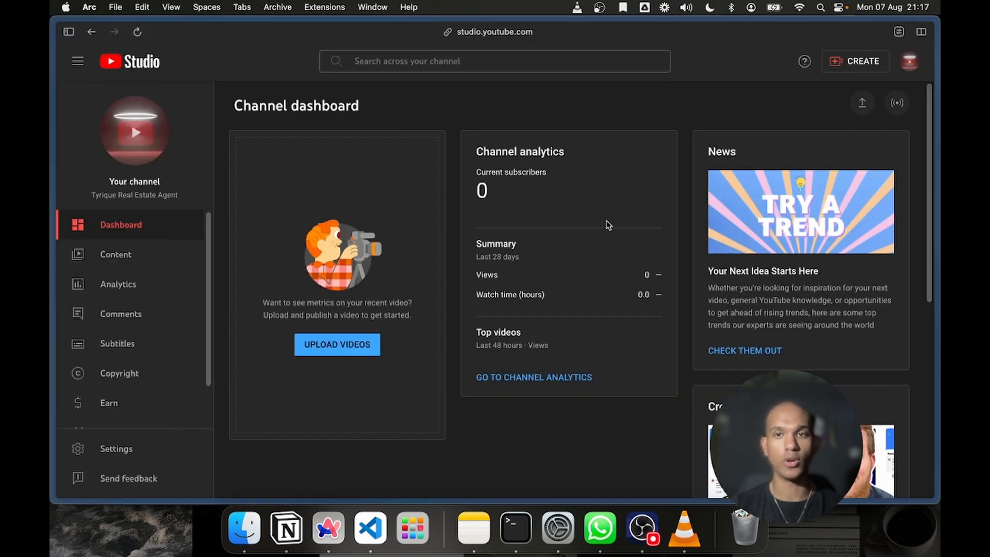
Open the video upload dialog from the channel dashboard to view it, and close it
left_click(333, 345)
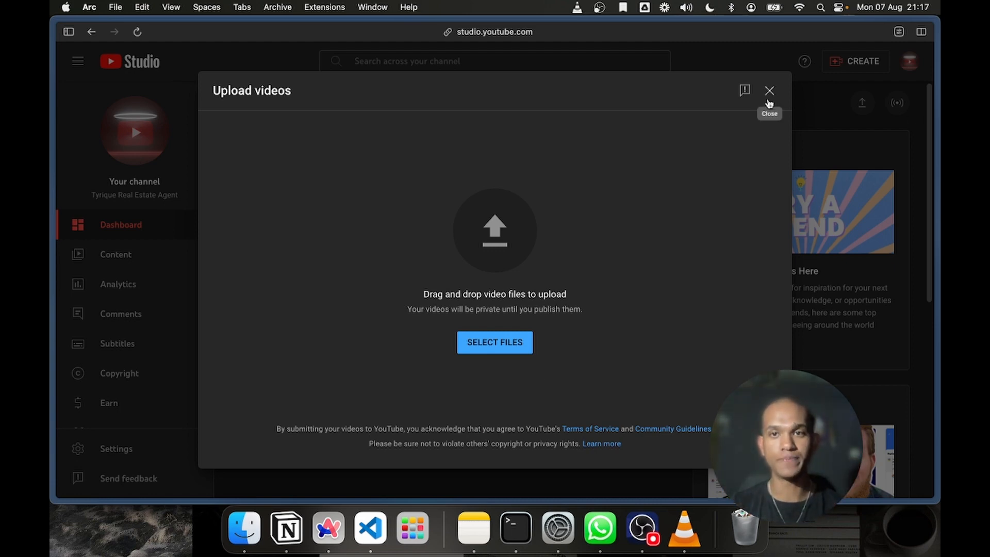
left_click(769, 91)
Switch to the Google Ads tab and open the account's billing setup page
mouse_move(52, 276)
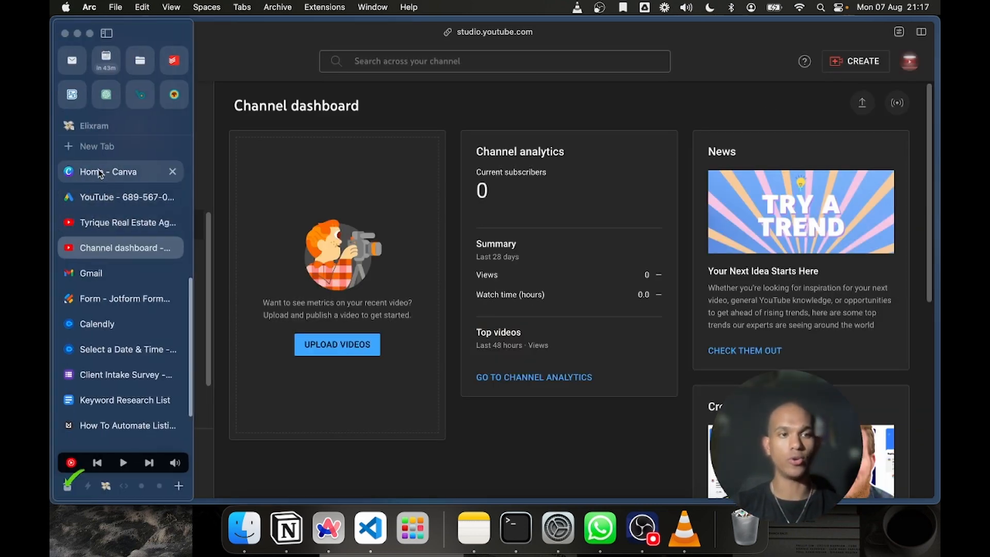
left_click(93, 197)
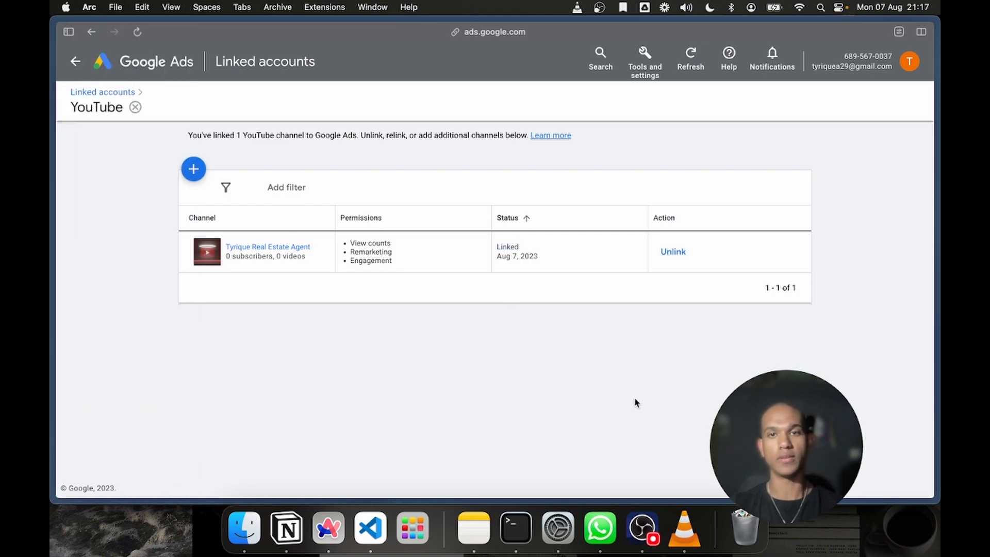
left_click(632, 68)
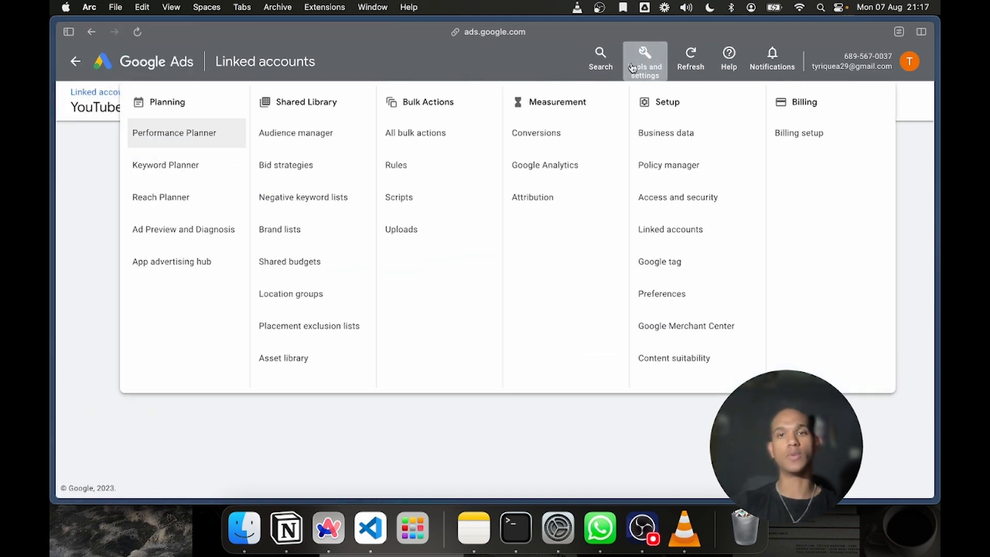
left_click(678, 482)
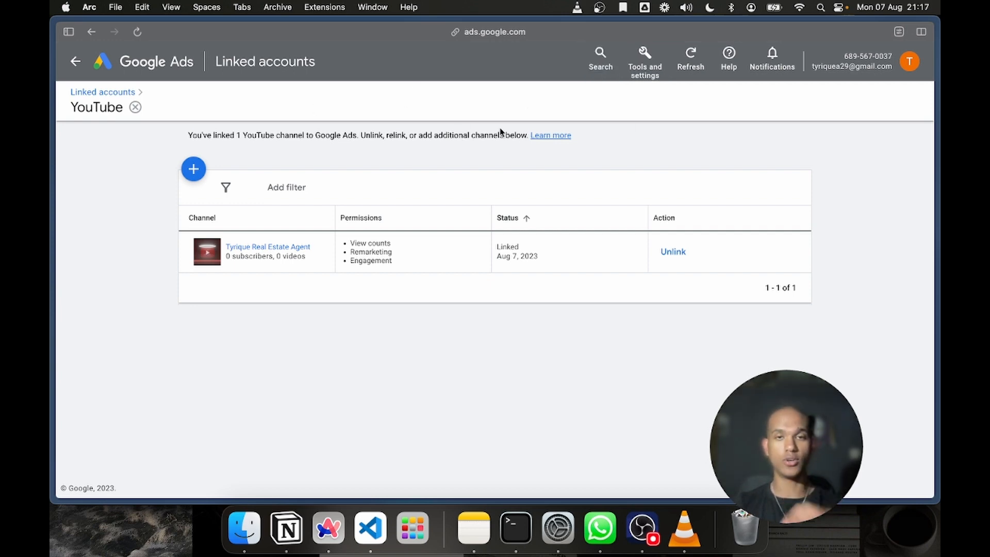
left_click(645, 59)
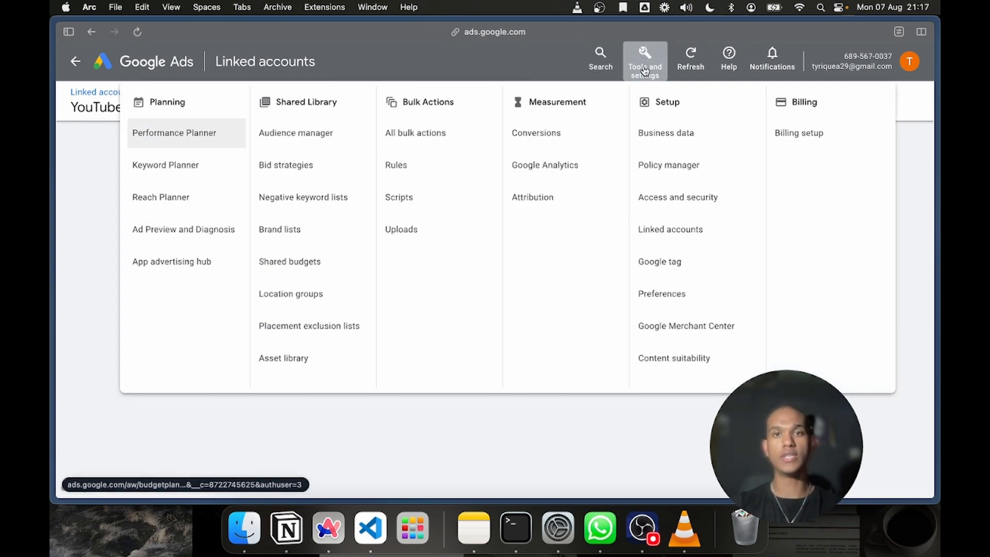
left_click(812, 143)
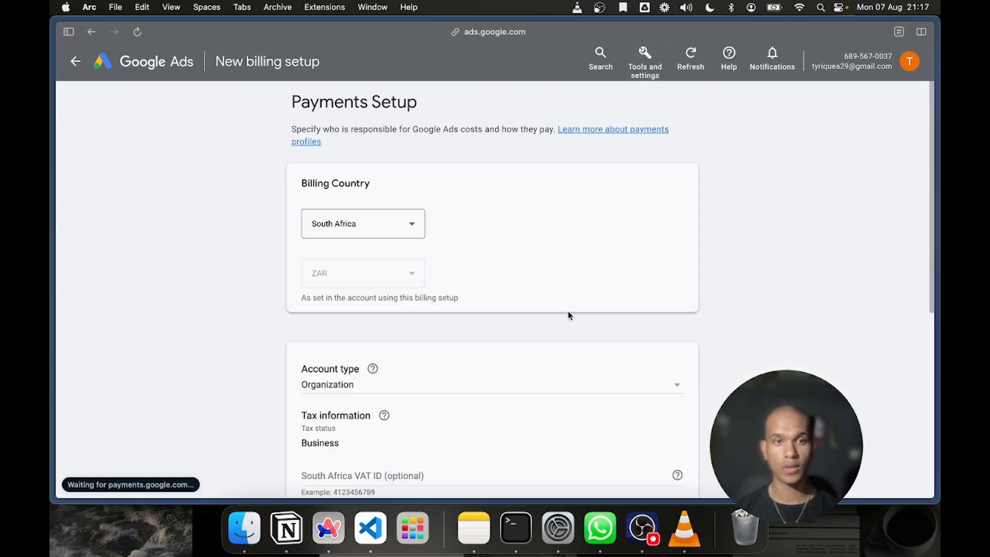
Set the account type in the payments setup form to Individual
scroll(570, 316, "down", 5)
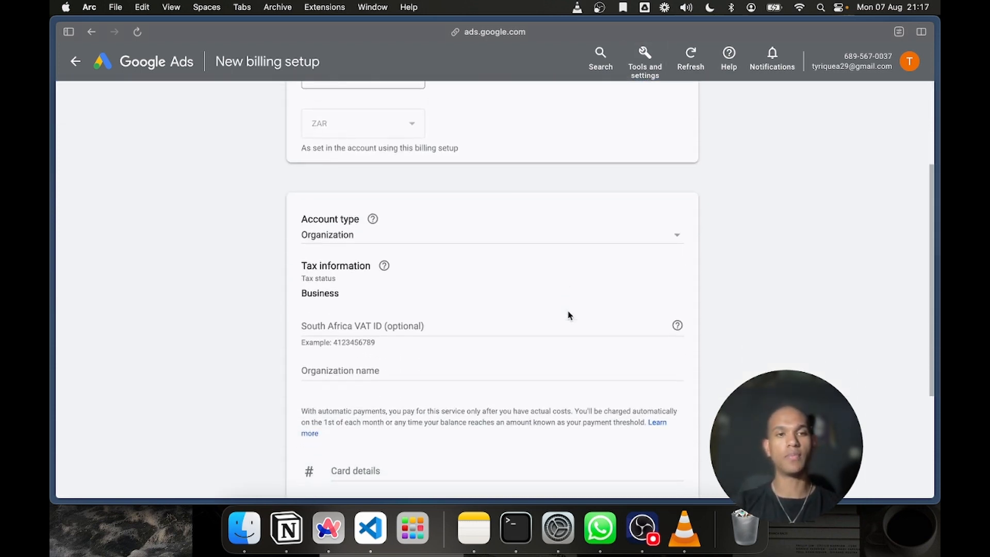
scroll(512, 286, "up", 4)
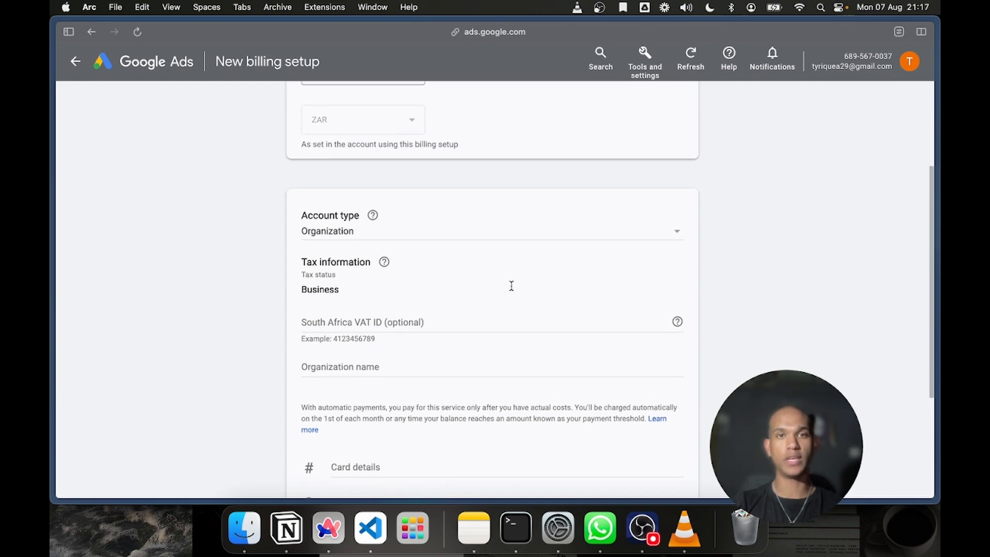
scroll(438, 258, "down", 3)
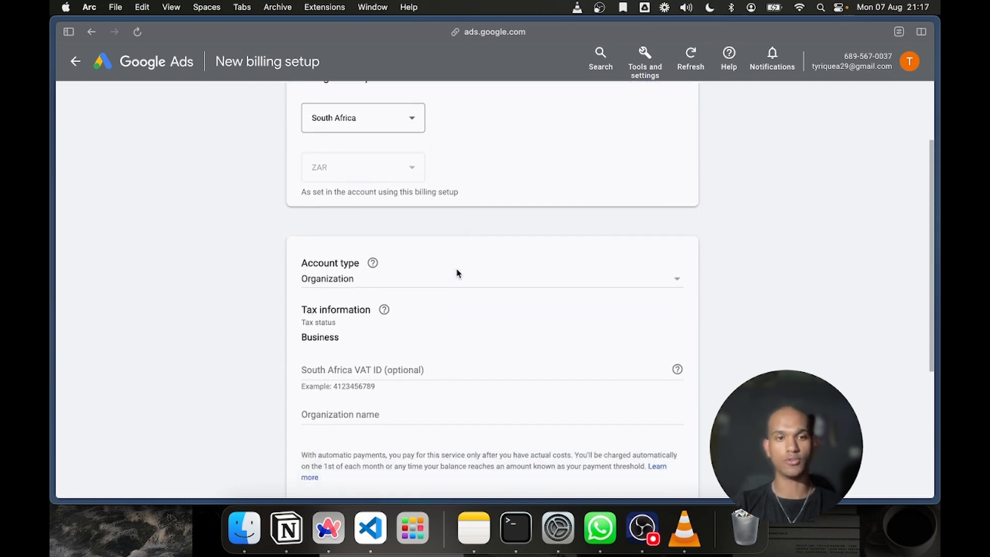
left_click(382, 229)
left_click(366, 215)
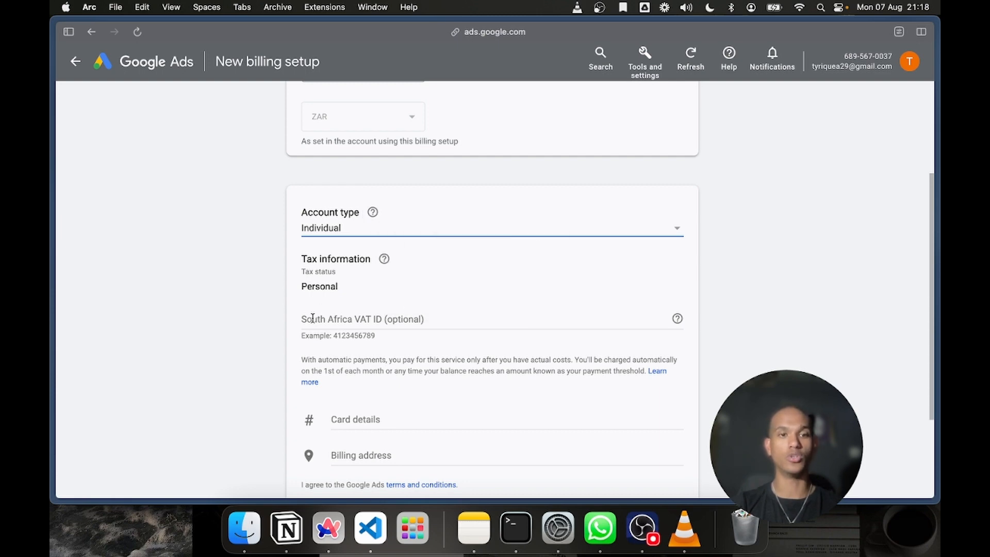
Examine the VAT ID, card details and billing address fields of the payments setup form, expanding the card and address sections
scroll(335, 346, "down", 3)
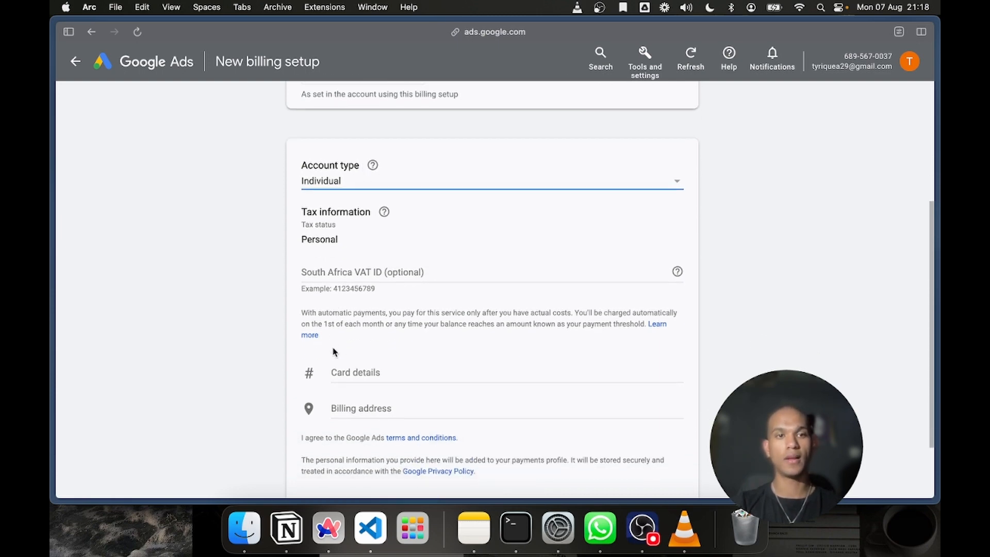
left_click(362, 236)
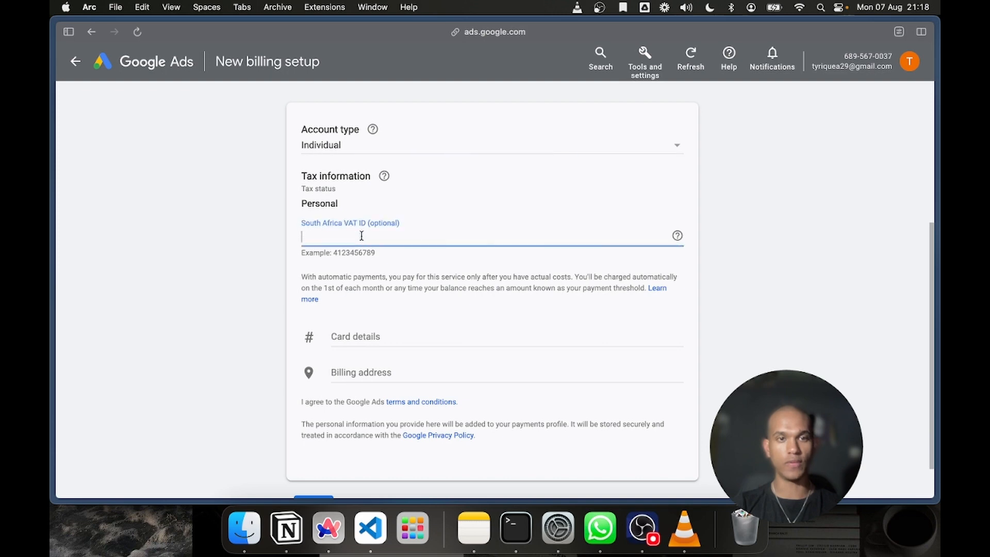
left_click(382, 279)
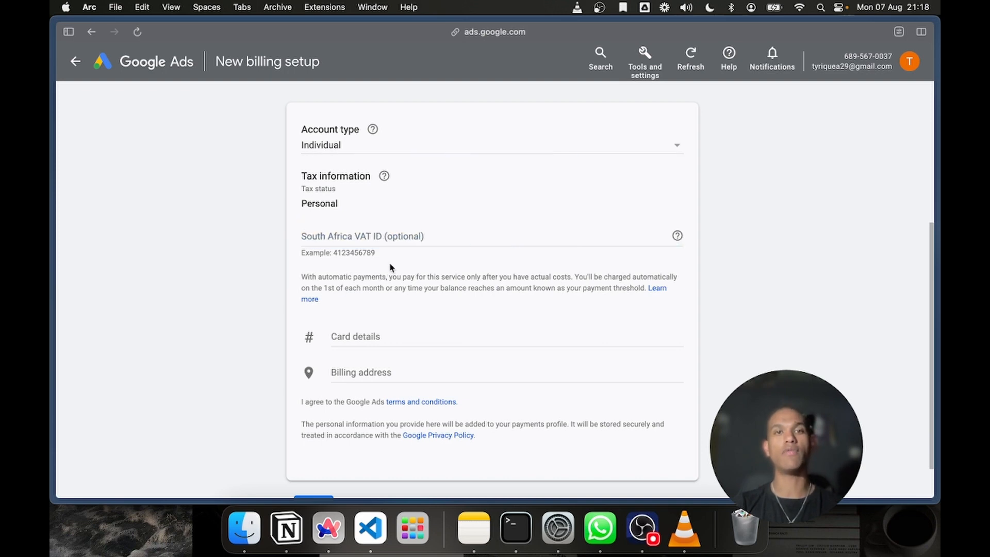
scroll(427, 361, "down", 2)
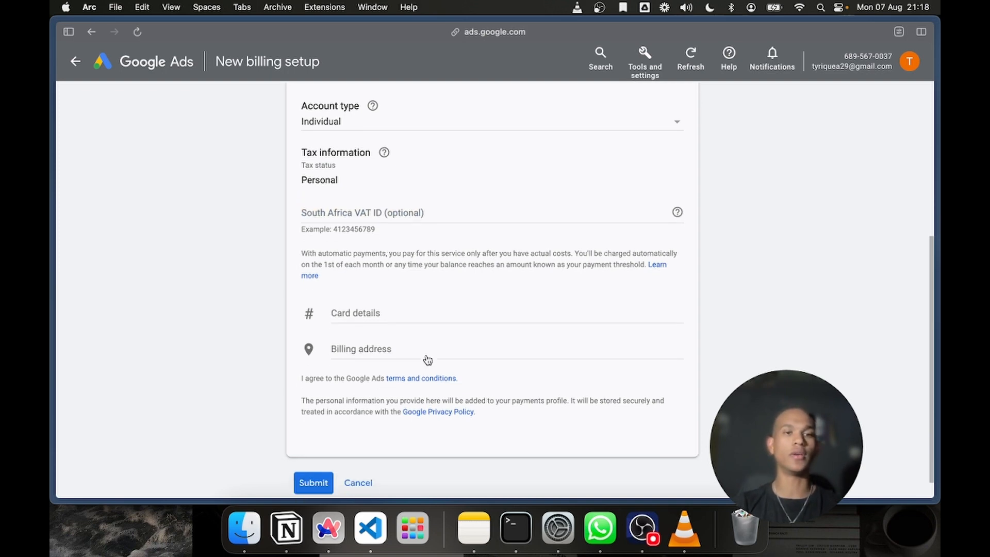
left_click(356, 297)
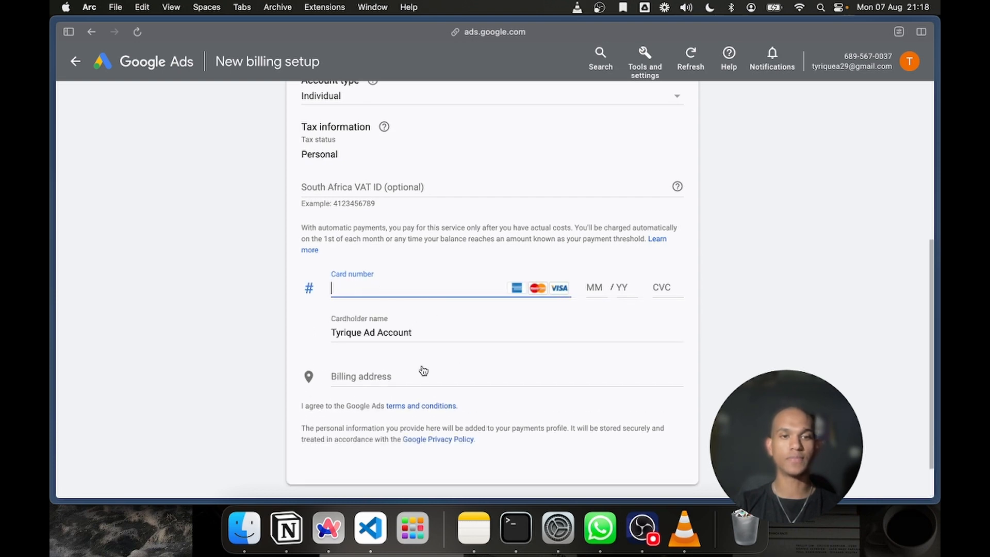
left_click(398, 378)
scroll(400, 387, "down", 5)
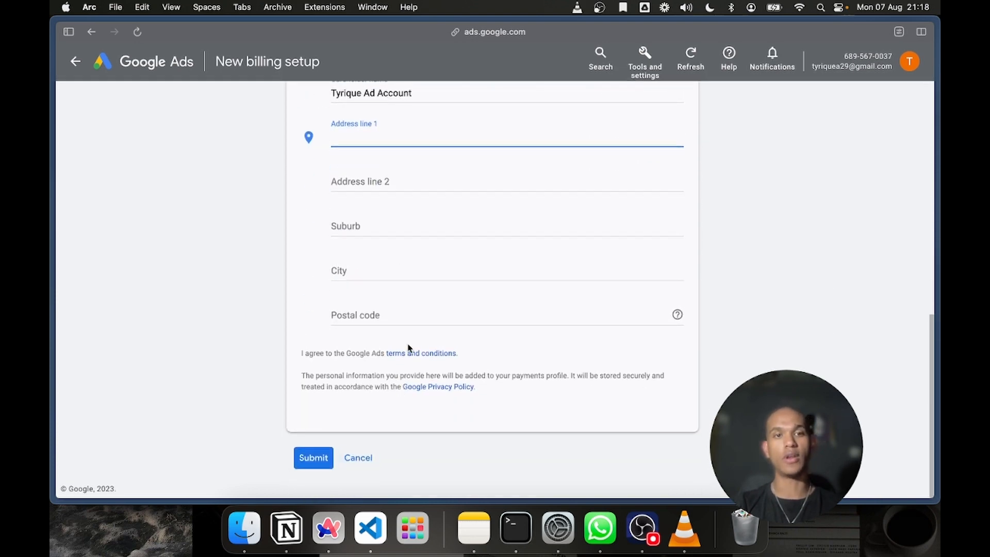
scroll(409, 348, "up", 7)
scroll(409, 348, "down", 7)
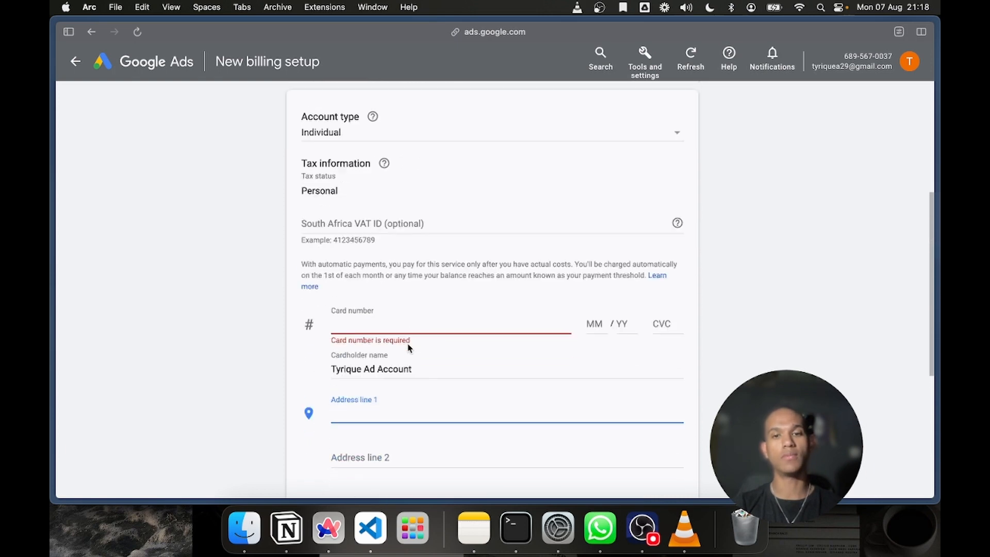
left_click(368, 465)
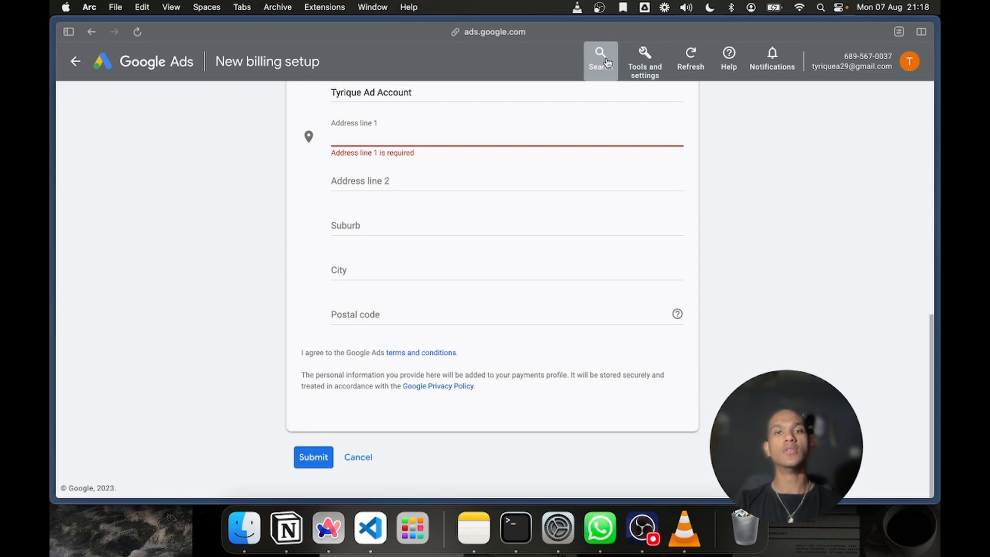
Leave the billing setup without submitting it and go to the Google Ads campaign overview
left_click(644, 60)
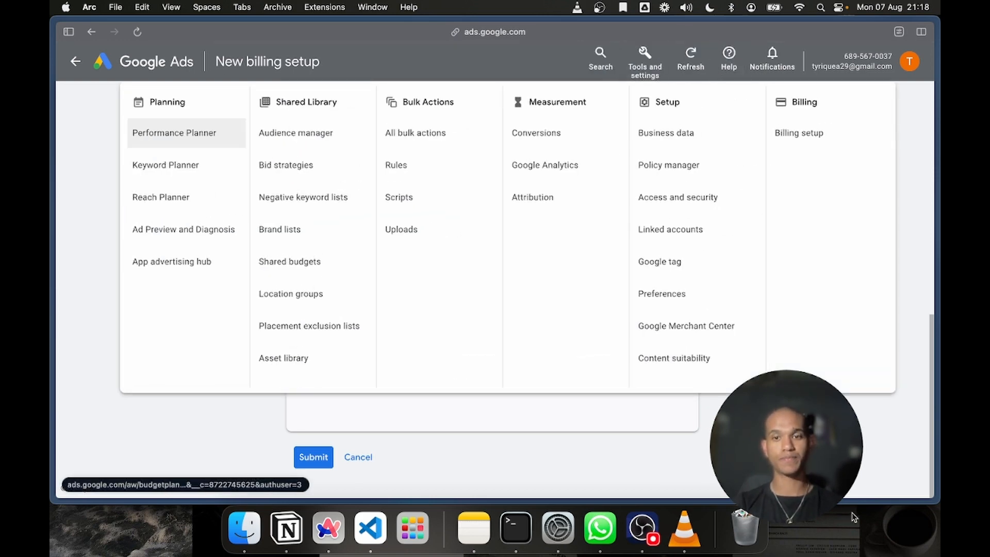
left_click(815, 477)
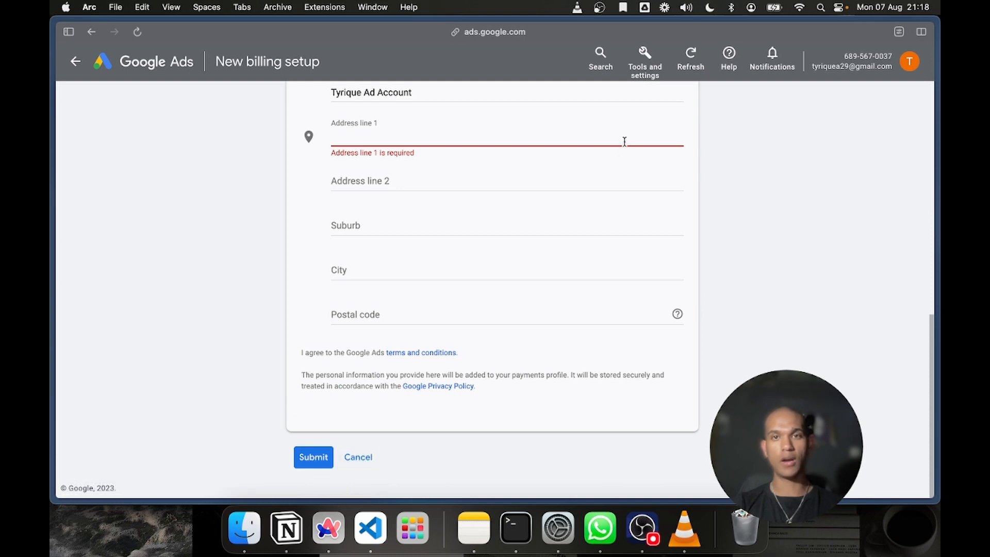
mouse_move(51, 120)
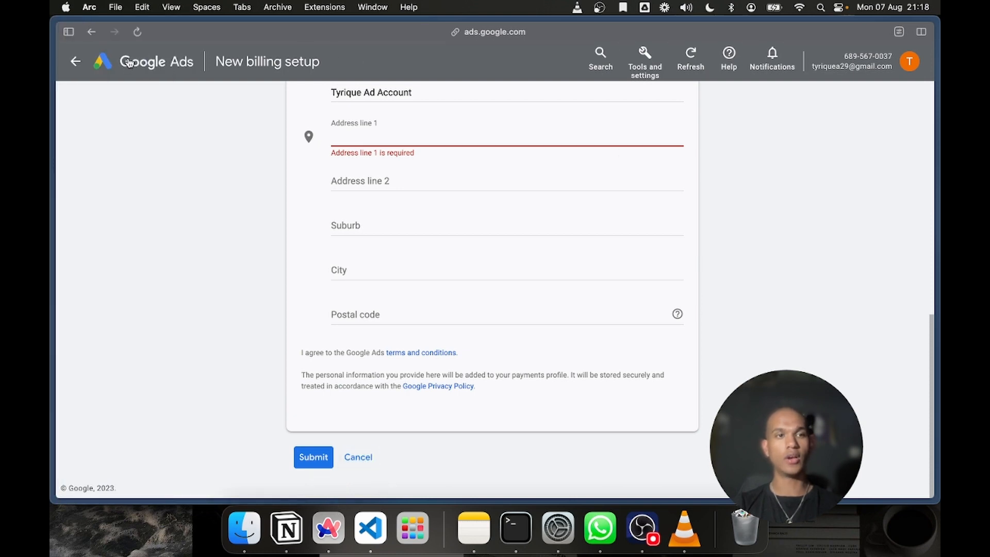
left_click(129, 62)
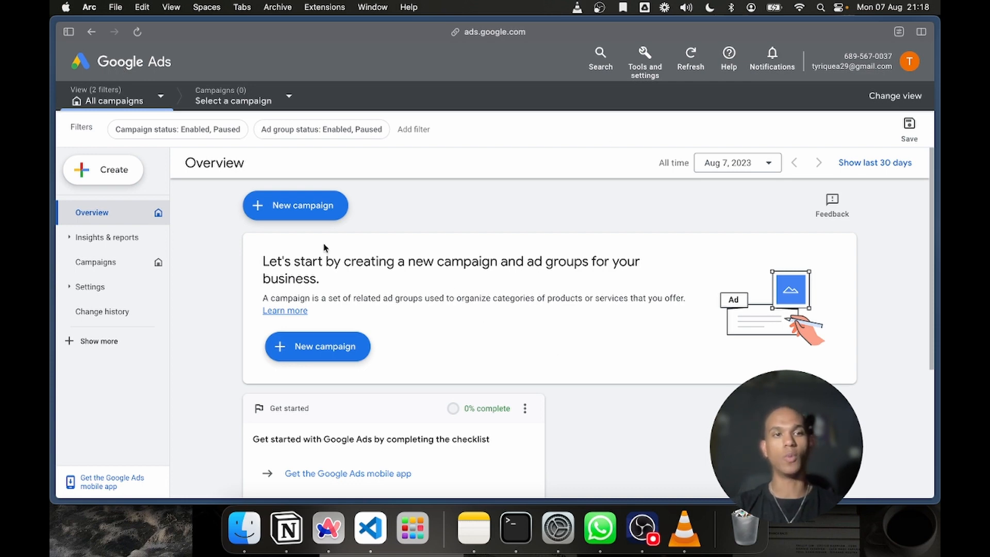
Start a new campaign without a goal's guidance and choose Video as the campaign type
left_click(302, 211)
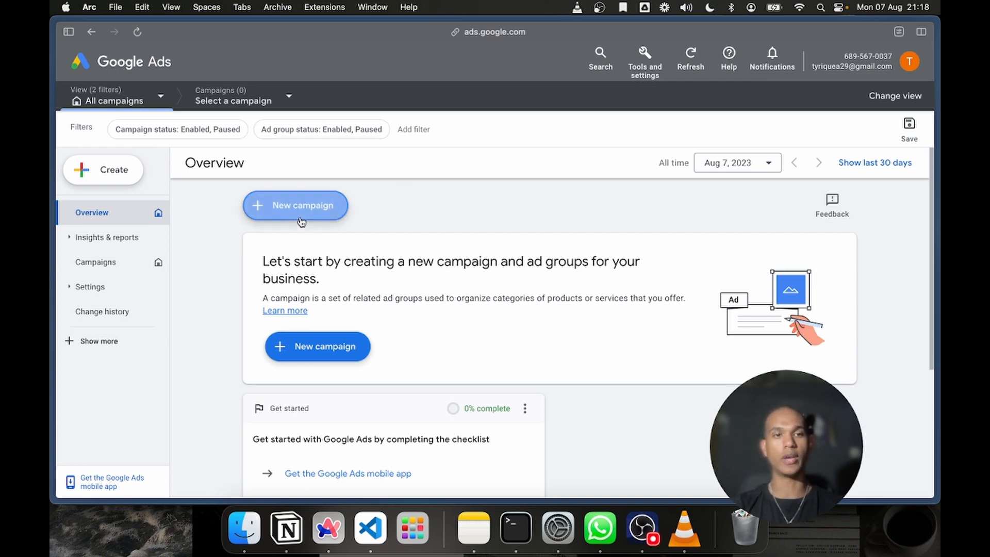
scroll(687, 194, "down", 2)
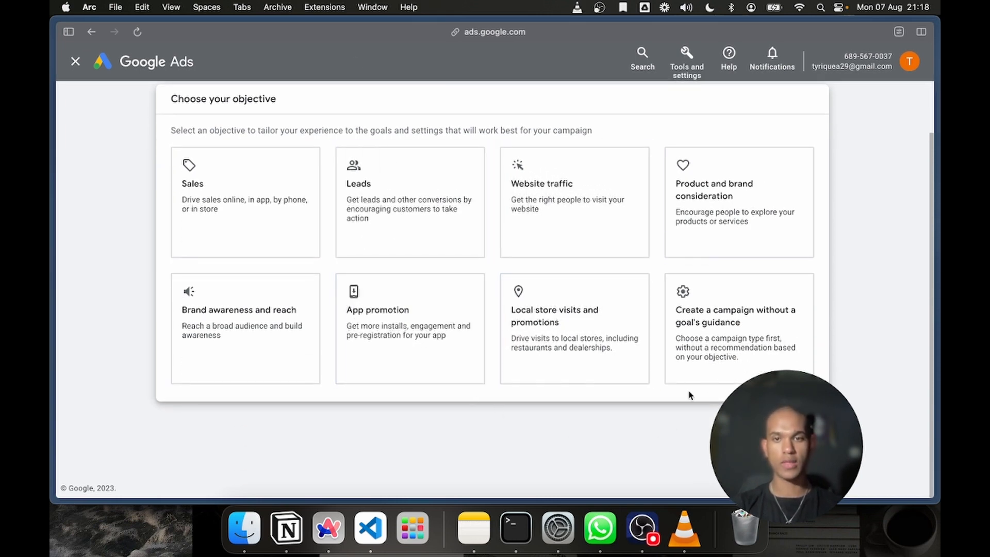
left_click(705, 365)
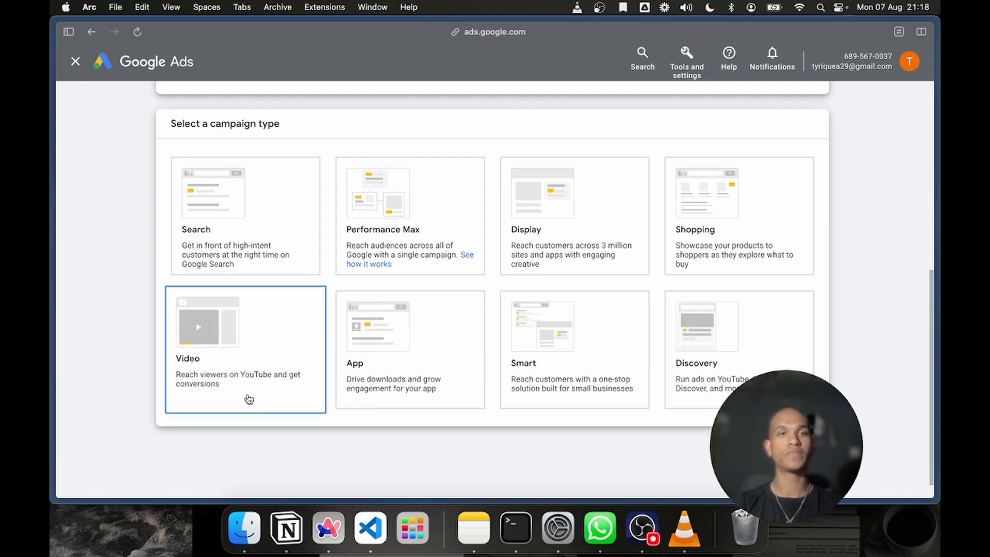
left_click(223, 358)
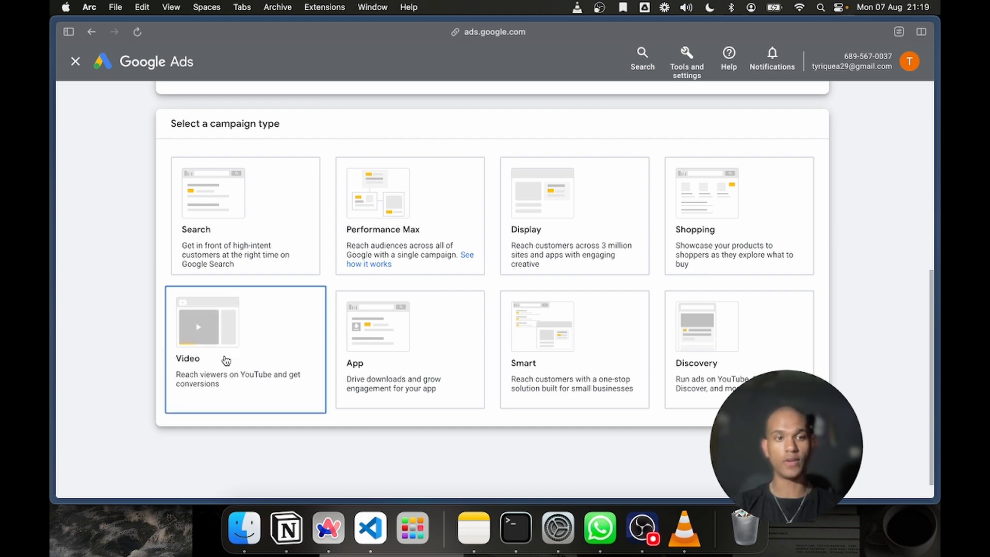
Select the Efficient reach campaign subtype and continue to the new campaign's general settings
scroll(276, 279, "down", 2)
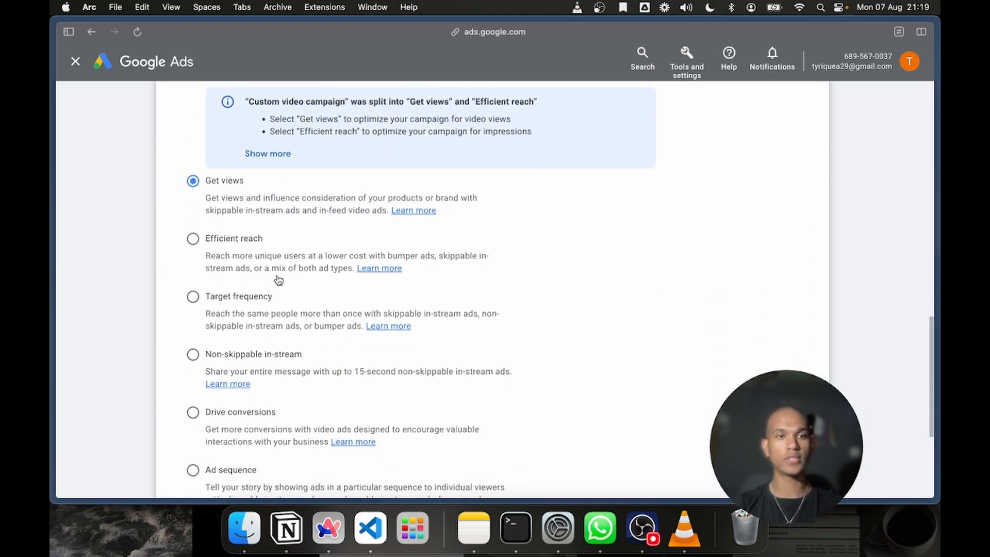
scroll(316, 308, "up", 2)
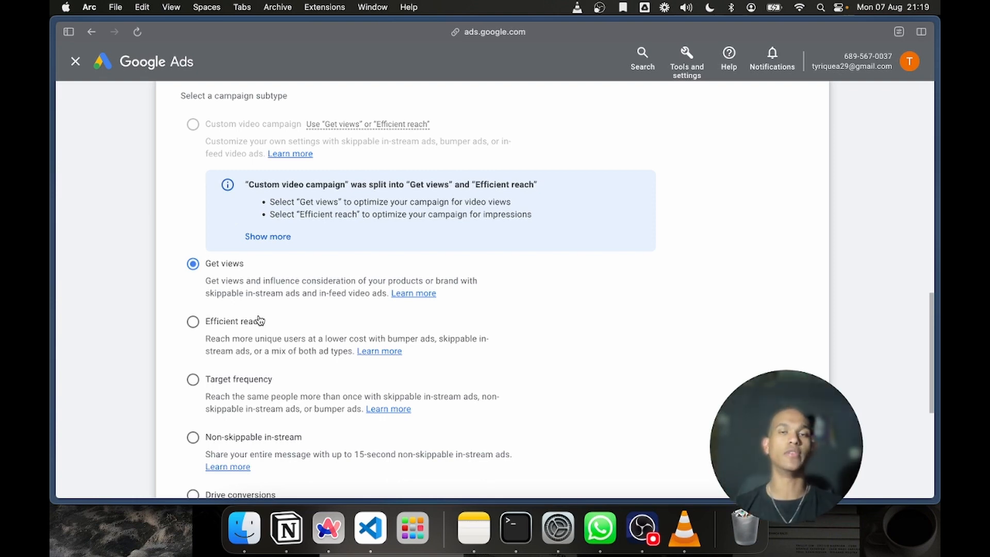
left_click(193, 322)
scroll(333, 349, "down", 5)
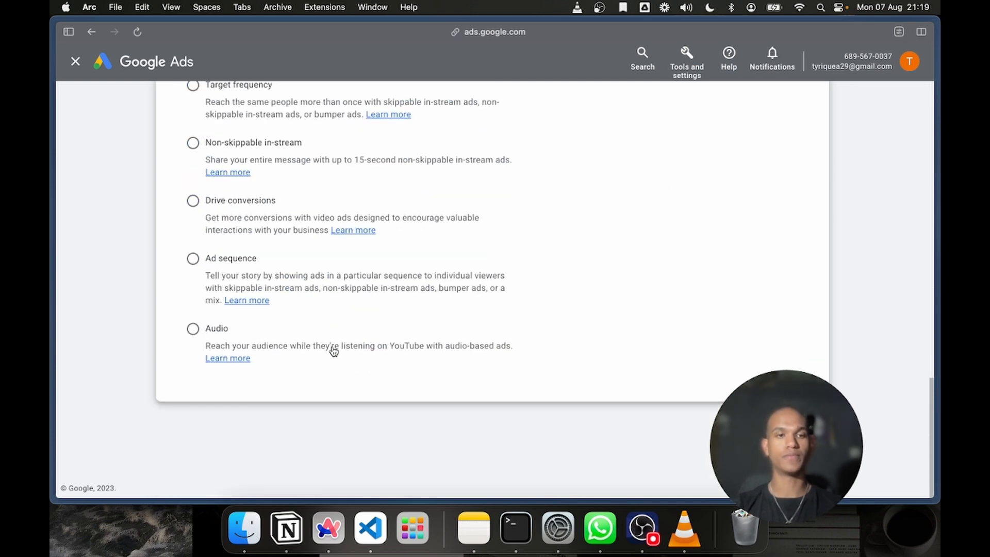
scroll(333, 349, "up", 3)
scroll(331, 347, "down", 3)
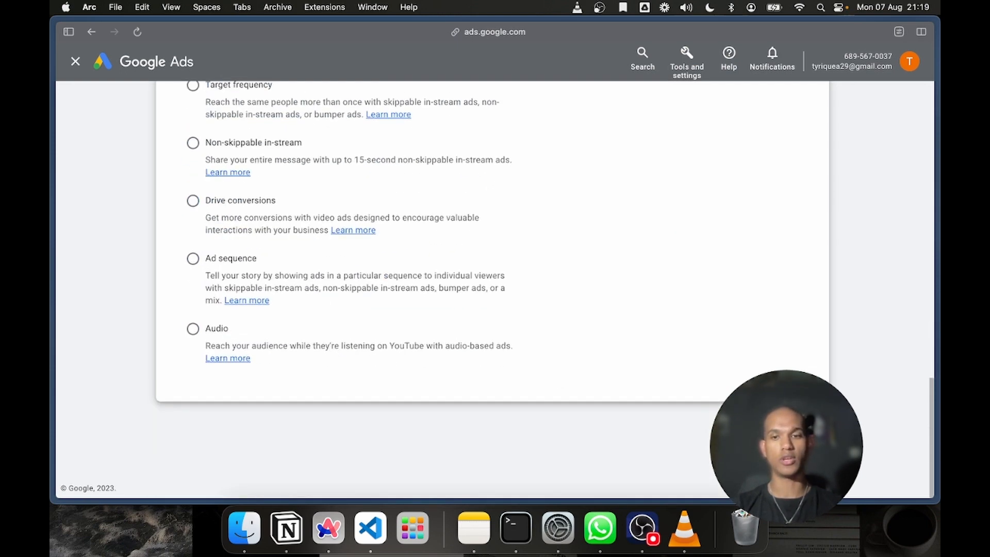
left_click(800, 432)
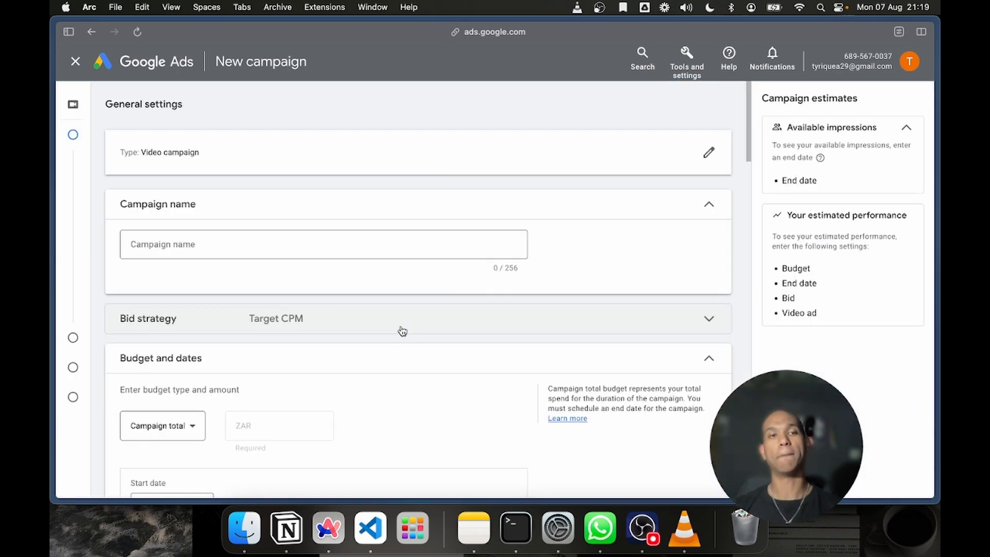
Replace the default campaign name with "Real Estate Durban (Buyers)"
triple_click(253, 243)
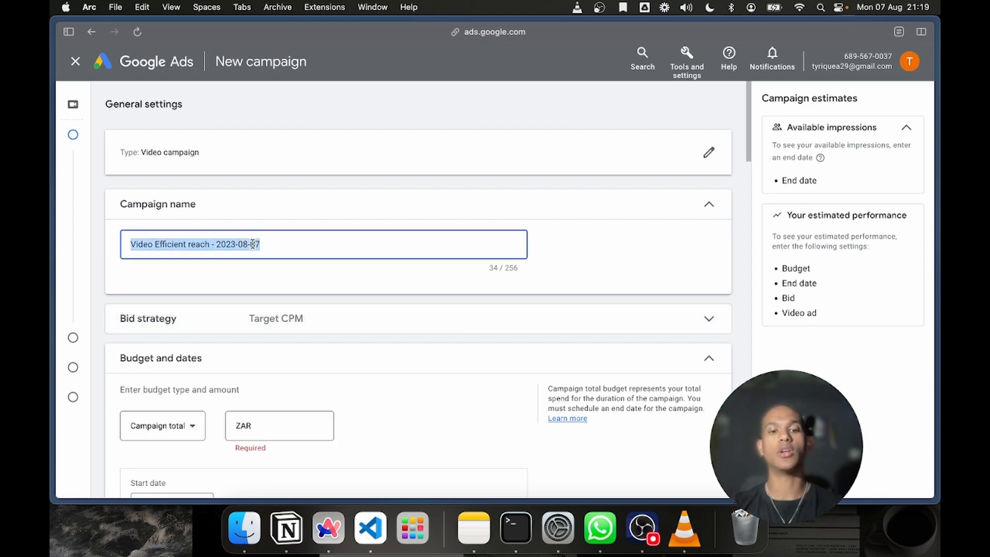
type("Real")
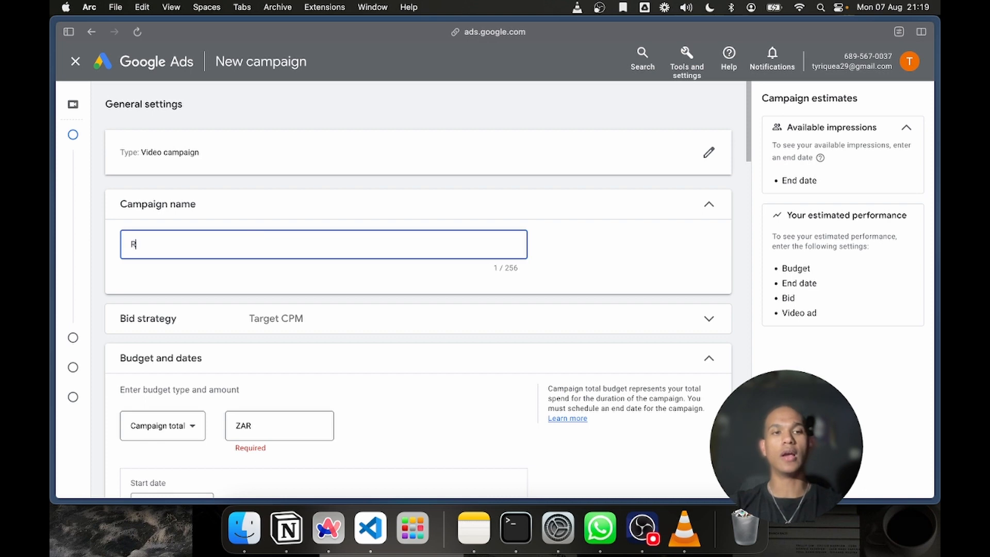
key("BackSpace")
key("BackSpace")
key("BackSpace")
key("BackSpace")
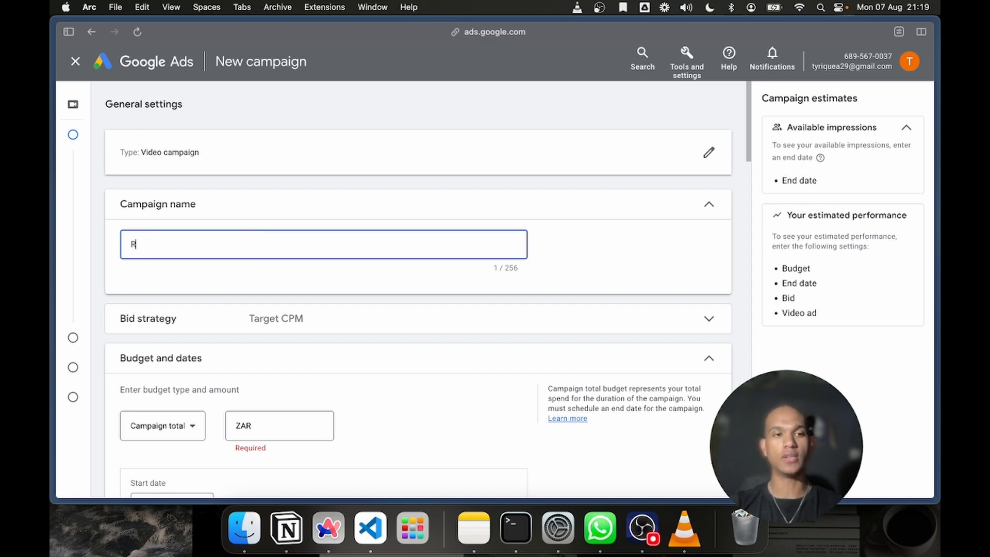
type("Durb")
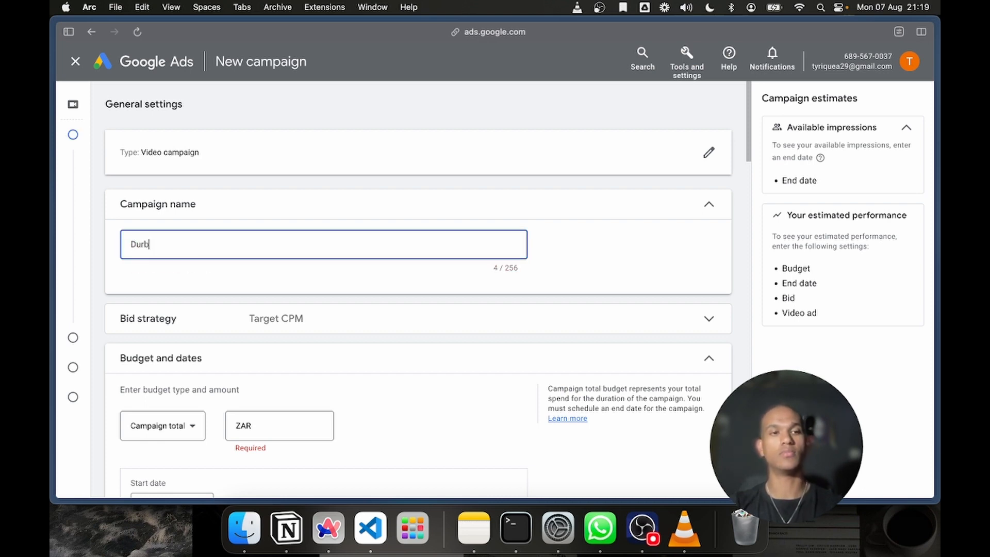
type("an Seller ad")
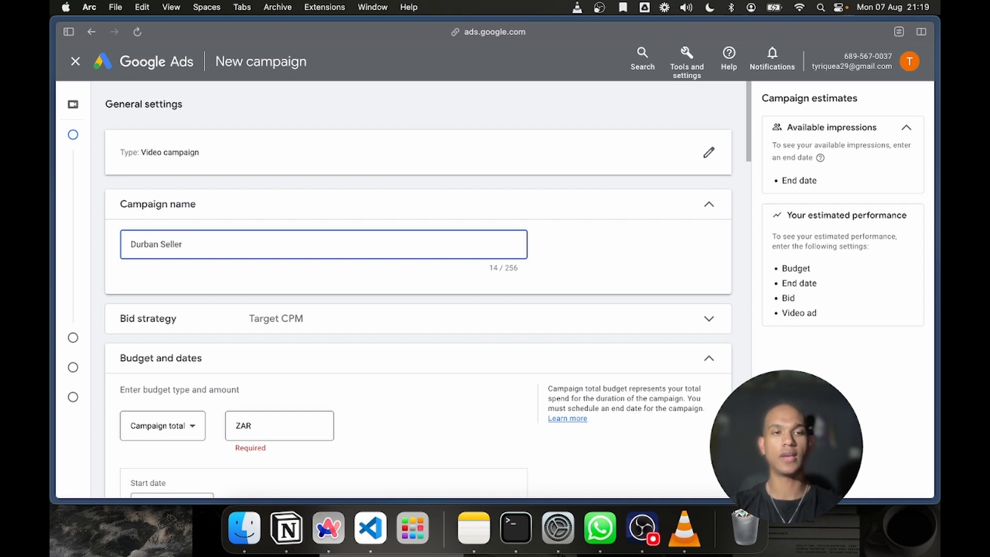
key("BackSpace")
key("BackSpace")
key("BackSpace")
key("BackSpace")
key("BackSpace")
key("BackSpace")
key("BackSpace")
key("BackSpace")
key("BackSpace")
key("BackSpace")
key("BackSpace")
key("BackSpace")
key("BackSpace")
key("BackSpace")
key("BackSpace")
key("BackSpace")
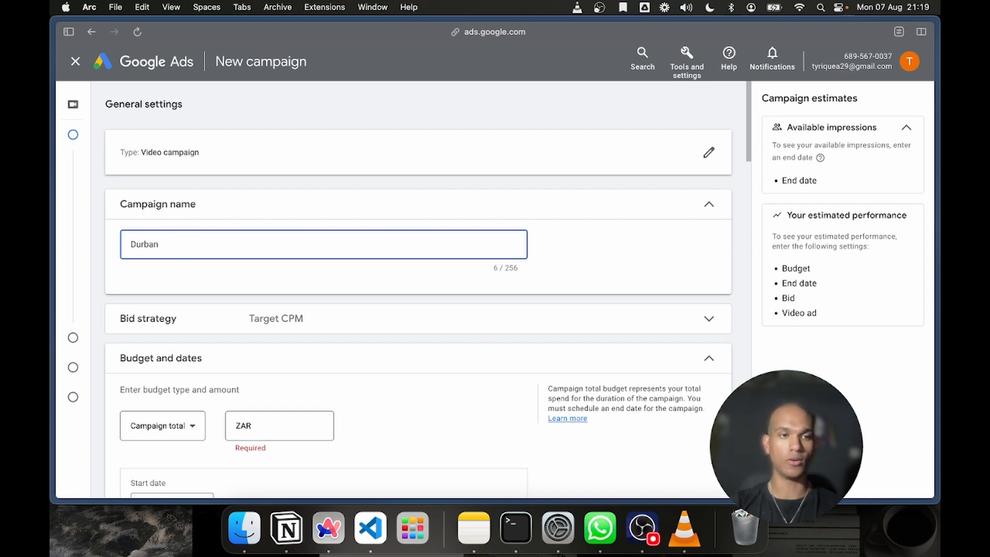
type("Real Estate R")
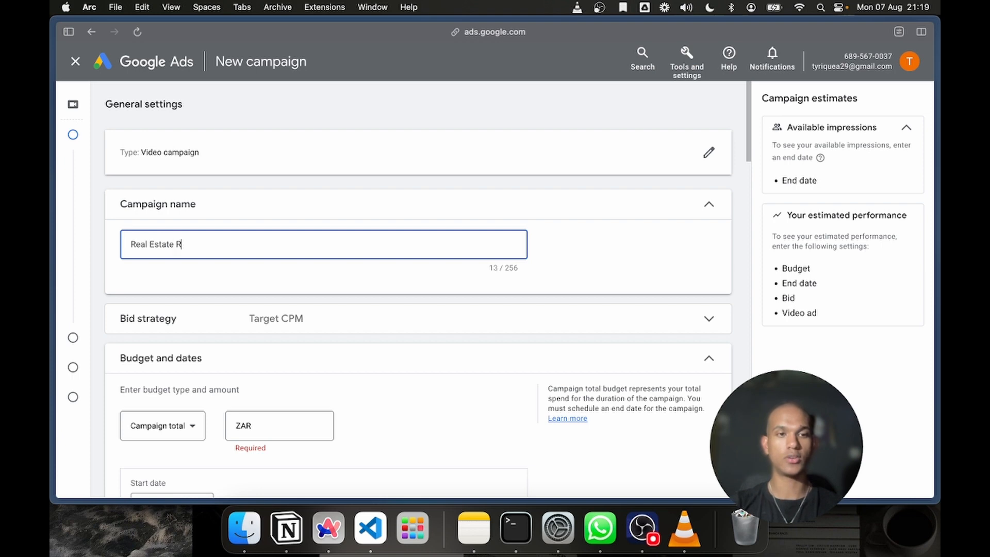
key("BackSpace")
type("Durb")
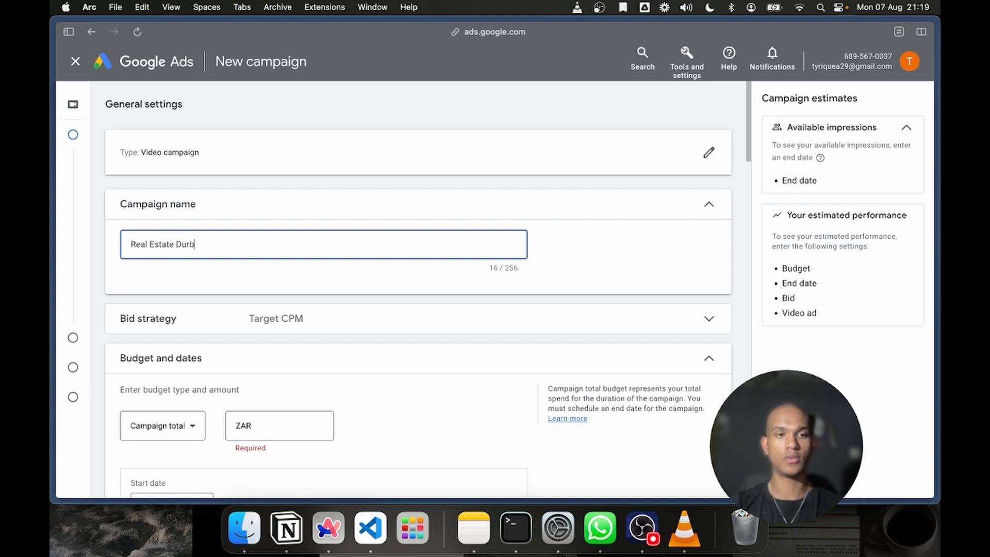
type("an (Se")
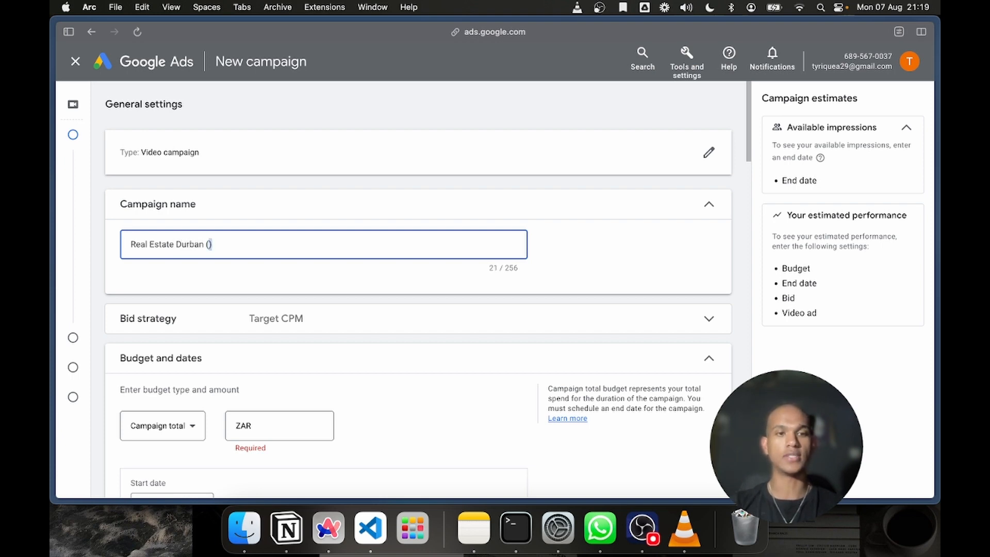
type("ller")
key("BackSpace")
key("BackSpace")
key("BackSpace")
key("BackSpace")
key("BackSpace")
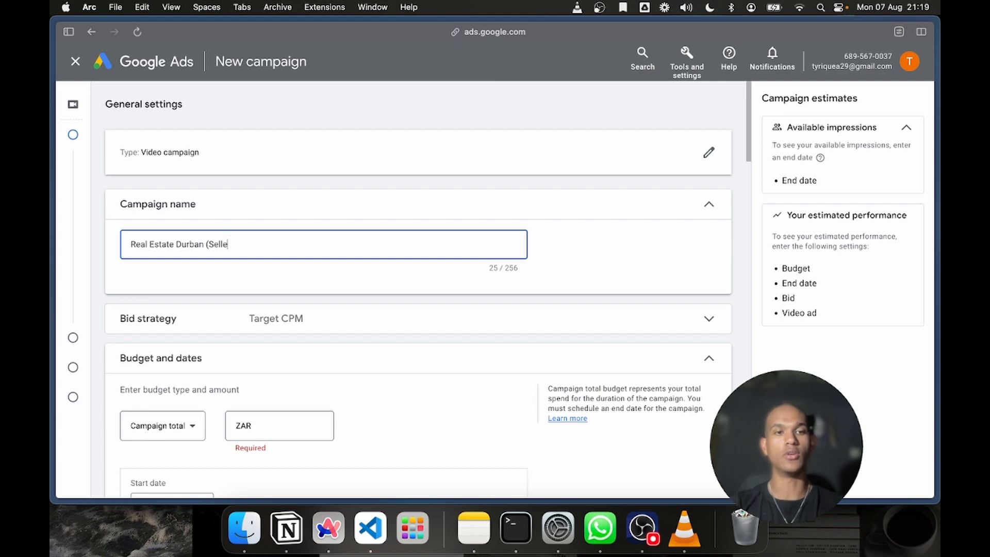
key("BackSpace")
type("Buy")
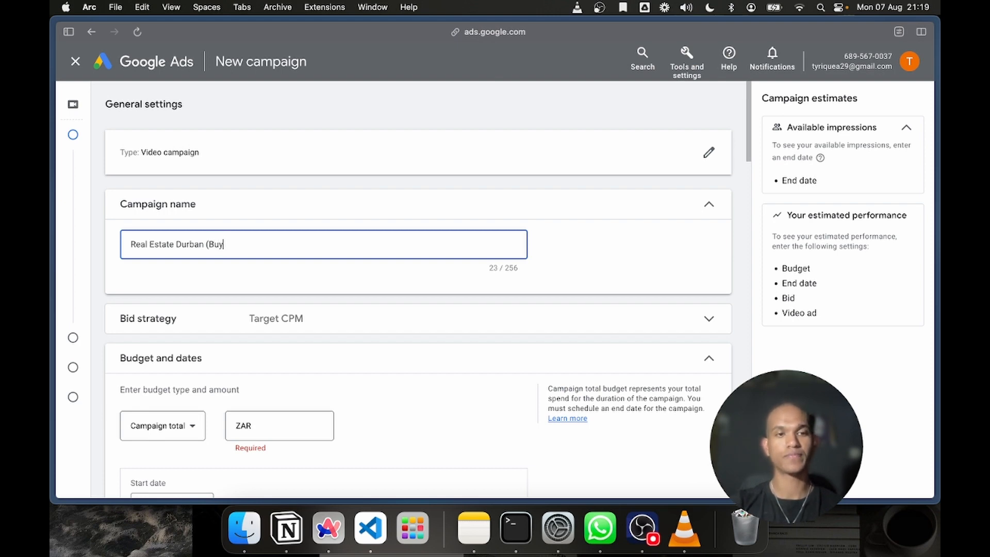
type("ers)")
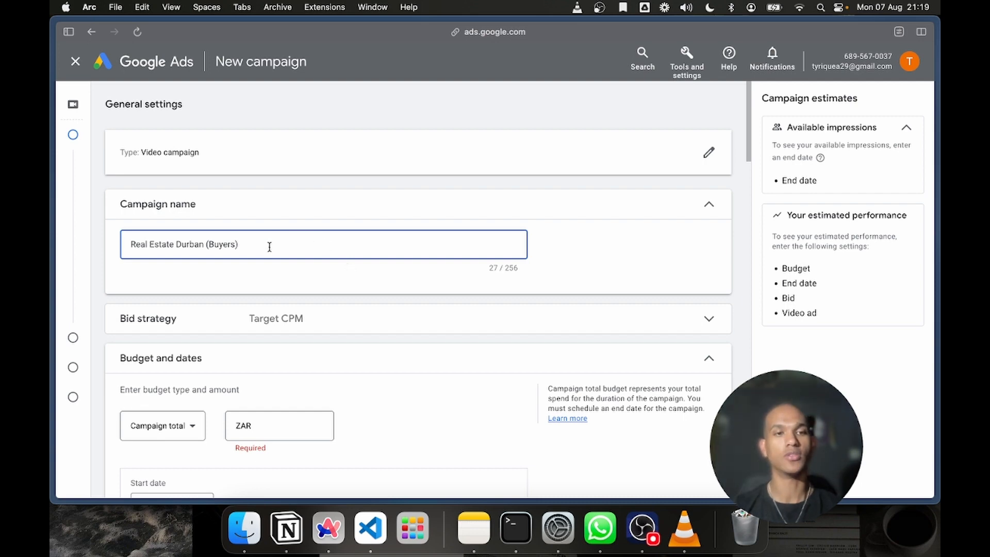
Change the word in parentheses in the campaign name to "Sellers"
double_click(221, 241)
type("Seller")
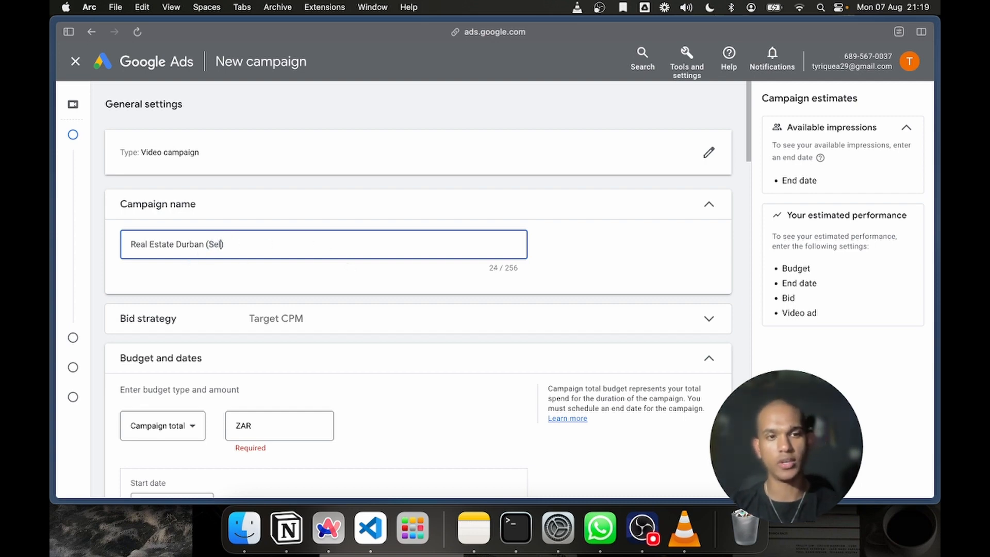
type("s")
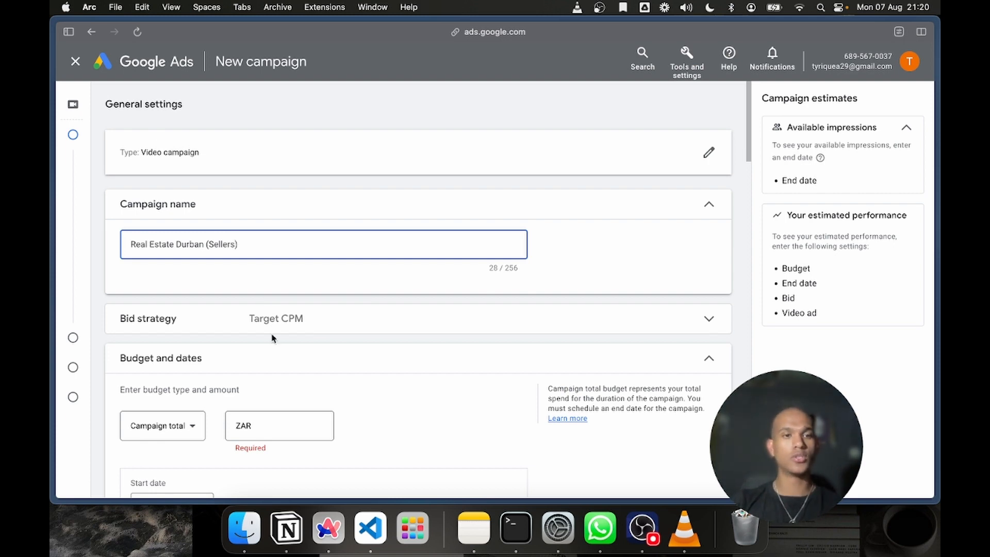
Expand the Bid strategy section to examine the Target CPM details, and collapse it again
scroll(273, 334, "down", 5)
scroll(271, 334, "up", 1)
scroll(266, 258, "up", 6)
left_click(261, 314)
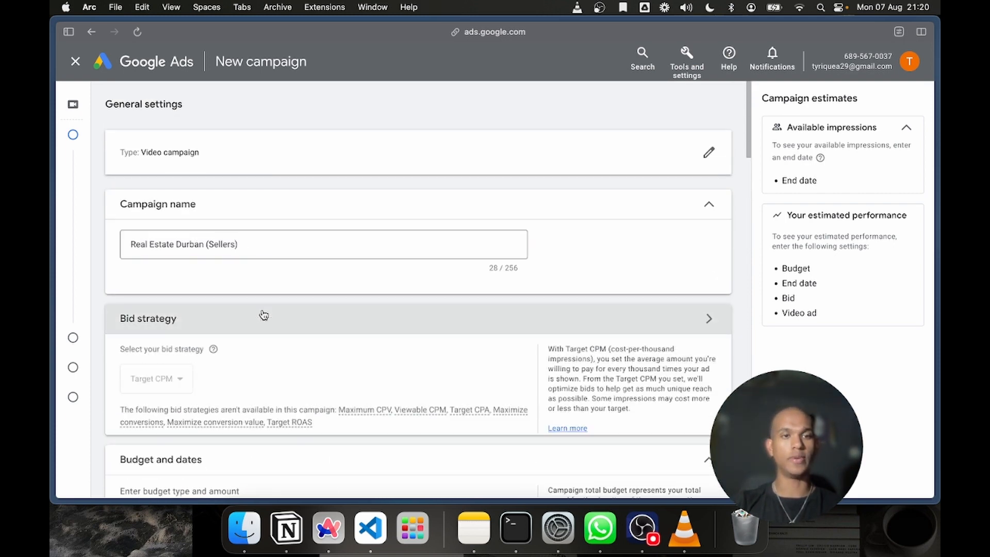
scroll(261, 314, "down", 2)
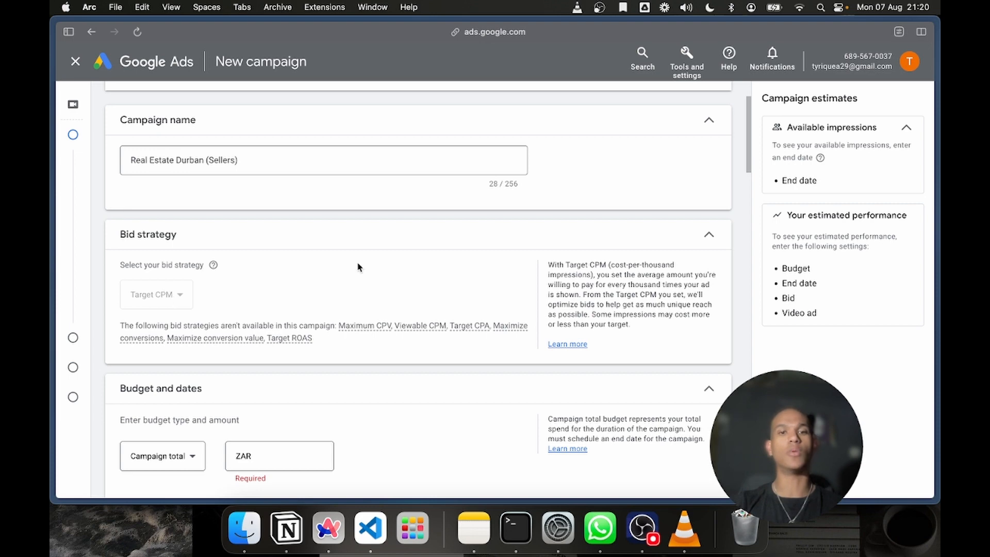
left_click(404, 247)
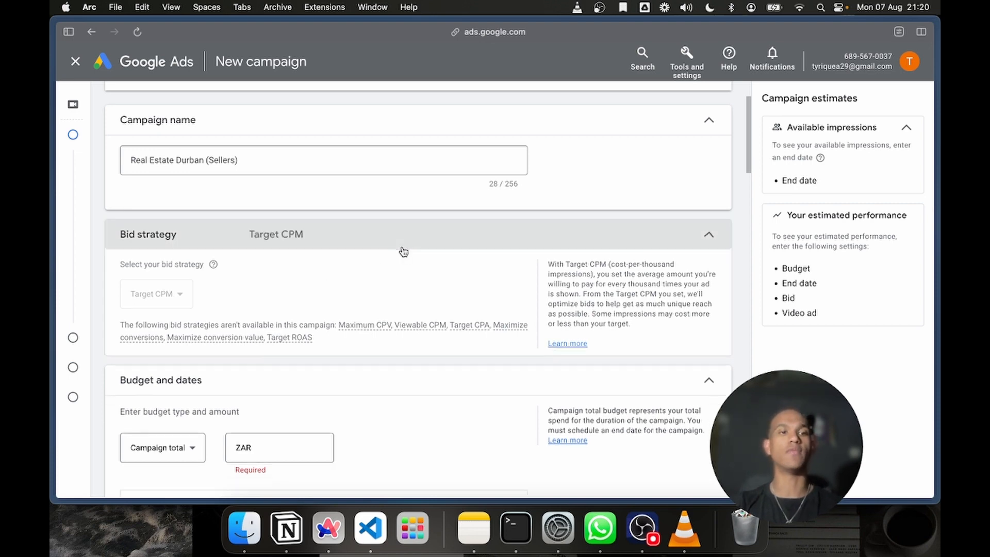
Compare the Daily and Campaign total budget types by switching between them, ending on Campaign total
scroll(279, 361, "down", 4)
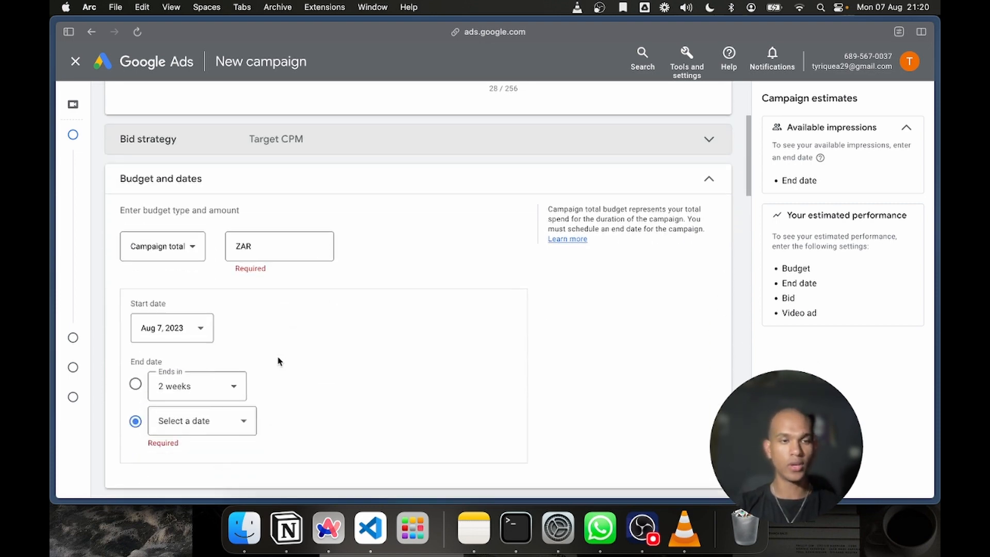
scroll(200, 228, "up", 1)
left_click(180, 186)
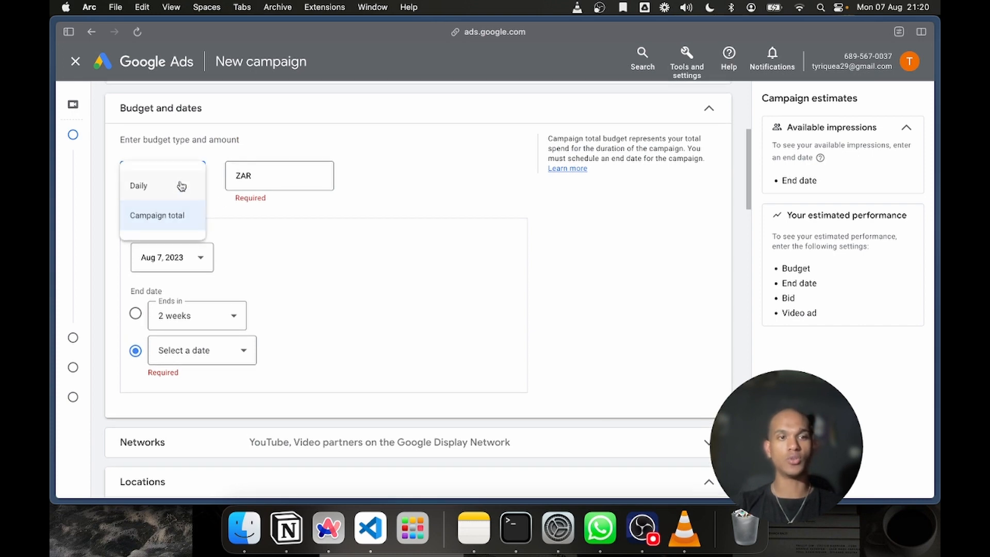
left_click(255, 214)
left_click(171, 175)
left_click(158, 191)
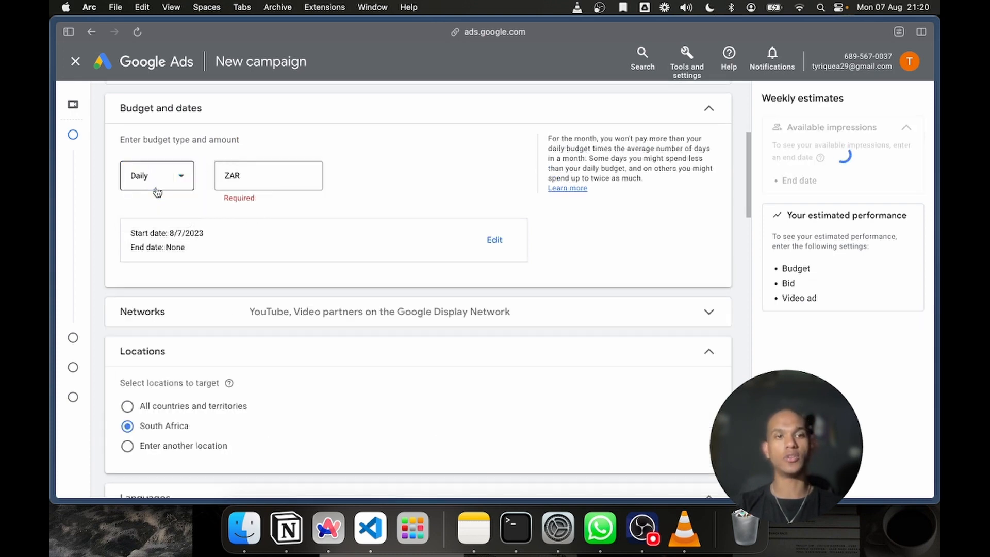
left_click(173, 181)
left_click(180, 213)
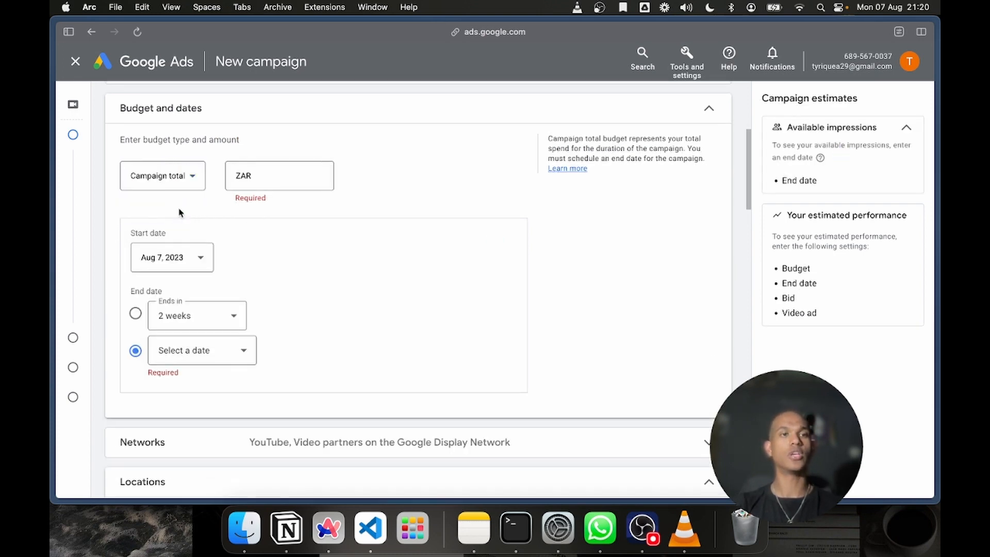
scroll(283, 213, "up", 2)
left_click(181, 239)
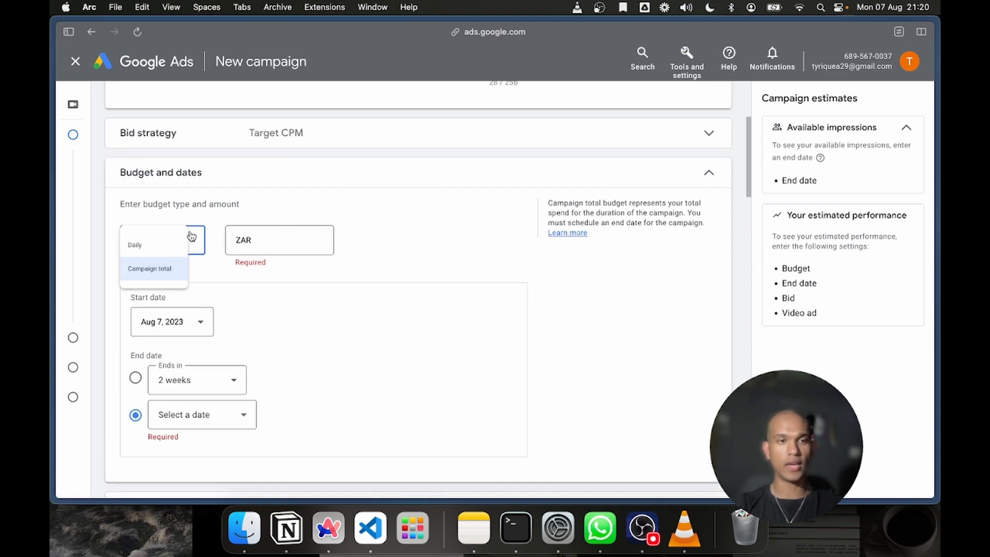
left_click(163, 265)
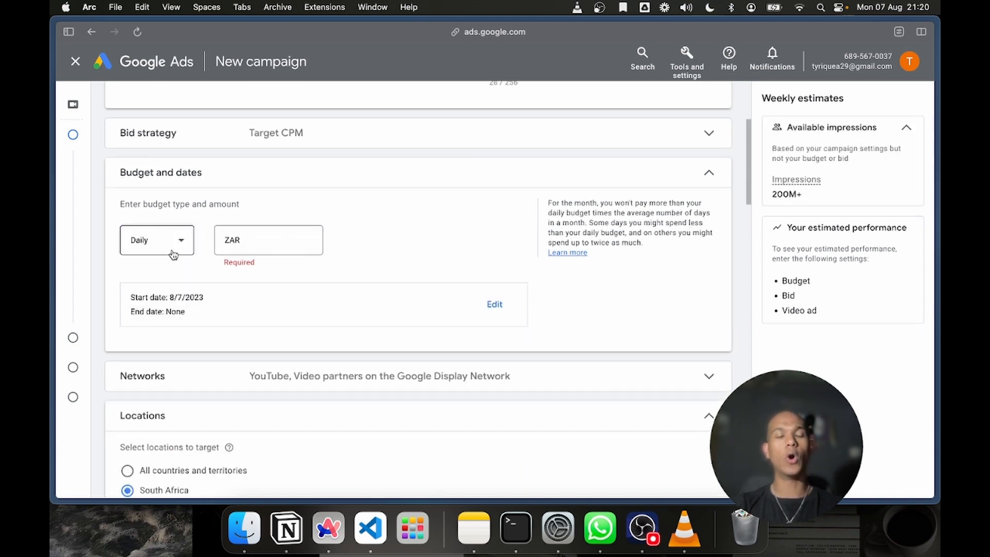
left_click(176, 241)
left_click(178, 281)
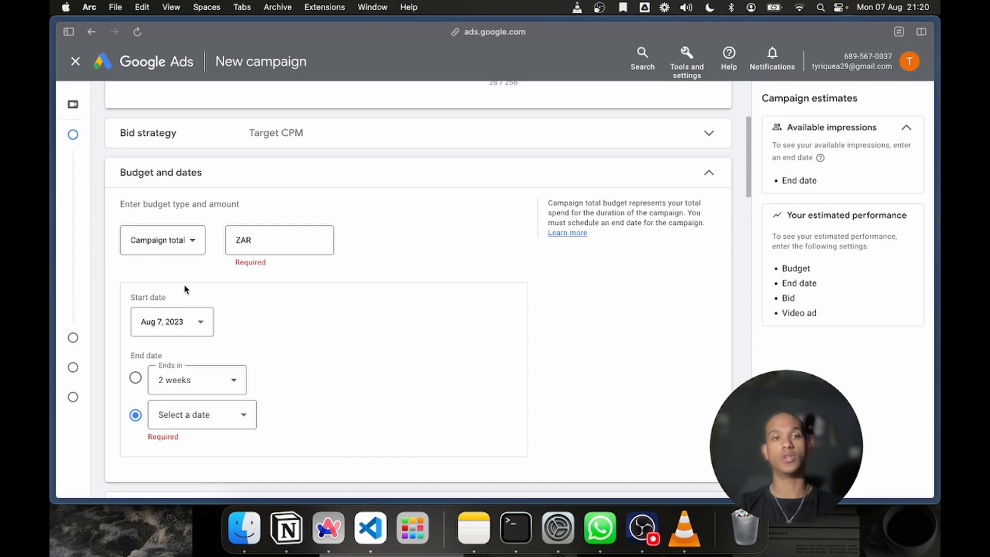
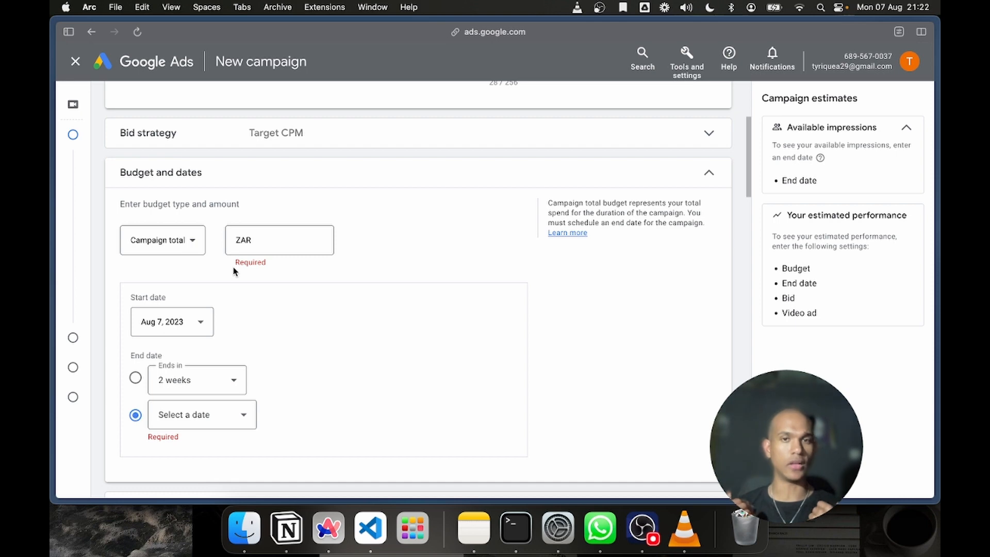
Set the campaign total budget to ZAR 2,000.00 and choose an end date 2 weeks after the start
left_click(301, 238)
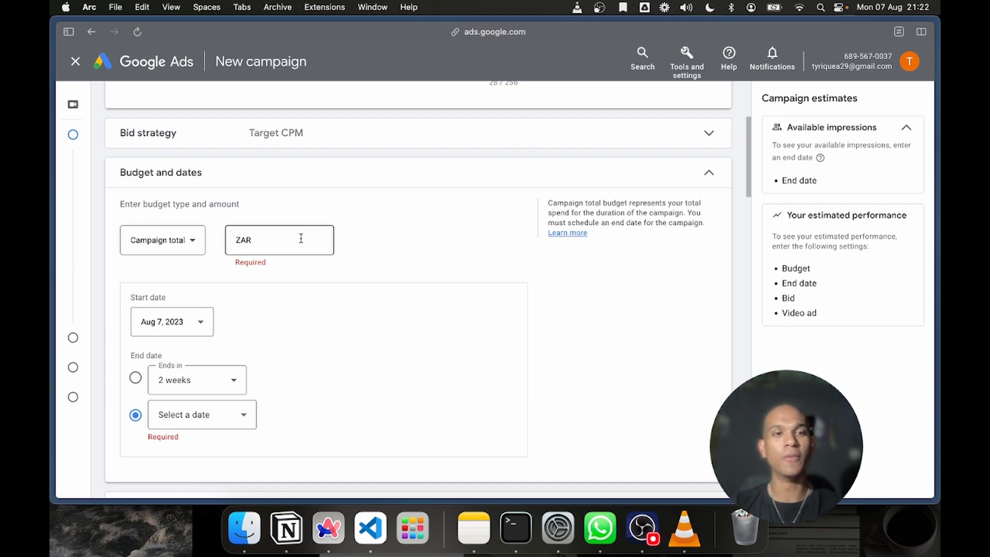
type("2,000.00")
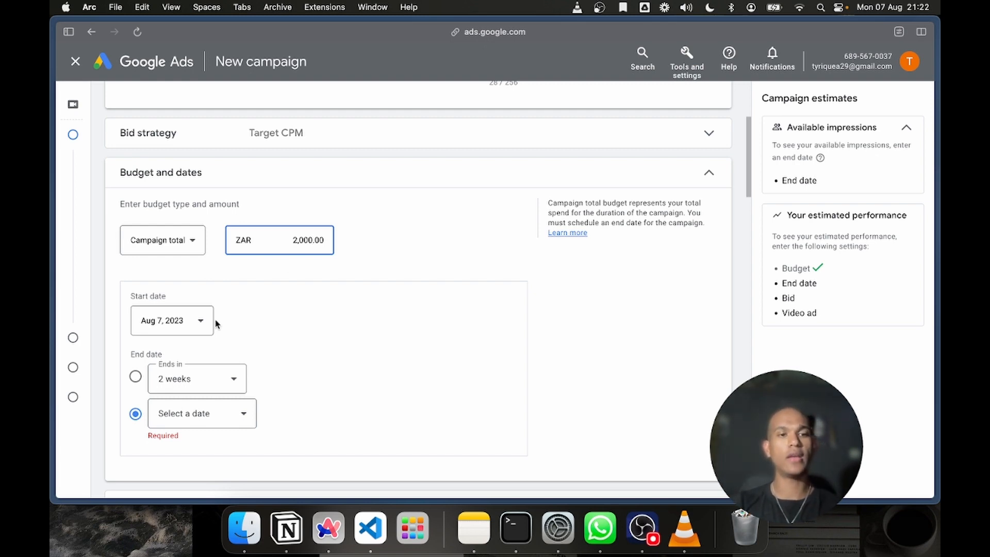
scroll(217, 325, "down", 3)
left_click(136, 227)
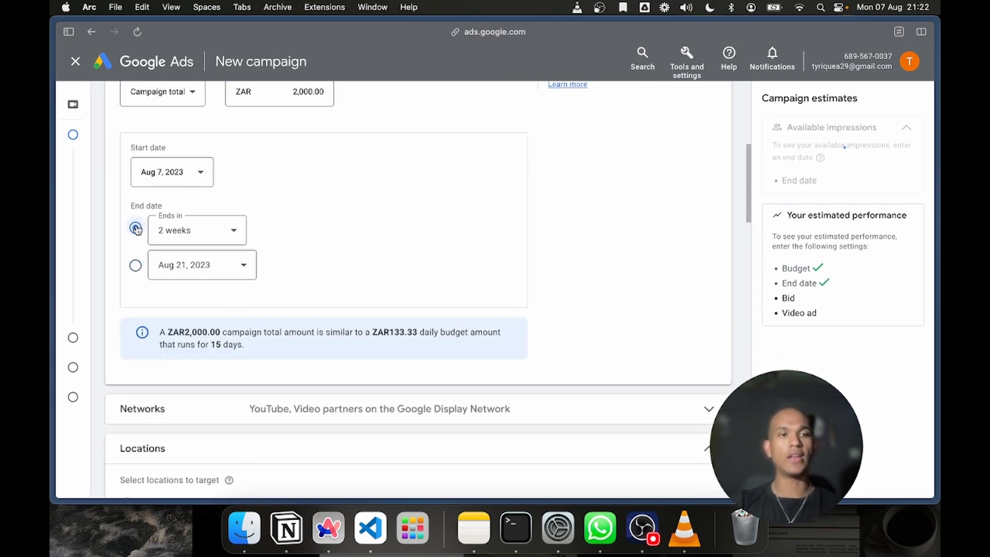
scroll(365, 264, "up", 3)
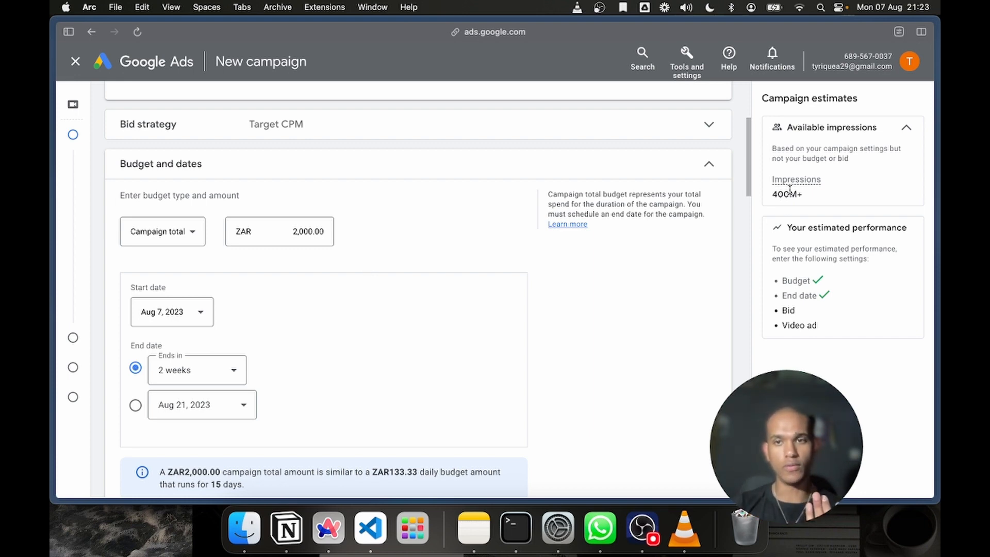
mouse_move(795, 188)
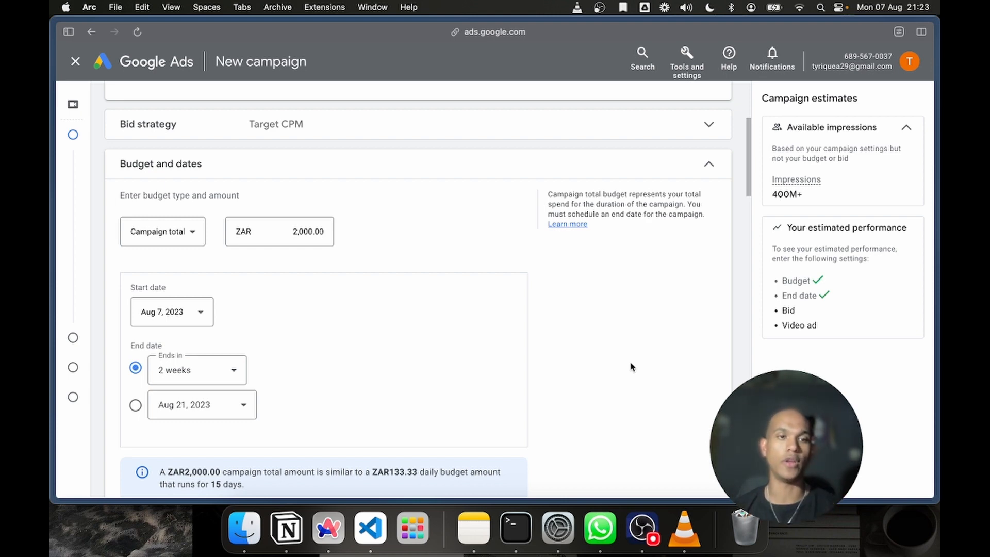
Set the campaign start date to Aug 14, 2023 and its duration to 3 weeks
scroll(137, 368, "down", 3)
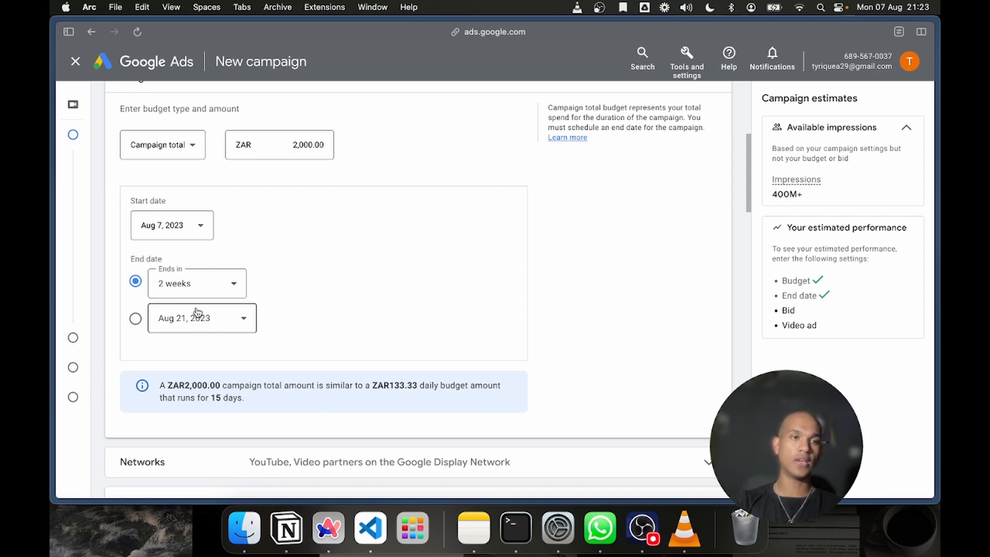
left_click(198, 238)
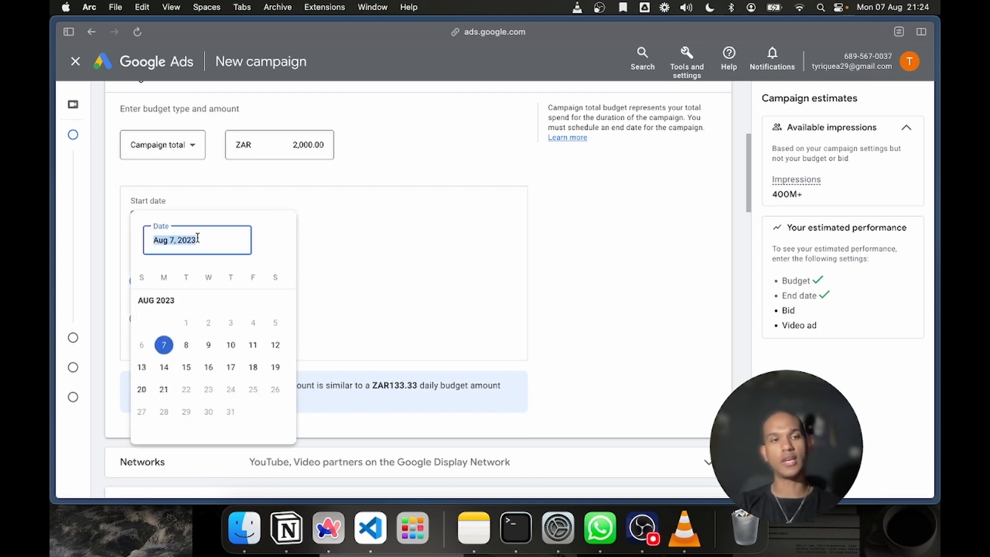
left_click(171, 372)
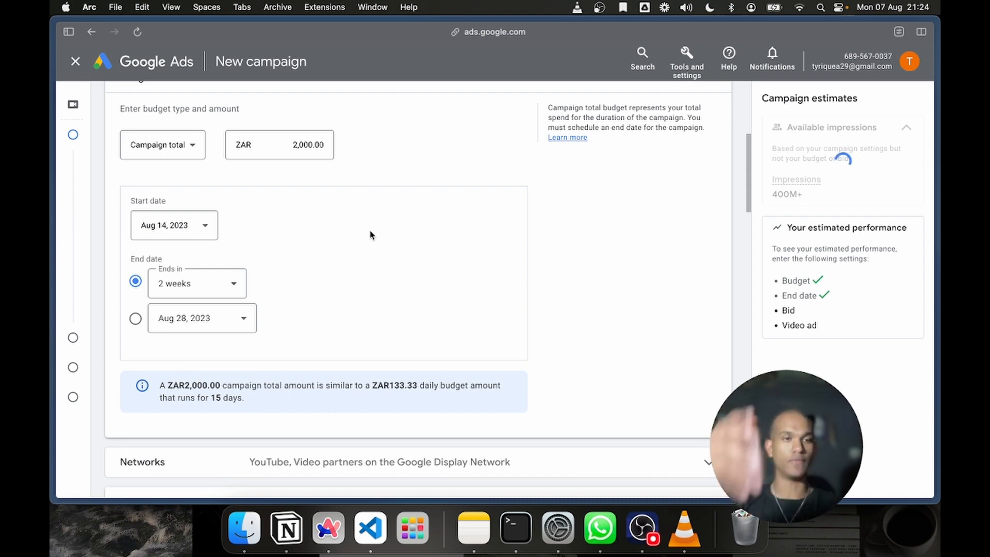
left_click(198, 284)
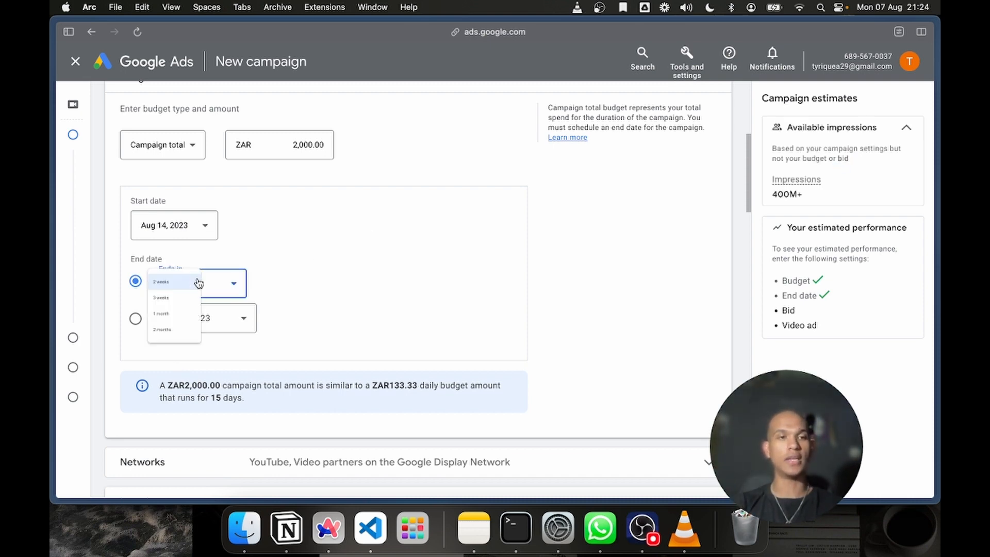
left_click(193, 327)
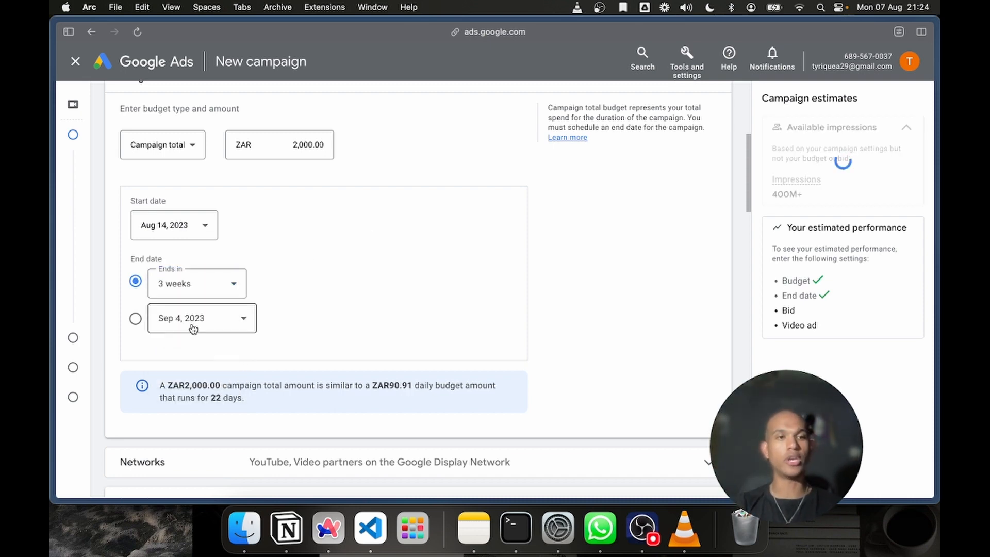
Examine the preset durations and the calendar for a specific end date, ending on the 3 weeks option
left_click(204, 278)
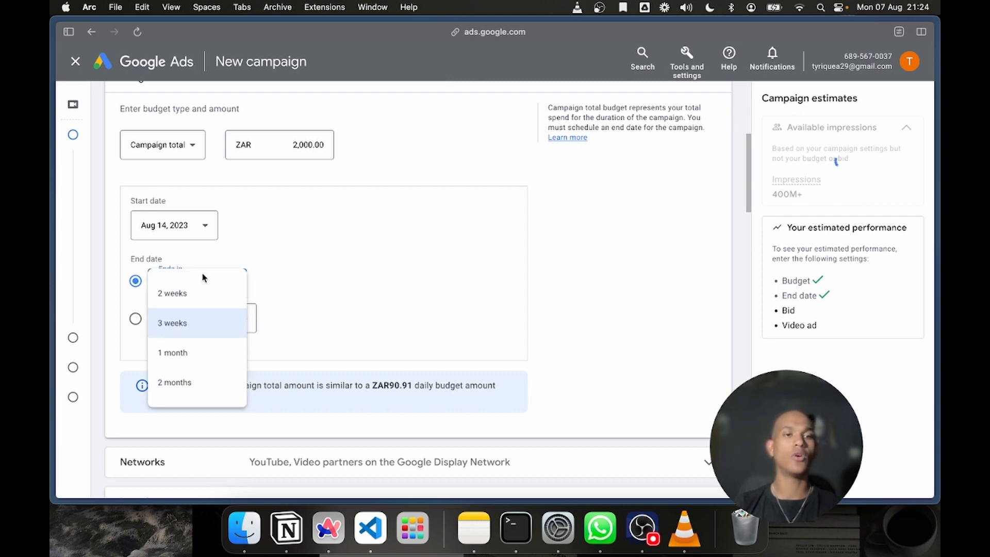
left_click(278, 335)
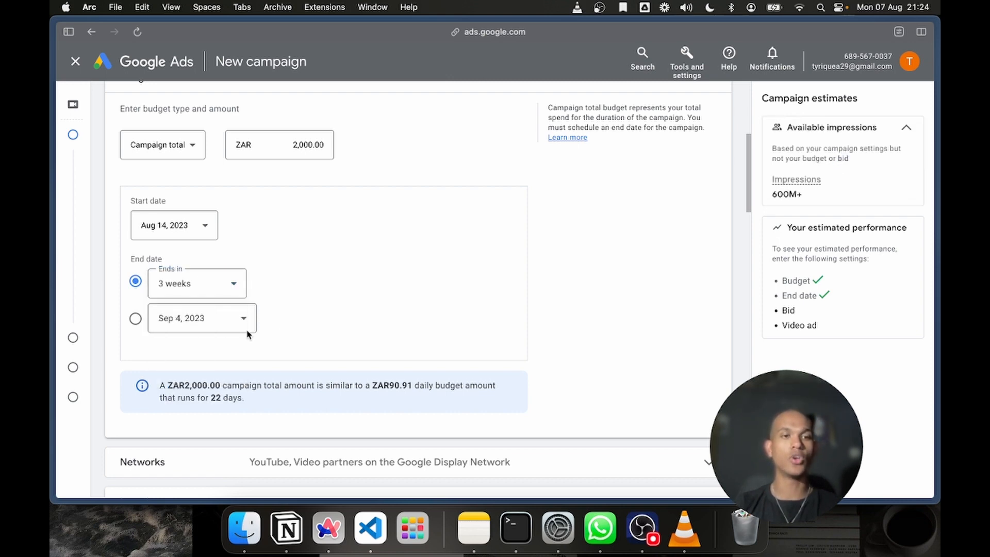
left_click(135, 318)
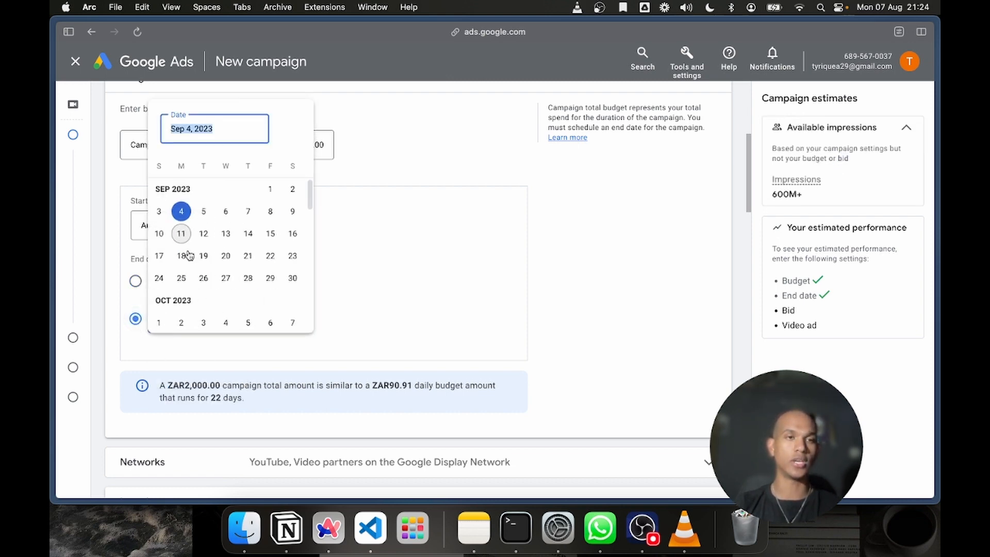
left_click(433, 290)
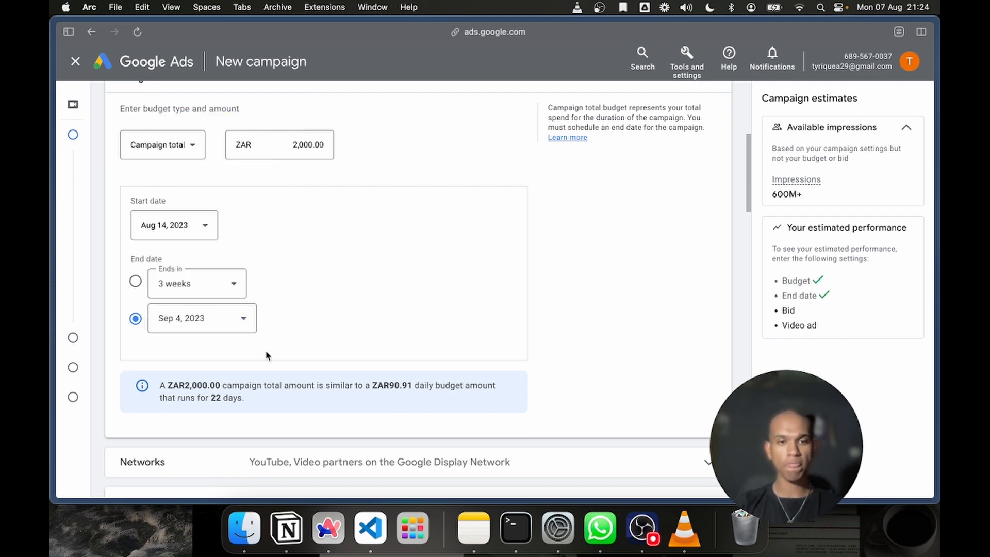
left_click(229, 324)
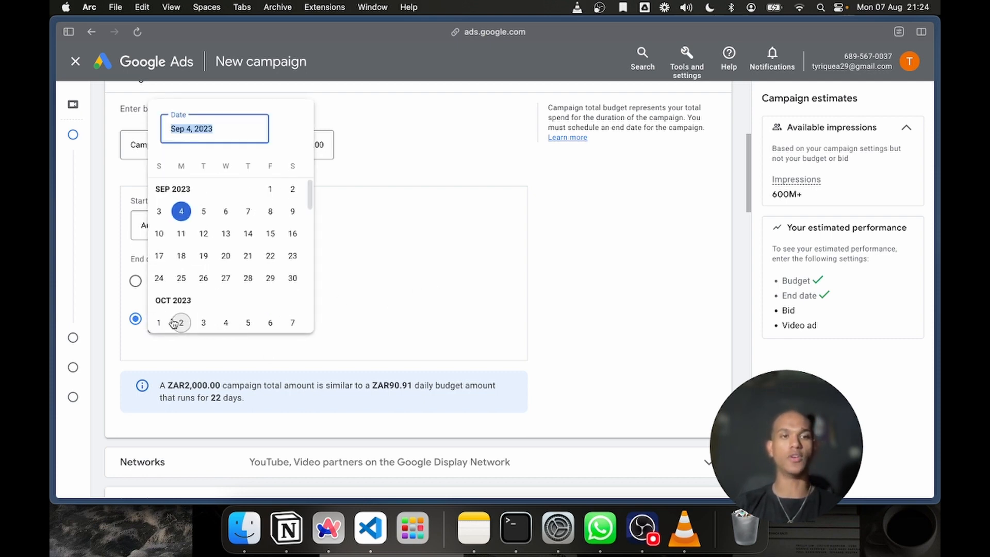
left_click(371, 268)
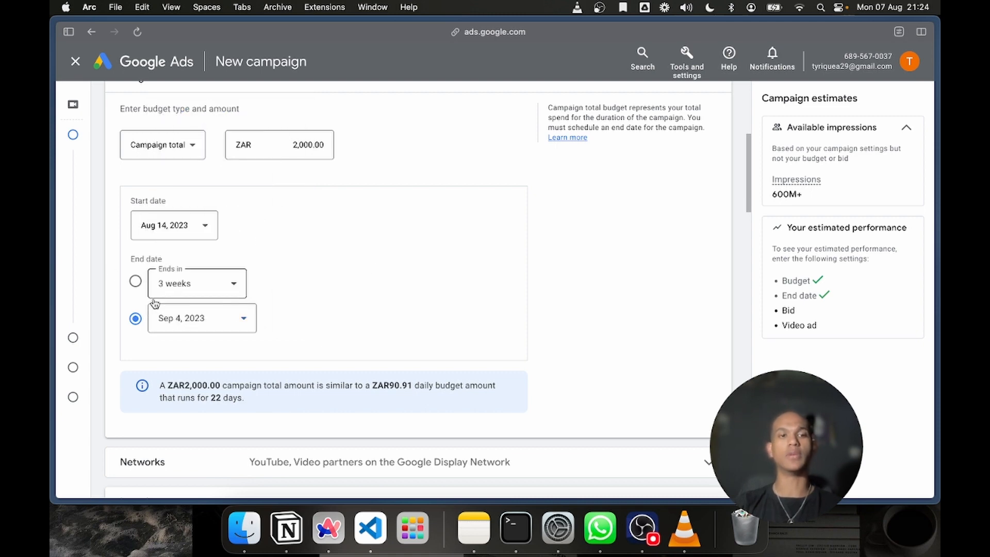
left_click(135, 282)
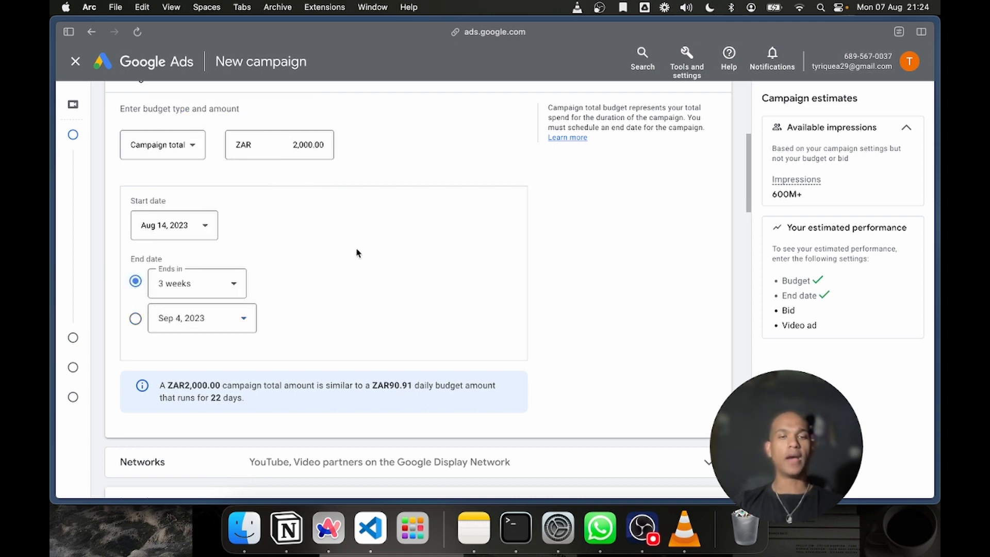
left_click(229, 284)
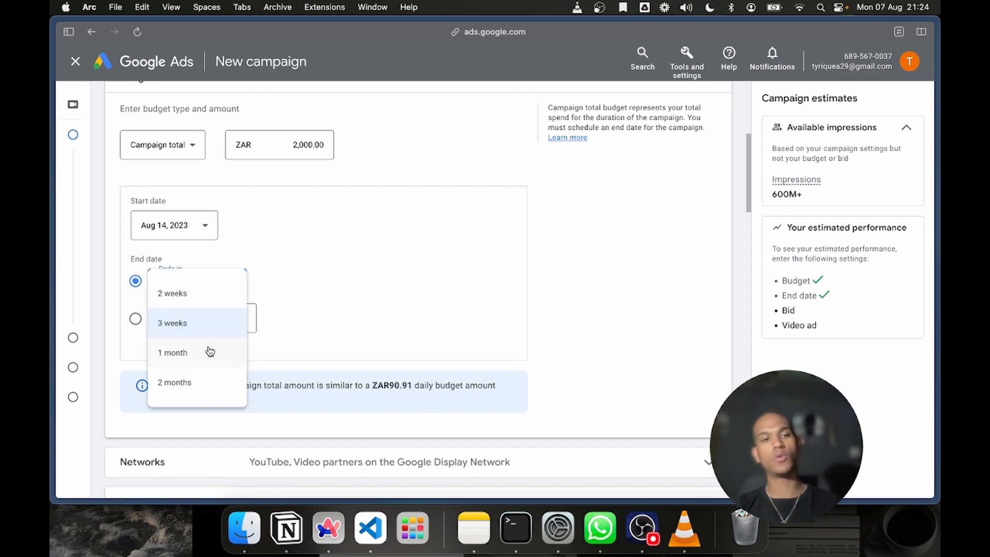
left_click(353, 249)
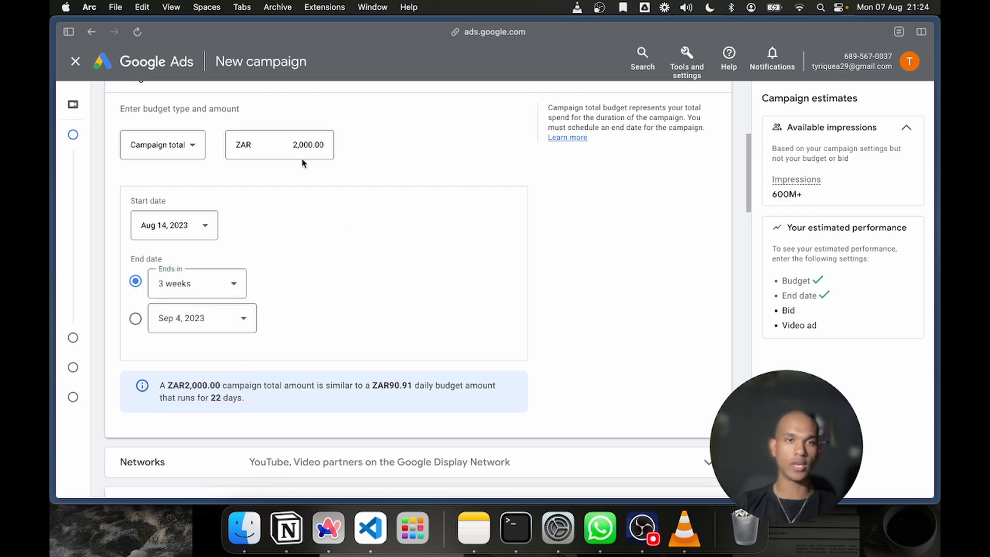
Review the total budget, the campaign dates and the note on the equivalent daily budget and number of days
left_click_drag(295, 147, 344, 146)
left_click(343, 160)
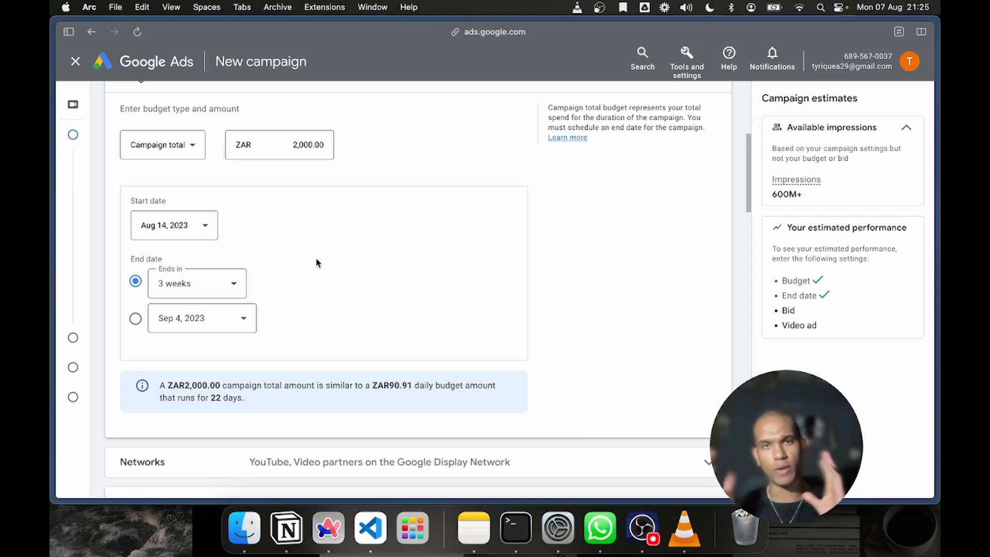
scroll(232, 349, "down", 8)
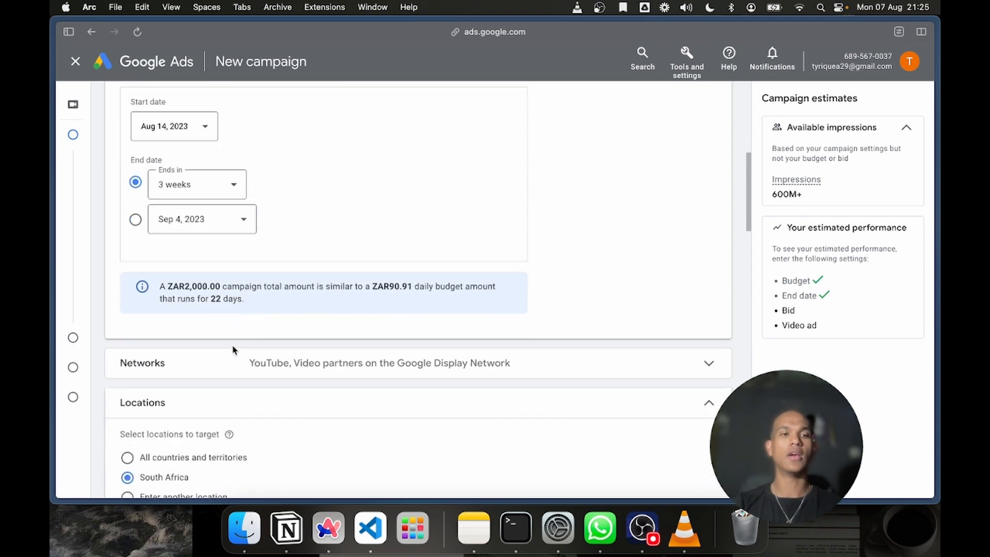
scroll(234, 350, "up", 10)
scroll(233, 351, "down", 1)
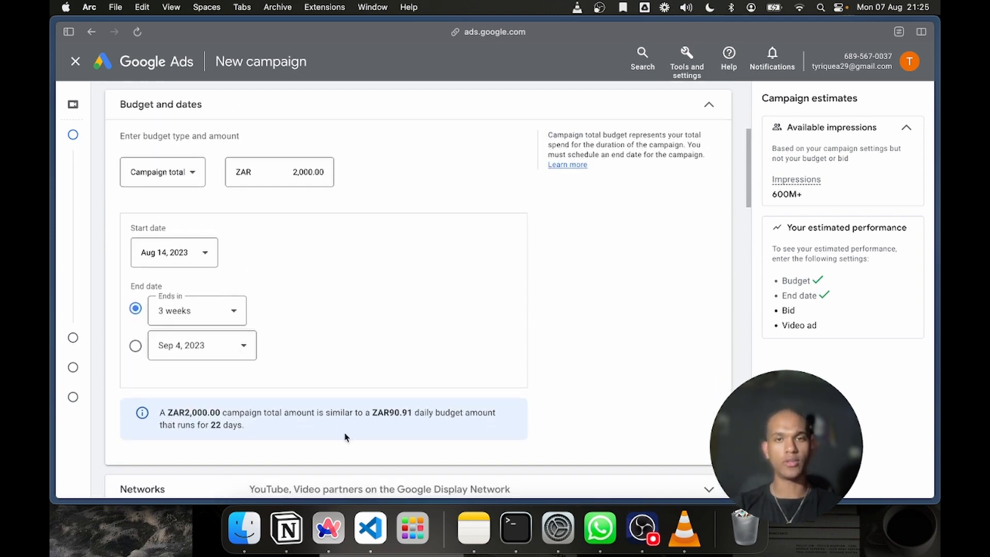
scroll(344, 436, "down", 1)
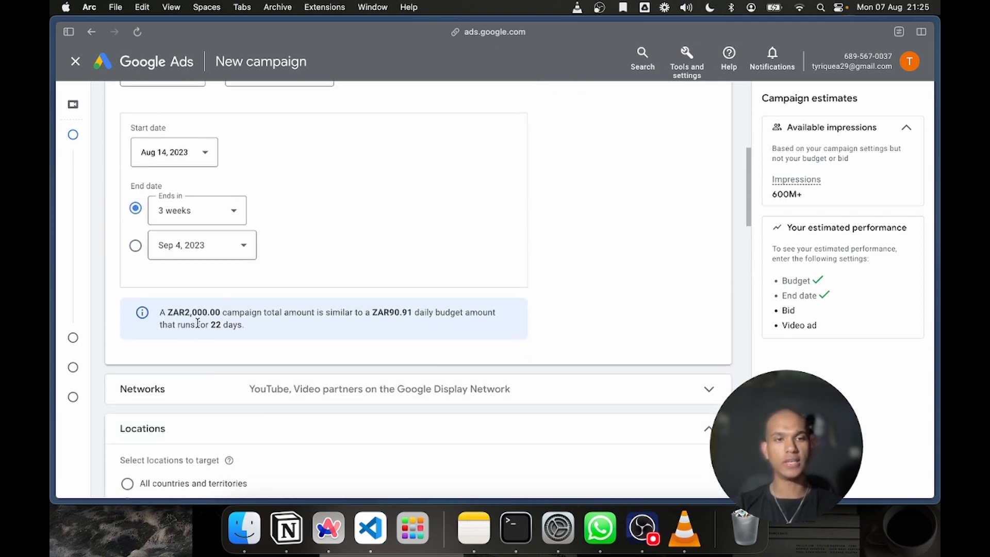
left_click_drag(161, 309, 284, 312)
double_click(300, 313)
left_click(391, 312)
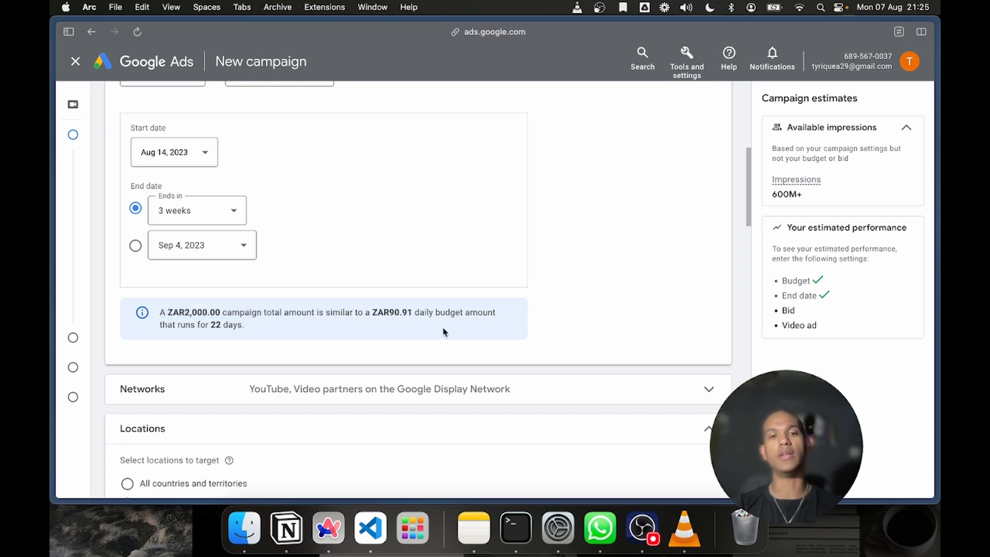
scroll(444, 331, "up", 1)
scroll(444, 331, "down", 2)
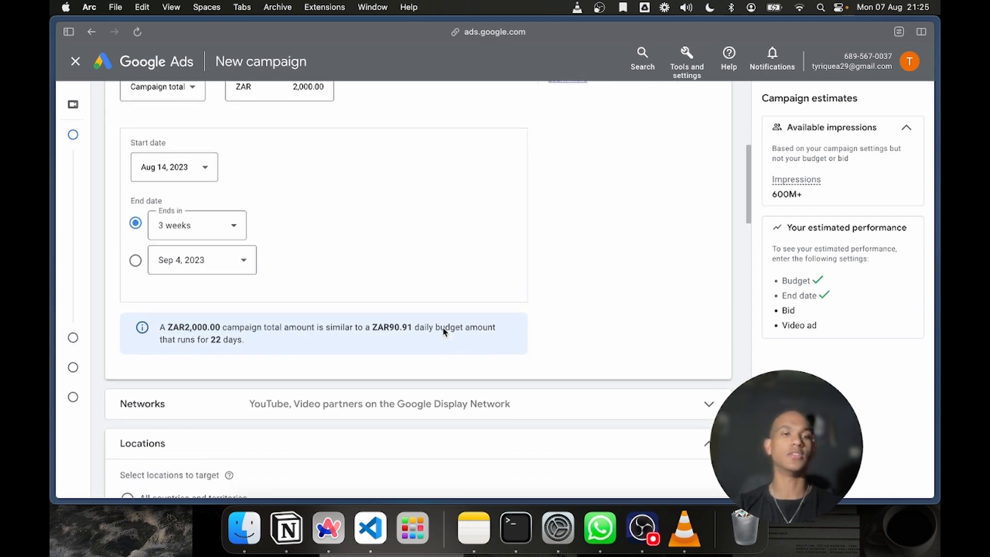
scroll(443, 331, "down", 3)
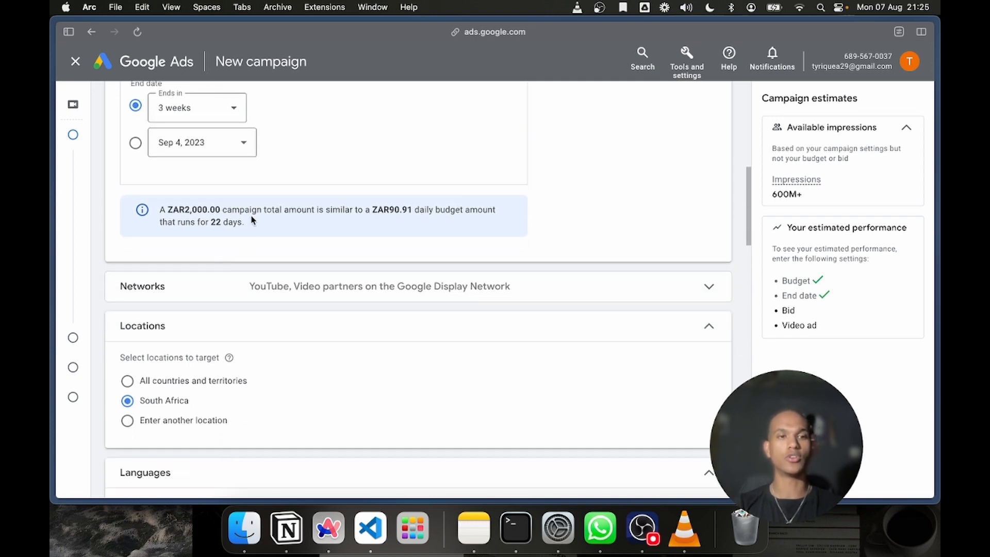
left_click_drag(251, 221, 226, 219)
Exclude Video partners on the Google Display Network from the campaign's networks and review where YouTube ads can appear
scroll(225, 219, "down", 7)
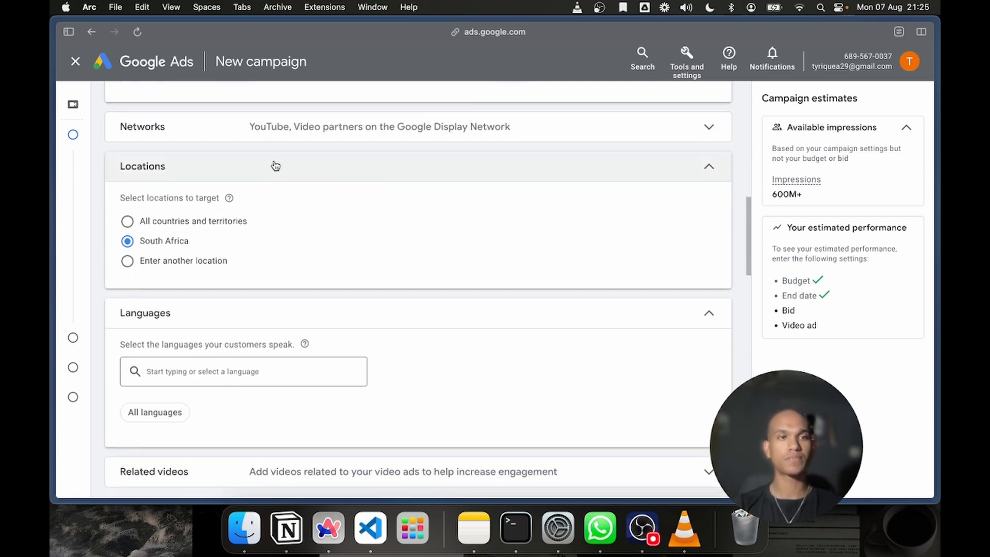
left_click(263, 143)
scroll(216, 281, "up", 3)
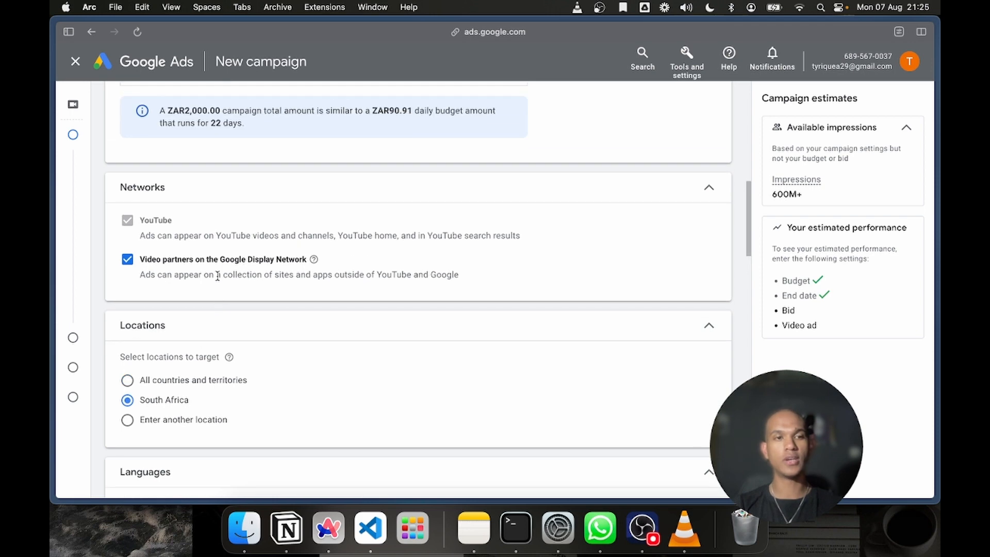
left_click(133, 263)
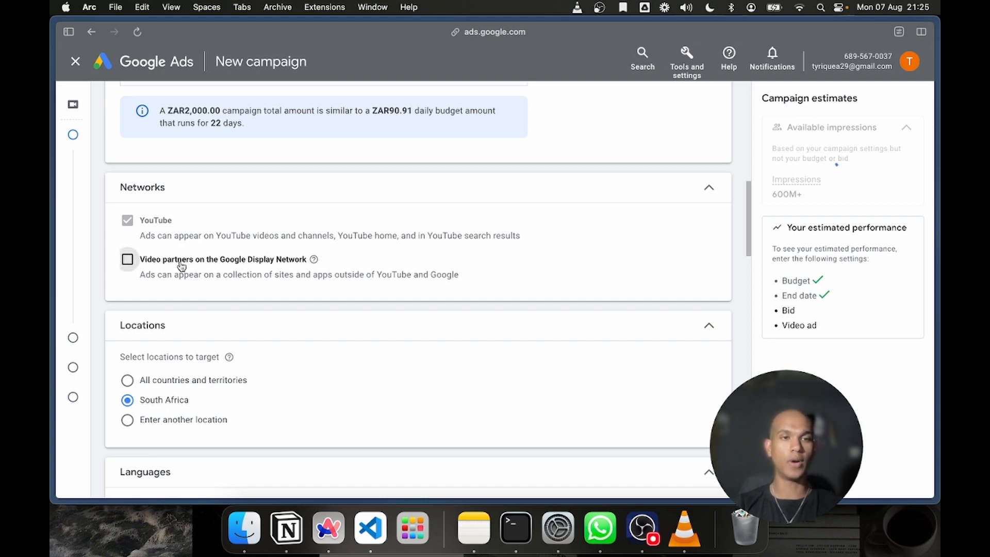
left_click_drag(182, 261, 325, 267)
left_click(363, 266)
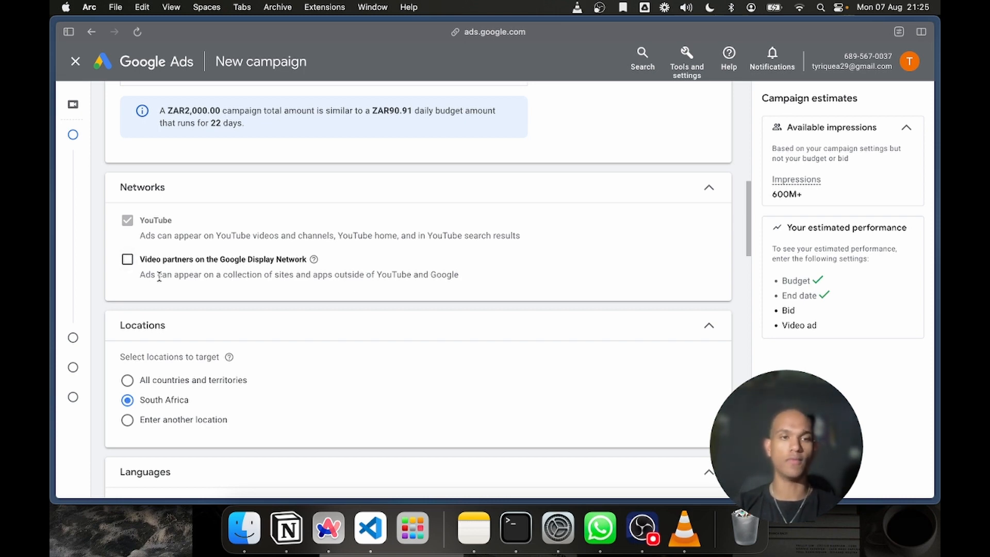
left_click_drag(259, 236, 371, 237)
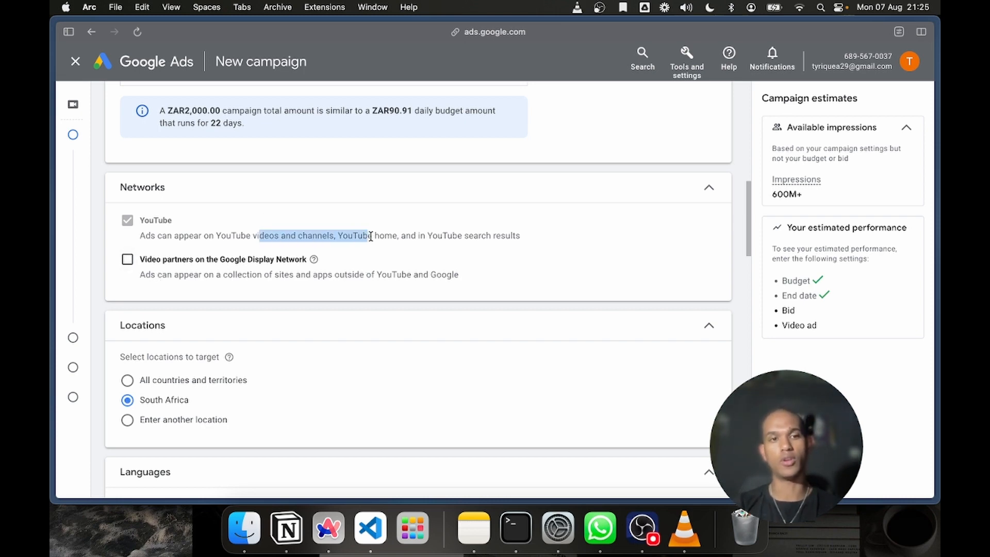
left_click(371, 237)
Choose to target another location instead of South Africa and open the advanced location search
scroll(371, 237, "down", 5)
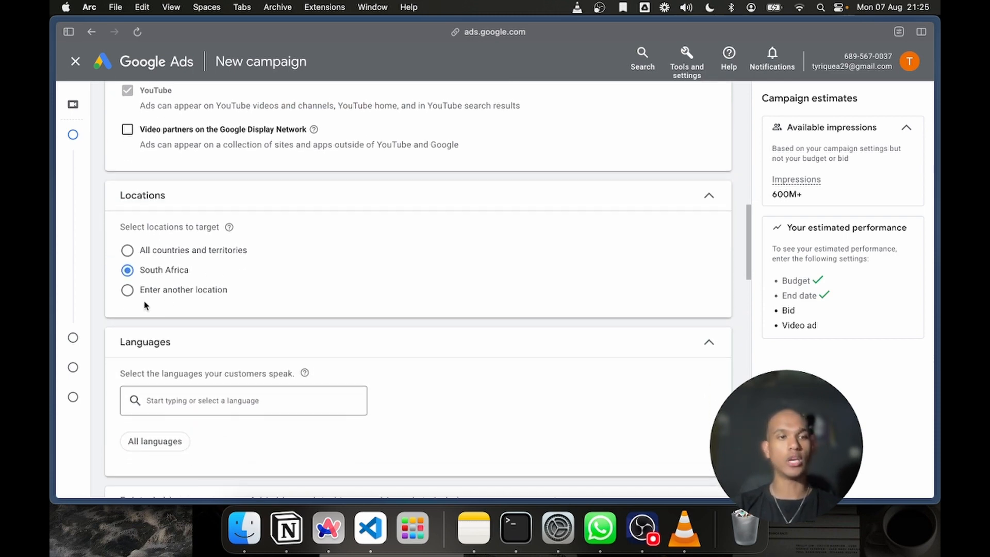
left_click(166, 295)
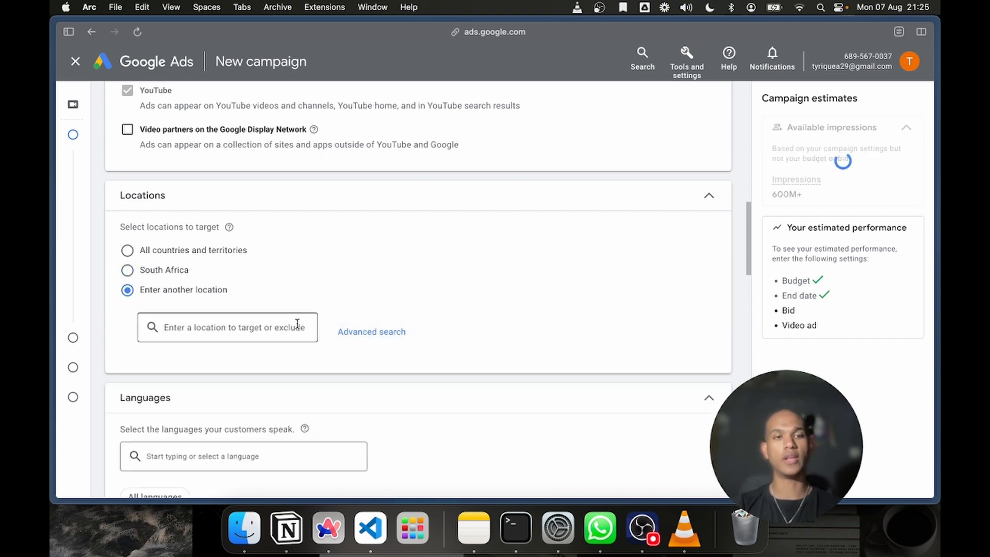
left_click(387, 333)
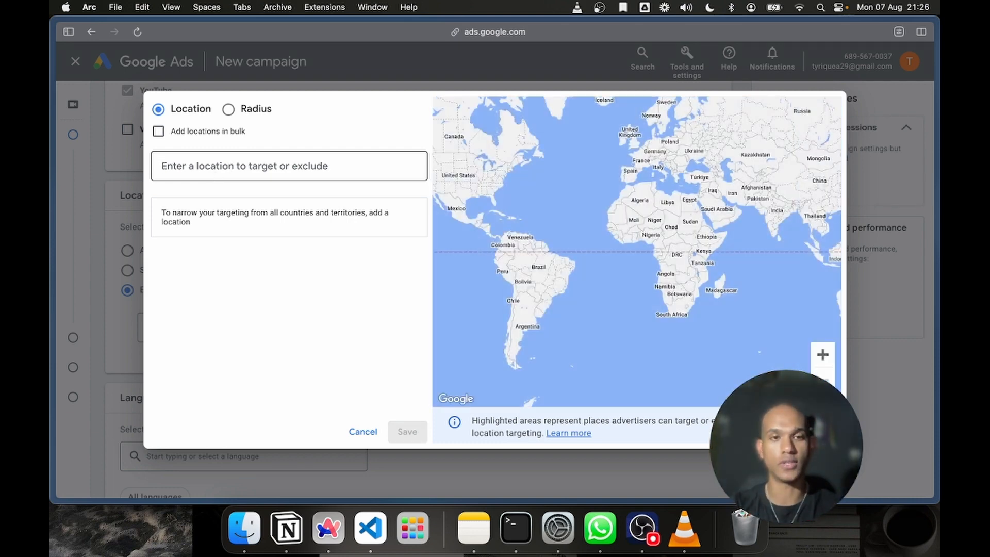
Target the city of Randburg, Gauteng, South Africa, view its area on the map and remove it from the targeted locations
type("Randburg")
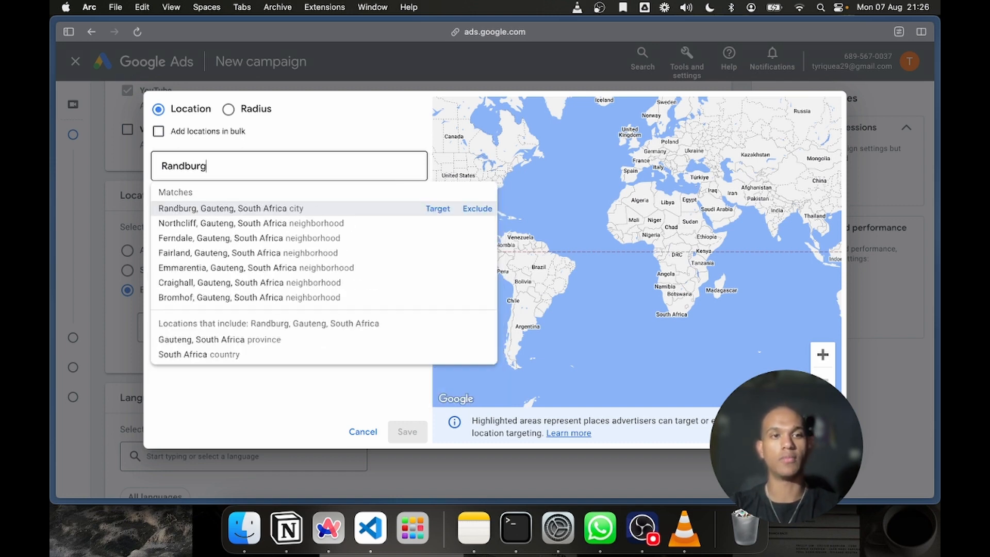
key("Return")
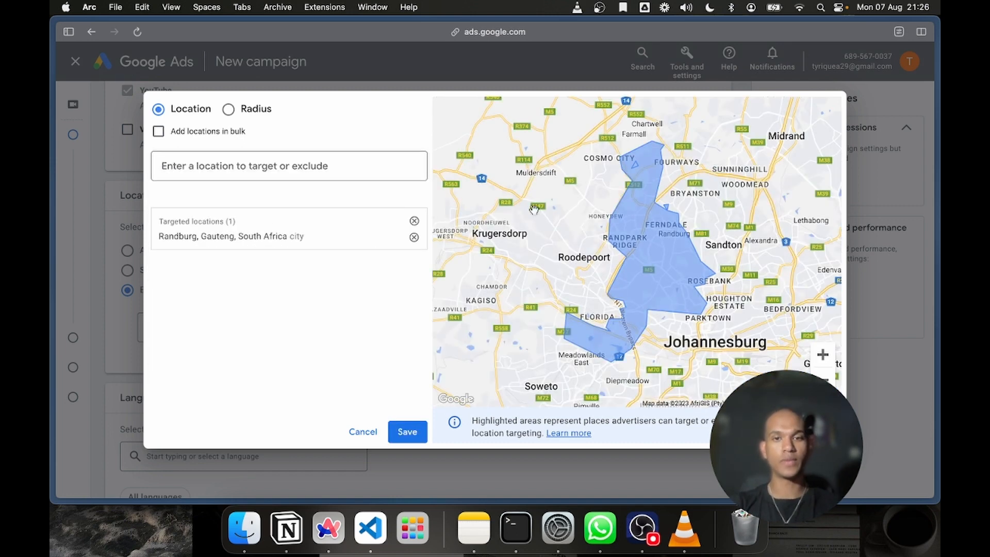
left_click_drag(644, 246, 627, 236)
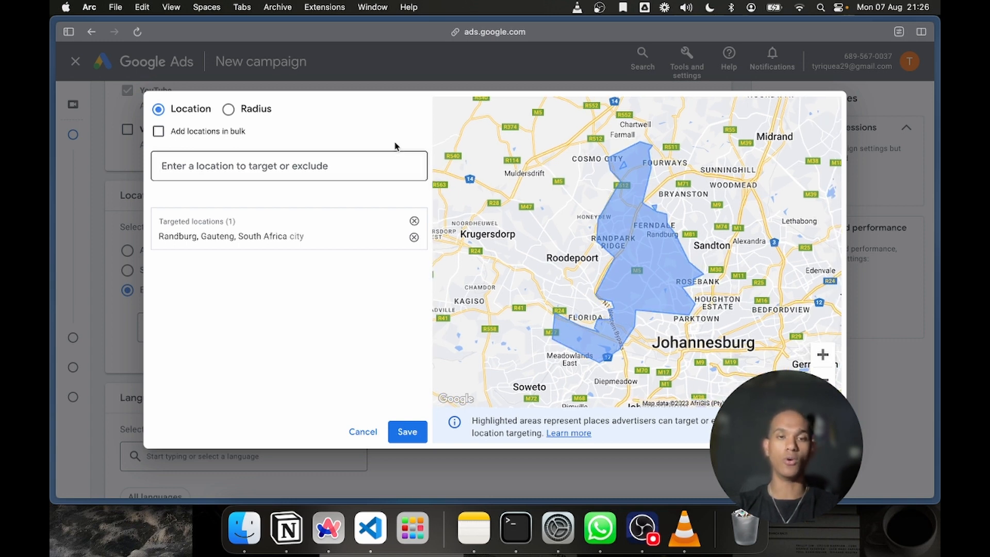
left_click(414, 220)
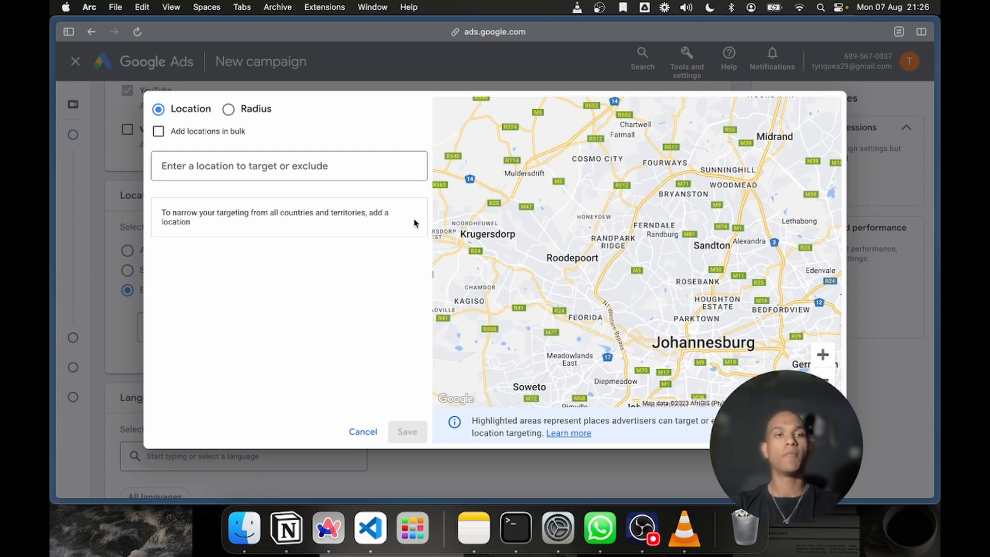
Switch to radius targeting, search for Centurion and set the radius unit to km
left_click(229, 109)
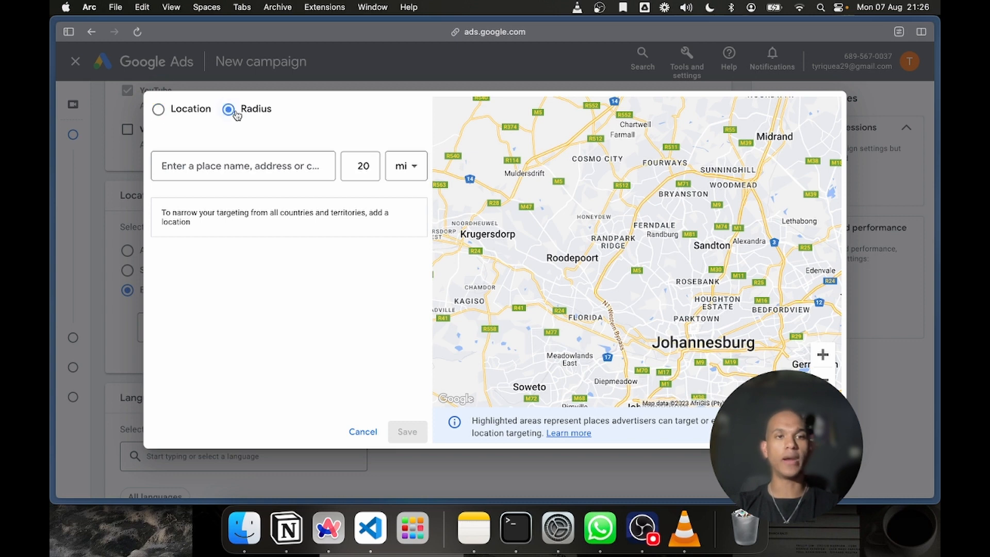
left_click(249, 177)
type("Pr")
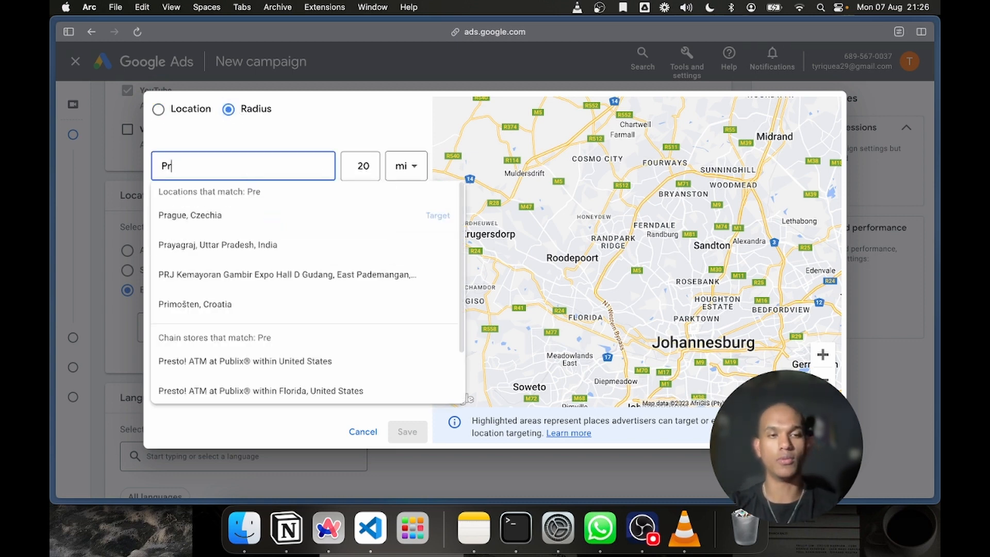
key("BackSpace")
key("BackSpace")
type("Centurion")
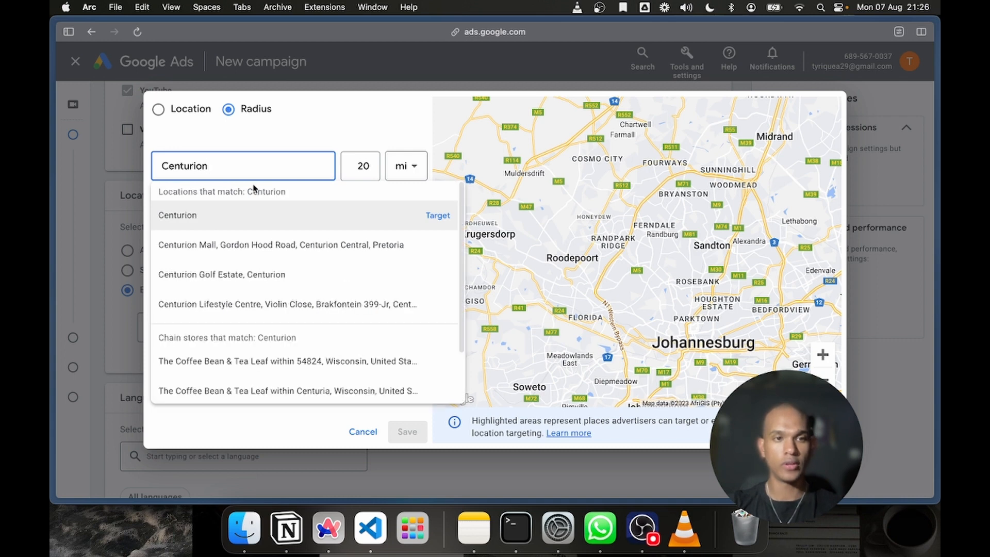
left_click(402, 165)
left_click(414, 213)
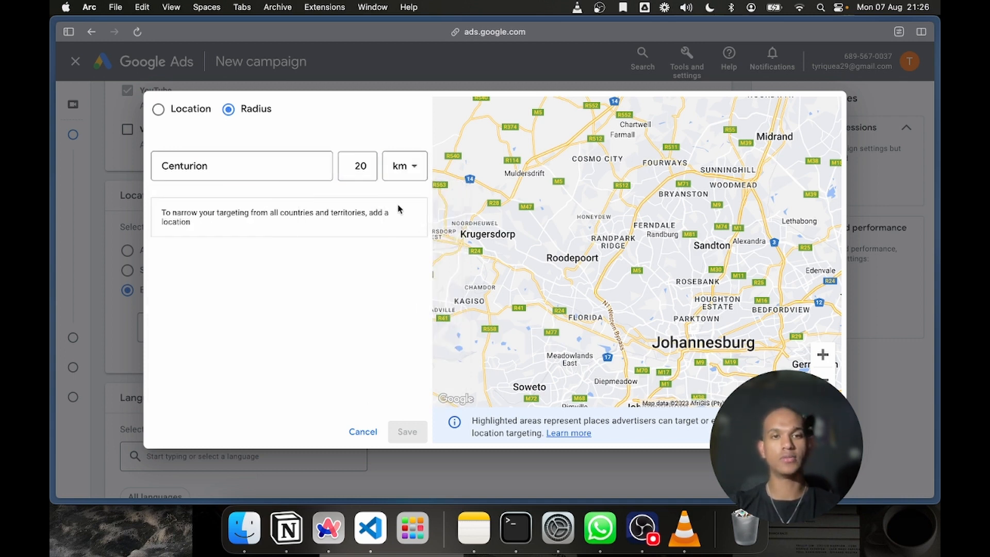
Target a 20 km radius around Centurion, view it on the map and remove it from the targeted locations
left_click(292, 163)
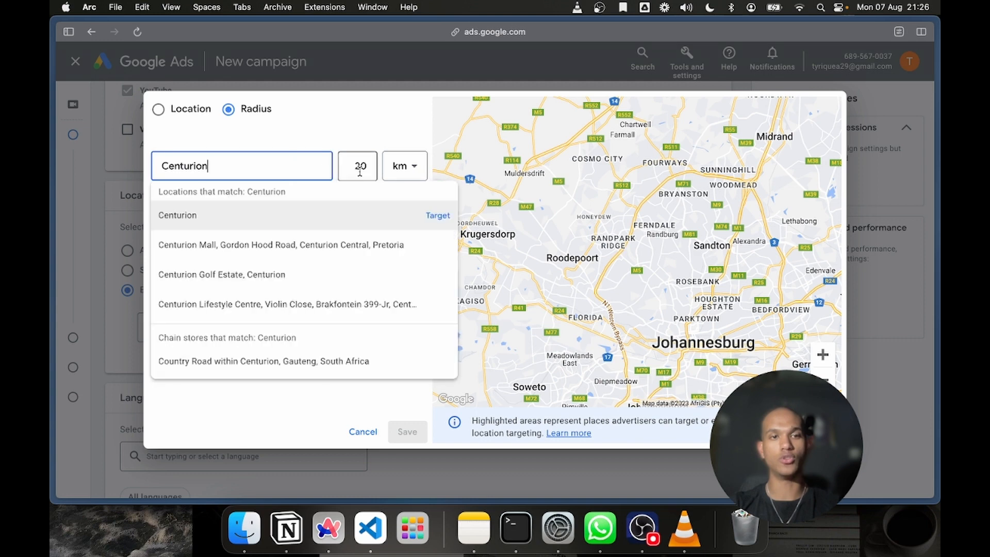
left_click(361, 169)
left_click(279, 160)
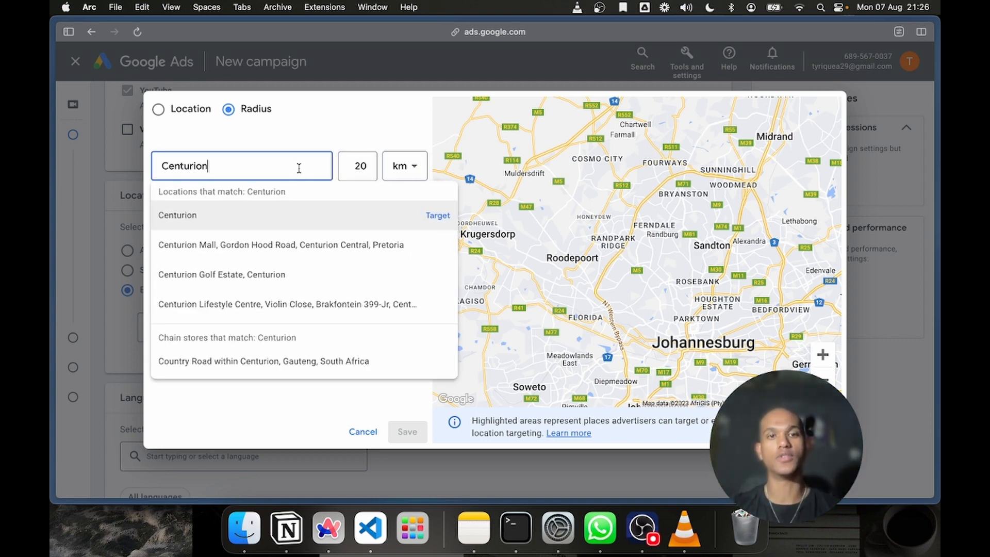
left_click(437, 215)
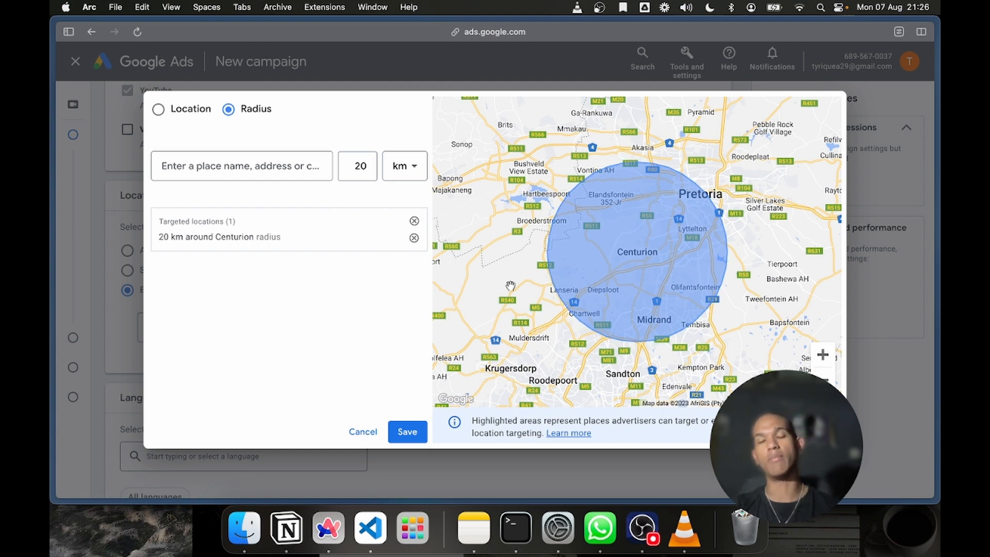
left_click(415, 221)
Search for Randburg and target a 20 km radius around it
left_click(226, 165)
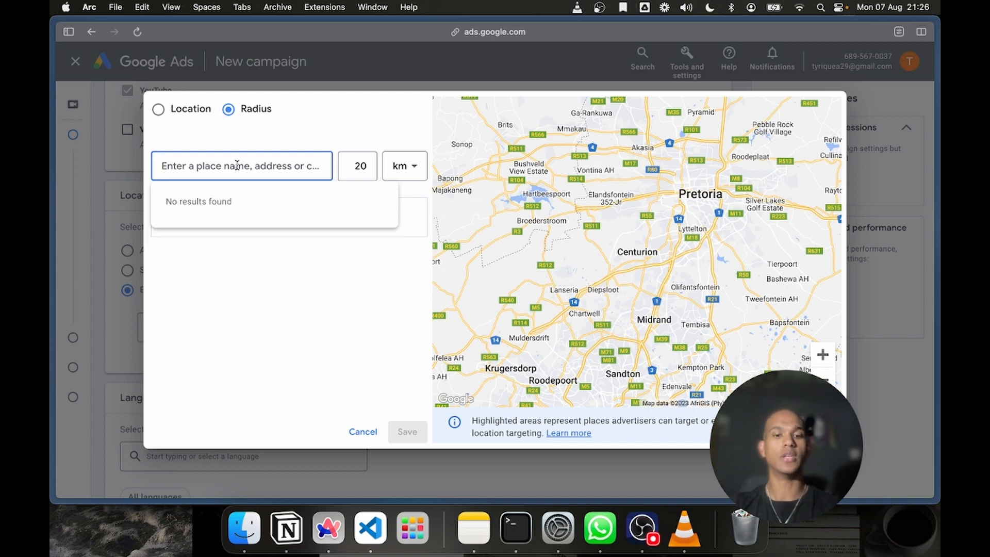
type("ran")
key("BackSpace")
key("BackSpace")
key("BackSpace")
type("R")
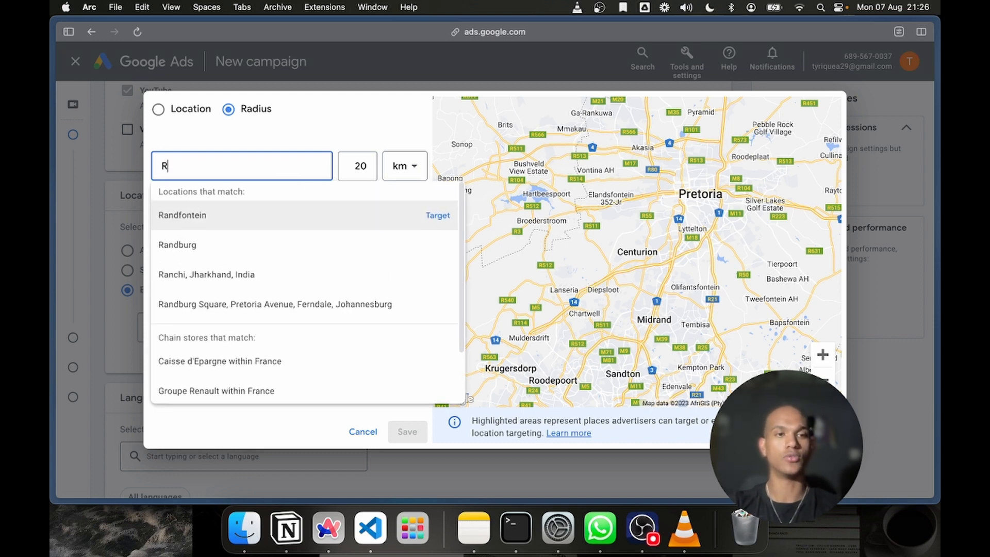
type("andburg")
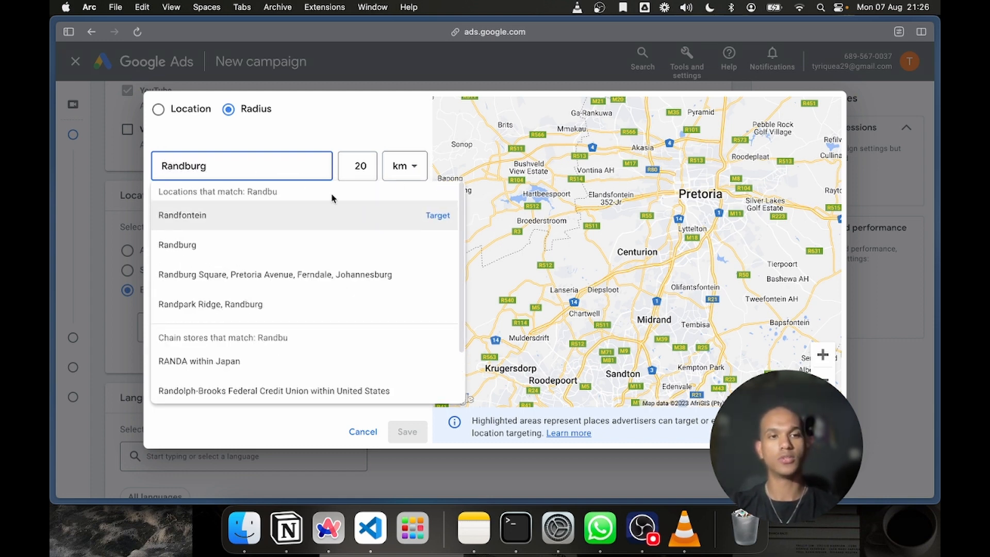
left_click(428, 214)
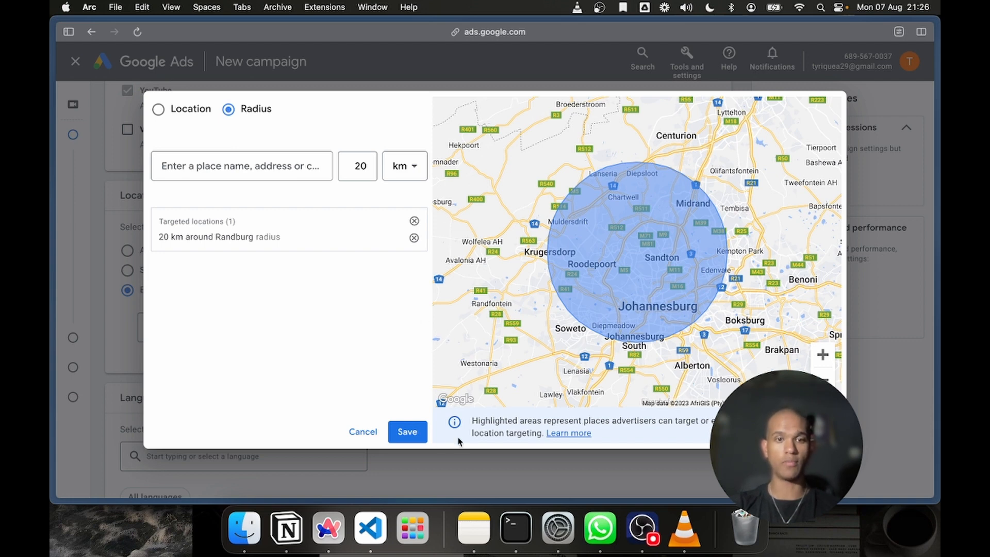
Try to change the targeting radius around Randburg to 35 km and then to 25 km
right_click(413, 433)
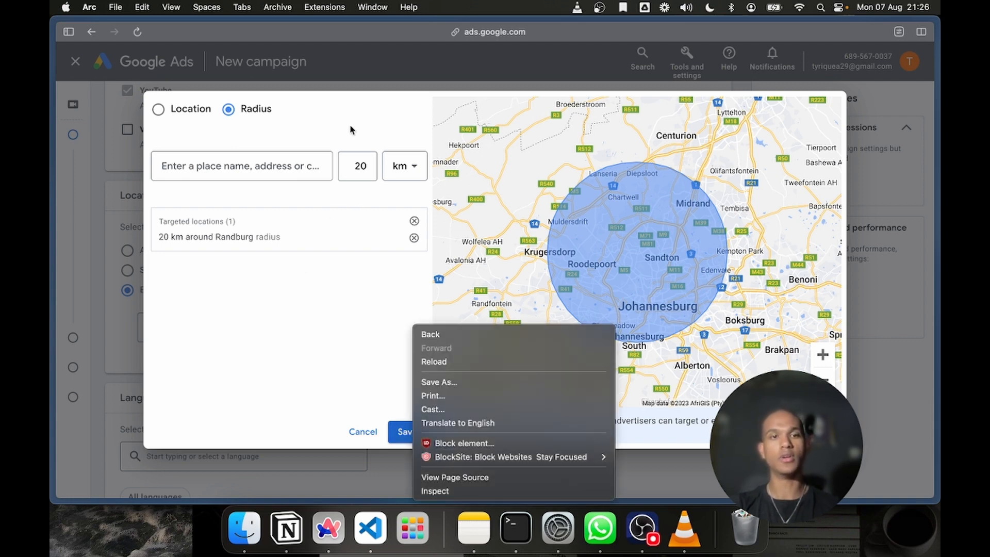
left_click(362, 157)
double_click(362, 159)
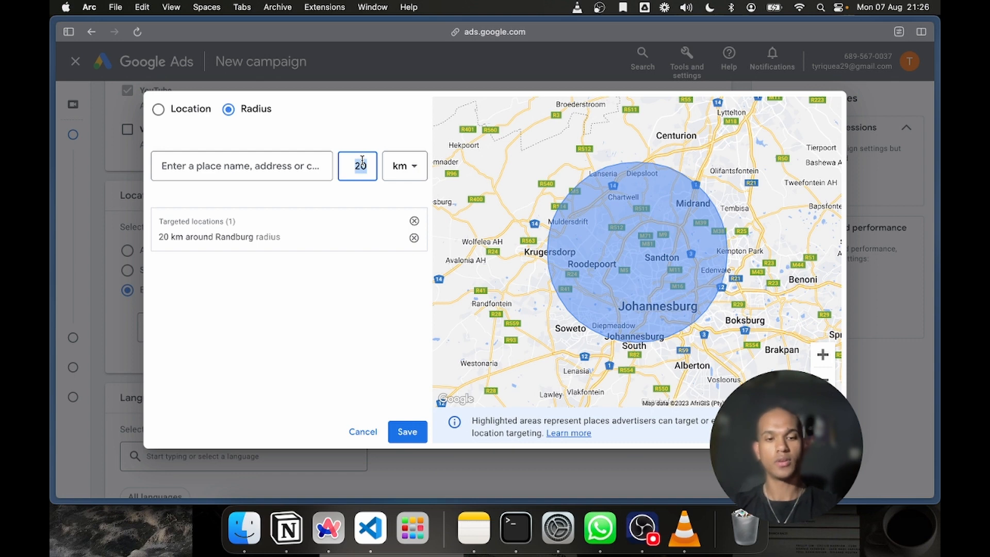
type("3")
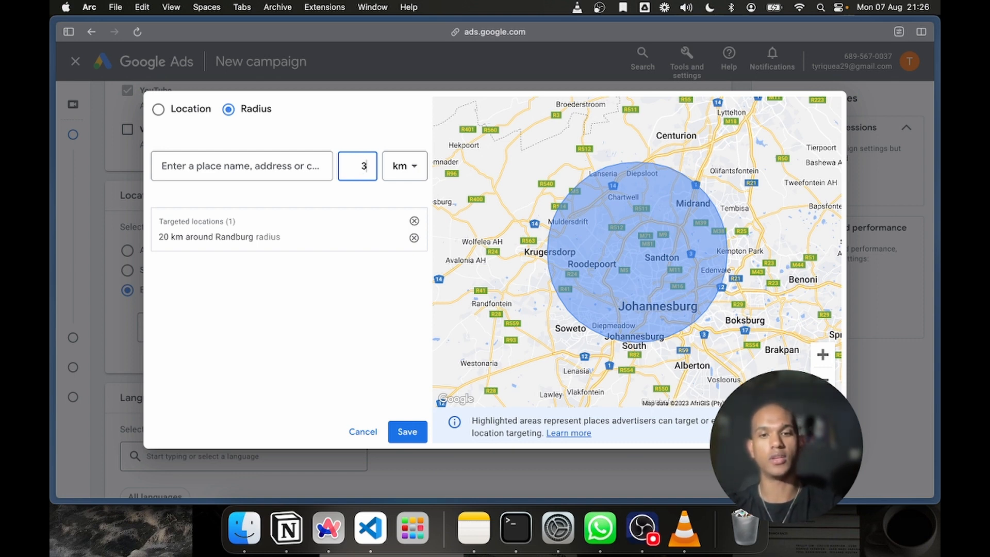
type("50")
key("BackSpace")
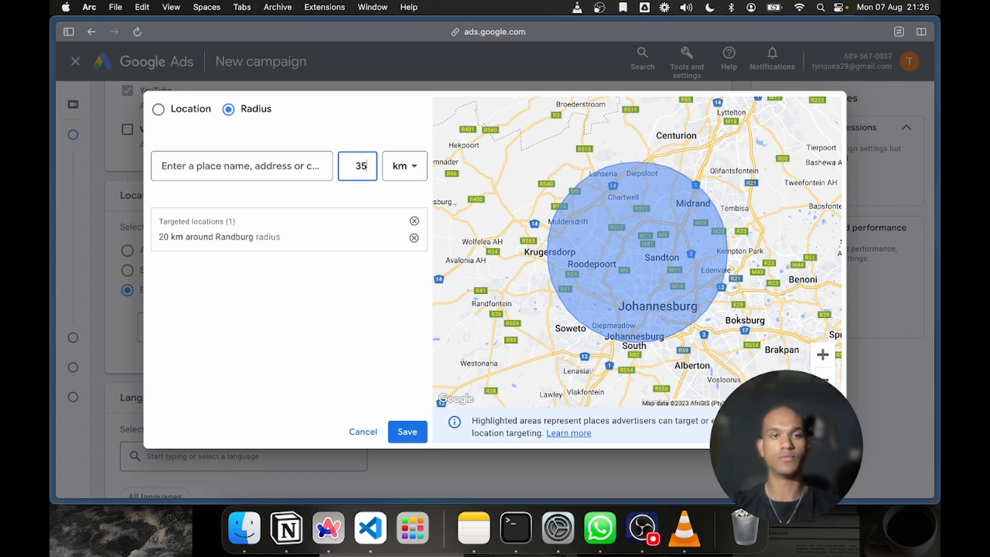
key("BackSpace")
key("BackSpace")
type("2")
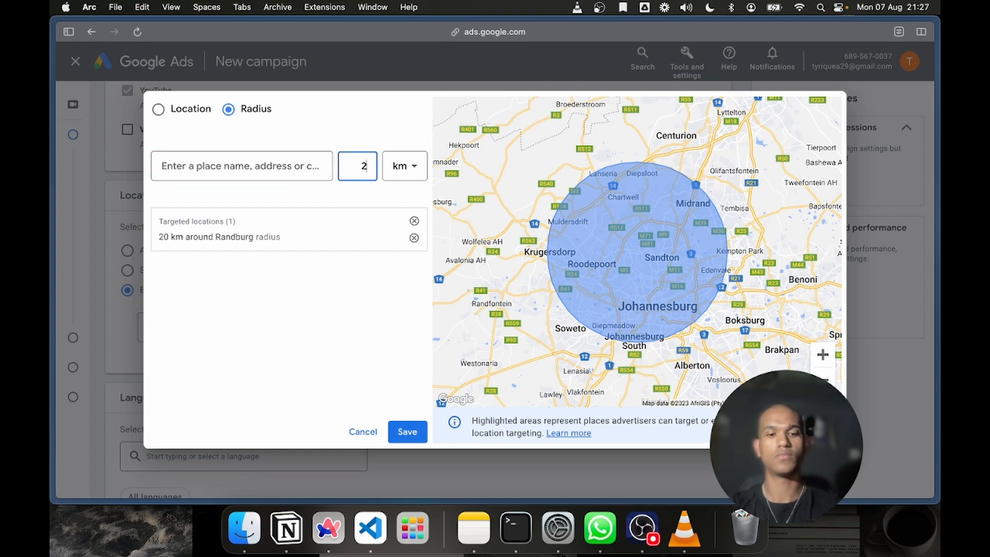
left_click(430, 429)
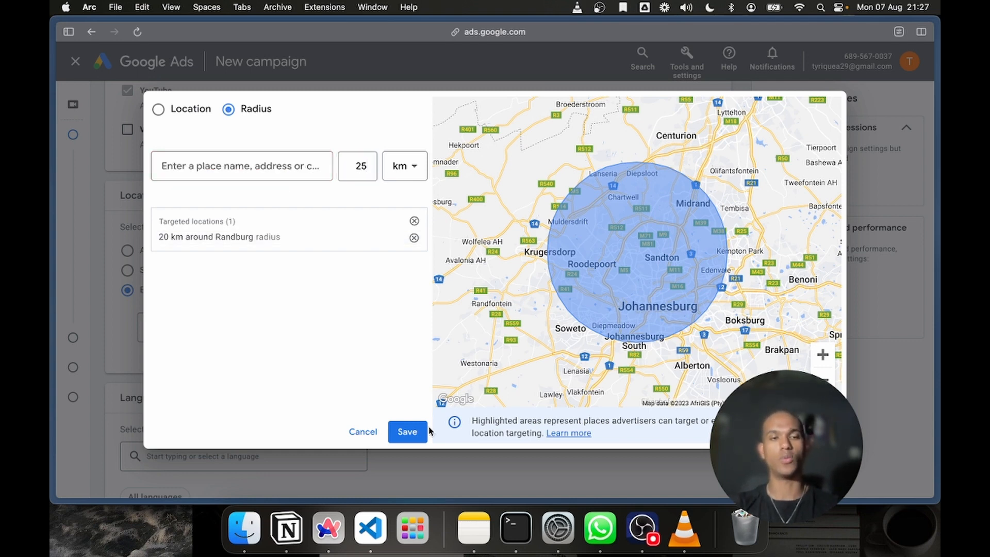
Save the targeted radius around Randburg and review the campaign's network, location and language settings
left_click(408, 433)
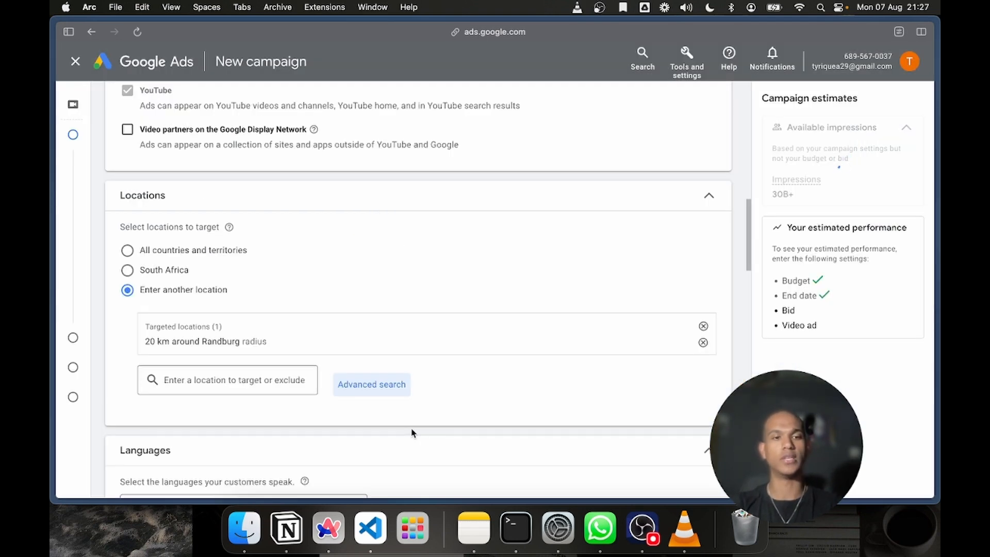
scroll(390, 368, "down", 3)
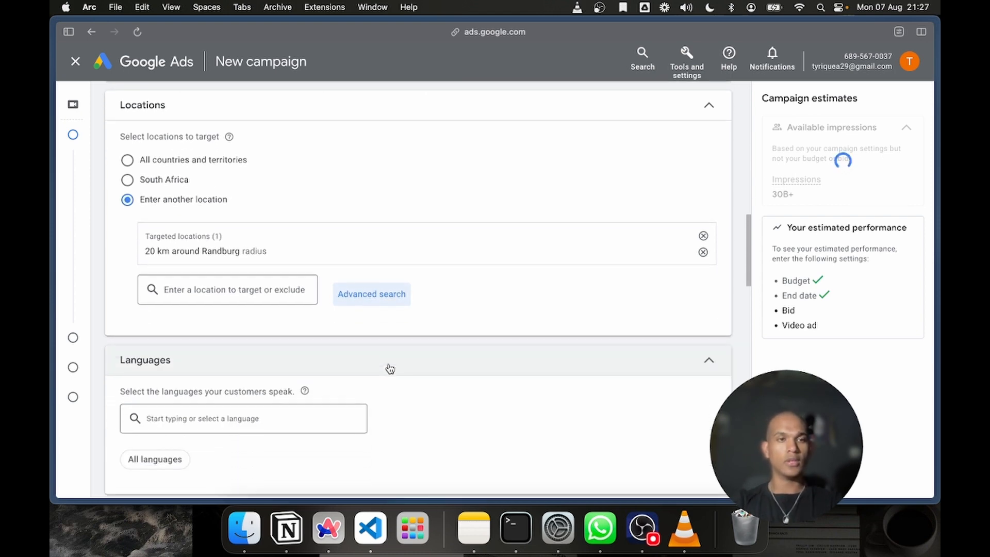
scroll(390, 369, "down", 4)
scroll(390, 369, "up", 10)
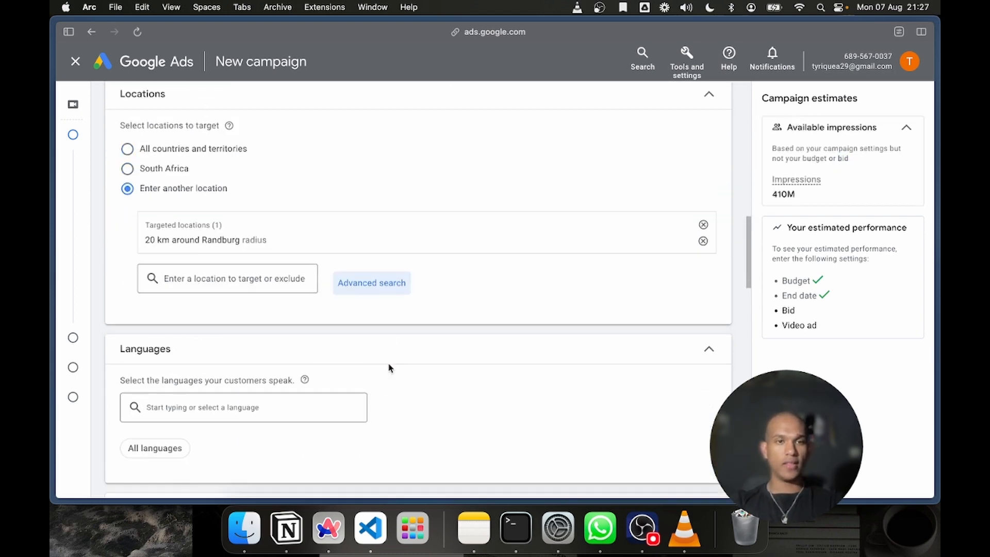
scroll(311, 289, "down", 13)
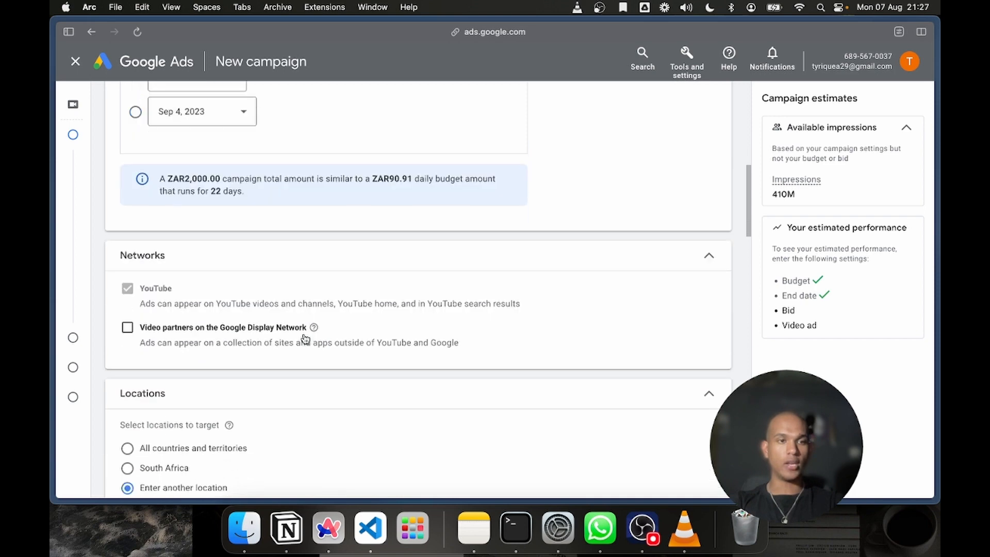
scroll(305, 338, "up", 5)
scroll(305, 354, "down", 3)
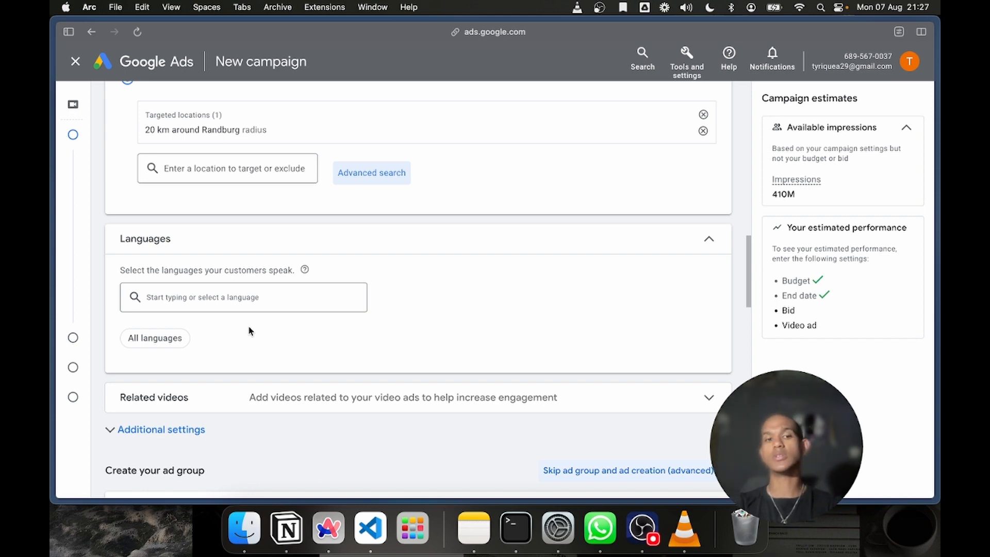
Examine the option for adding related videos, close it and expand the campaign's additional settings
scroll(249, 328, "down", 4)
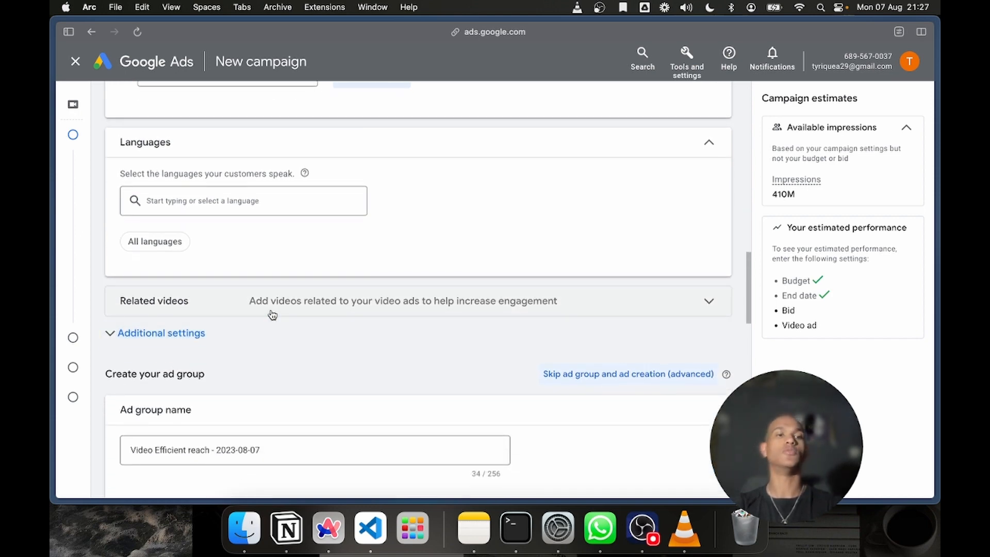
left_click(272, 309)
left_click(272, 309)
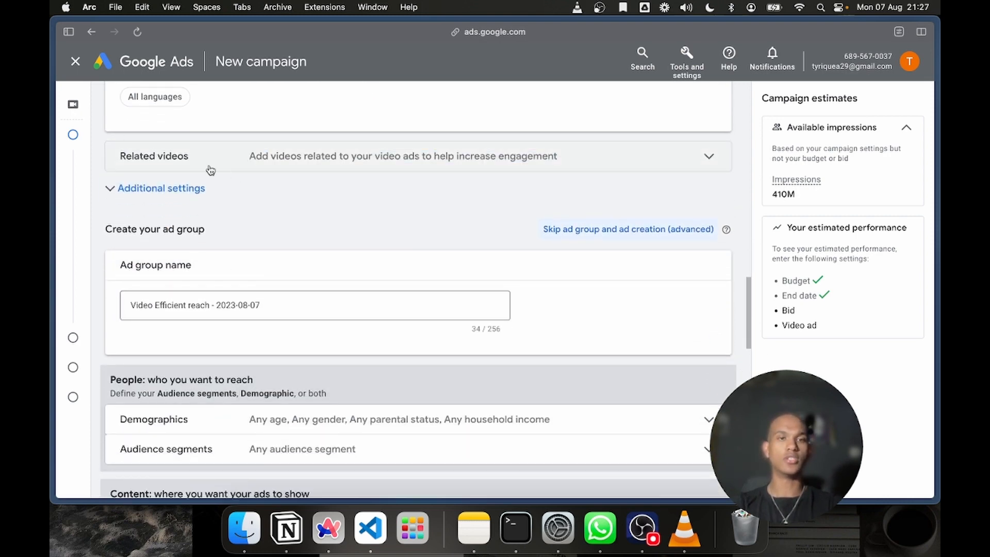
left_click(146, 156)
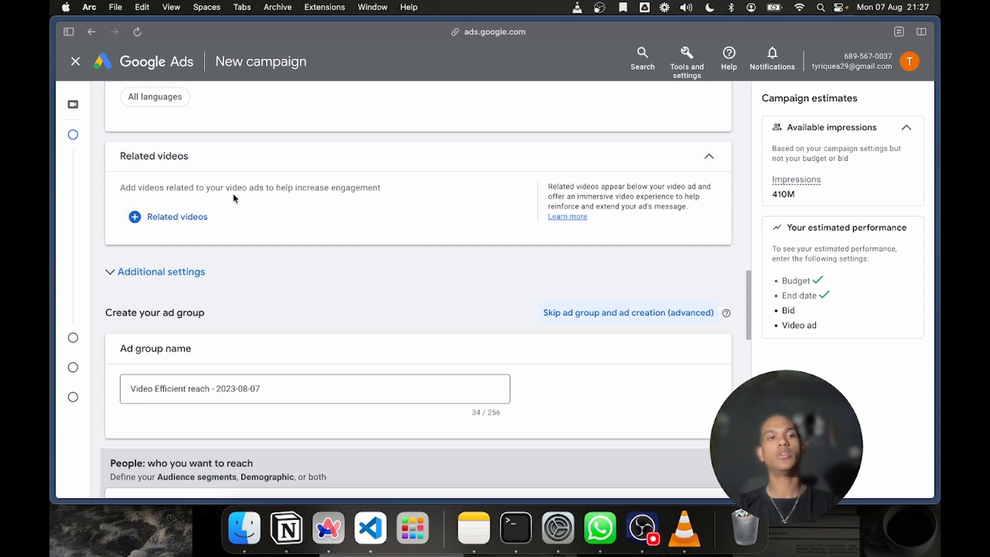
triple_click(144, 160)
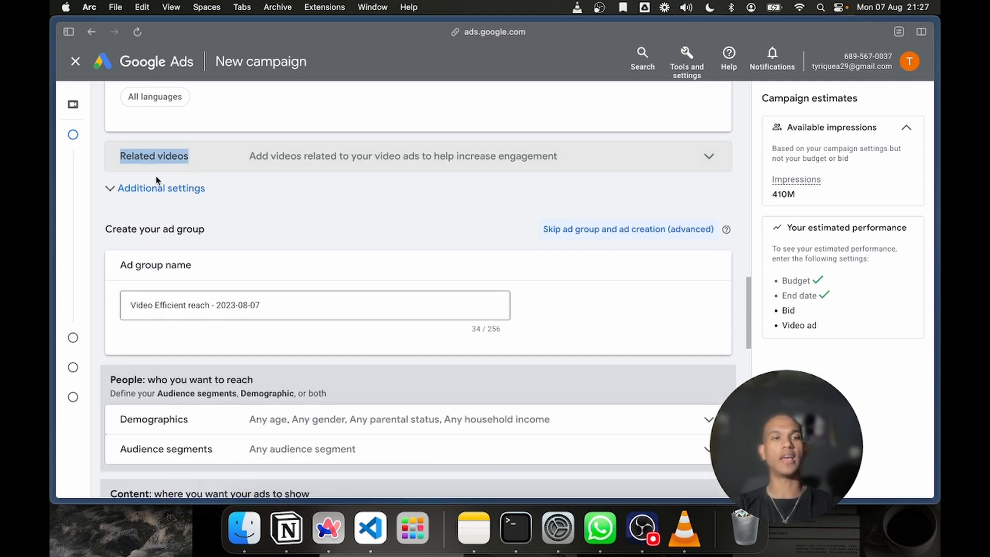
double_click(207, 170)
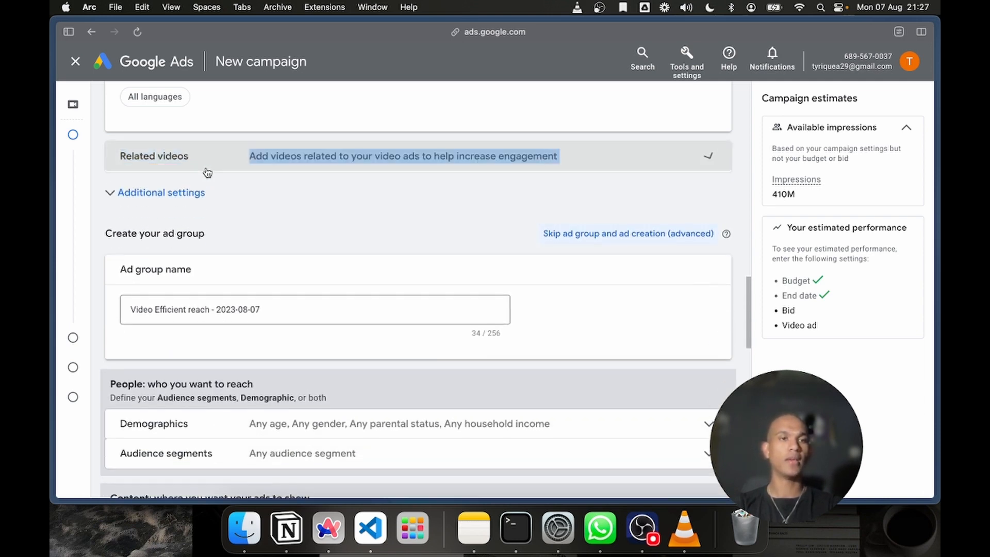
left_click(151, 200)
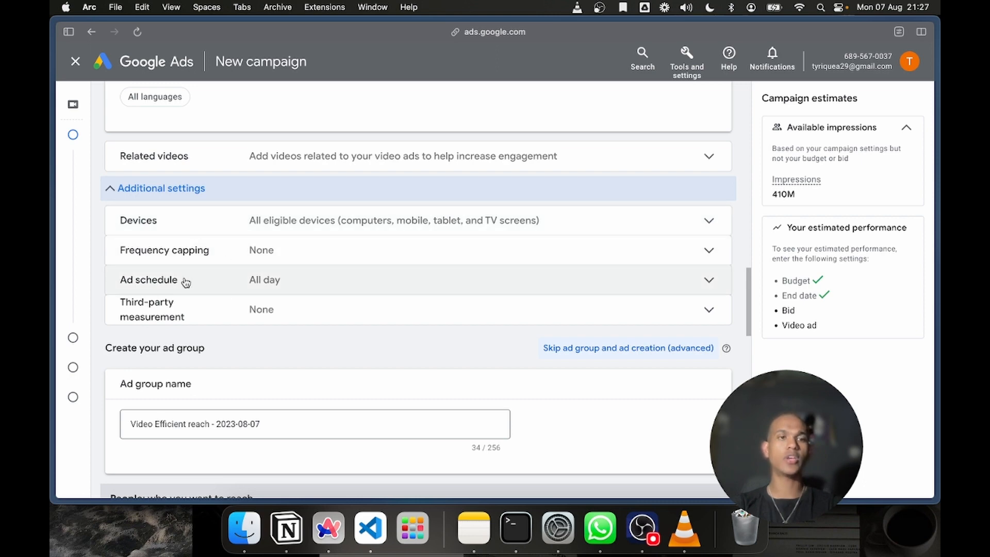
Collapse the additional settings and name the ad group Gauteng Seller Ads
left_click(177, 190)
scroll(270, 229, "down", 2)
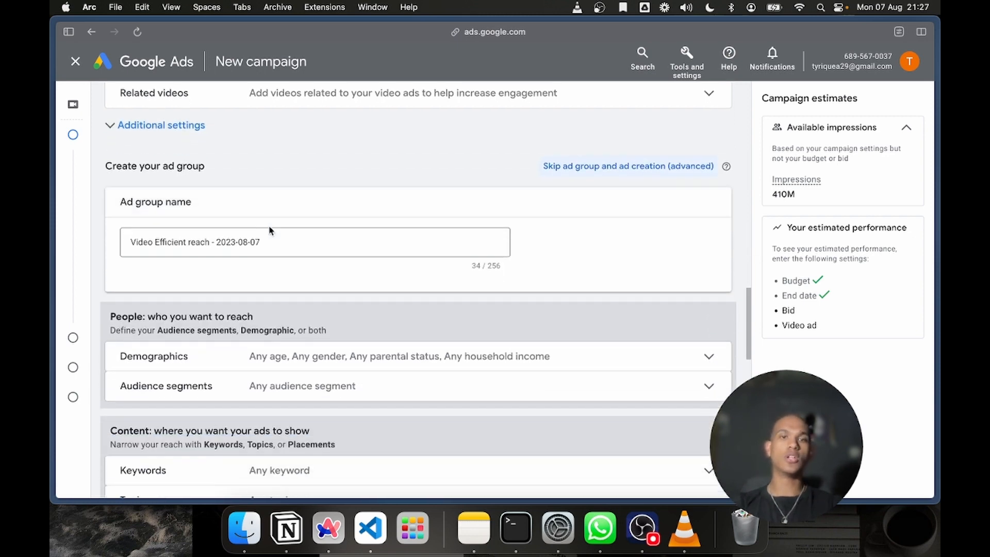
scroll(270, 228, "down", 1)
left_click(269, 227)
key("super+a")
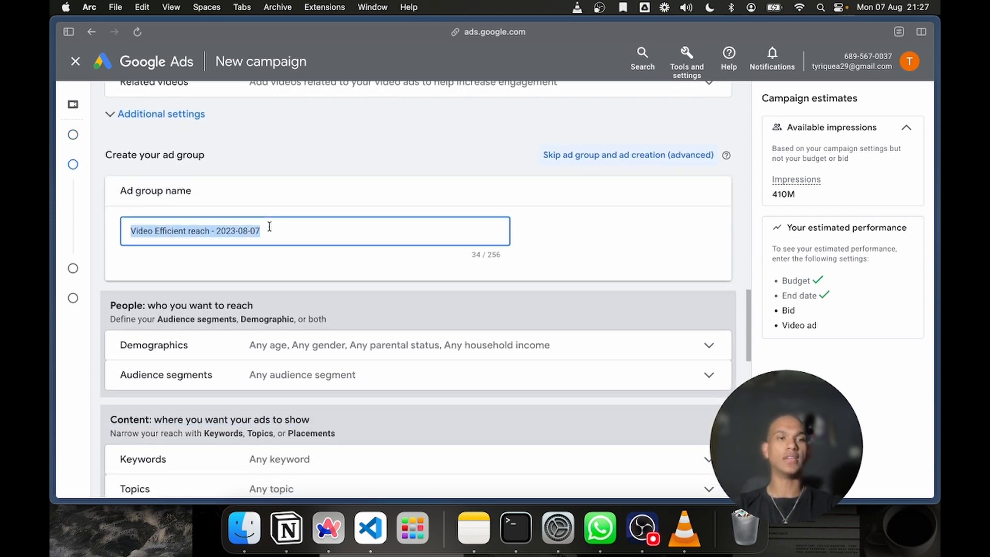
type("Ran")
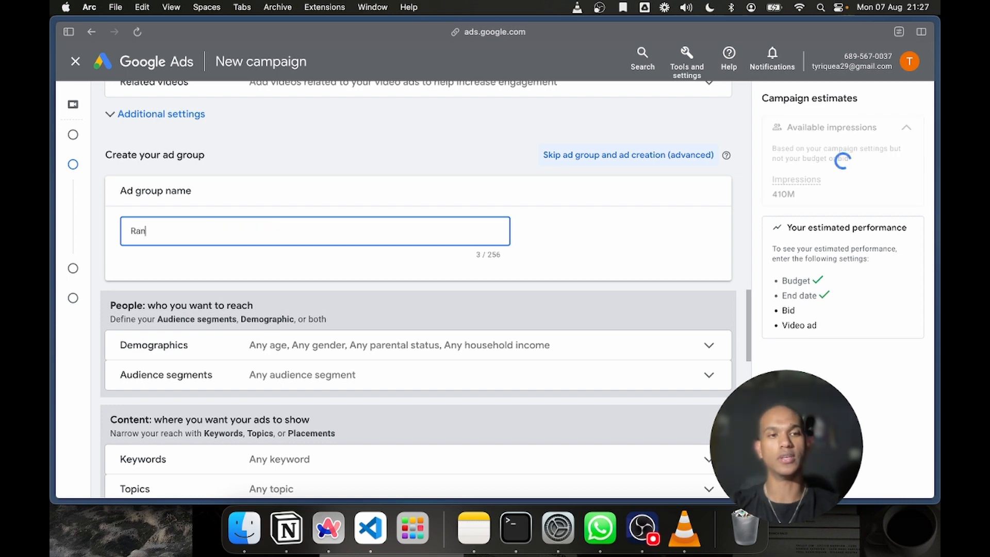
key("BackSpace")
key("BackSpace")
key("BackSpace")
type("Gautneg")
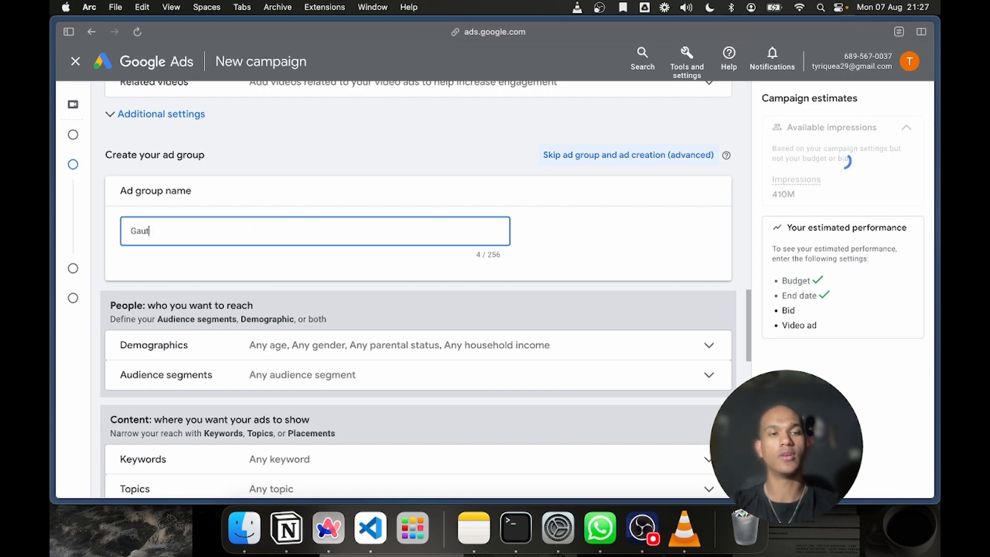
key("BackSpace")
key("BackSpace")
key("BackSpace")
type("rng")
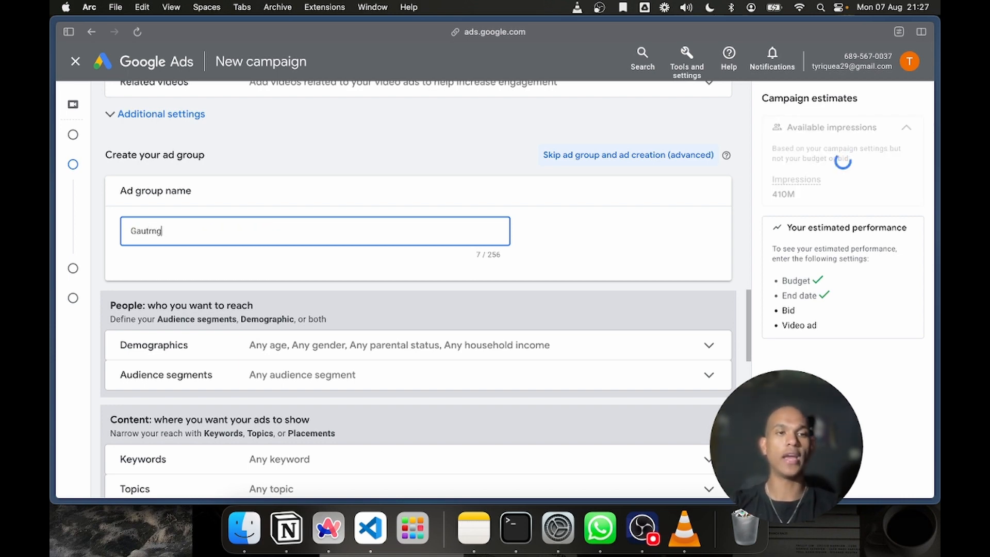
key("BackSpace")
key("BackSpace")
key("BackSpace")
type("eng ")
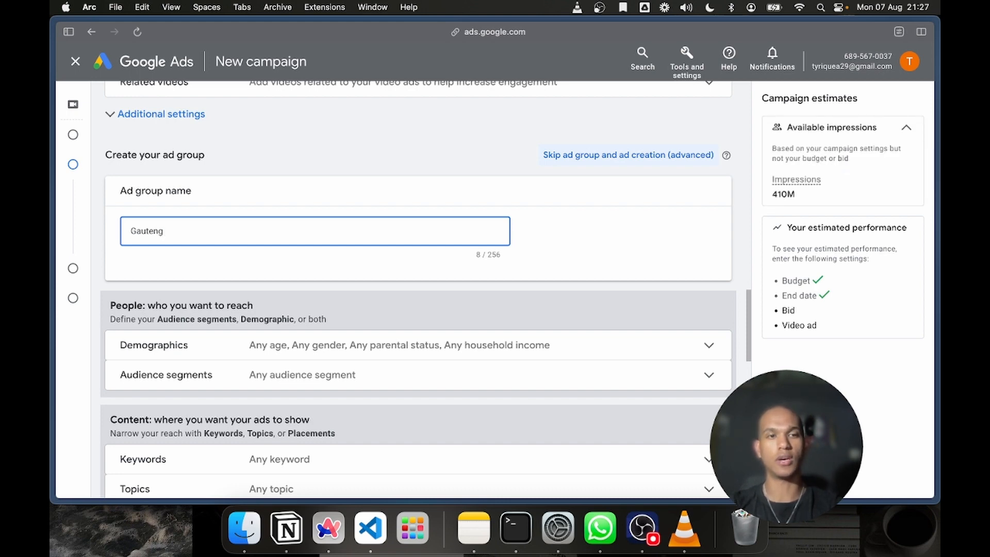
type("S")
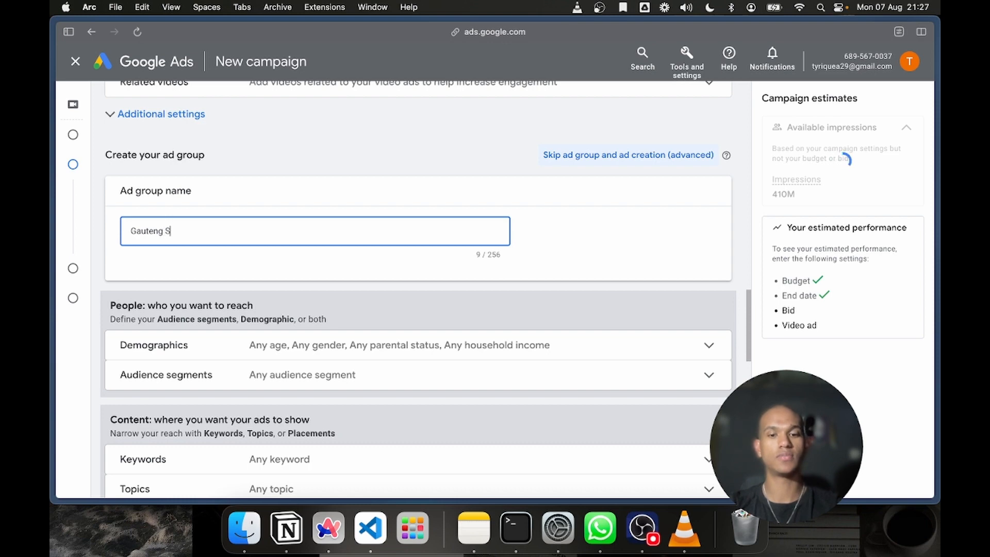
type("eller Ads")
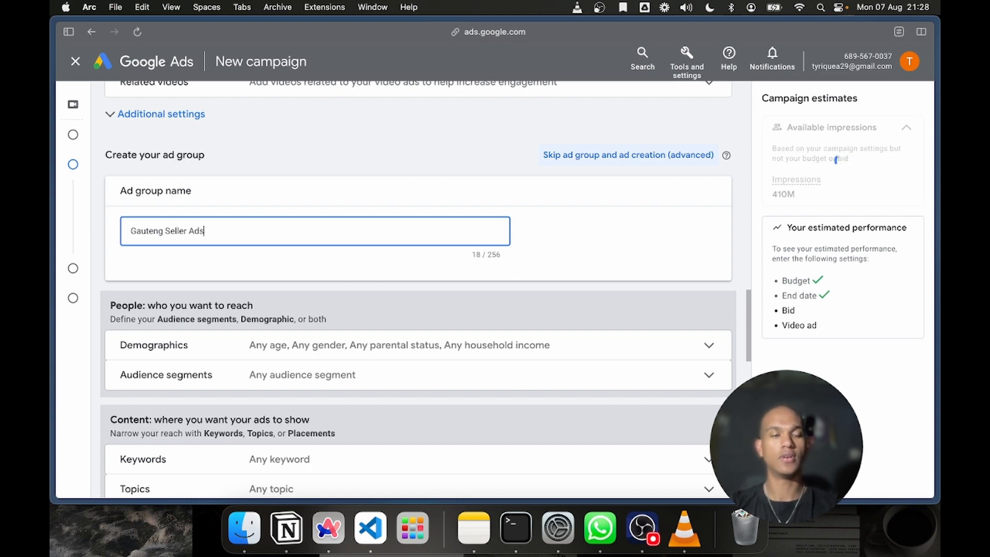
Review the ad group's demographic options for gender, age, parental status and household income, then collapse them
scroll(303, 301, "down", 3)
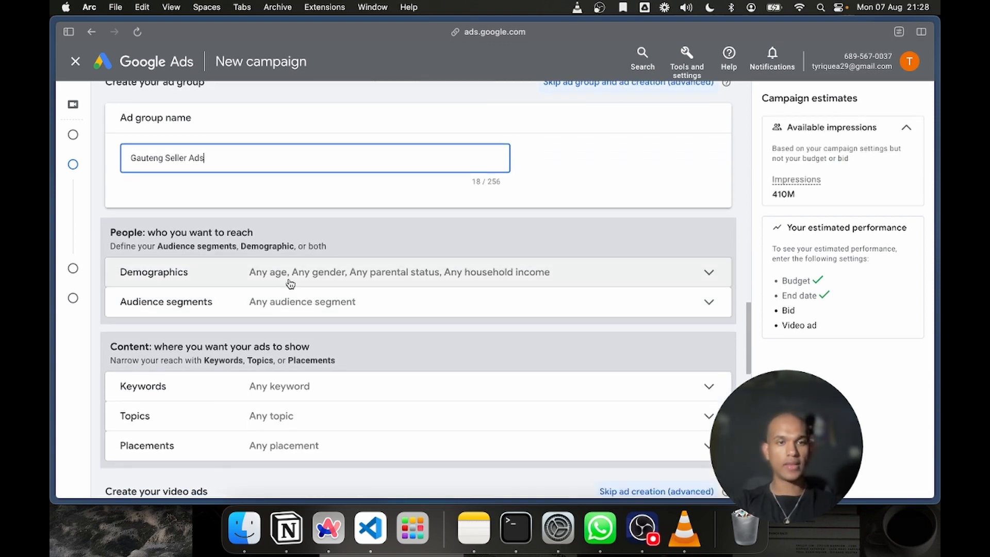
left_click(289, 283)
scroll(320, 316, "down", 4)
scroll(316, 316, "up", 4)
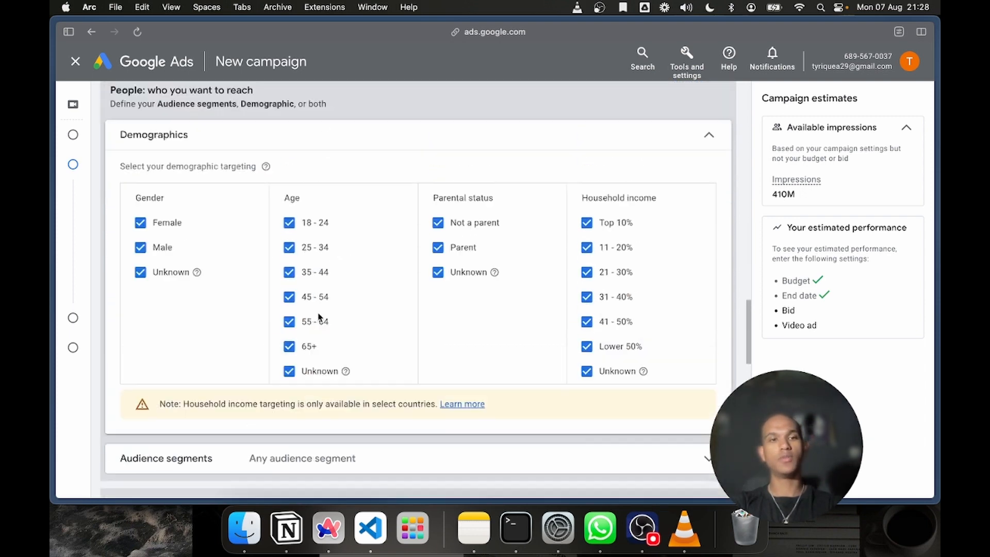
scroll(320, 316, "down", 3)
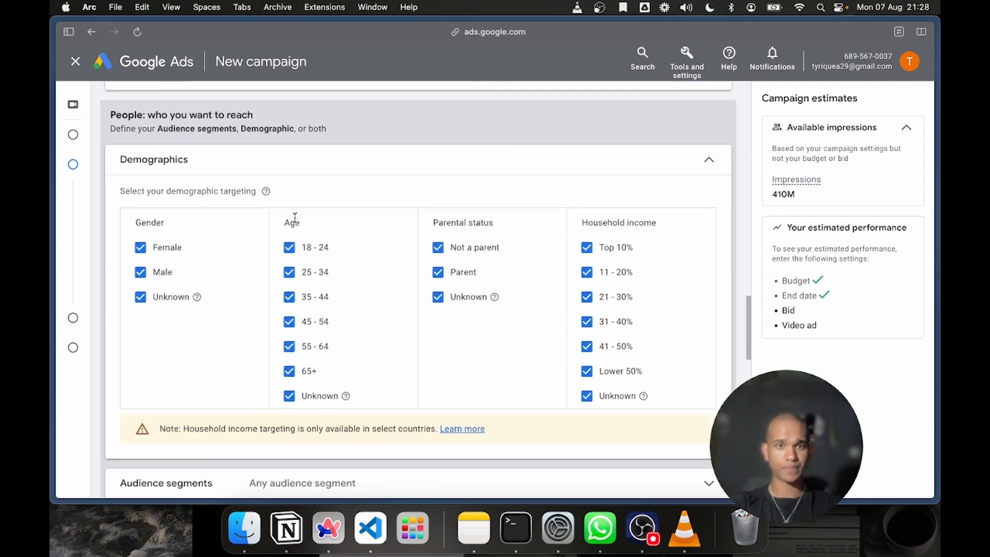
left_click(210, 154)
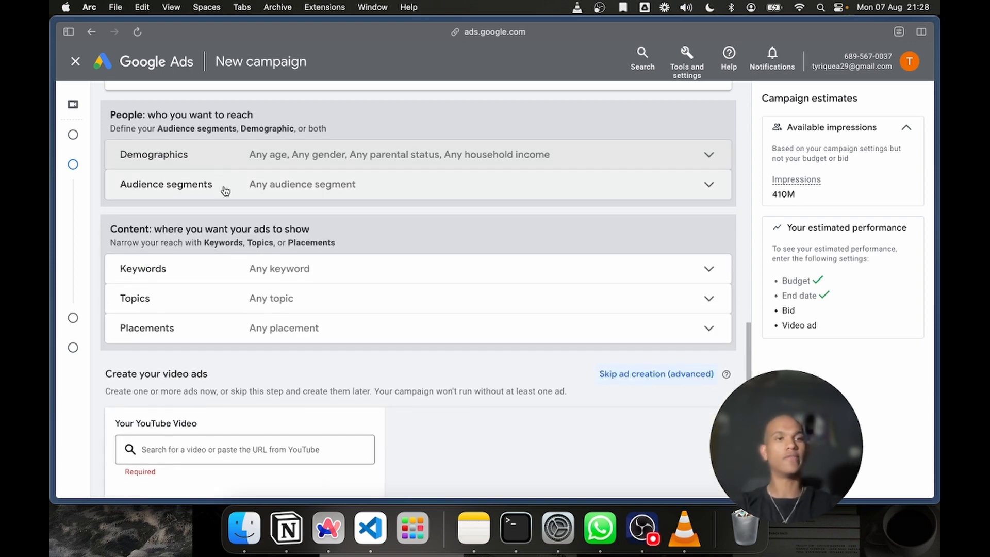
Open the ad group's audience segments and browse the available segment categories
left_click(225, 189)
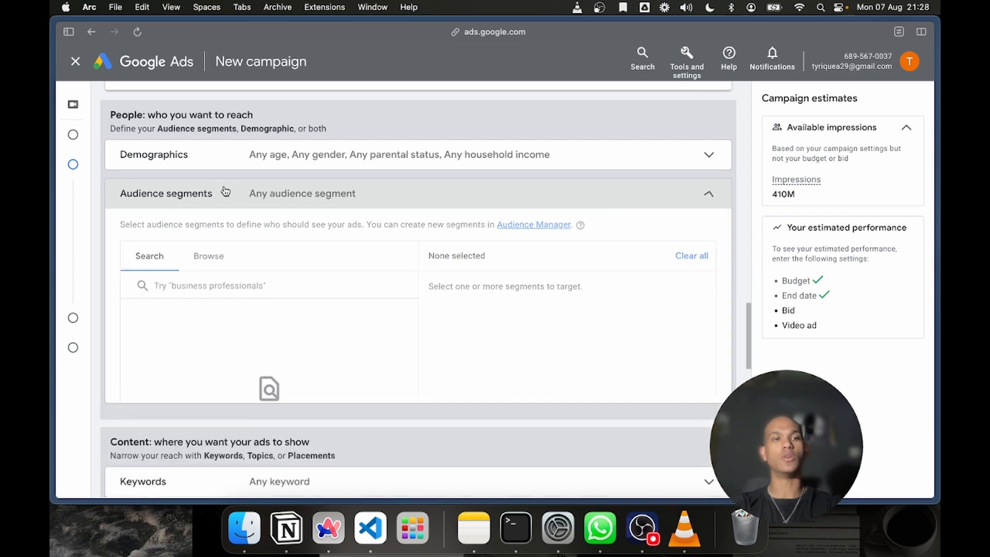
left_click(225, 192)
left_click(226, 191)
scroll(226, 191, "up", 1)
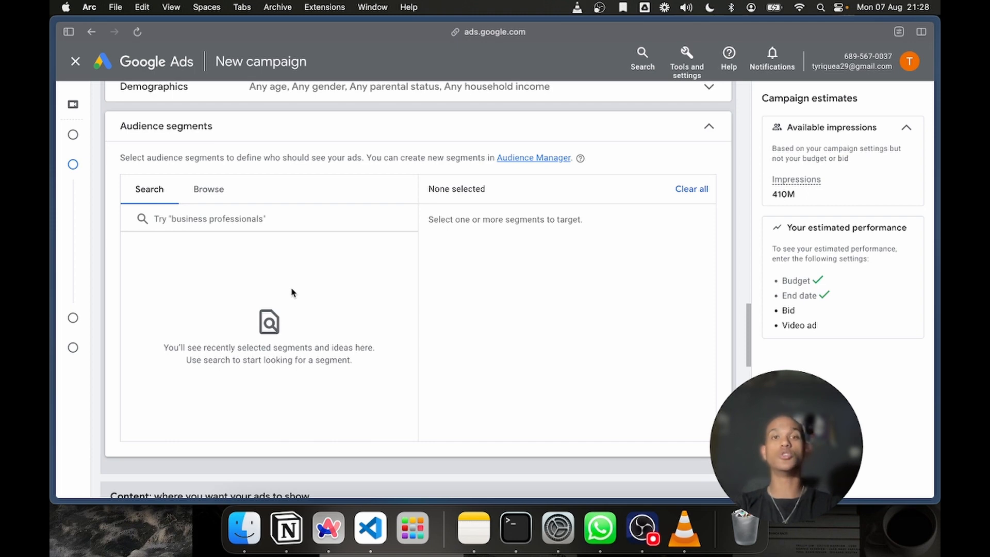
left_click(252, 224)
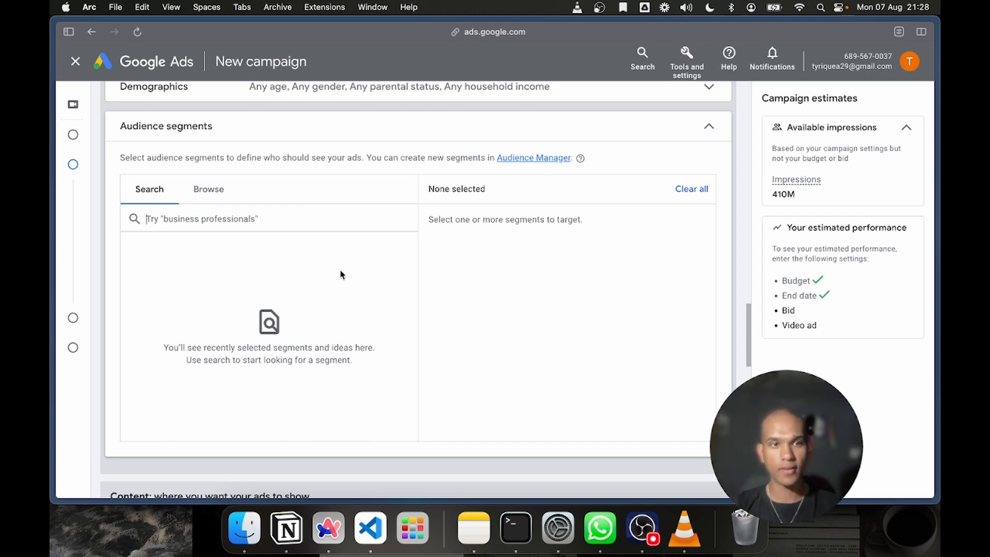
left_click(205, 184)
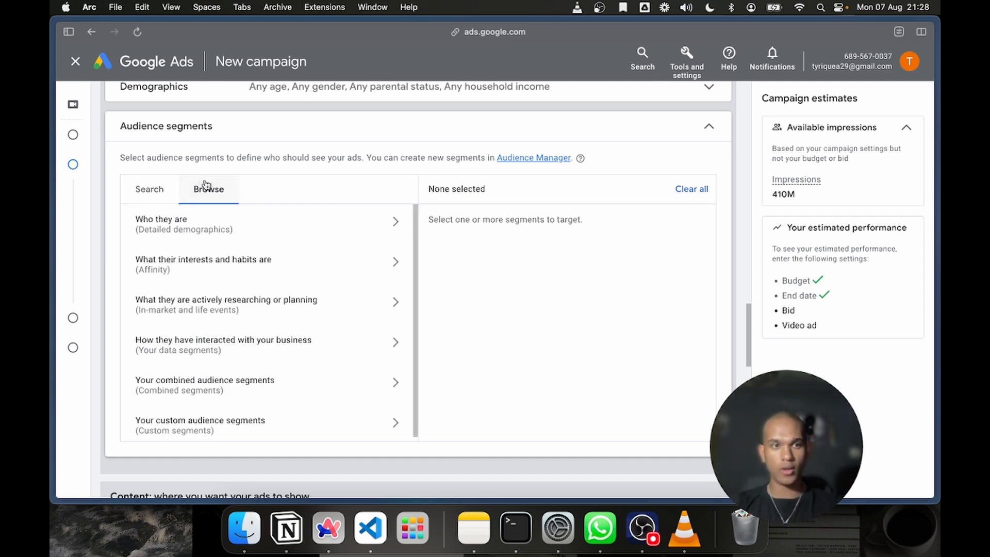
Search the audience segments for Moving and target the life events Moving and Moving Soon
left_click(171, 192)
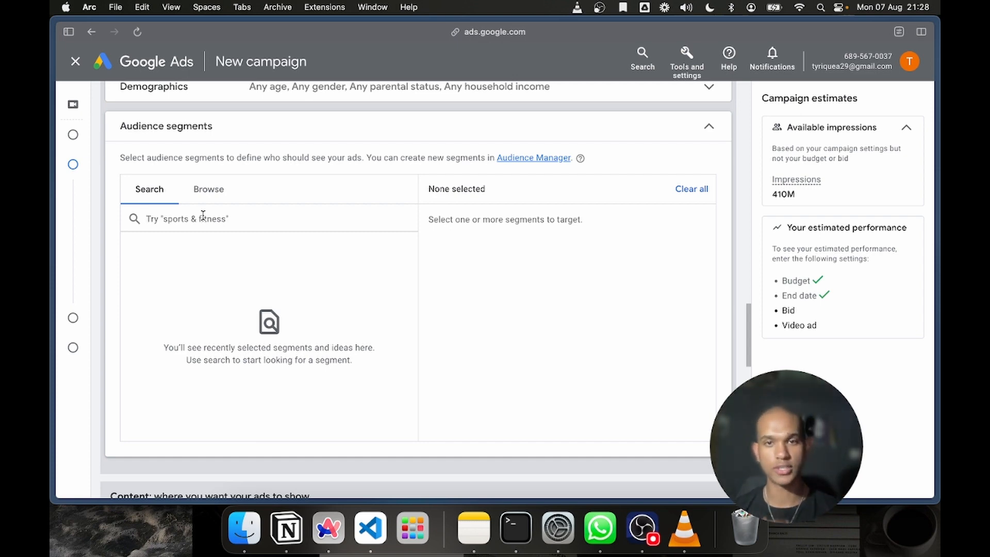
type("Movi")
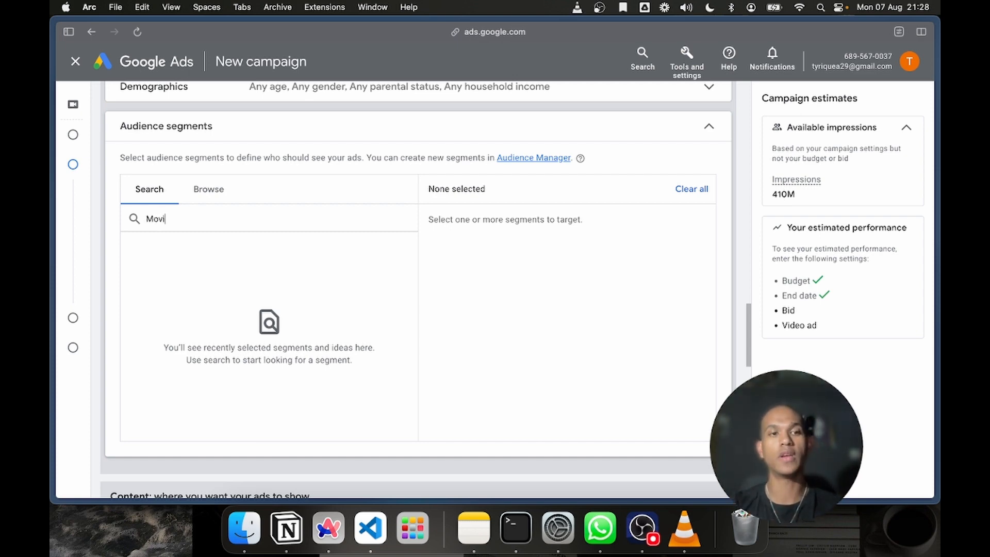
type("ng Co")
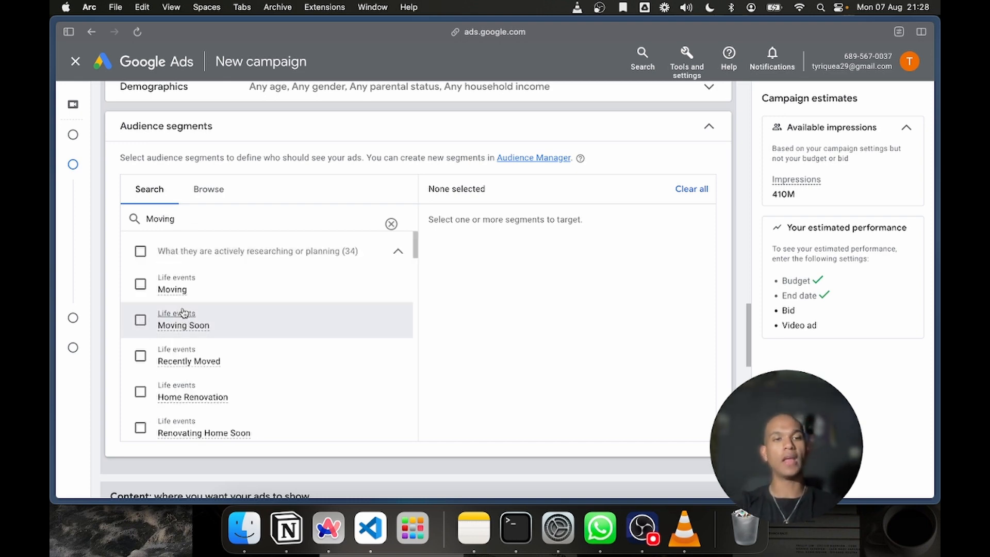
mouse_move(174, 299)
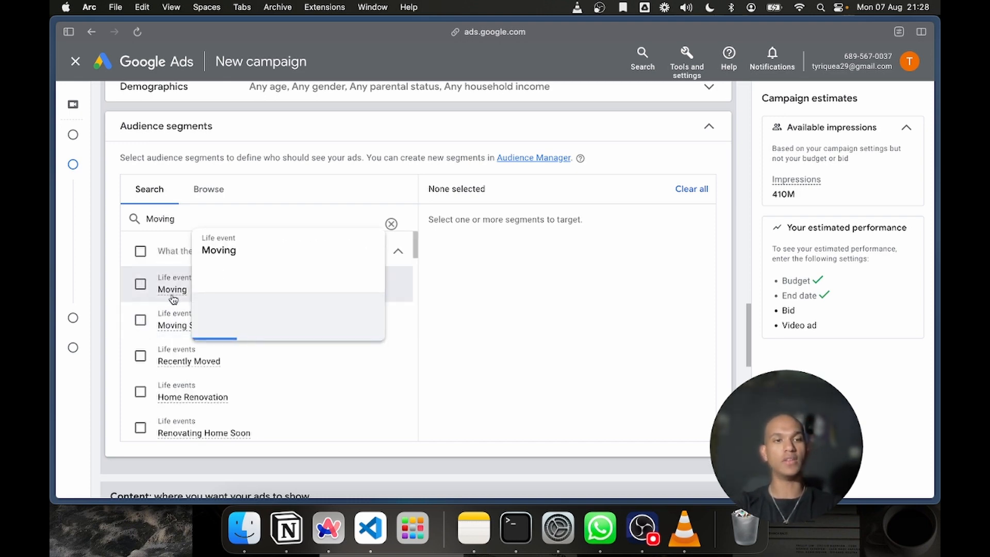
left_click(143, 287)
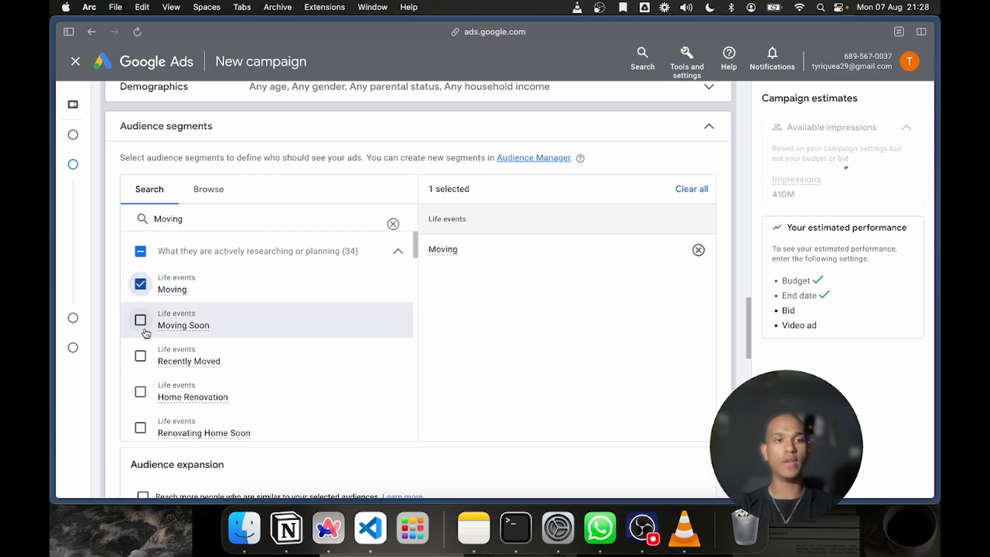
left_click(141, 324)
Add the life event segments Home Renovation, Renovating Home Soon and Recently Renovated Home to the targeted audience
scroll(194, 442, "down", 1)
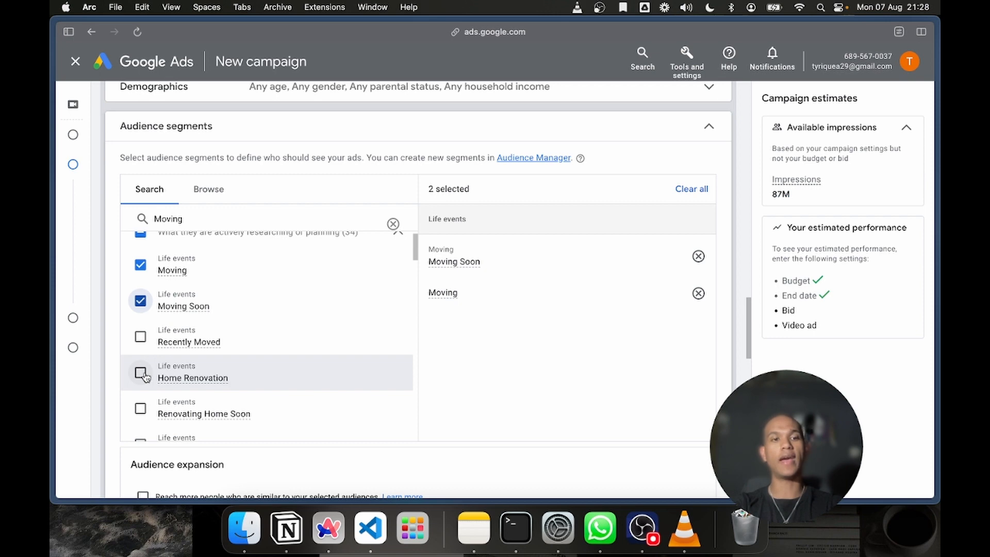
scroll(144, 377, "down", 2)
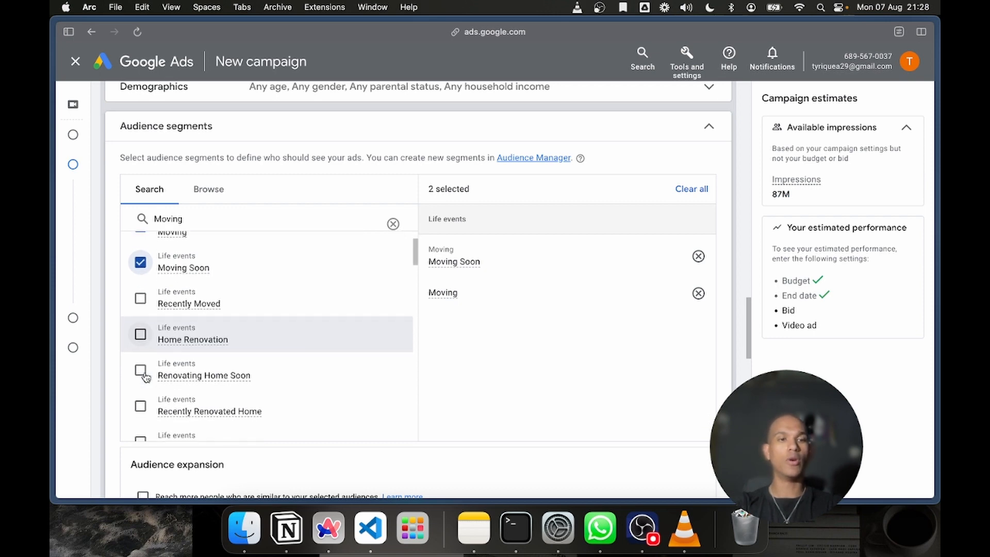
left_click(141, 336)
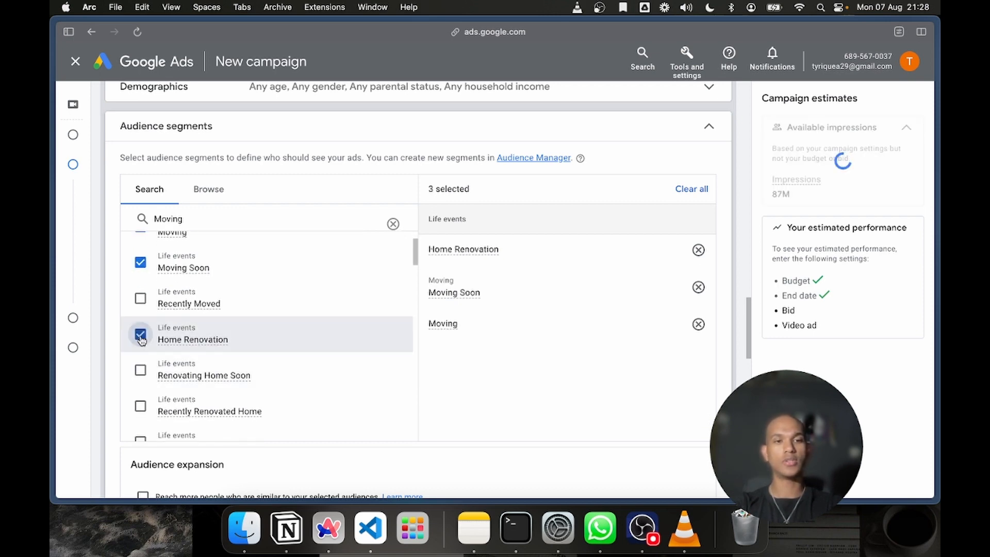
left_click(139, 372)
scroll(139, 375, "down", 2)
left_click(140, 368)
left_click(140, 369)
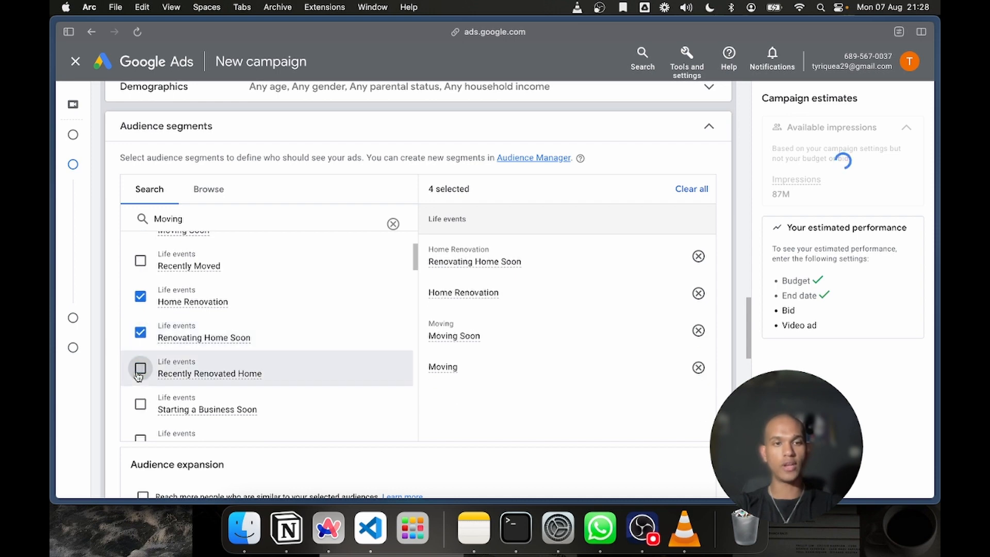
left_click(140, 380)
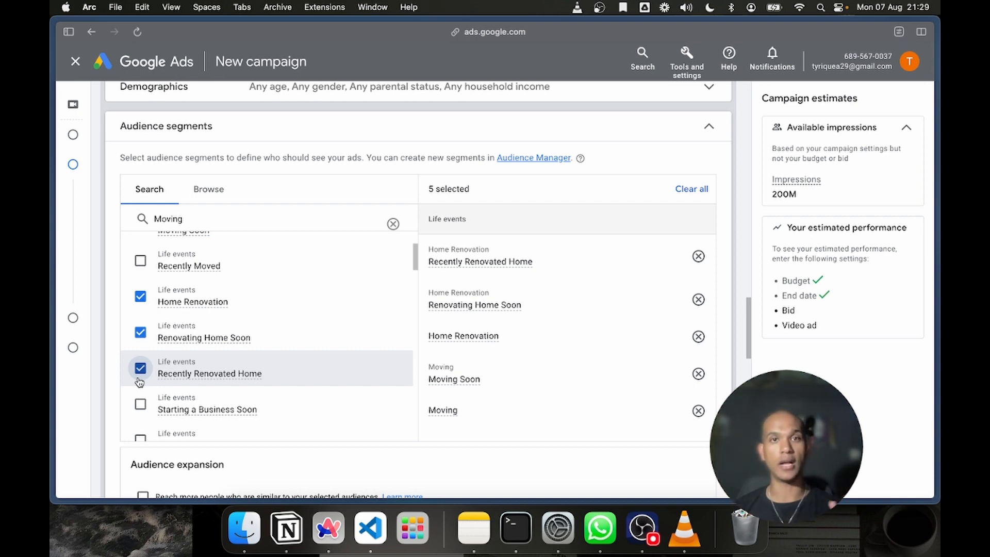
Add the Retirement segment, then add Recently Added Dog to Household and remove it again
scroll(139, 381, "down", 3)
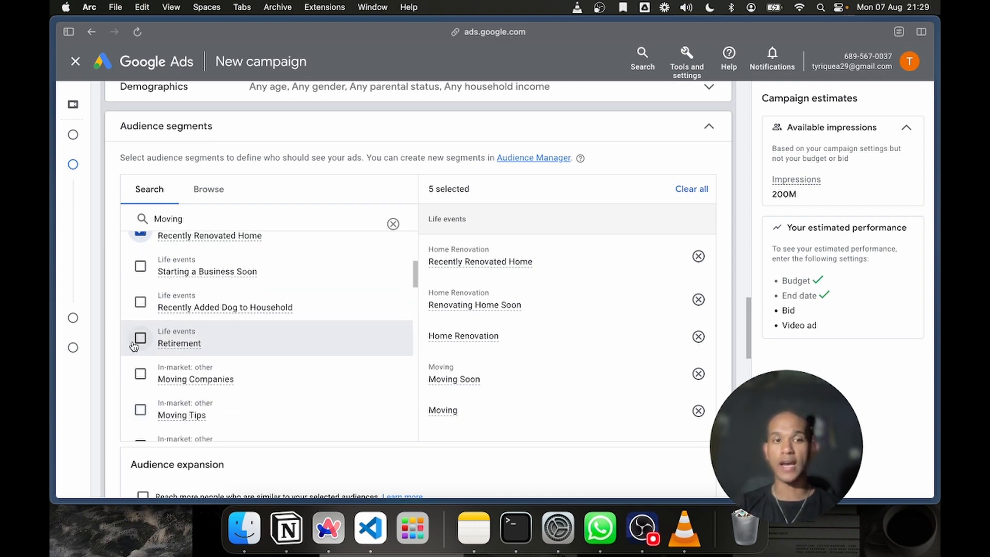
left_click(140, 341)
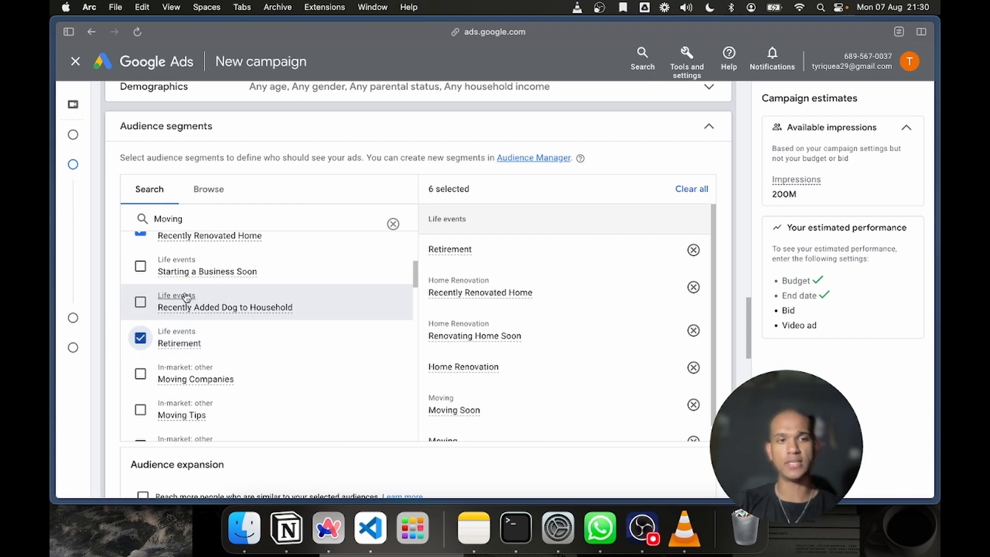
left_click(137, 313)
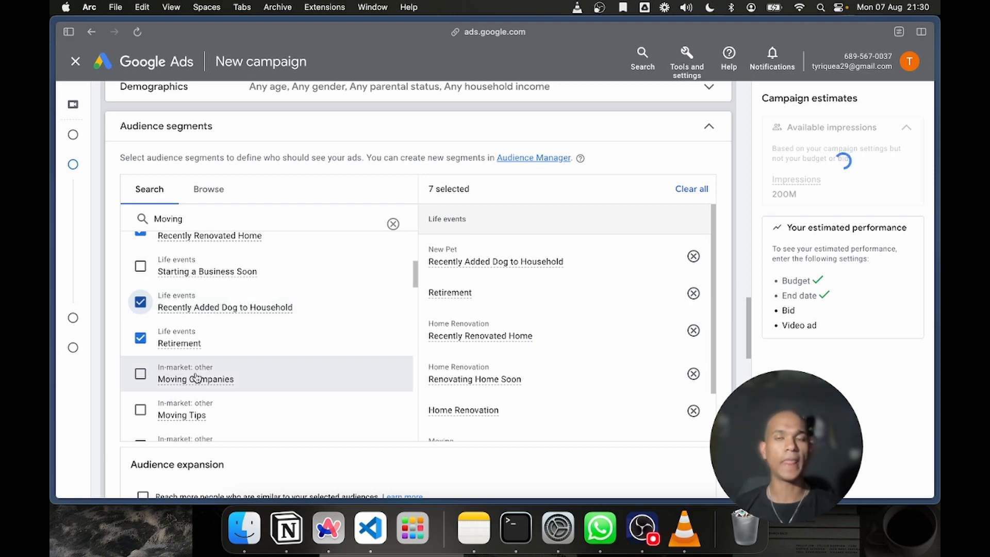
left_click(130, 312)
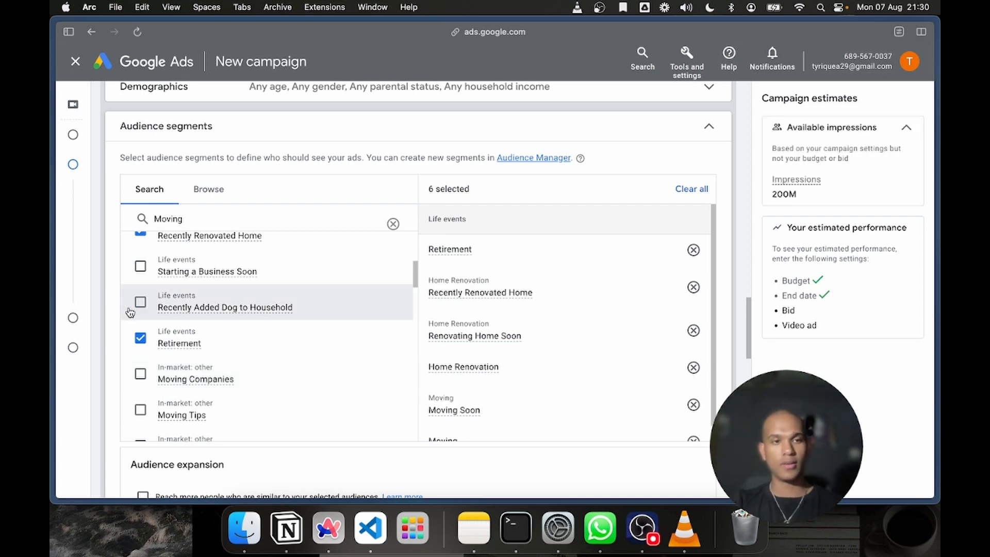
Add the in-market segments Moving Companies, Moving Tips, Moving Services, Packing and Moving Services, and Home Removal and Storage Services to the targeted audience
scroll(165, 350, "down", 1)
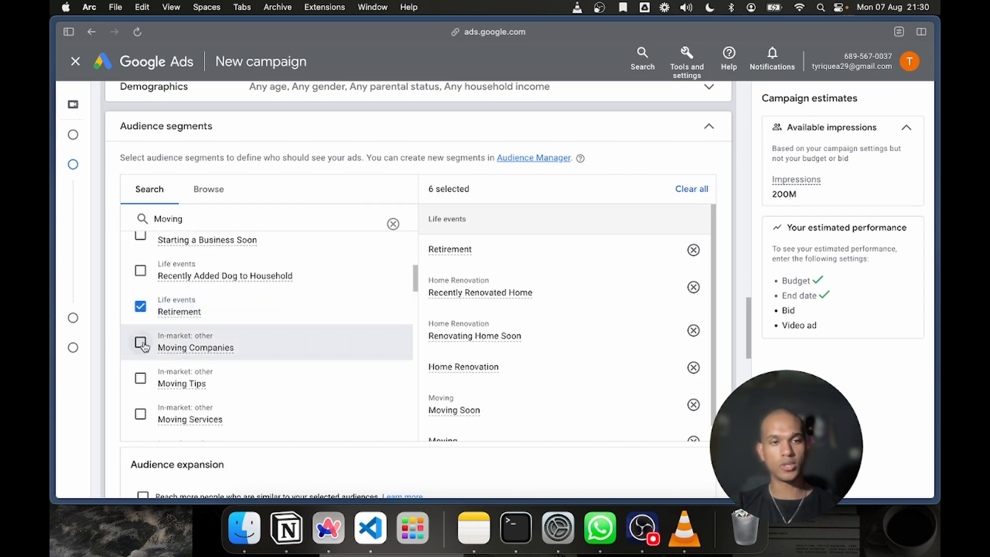
left_click(140, 343)
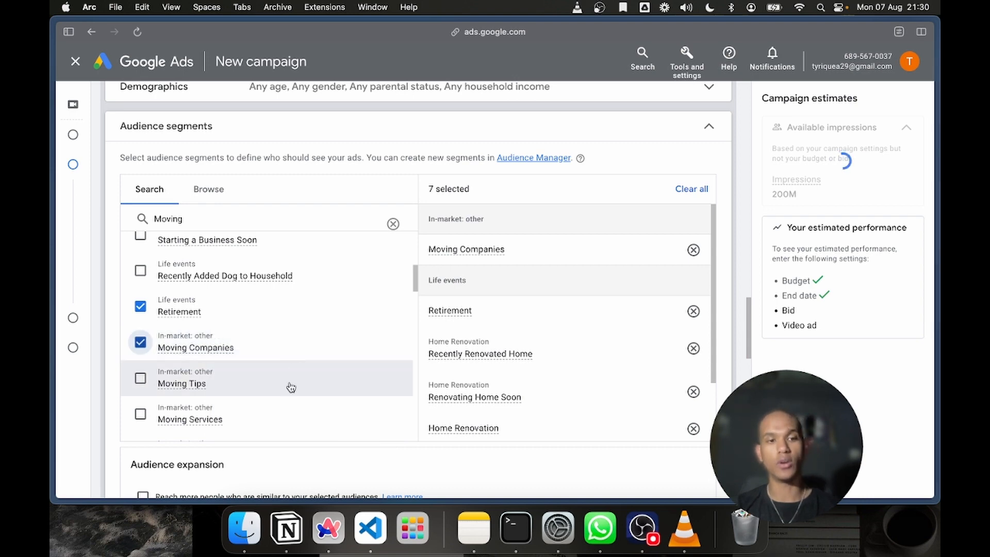
scroll(291, 388, "down", 2)
left_click(141, 326)
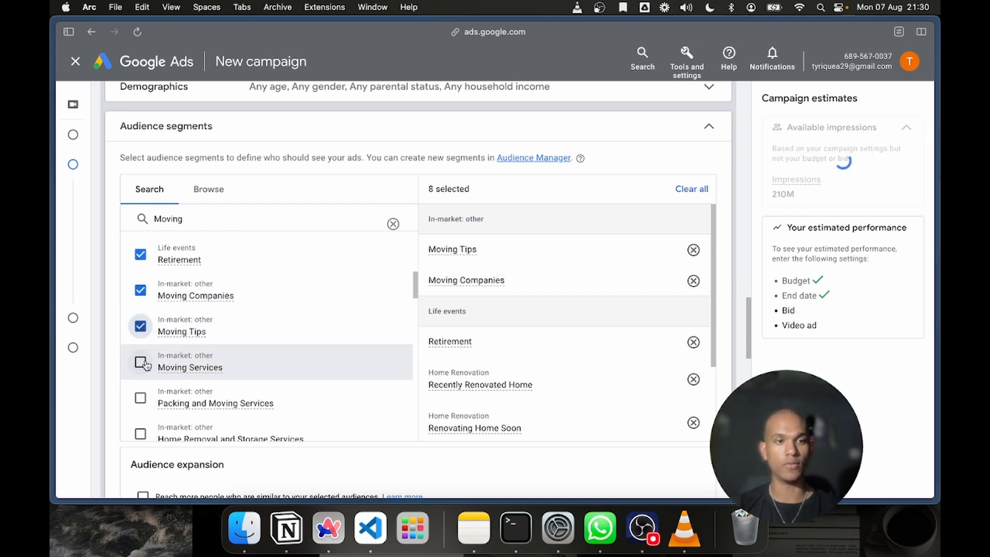
left_click(140, 363)
scroll(144, 361, "down", 2)
left_click(141, 349)
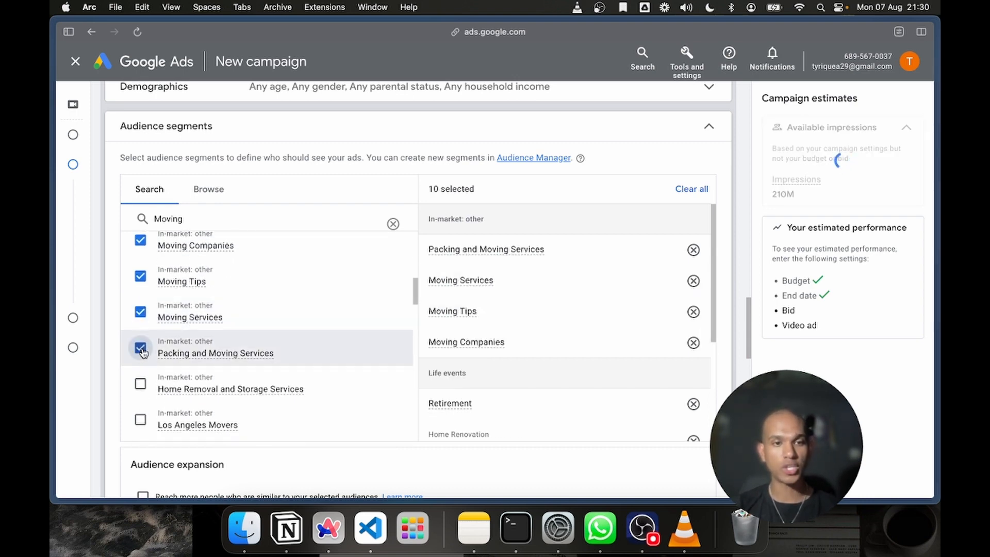
scroll(143, 353, "down", 1)
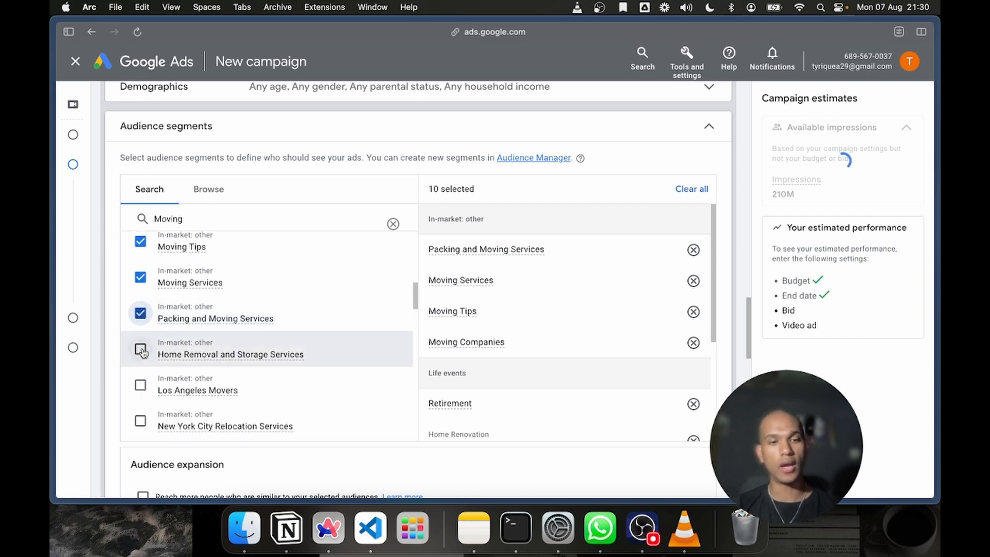
left_click(141, 350)
scroll(143, 352, "down", 1)
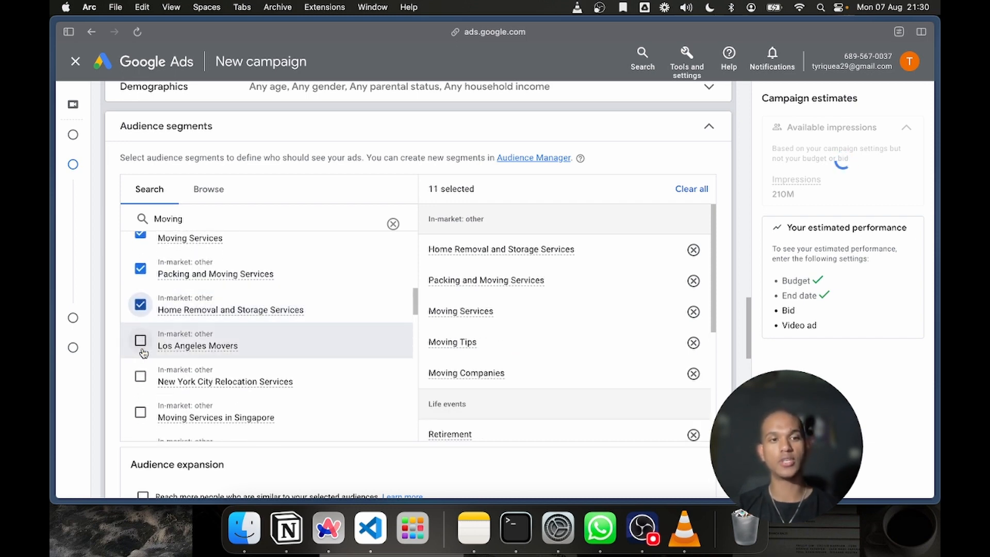
Add the in-market segments Moving & Relocation and Home Cleaning Services to the targeted audience
scroll(143, 353, "up", 1)
scroll(144, 353, "down", 4)
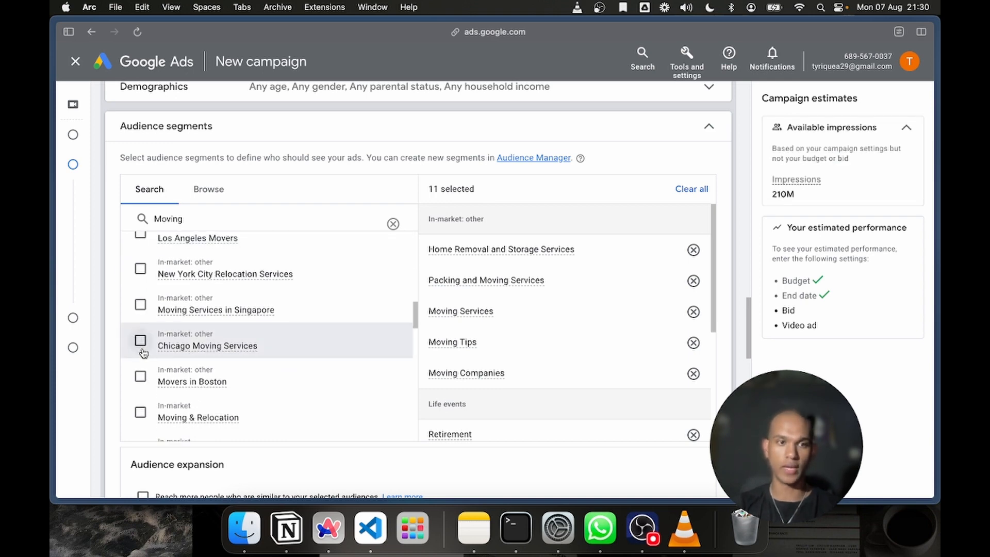
scroll(144, 353, "down", 1)
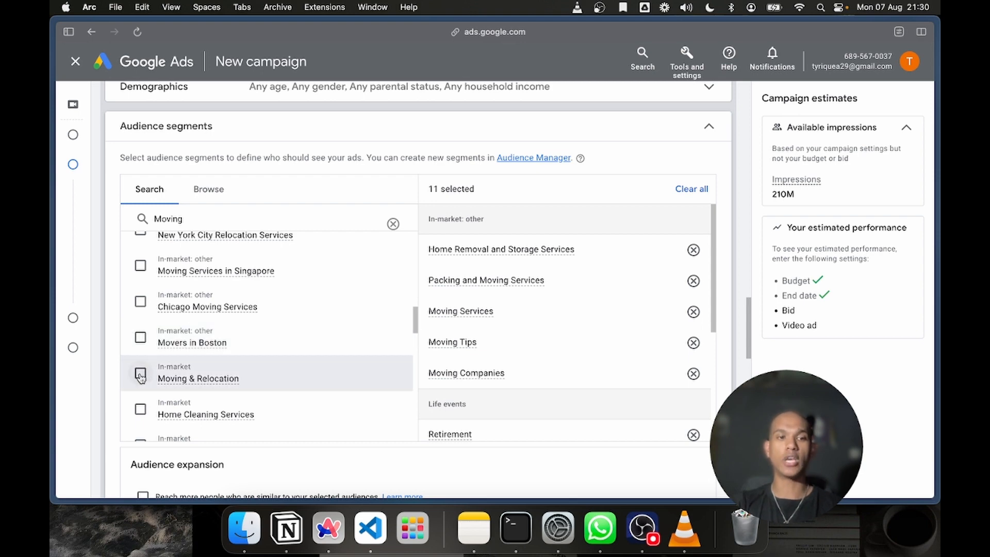
left_click(141, 375)
scroll(140, 379, "down", 1)
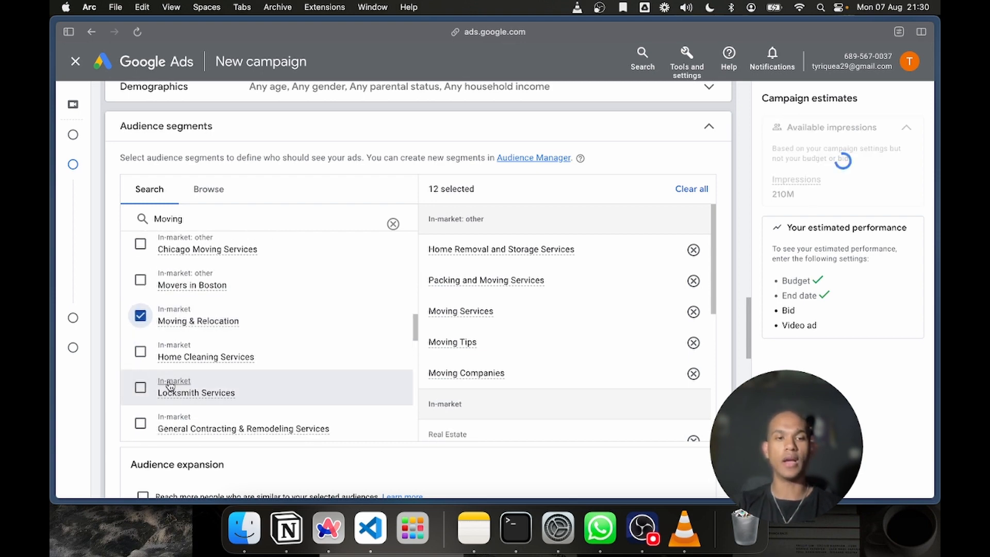
left_click(141, 351)
scroll(145, 355, "down", 3)
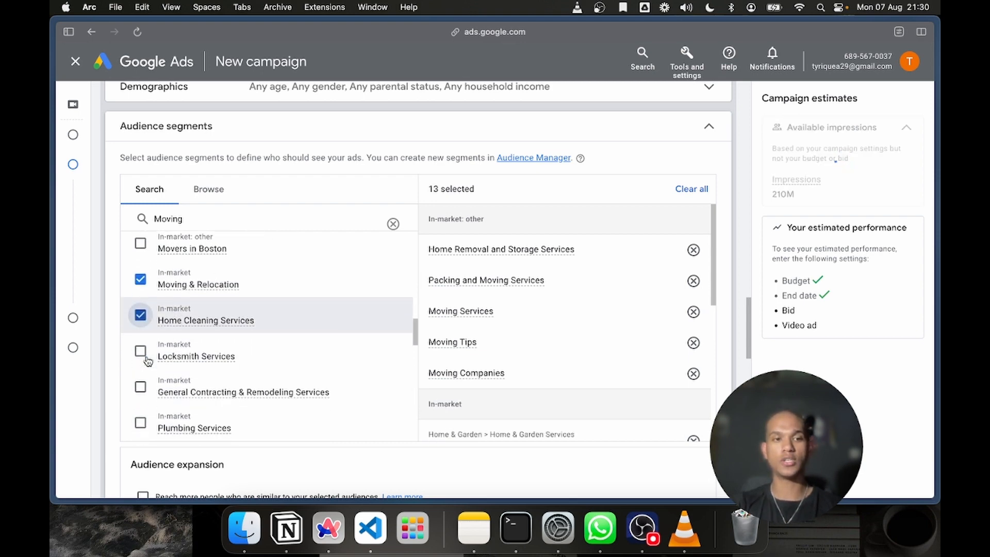
scroll(147, 361, "down", 1)
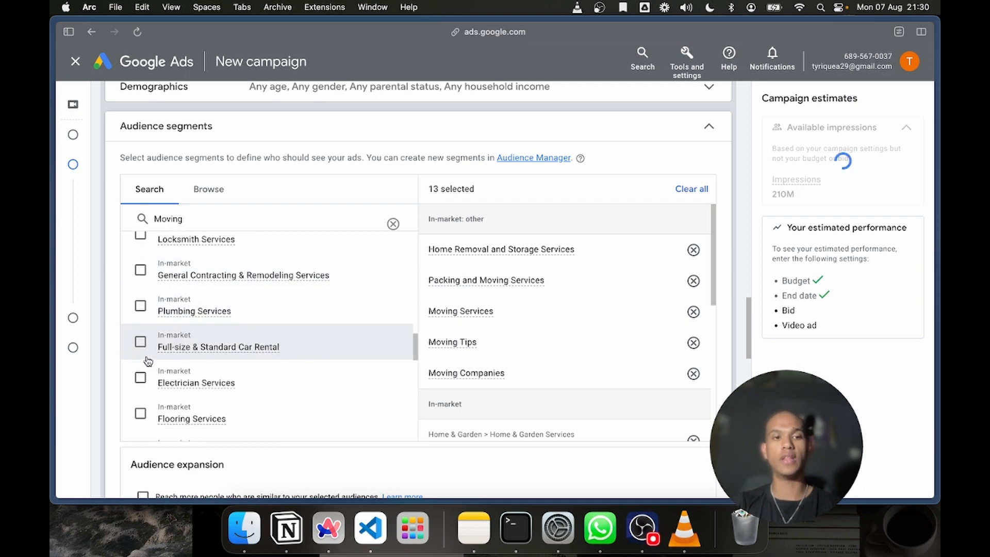
scroll(148, 361, "down", 1)
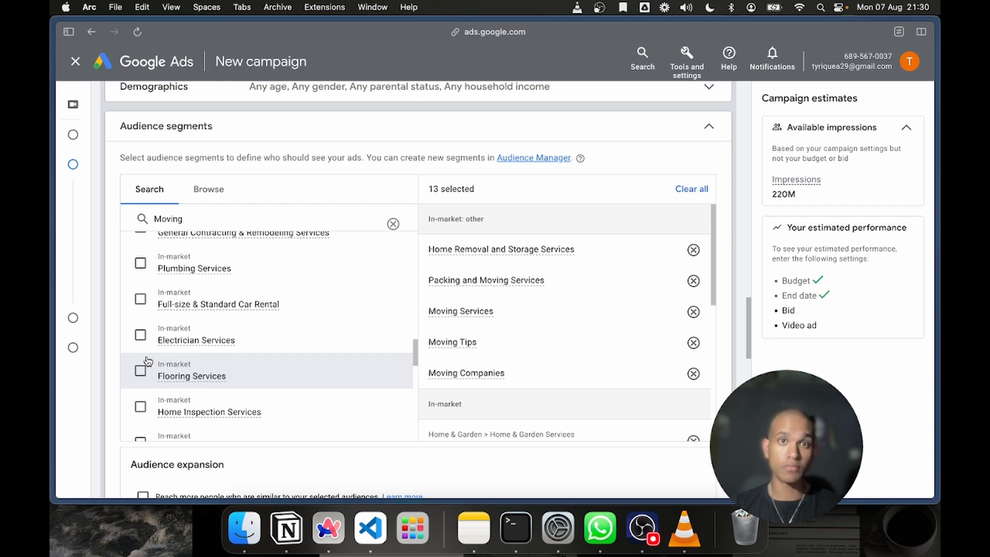
Replace the audience segment search term with Selling property
double_click(209, 225)
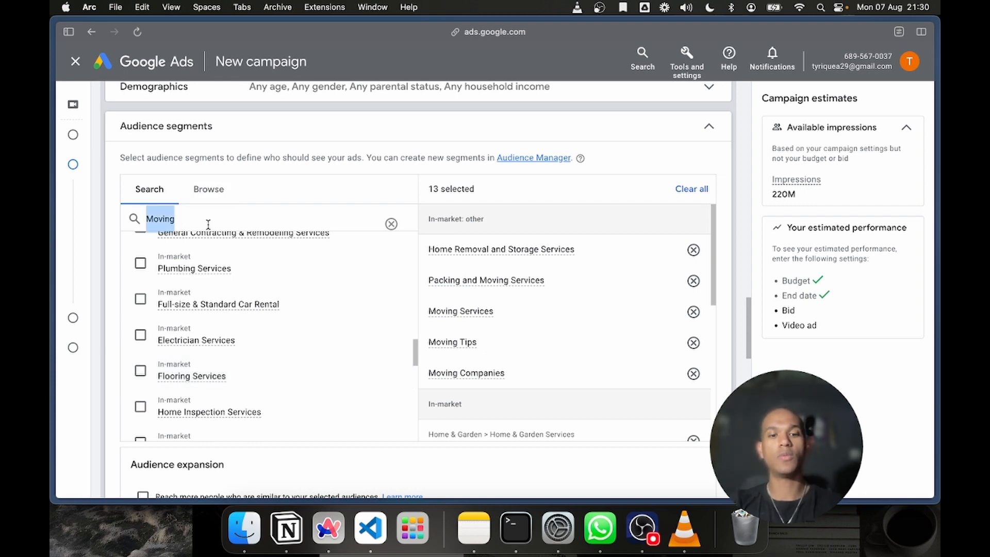
type("Buyin")
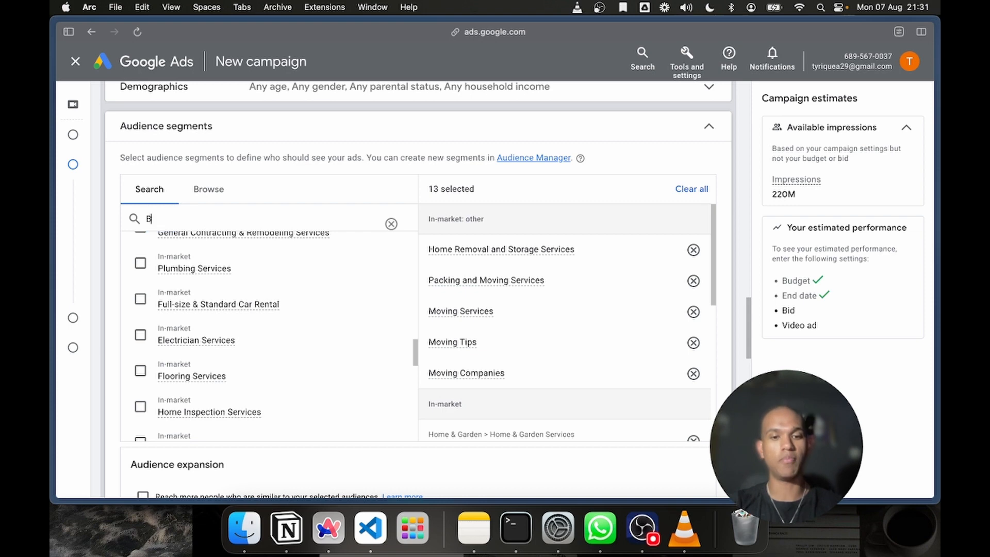
key("BackSpace")
key("BackSpace")
key("BackSpace")
key("BackSpace")
key("BackSpace")
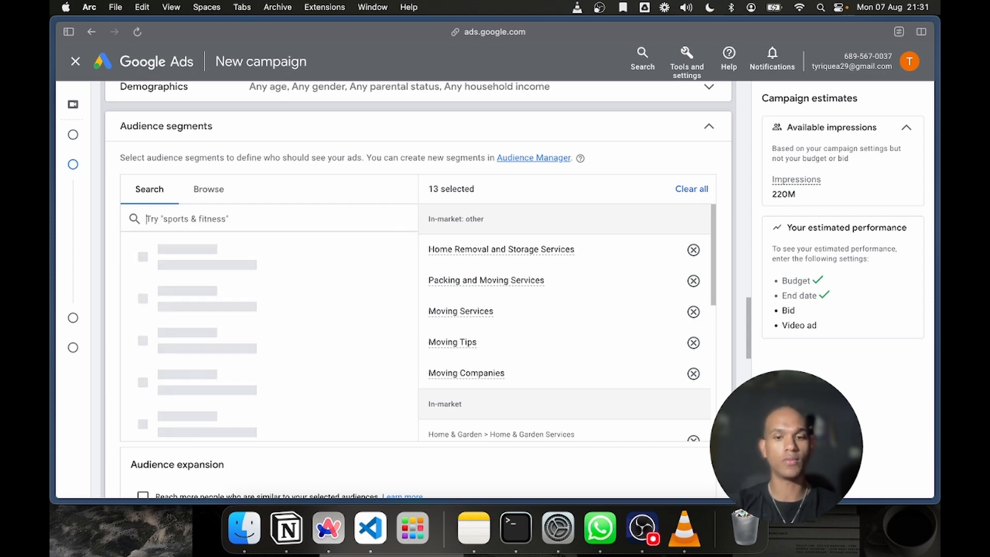
type("Selling propert")
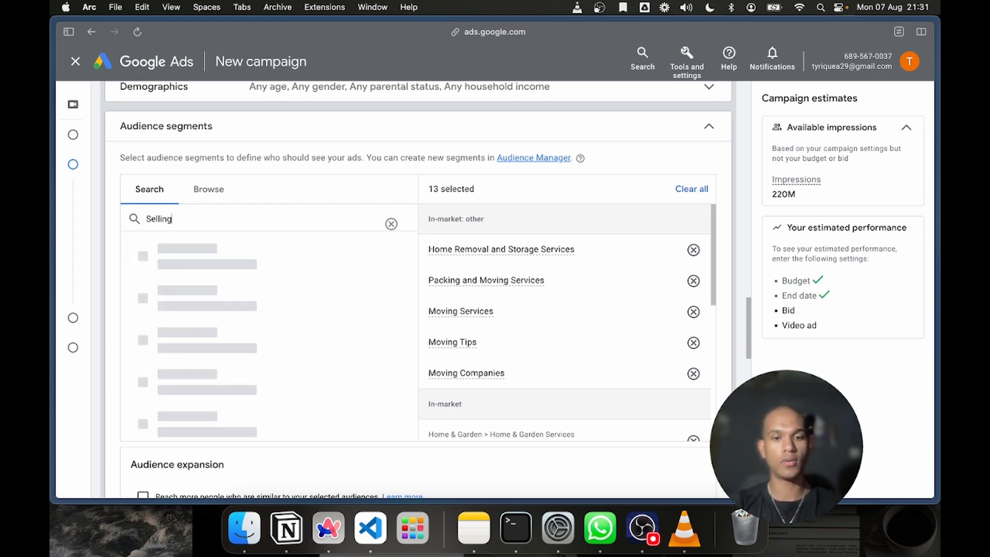
type("y")
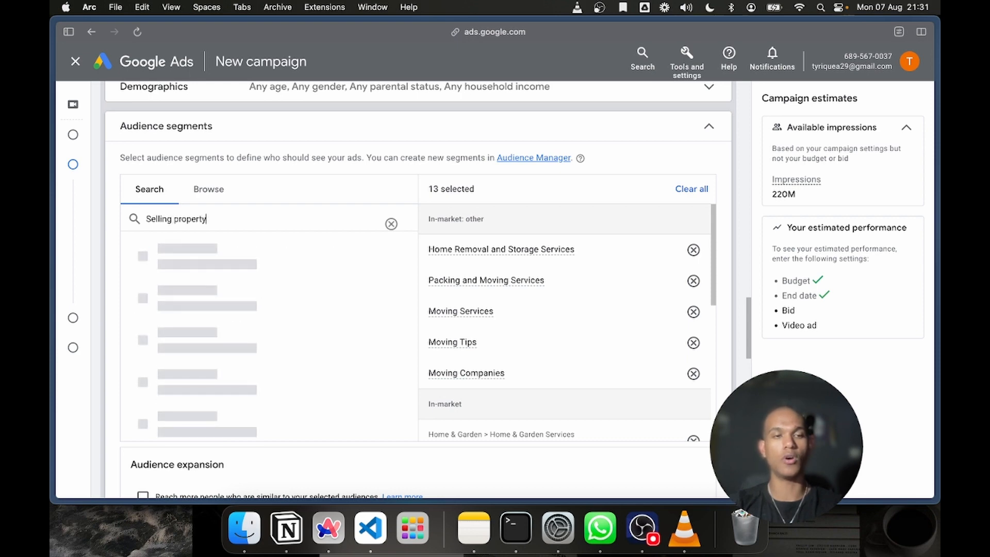
key("BackSpace")
key("BackSpace")
key("BackSpace")
key("BackSpace")
key("BackSpace")
key("BackSpace")
key("BackSpace")
key("BackSpace")
key("BackSpace")
type("house")
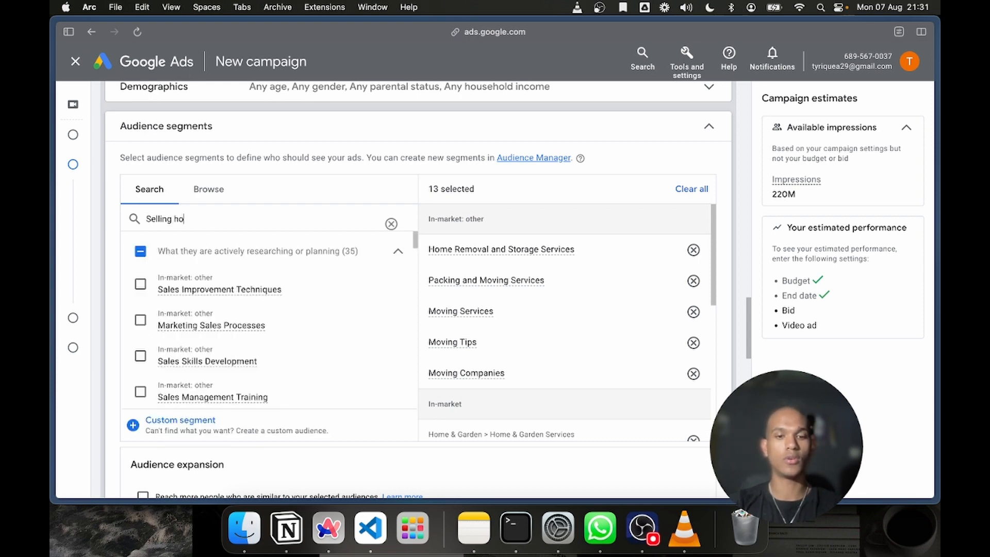
key("BackSpace")
key("BackSpace")
key("BackSpace")
key("BackSpace")
key("BackSpace")
type("property")
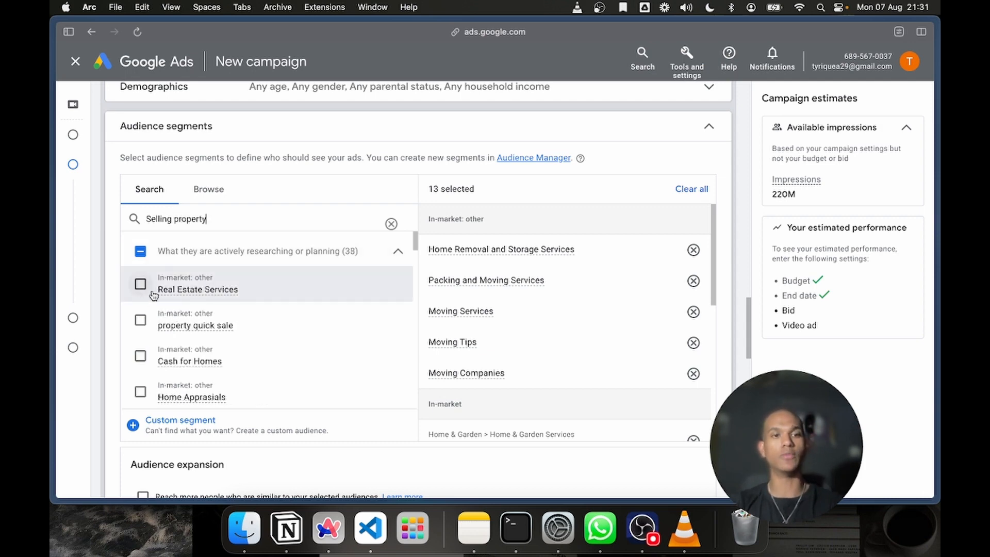
Target the in-market segments Real Estate Services, property quick sale, Cash for Homes and Home Apprasials from the search results
scroll(140, 292, "down", 1)
left_click(141, 254)
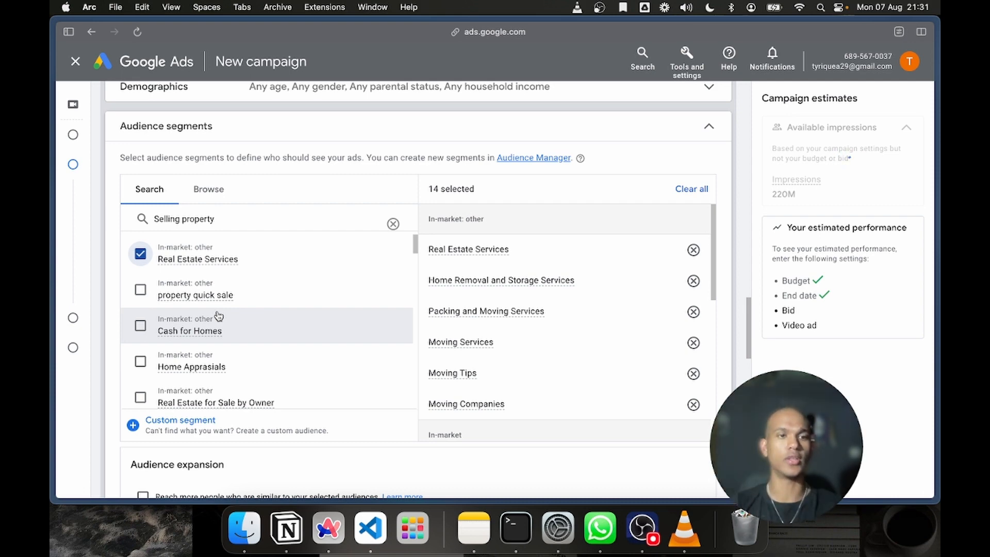
left_click(140, 291)
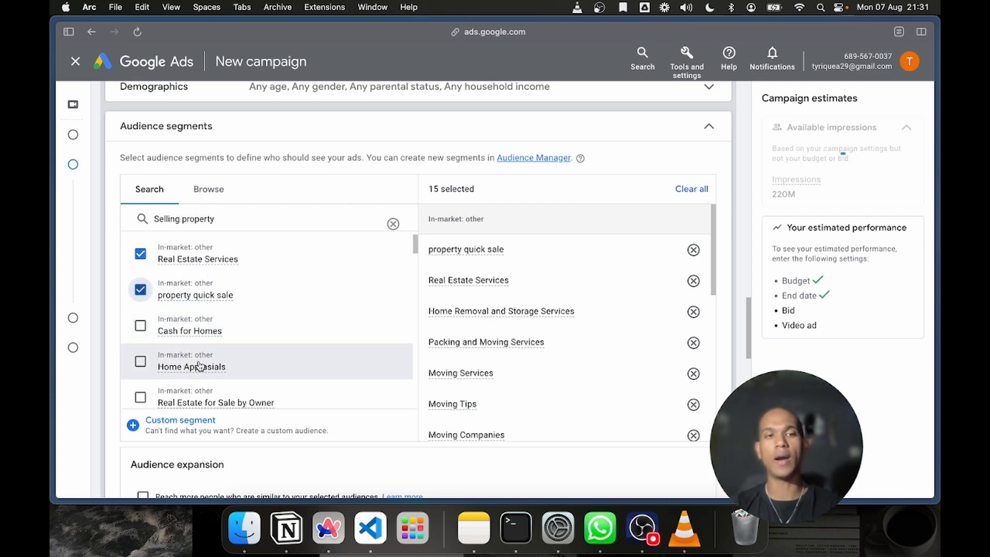
left_click(139, 328)
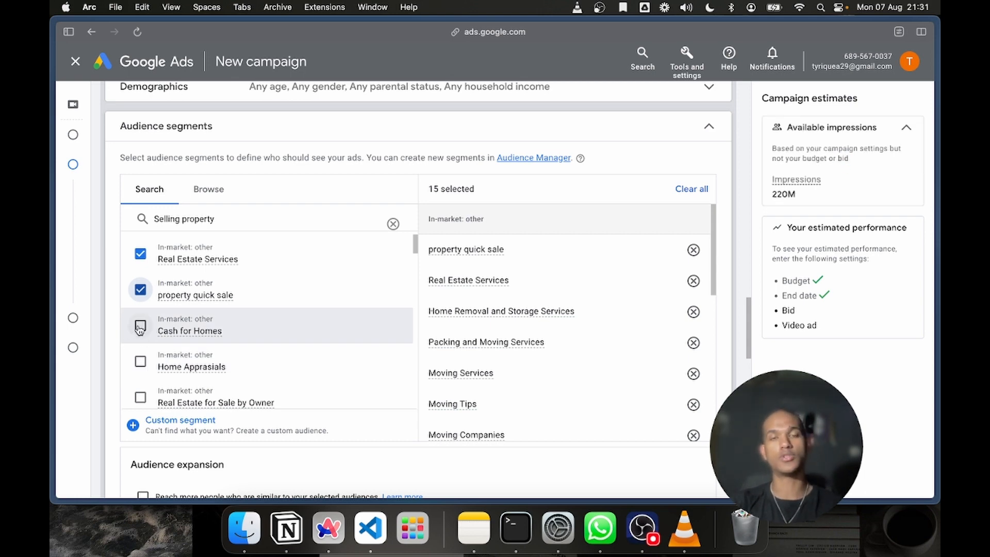
scroll(140, 330, "down", 2)
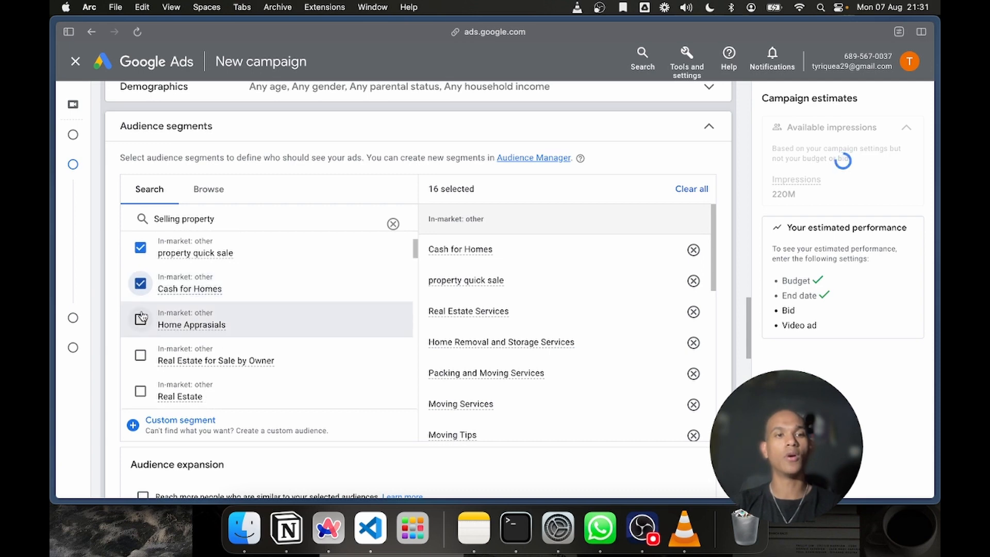
left_click(140, 320)
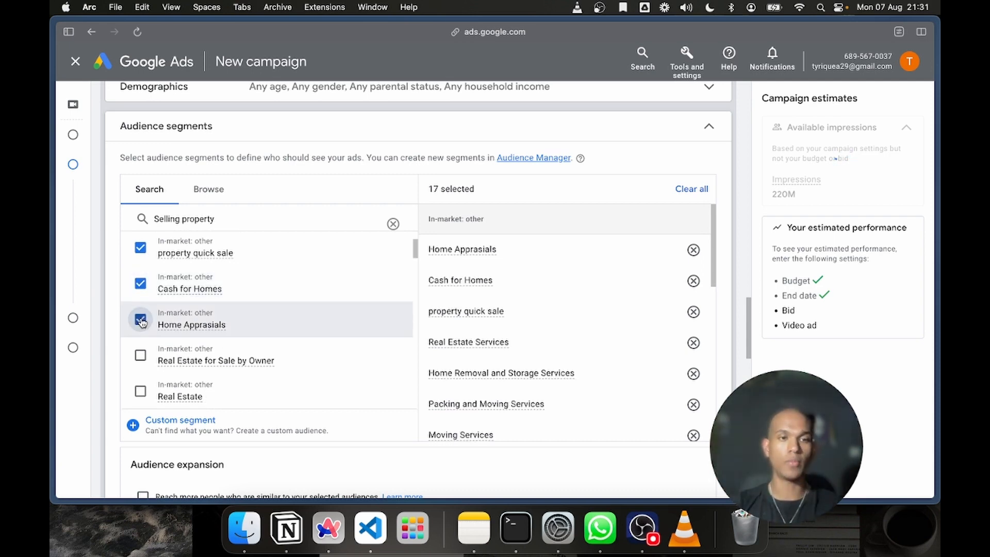
Add the in-market segments Real Estate for Sale by Owner, Real Estate and Property 24 to the targeted audience
scroll(142, 322, "down", 1)
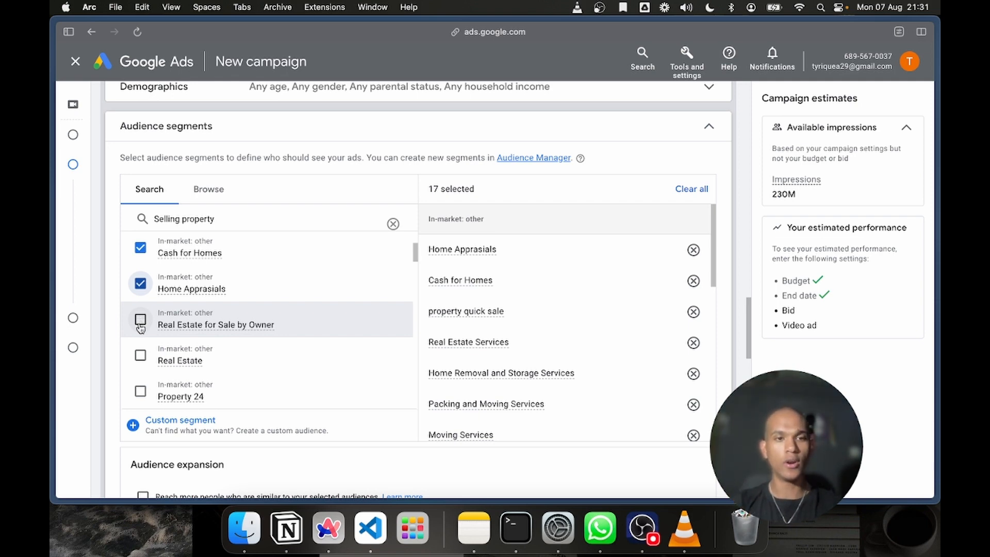
left_click(141, 323)
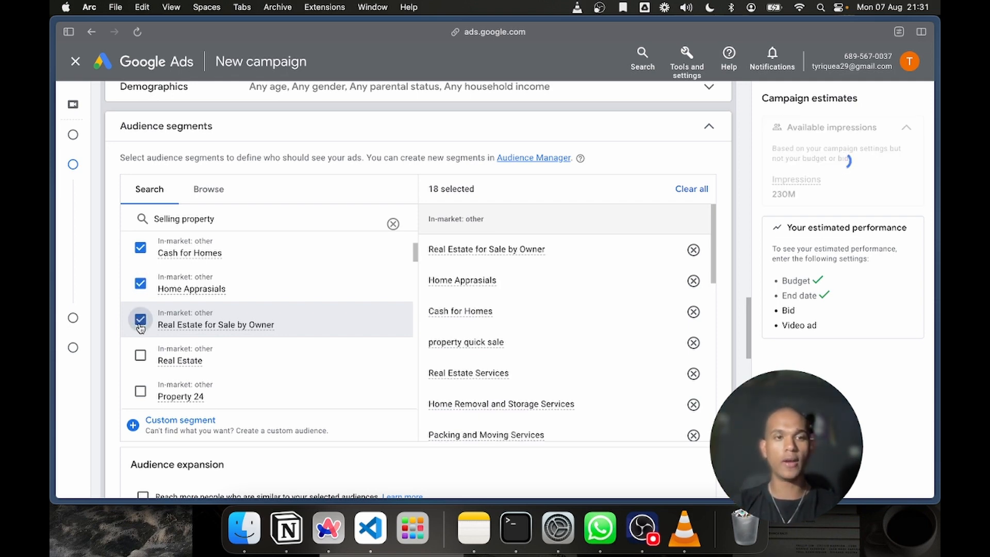
scroll(144, 348, "down", 1)
left_click(144, 336)
scroll(144, 338, "down", 1)
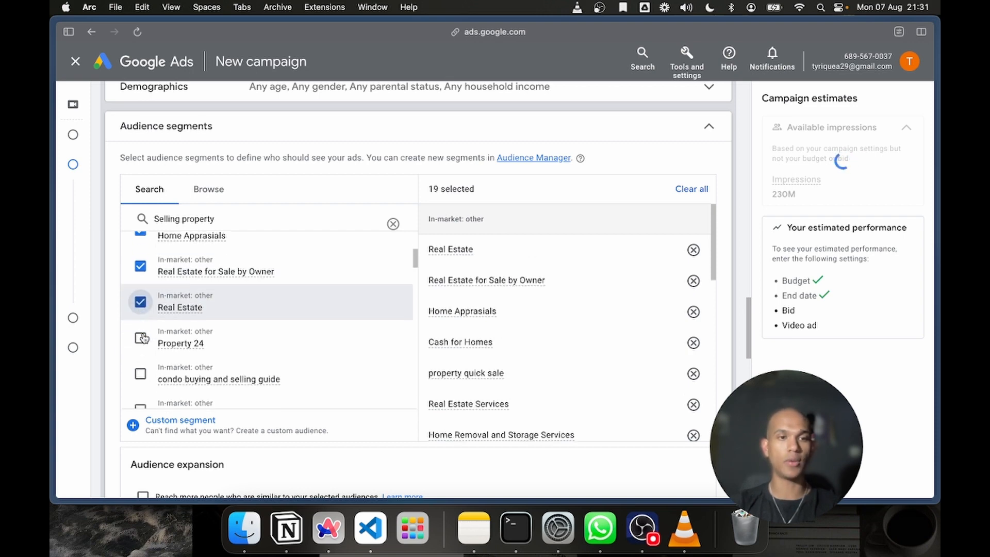
left_click(139, 338)
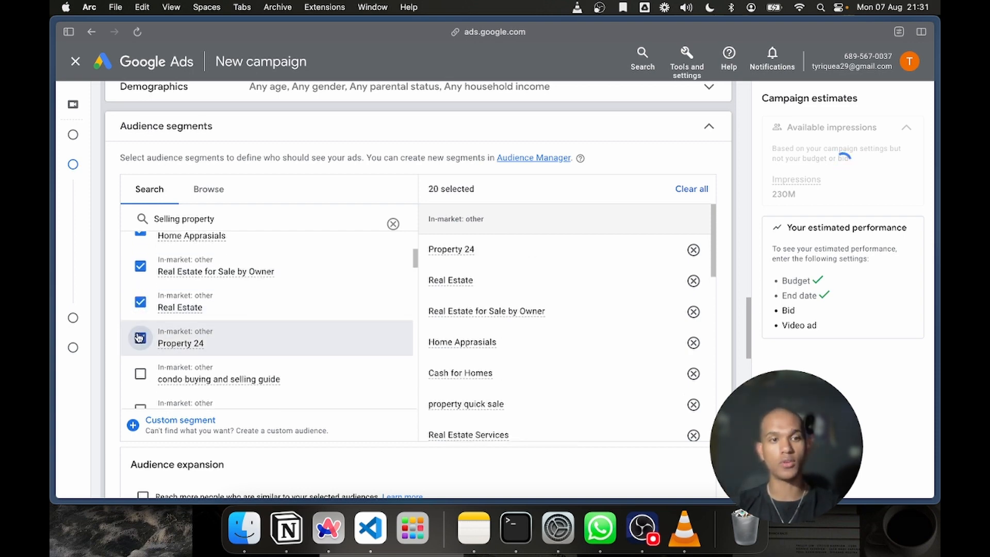
Add the Buying Houses With Cash segment and the life events Purchasing a Home and Purchasing a Home Soon to the targeted audience
scroll(139, 338, "down", 2)
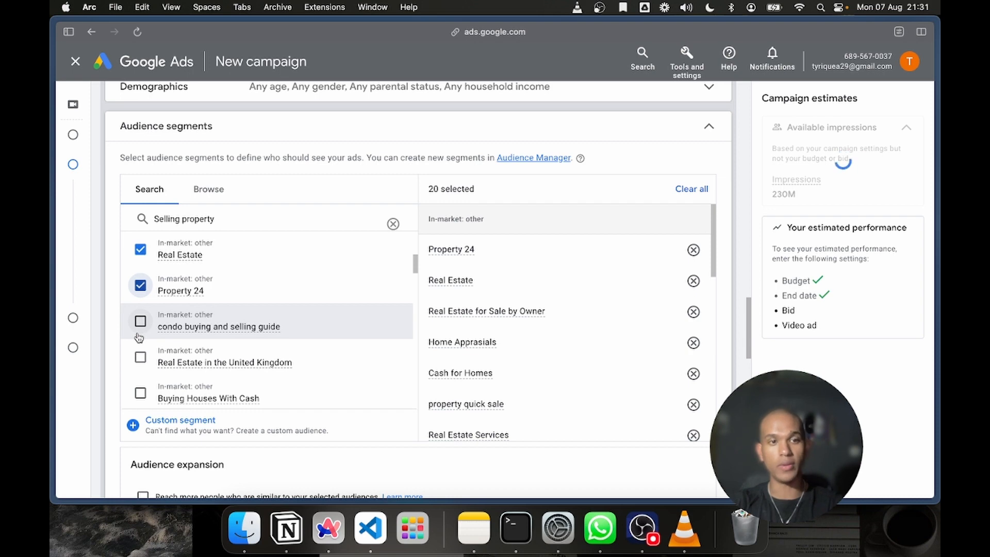
scroll(139, 337, "down", 2)
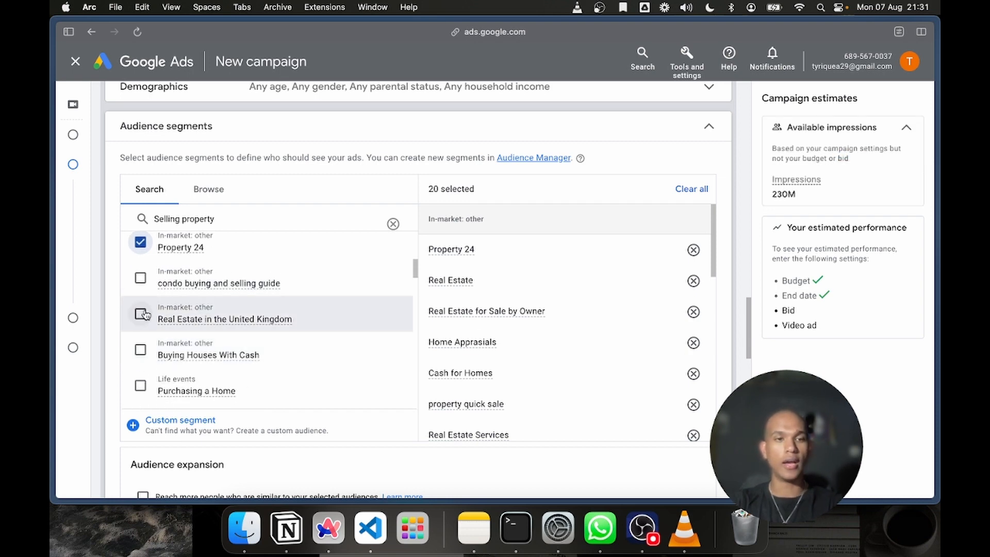
scroll(146, 315, "down", 2)
left_click(142, 309)
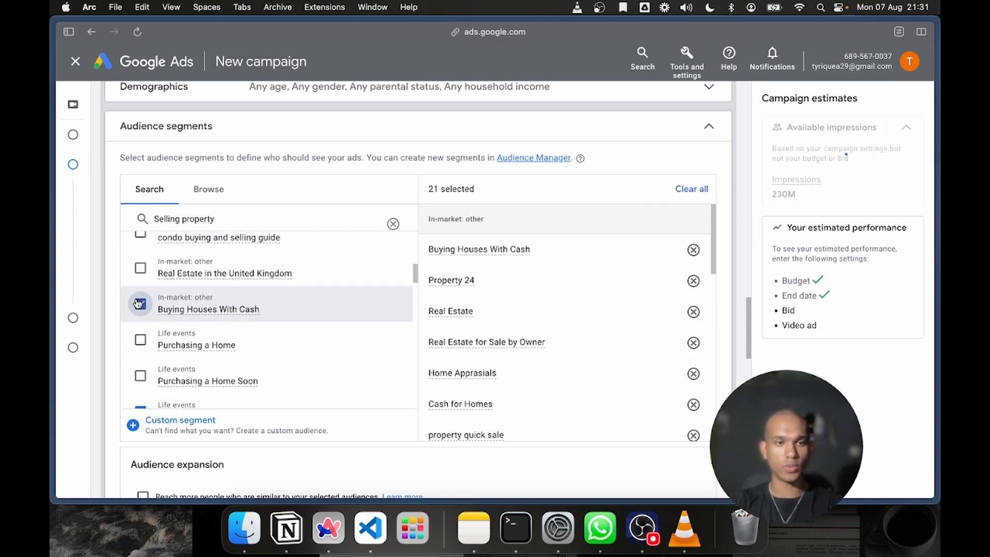
scroll(139, 304, "down", 1)
scroll(137, 304, "down", 1)
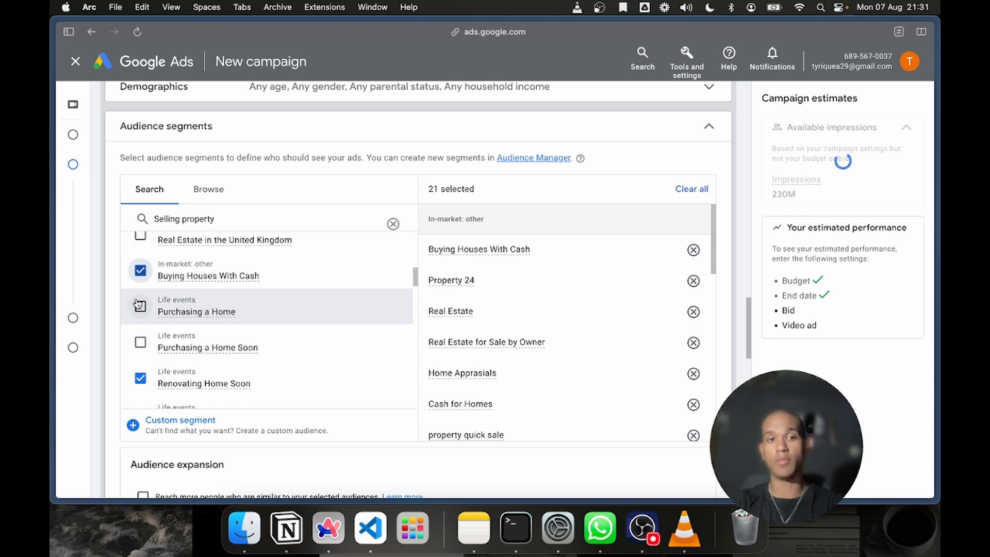
left_click(139, 306)
left_click(147, 345)
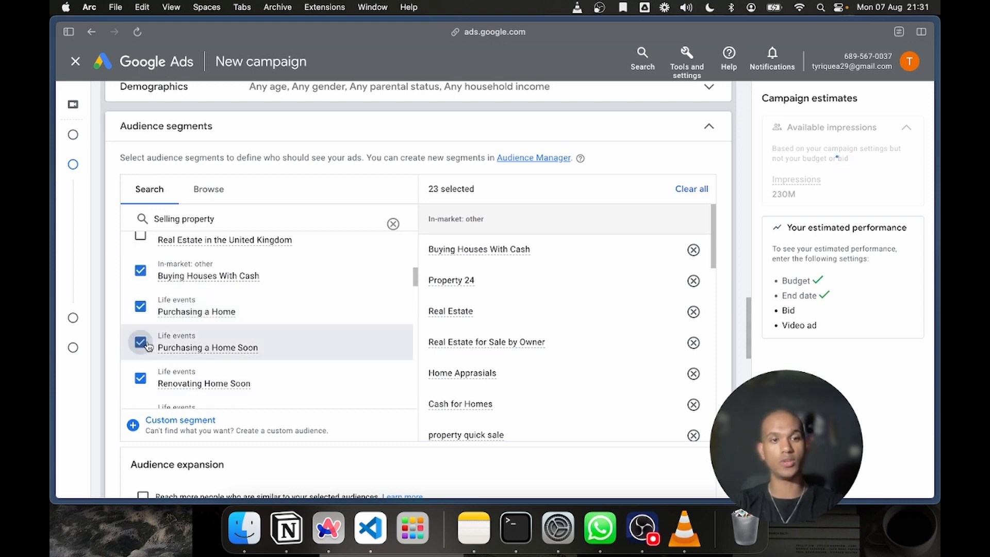
scroll(147, 345, "down", 6)
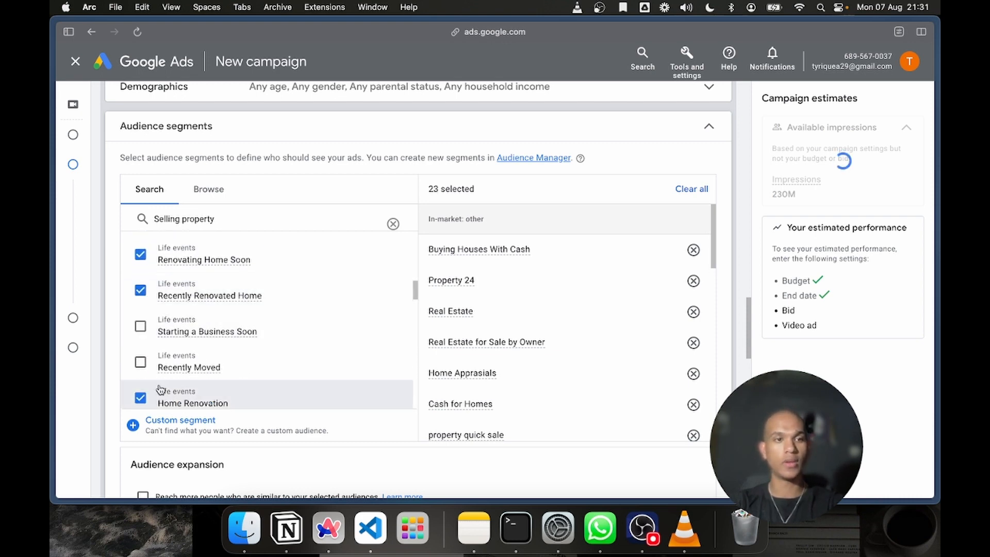
scroll(160, 390, "down", 1)
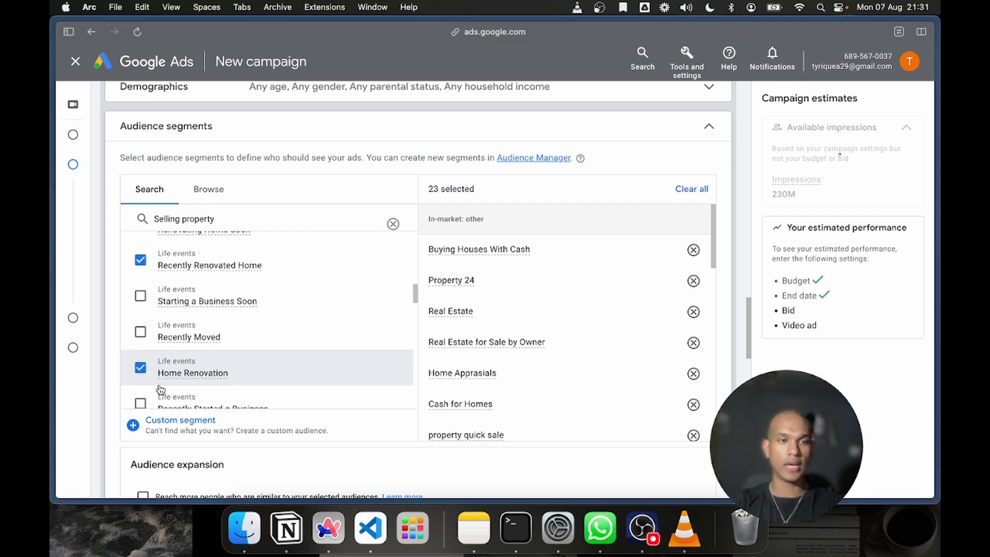
left_click(141, 296)
scroll(146, 305, "down", 1)
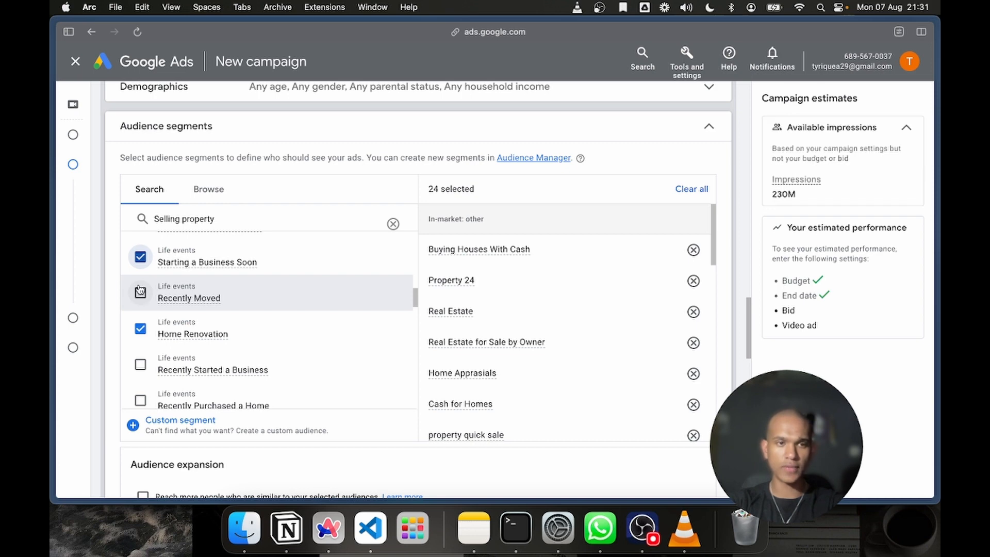
left_click(140, 258)
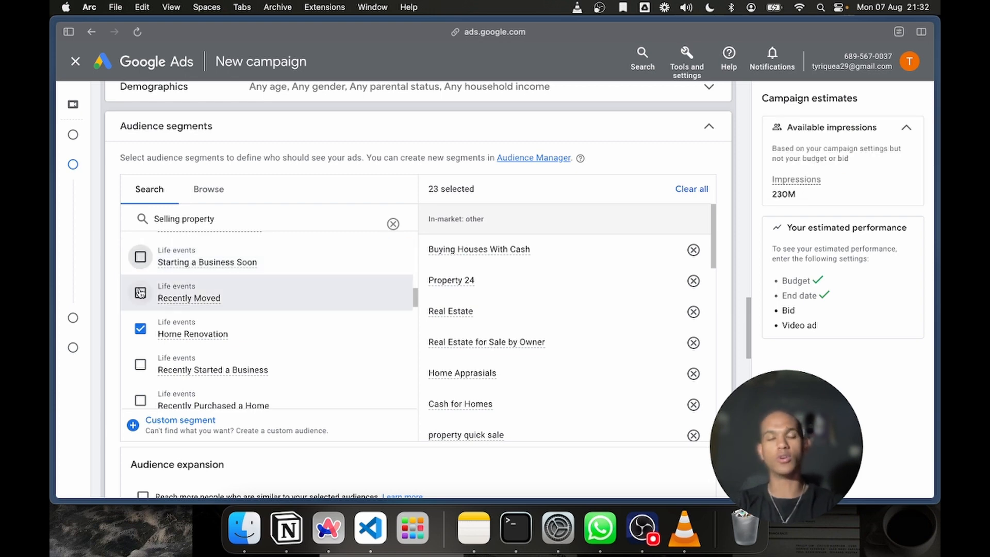
Add the life event Recently Married to the targeted audience segments
scroll(140, 292, "down", 1)
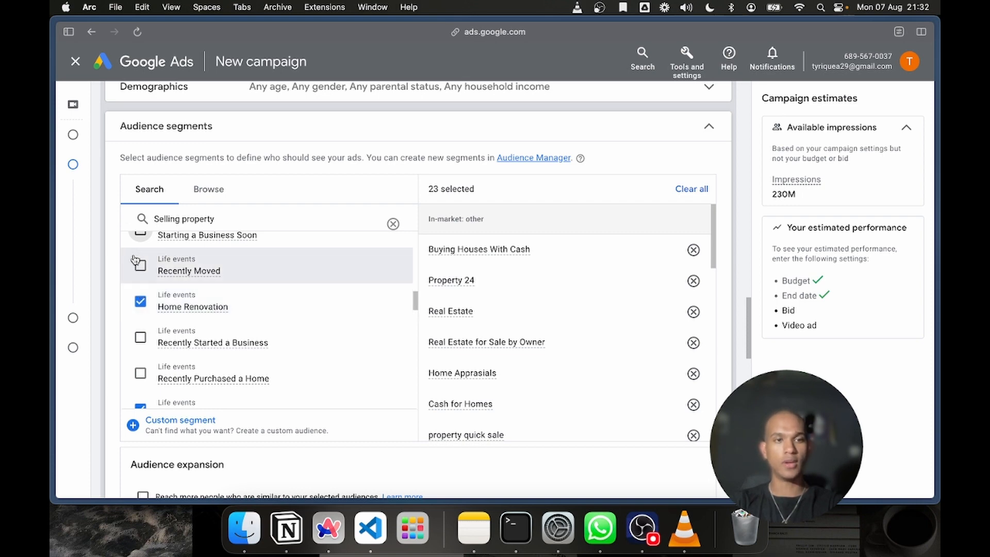
scroll(147, 338, "down", 2)
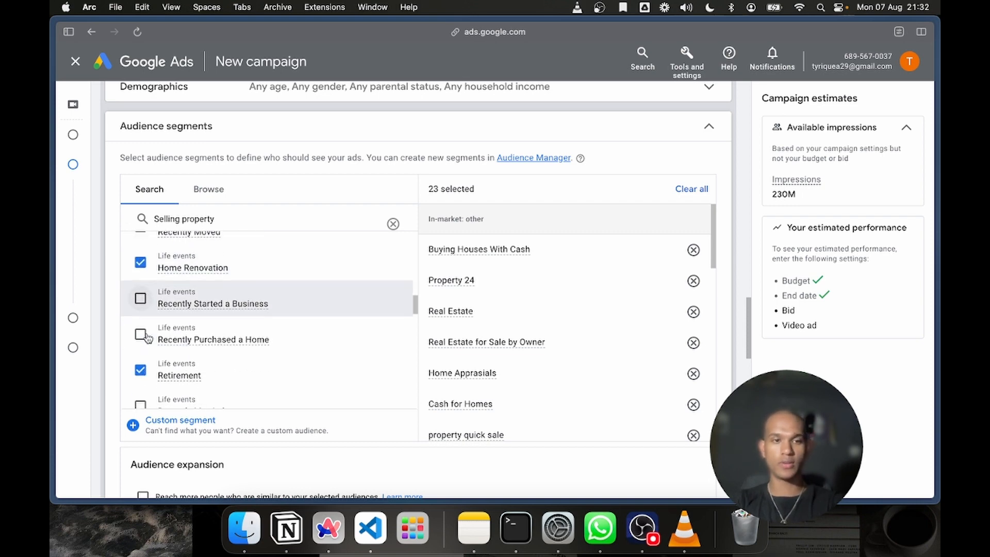
scroll(147, 338, "down", 1)
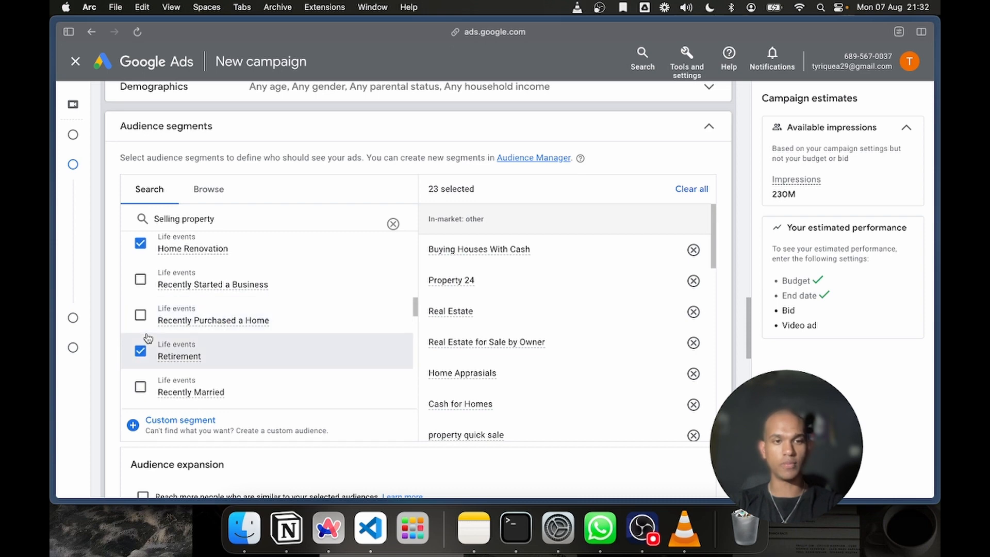
scroll(146, 321, "down", 4)
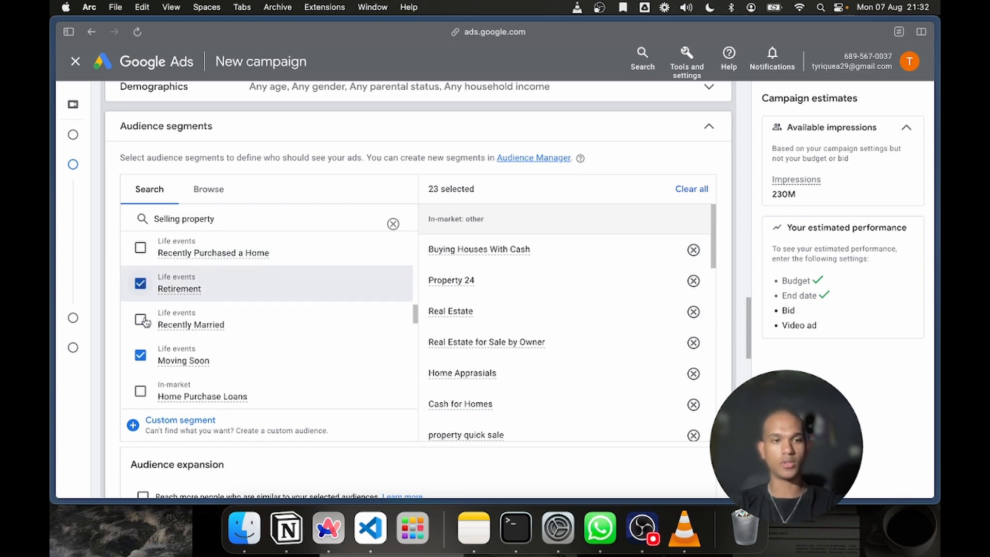
left_click(140, 318)
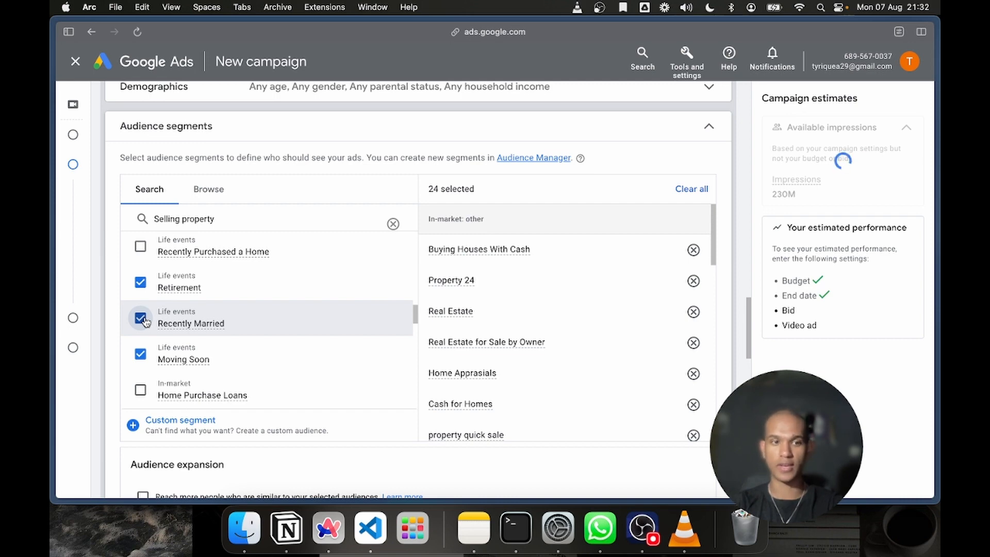
scroll(146, 321, "down", 3)
scroll(146, 322, "down", 3)
scroll(147, 341, "up", 8)
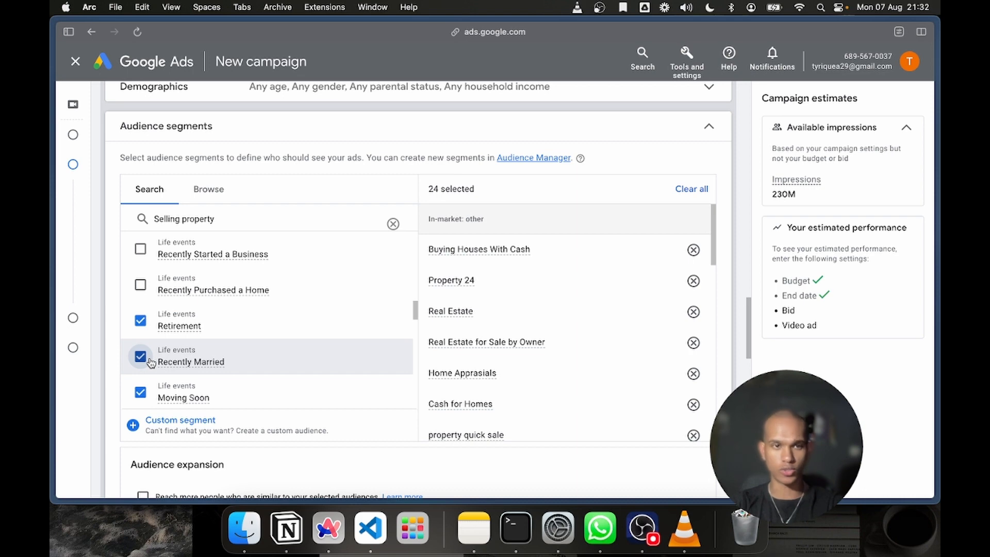
Target the in-market segments New Houses (For Sale) and Houses (For Sale)
scroll(151, 363, "down", 2)
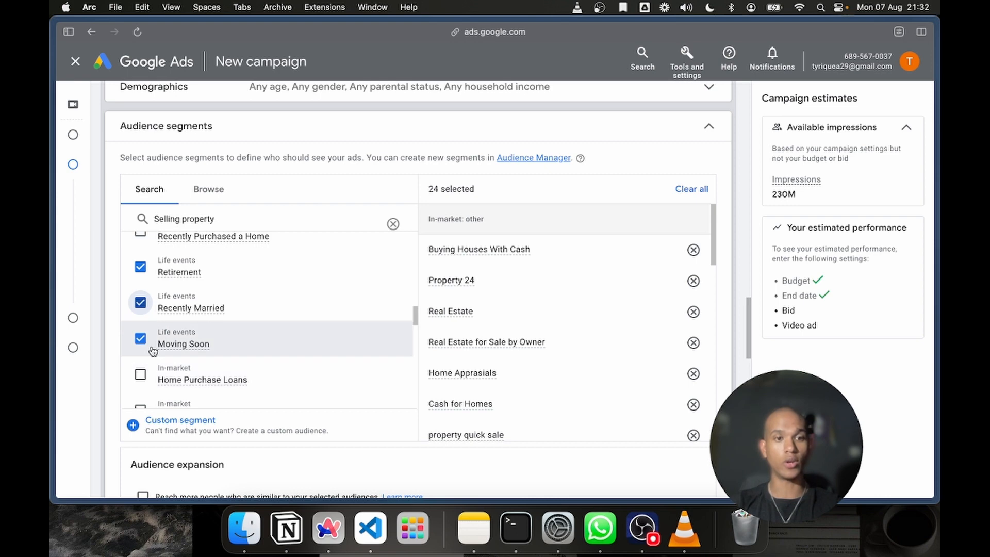
scroll(144, 375, "down", 2)
scroll(144, 369, "down", 5)
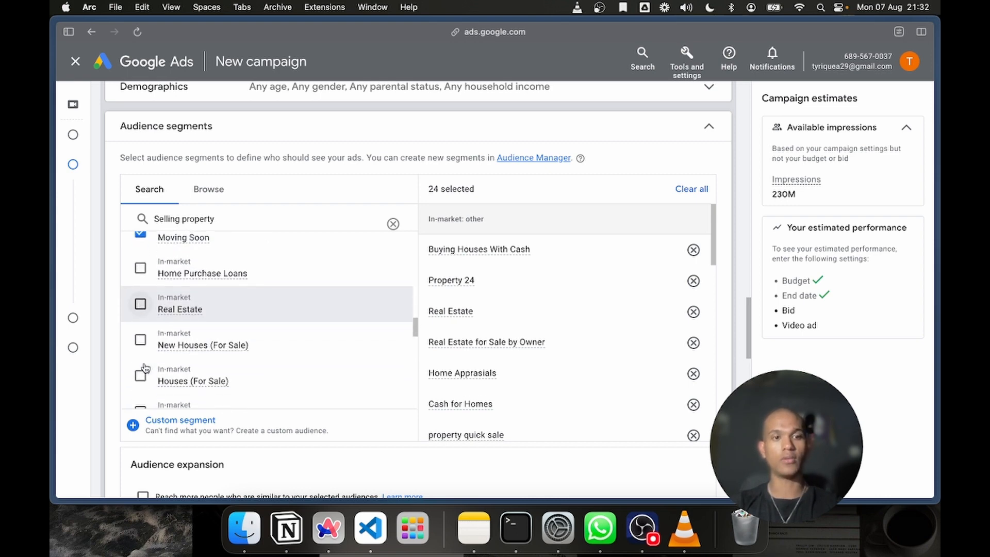
left_click(140, 299)
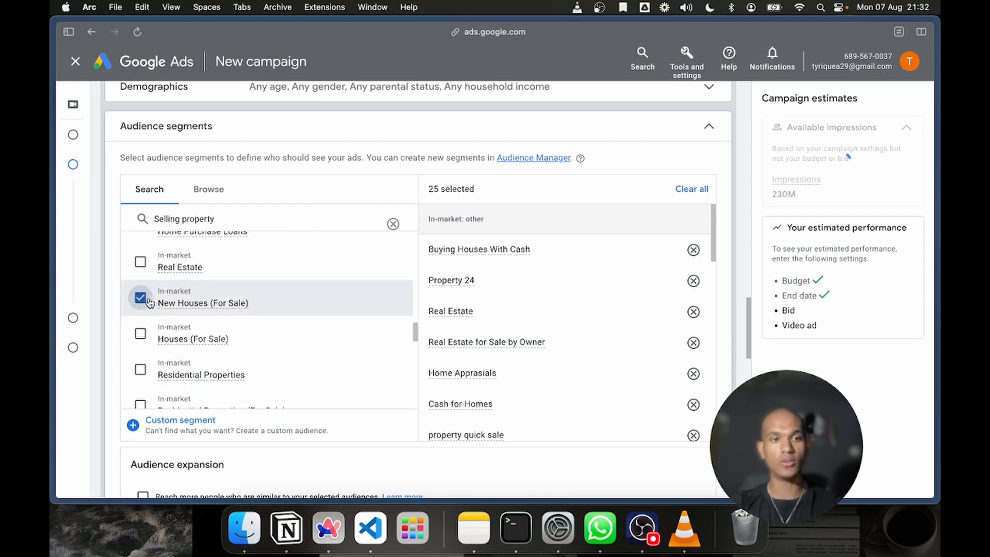
left_click(140, 333)
scroll(142, 334, "down", 2)
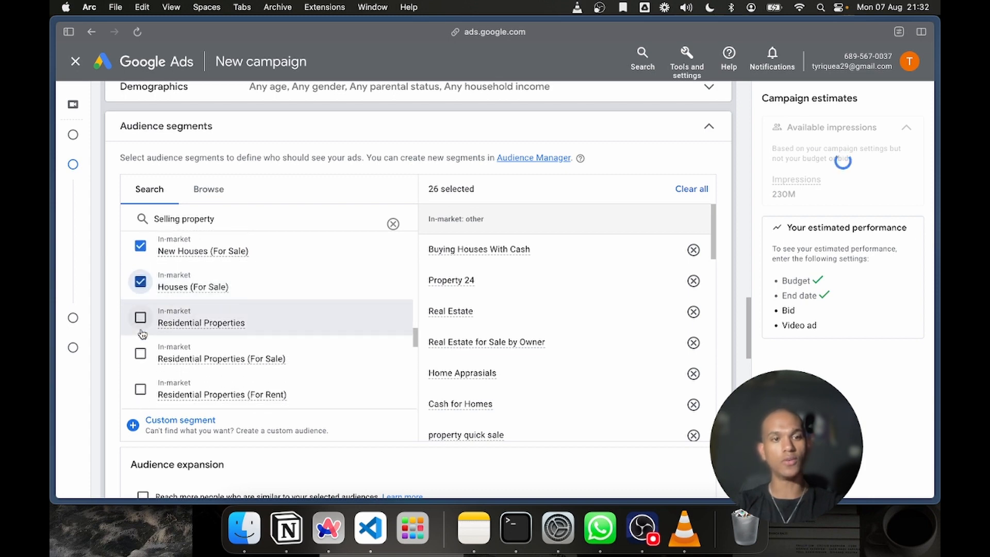
Add the in-market segments Residential Properties, Residential Properties (For Sale) and Residential Properties (For Rent) to the targeted audience
scroll(143, 334, "down", 1)
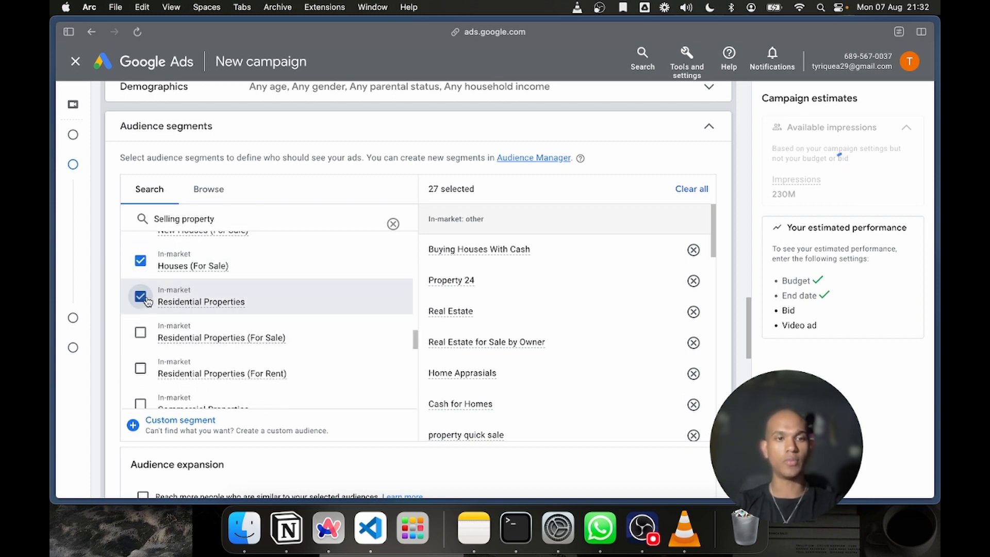
scroll(144, 302, "down", 1)
scroll(136, 306, "down", 1)
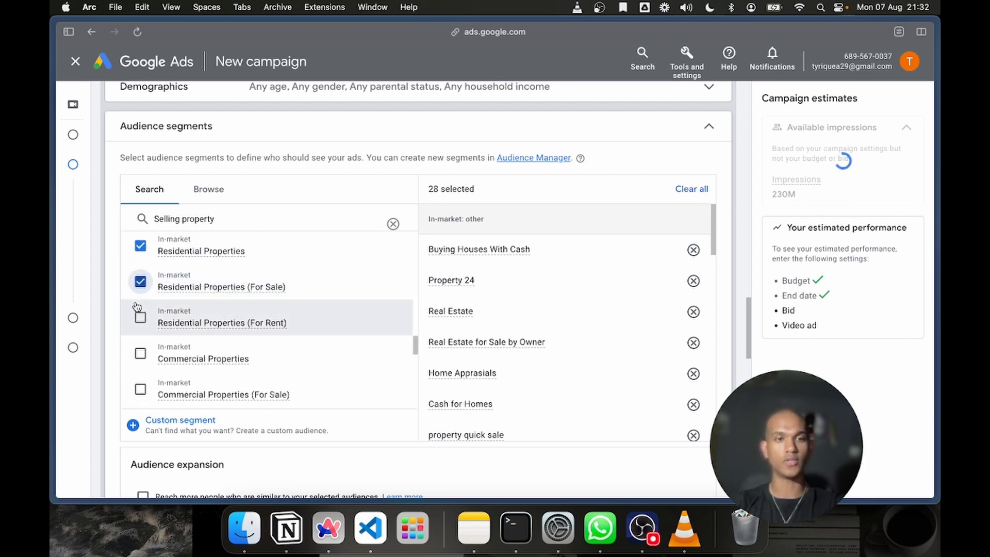
scroll(140, 319, "down", 4)
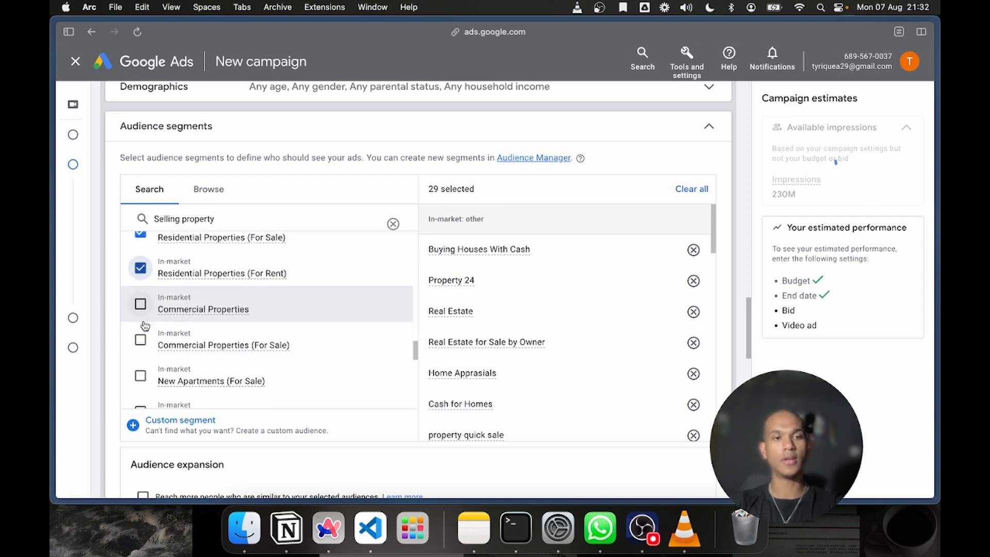
Target the in-market segments New Apartments (For Sale), Houses (For Rent) and Apartments (For Sale)
scroll(145, 325, "down", 2)
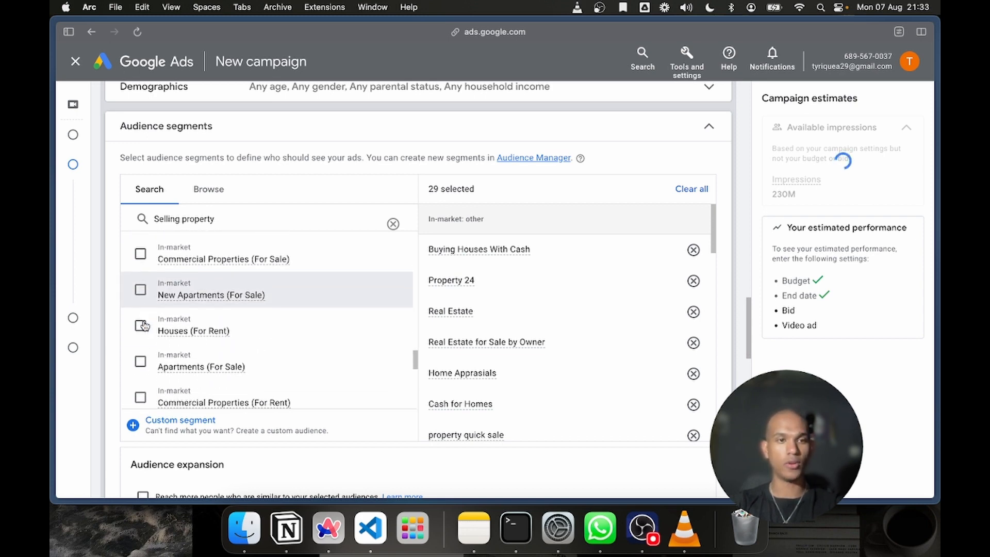
left_click(142, 302)
scroll(143, 303, "down", 1)
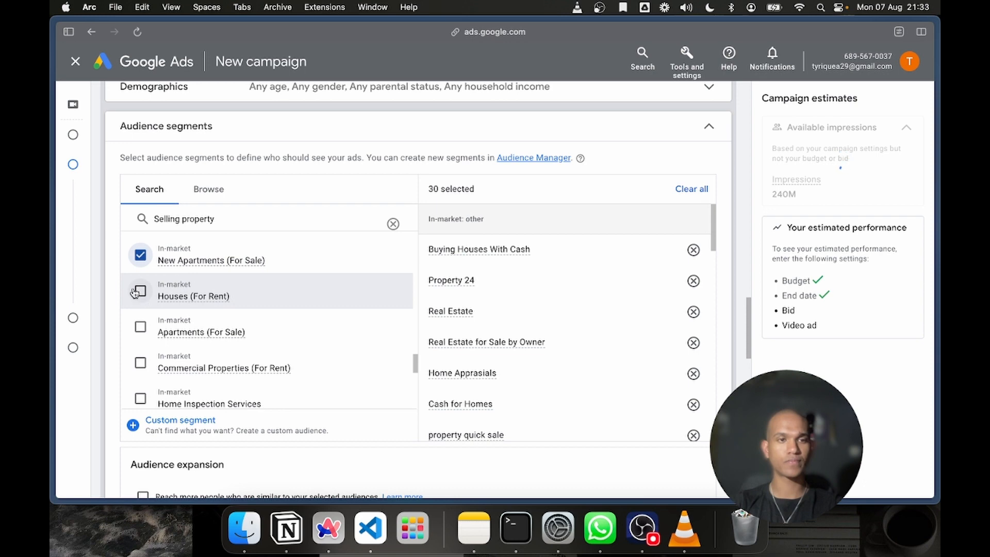
left_click(139, 292)
scroll(140, 294, "down", 1)
left_click(139, 296)
Add the in-market segments Mortgage Refinancing and Home Inspection Services to the targeted audience
scroll(141, 301, "down", 4)
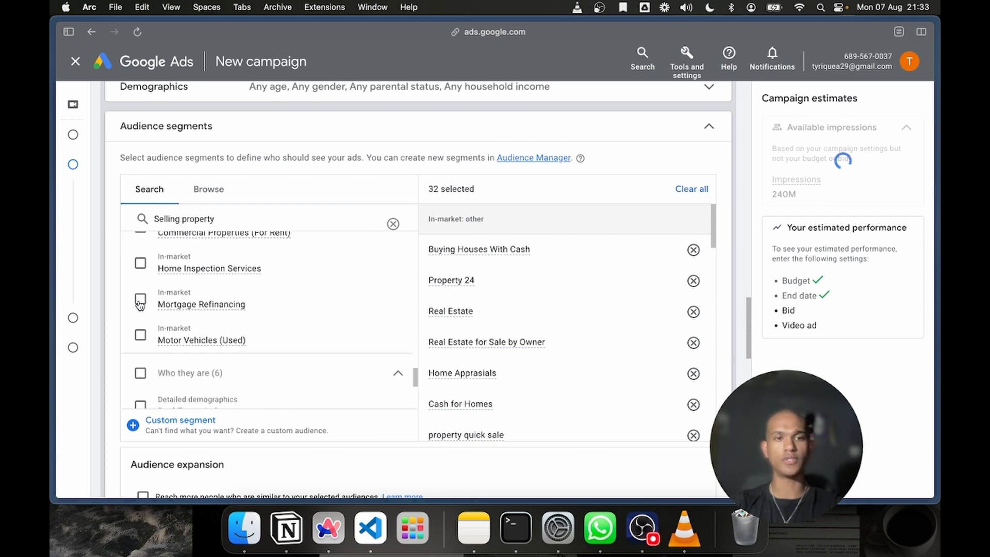
scroll(232, 355, "down", 2)
scroll(233, 357, "up", 3)
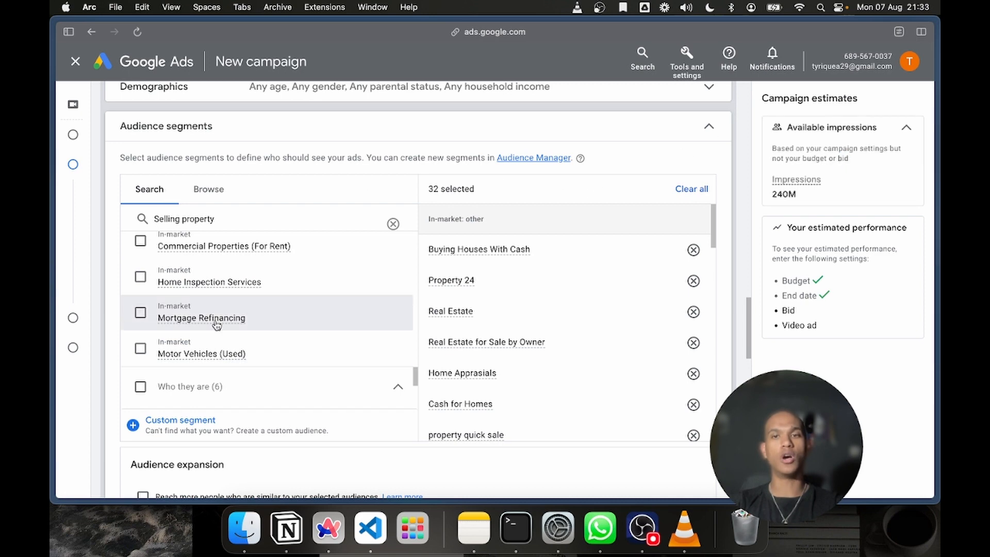
scroll(147, 345, "up", 1)
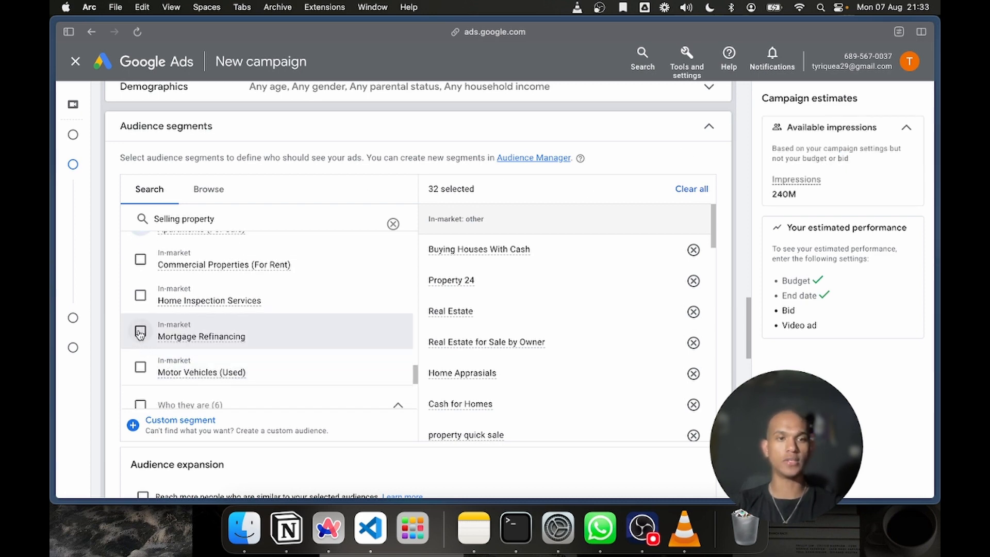
left_click(139, 332)
scroll(139, 335, "up", 1)
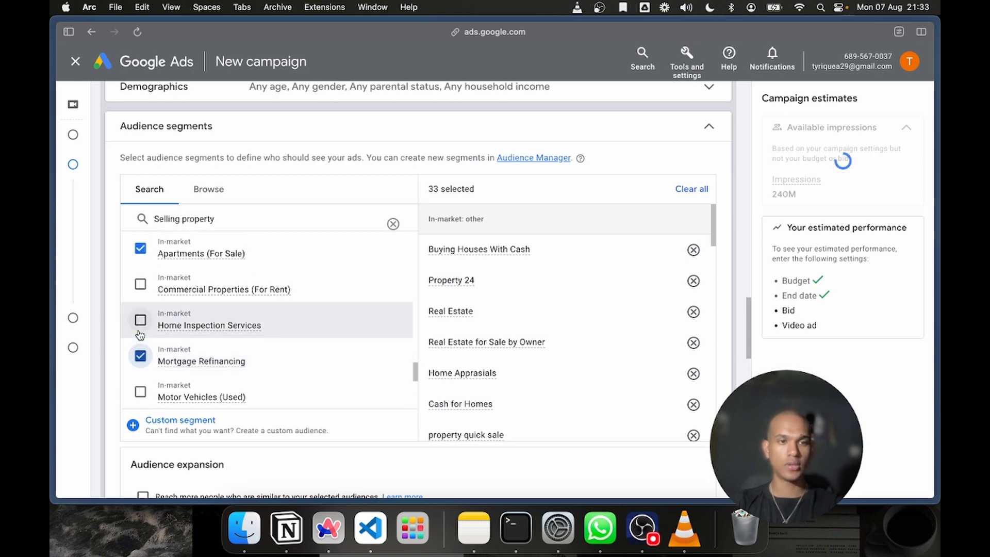
left_click(140, 321)
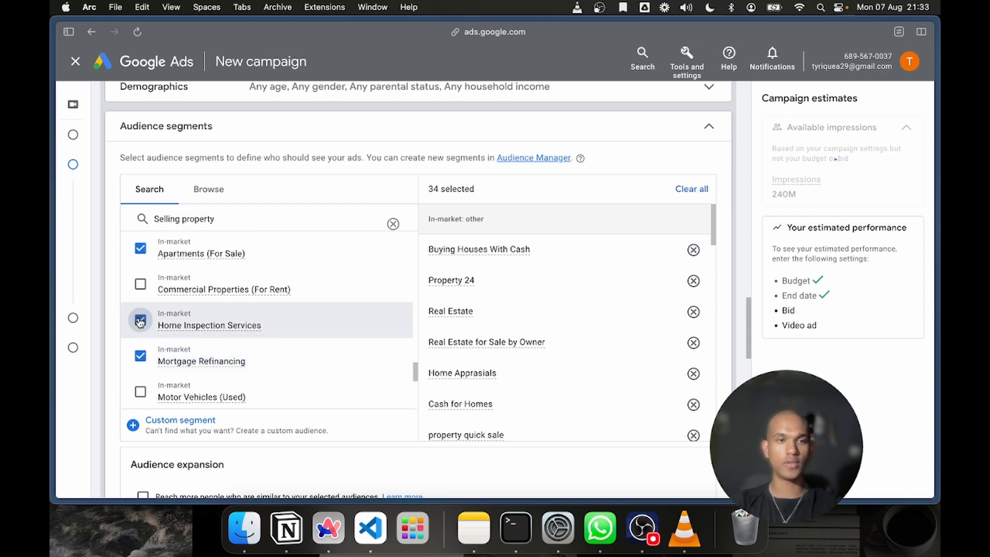
Target the detailed demographics Homeowners and Renters in the audience search results
scroll(141, 300, "down", 5)
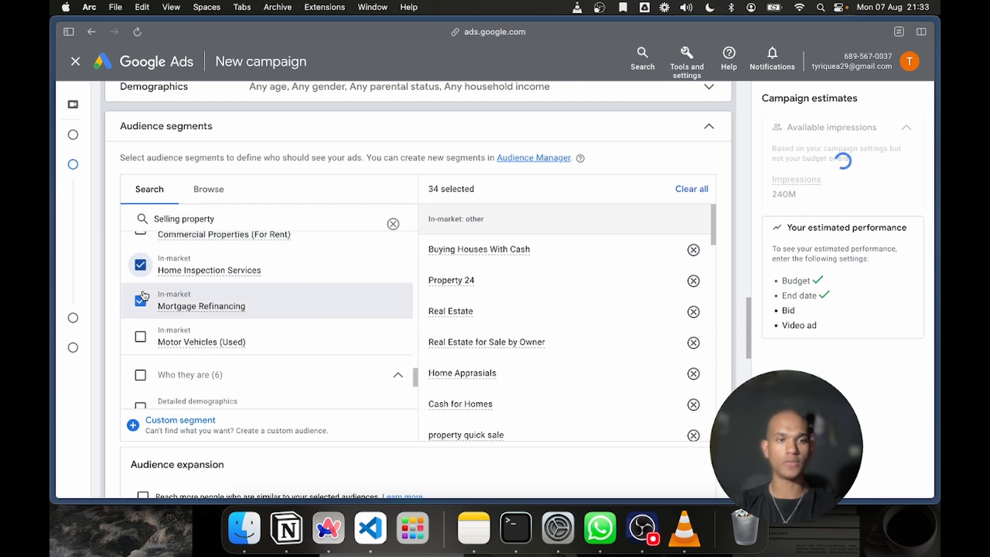
scroll(143, 295, "down", 4)
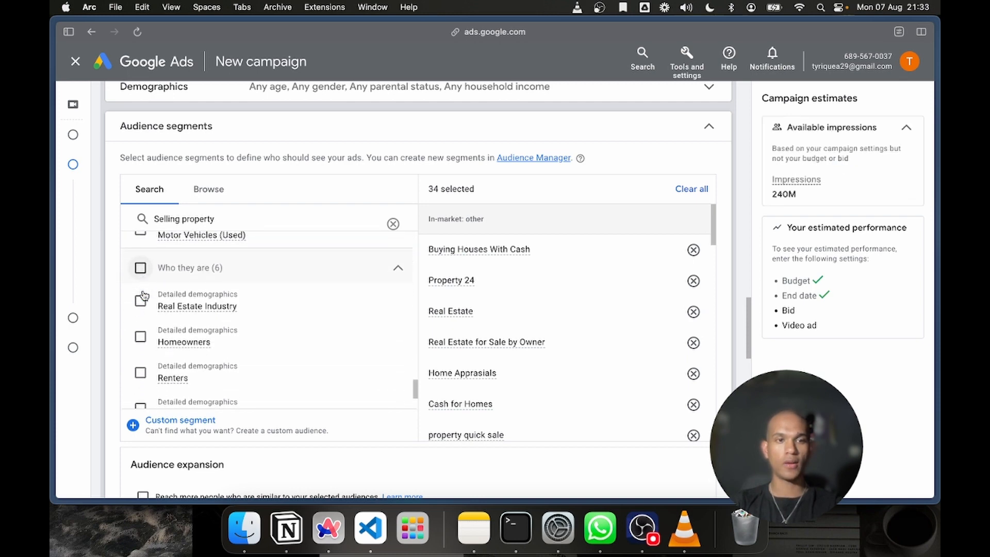
scroll(138, 310, "down", 4)
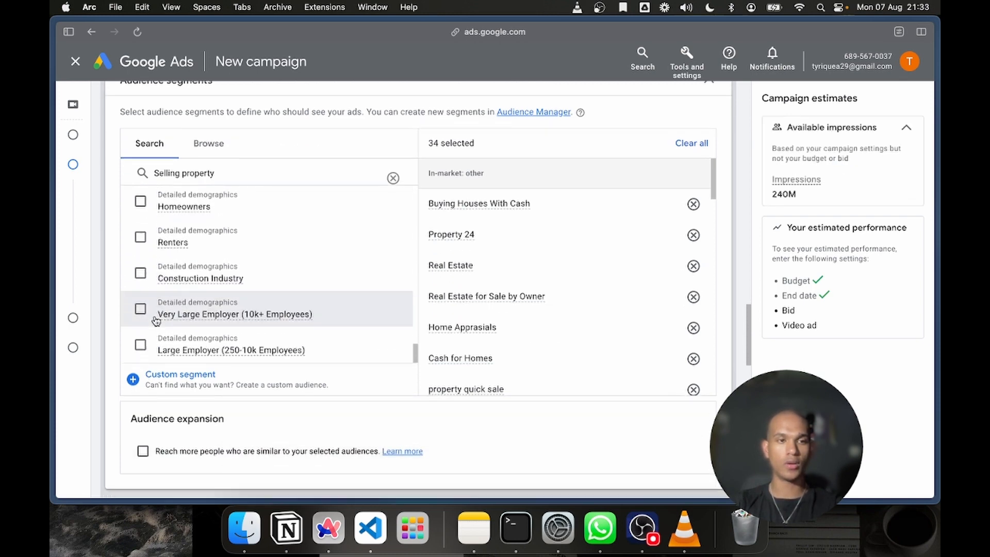
scroll(140, 311, "up", 4)
left_click(140, 253)
scroll(142, 258, "down", 3)
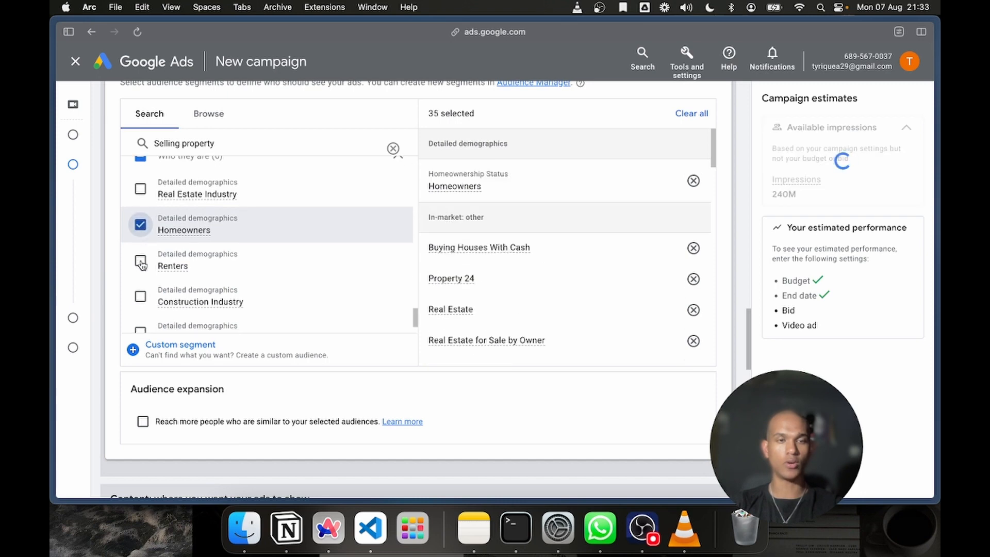
left_click(140, 235)
scroll(143, 241, "down", 3)
scroll(143, 242, "down", 1)
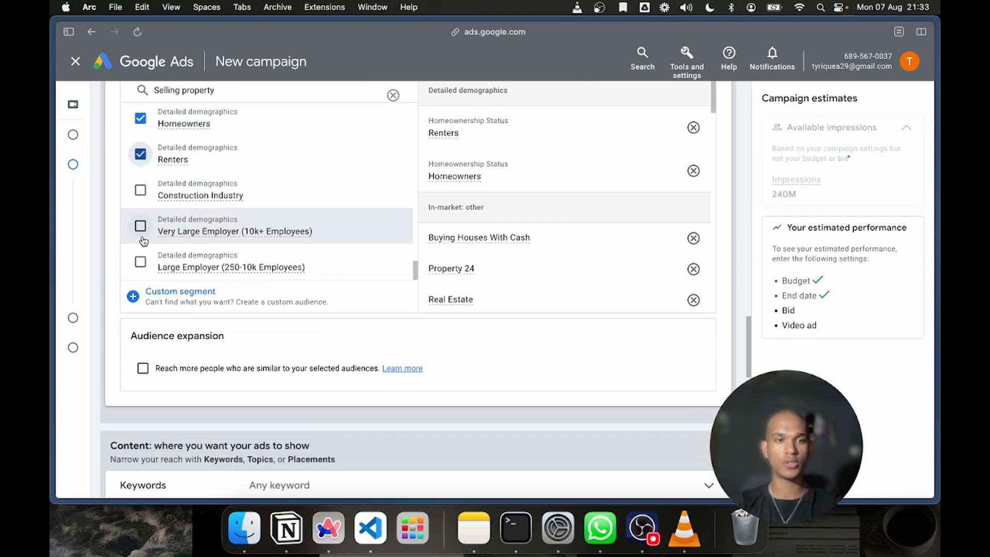
Review the list of selected audience segments and collapse the Audience segments section
scroll(206, 280, "down", 3)
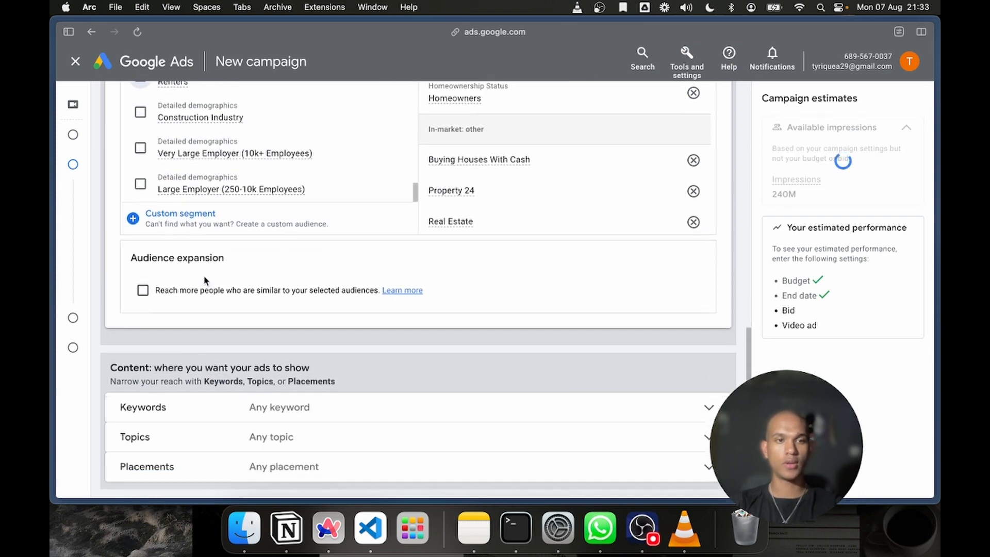
scroll(205, 281, "up", 4)
scroll(206, 281, "up", 5)
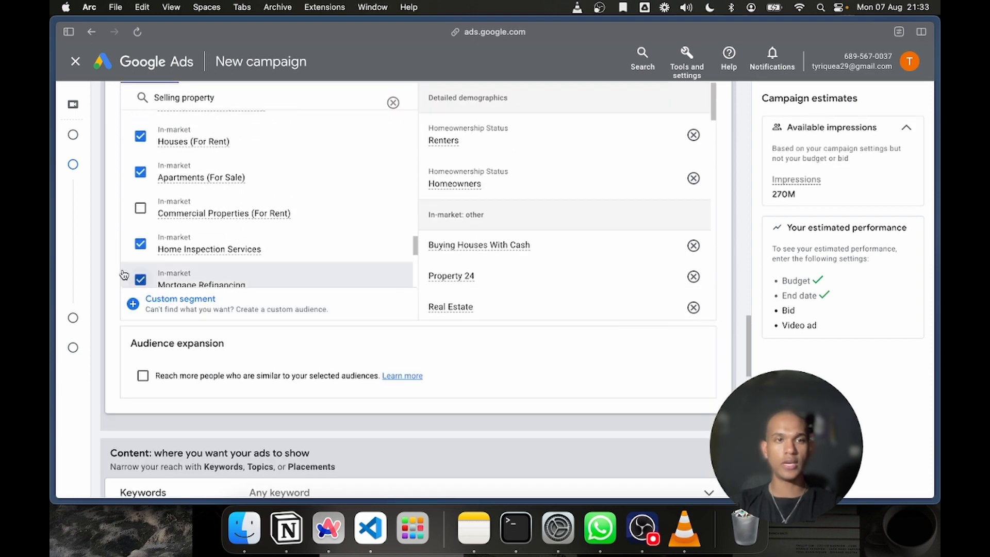
scroll(112, 274, "up", 6)
scroll(111, 273, "down", 5)
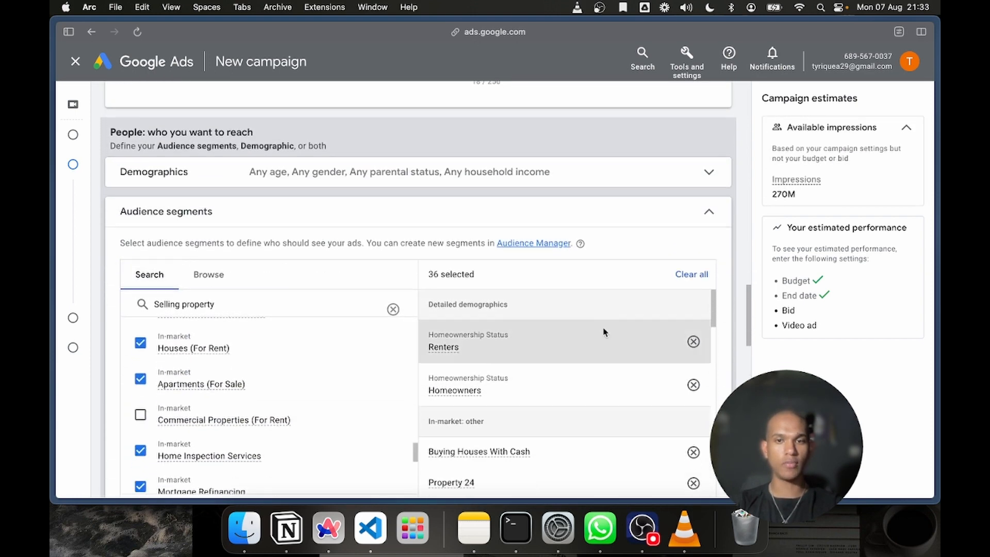
left_click(699, 213)
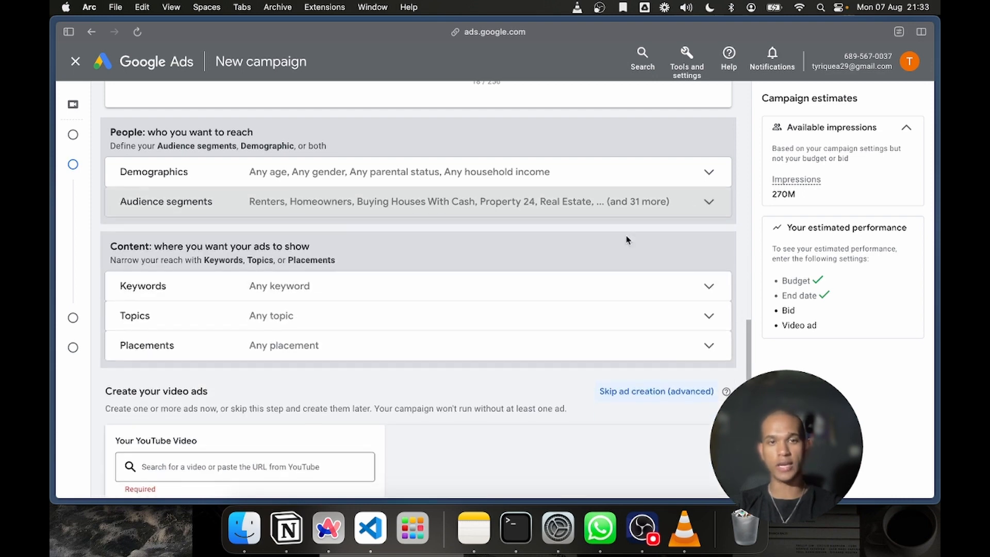
left_click(540, 203)
scroll(472, 401, "down", 3)
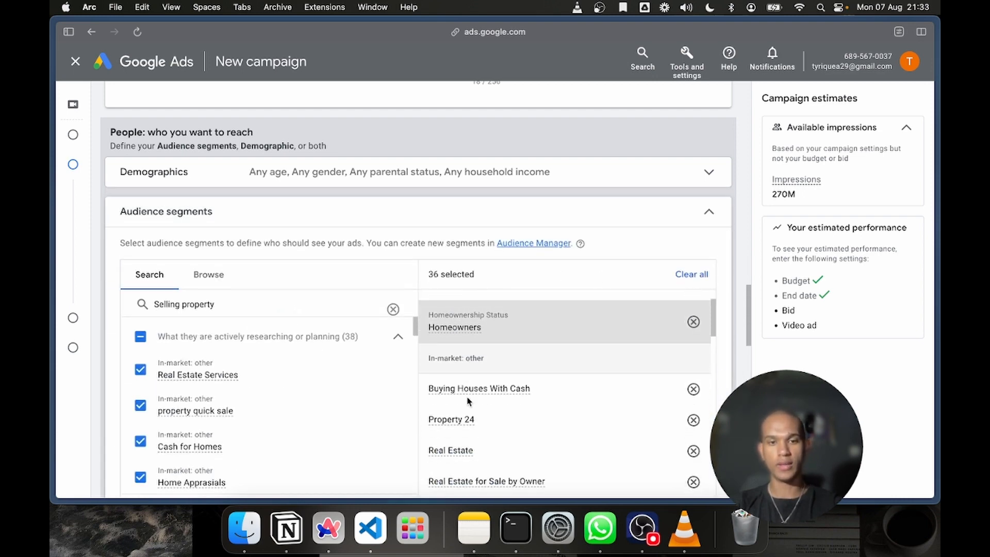
scroll(486, 452, "down", 1)
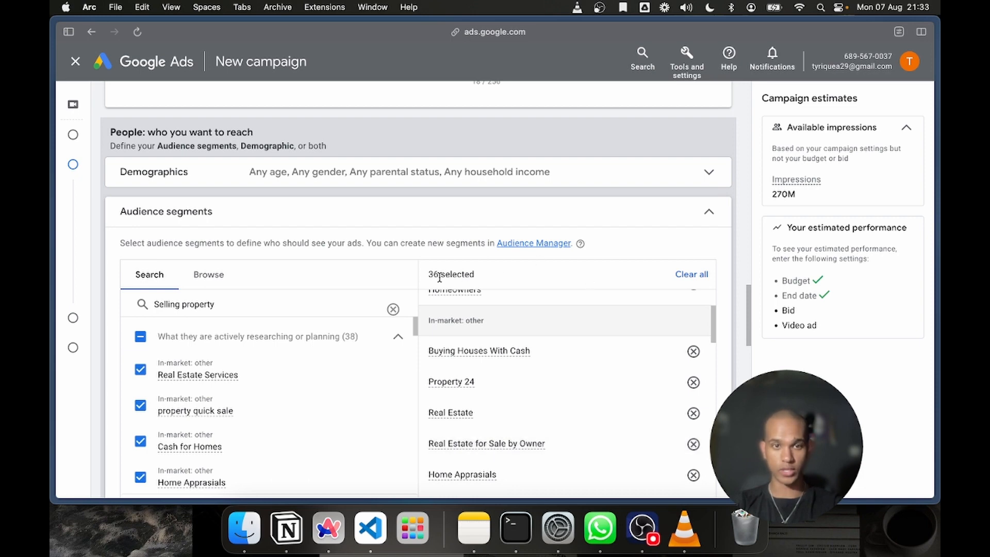
left_click(709, 209)
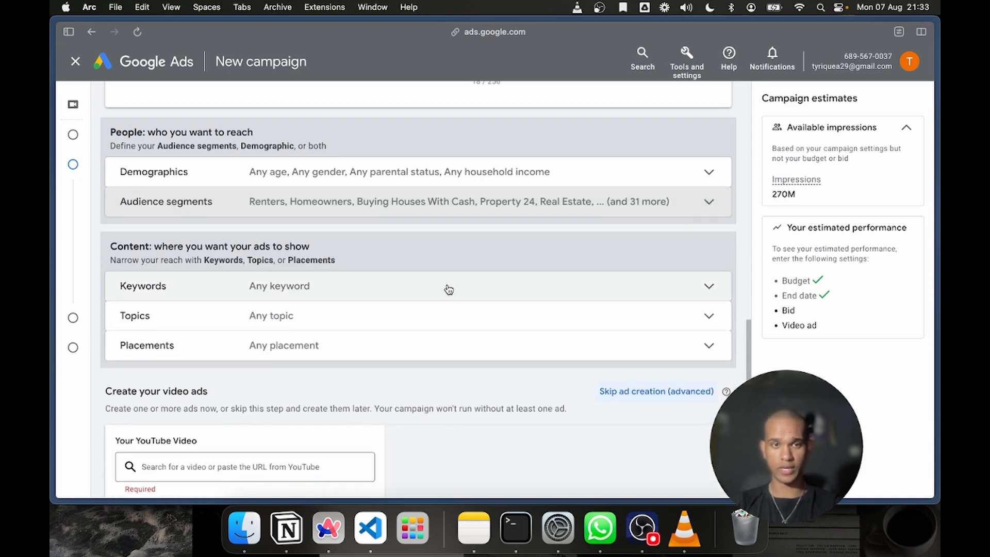
scroll(448, 290, "down", 2)
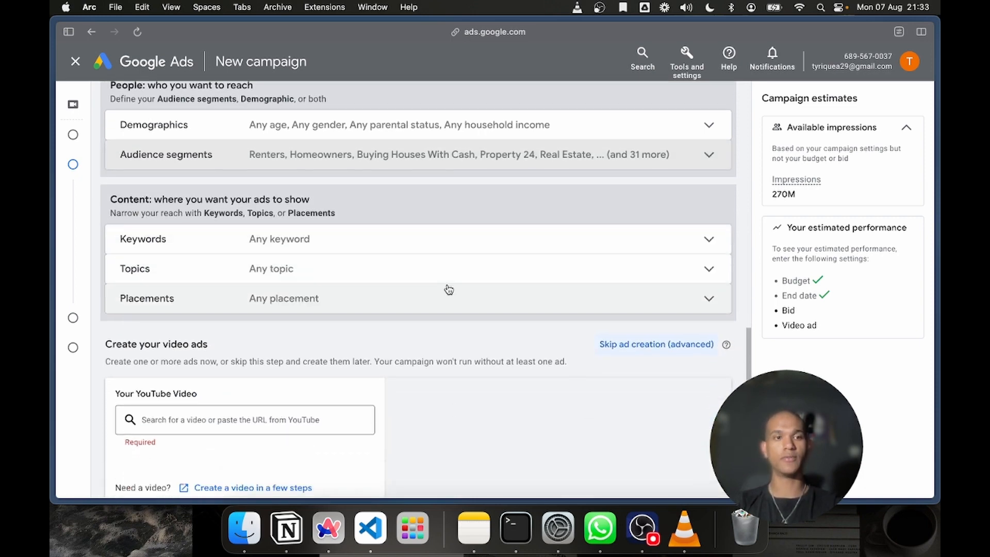
Expand the Keywords section under Content and place the cursor in its keyword entry box
left_click(180, 252)
scroll(388, 315, "down", 2)
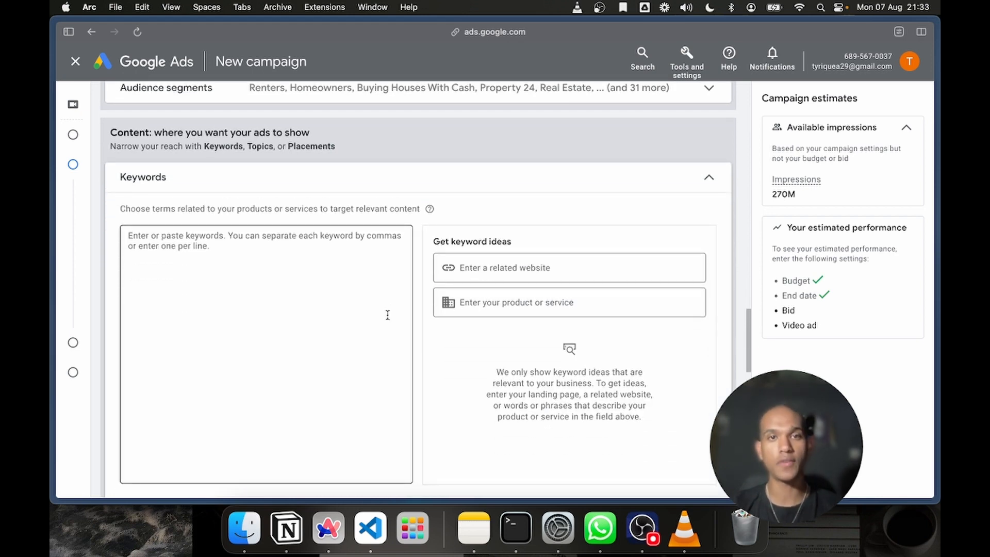
scroll(388, 315, "up", 3)
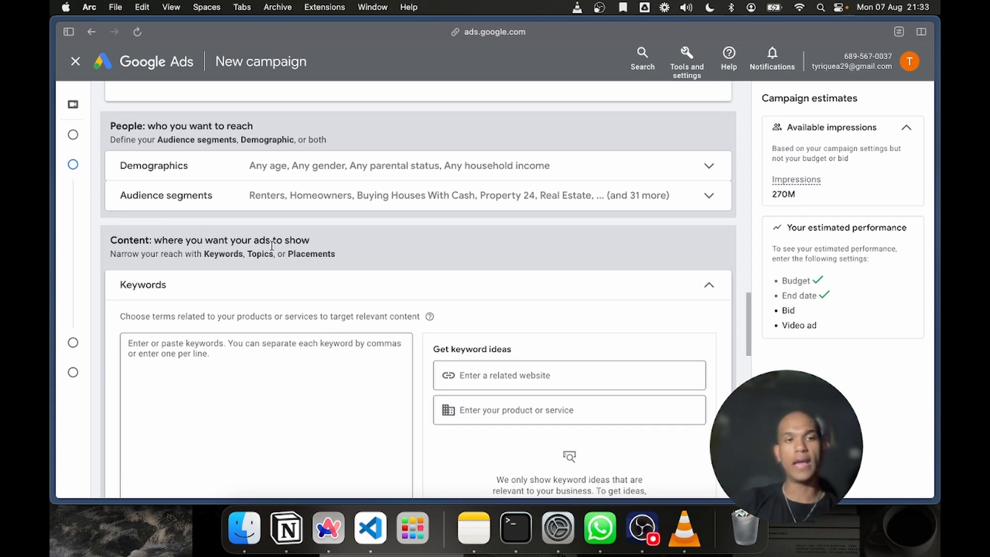
left_click(199, 194)
left_click(208, 206)
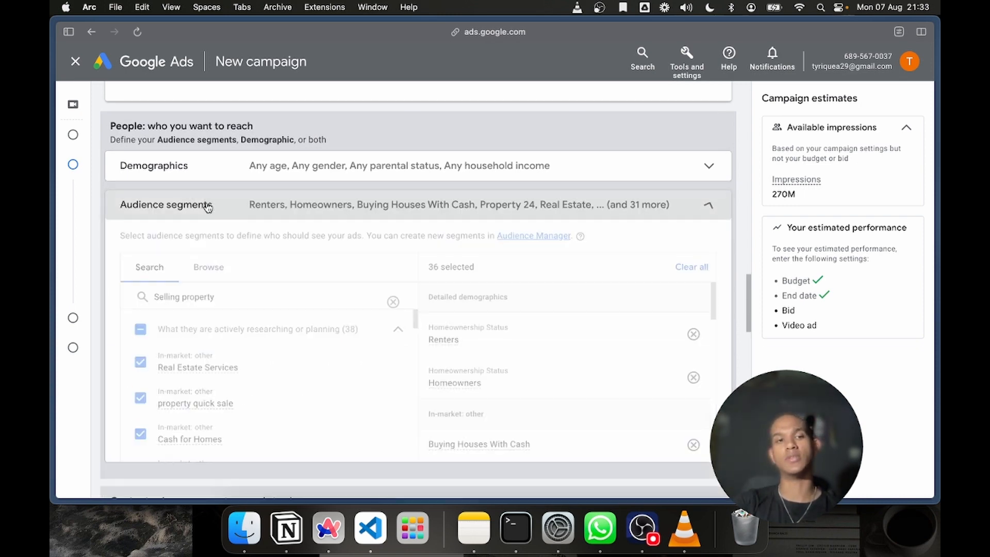
scroll(308, 379, "down", 2)
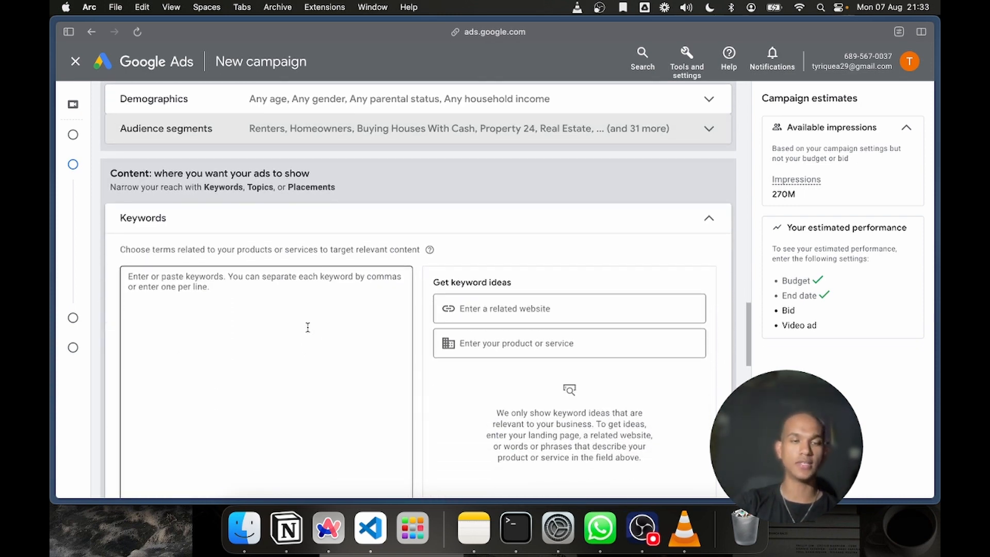
left_click(212, 316)
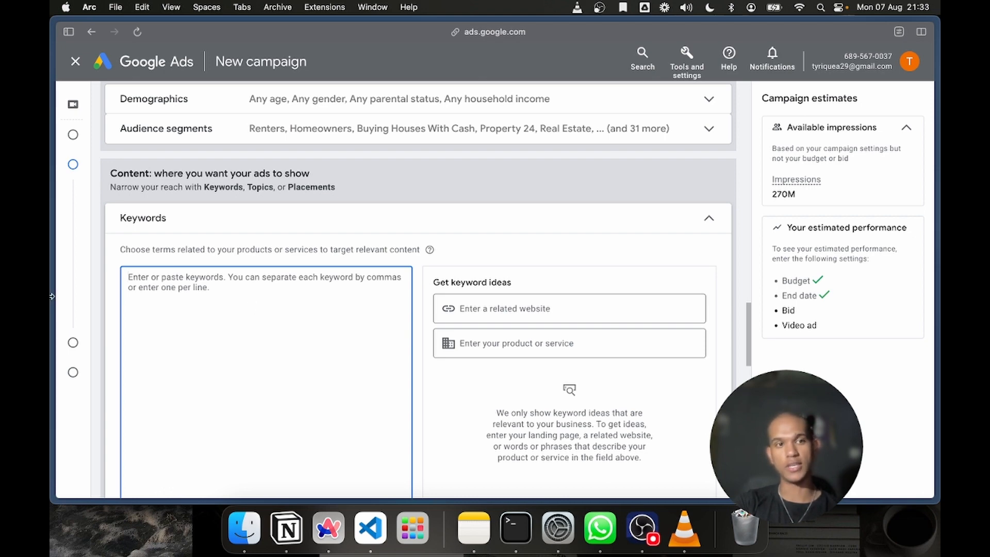
Switch to the Keyword Research List document and copy all of its numbered keywords, from Real estate tips to Homebuyer assistance programs
mouse_move(52, 297)
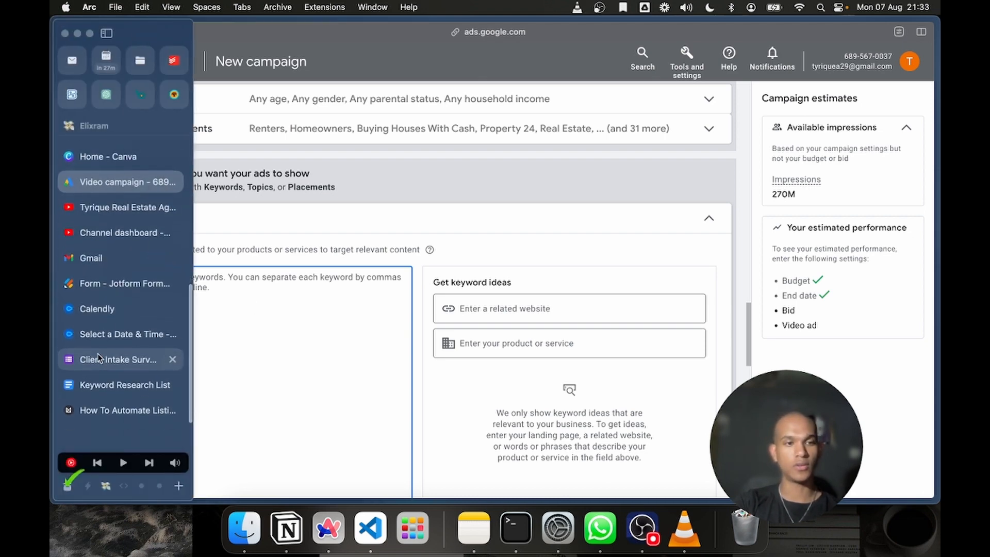
left_click(104, 385)
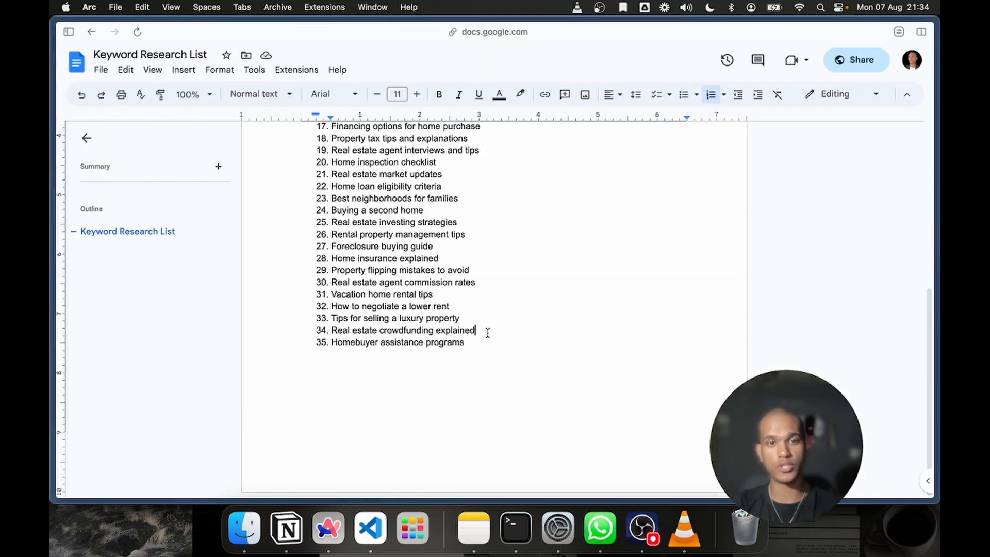
left_click_drag(471, 343, 404, 246)
scroll(402, 245, "up", 6)
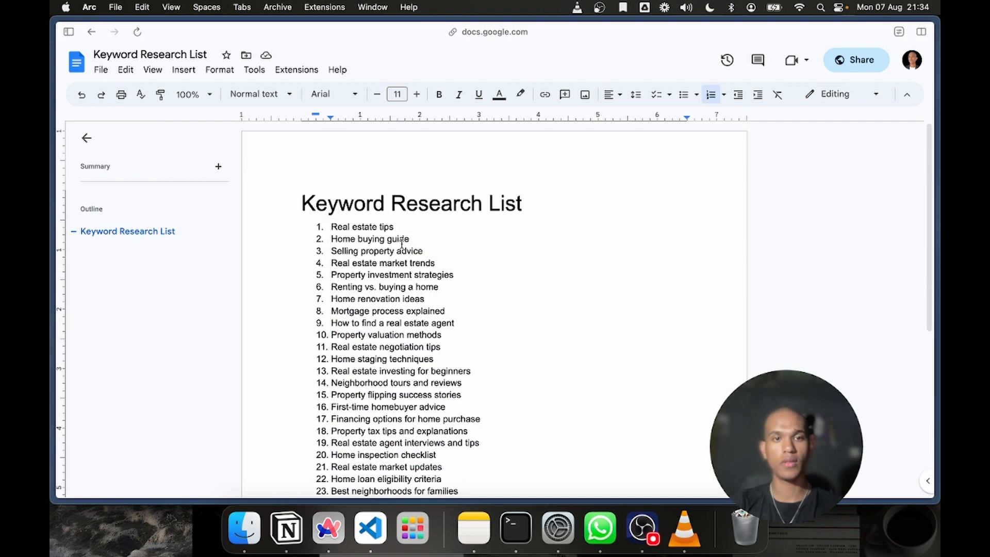
left_click(336, 228, "shift")
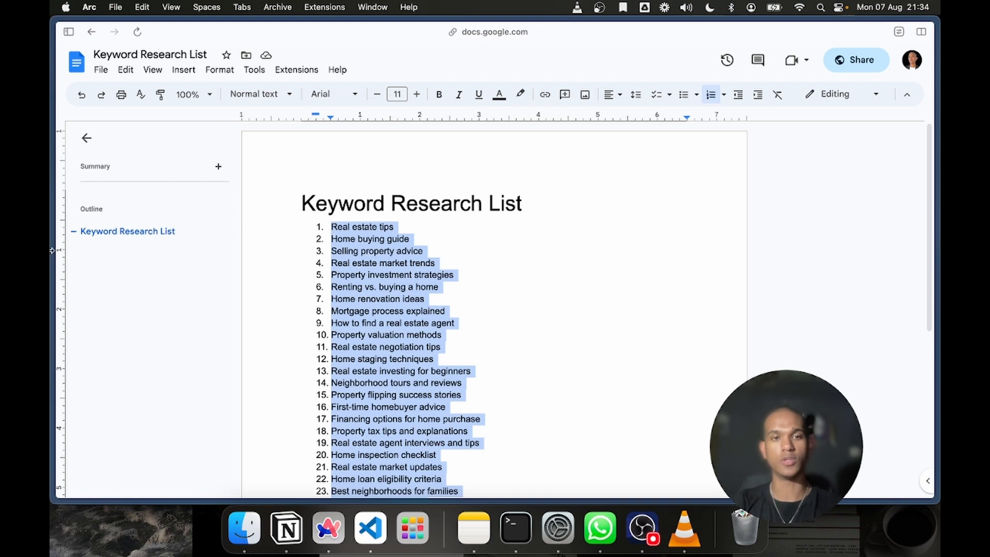
Return to the Google Ads video campaign and paste the copied keyword list into the Keywords box
mouse_move(52, 250)
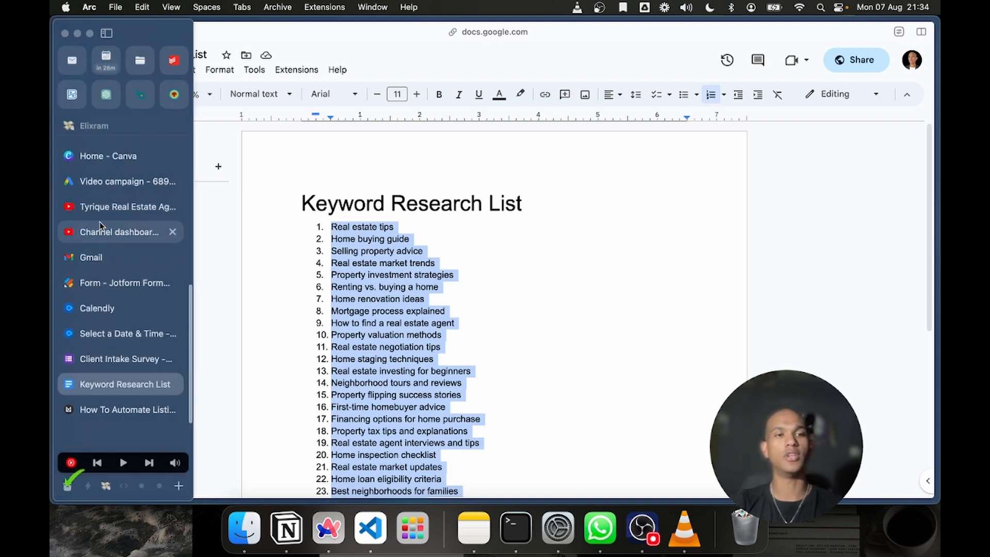
scroll(106, 240, "up", 2)
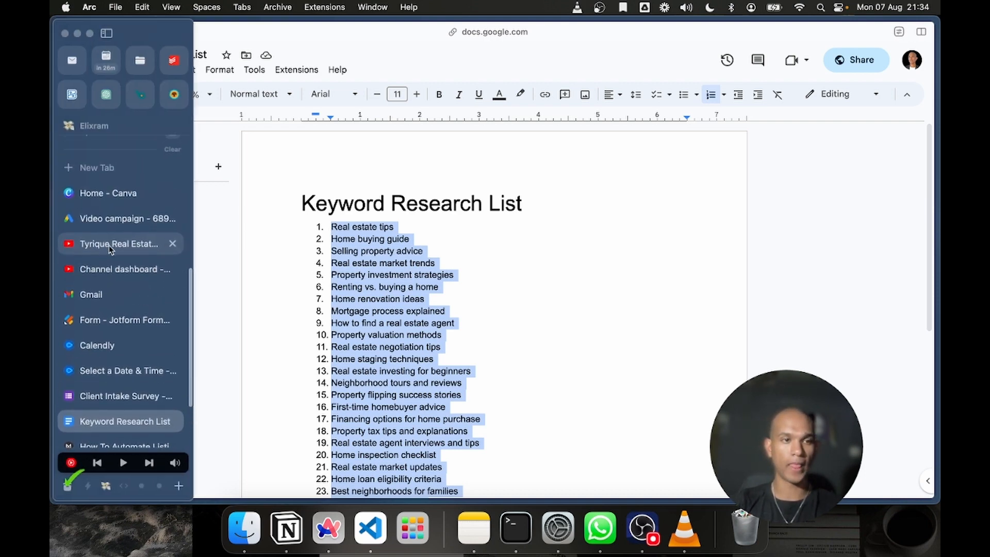
left_click(123, 269)
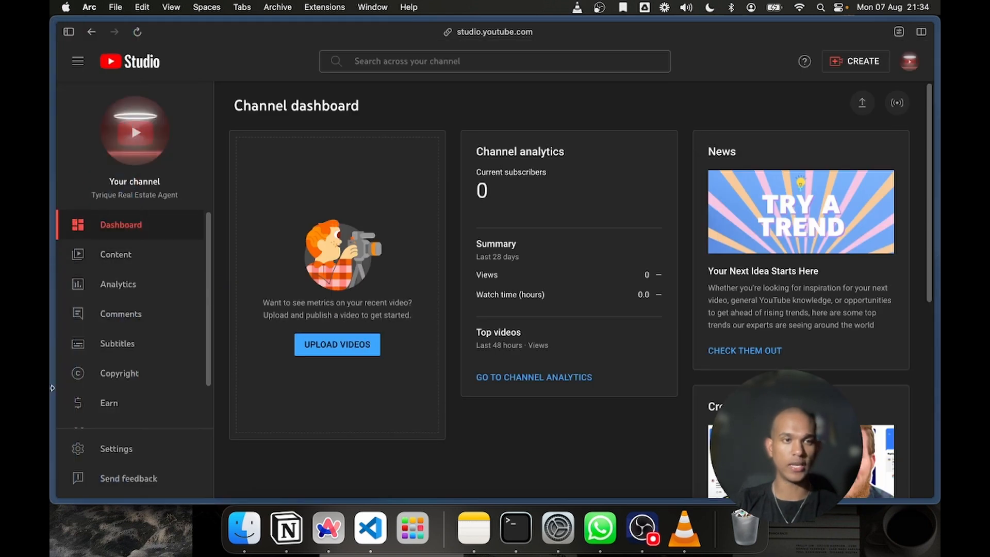
mouse_move(52, 388)
scroll(98, 320, "down", 2)
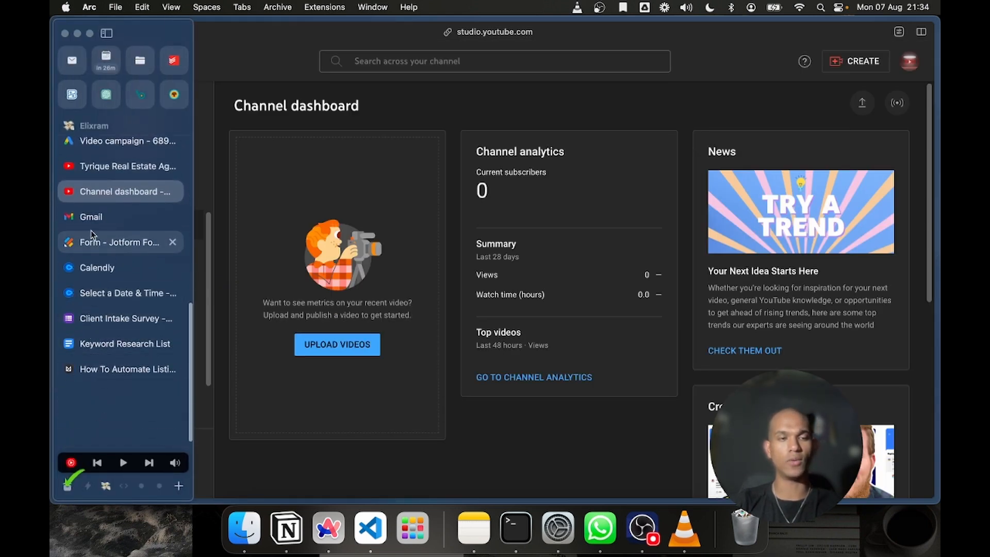
left_click(111, 142)
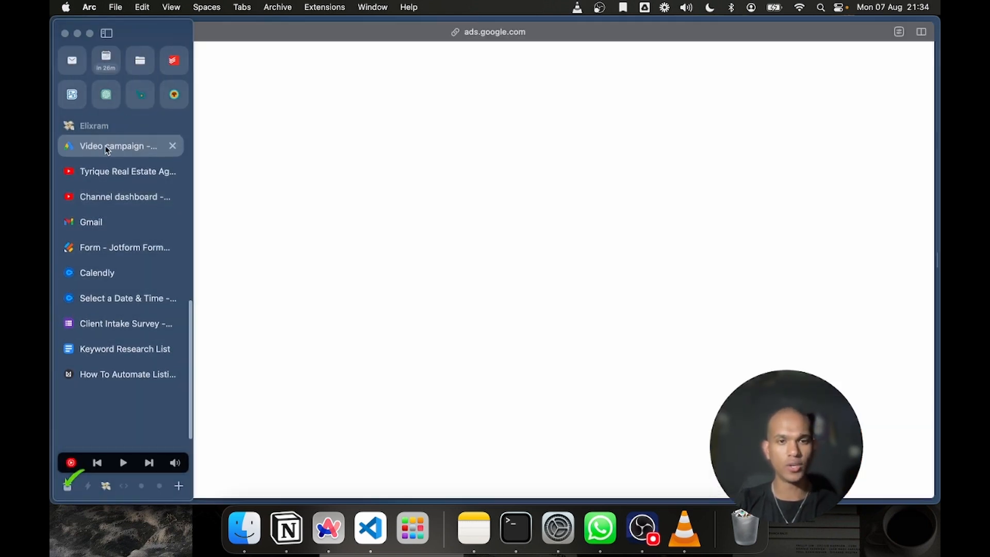
key("super+v")
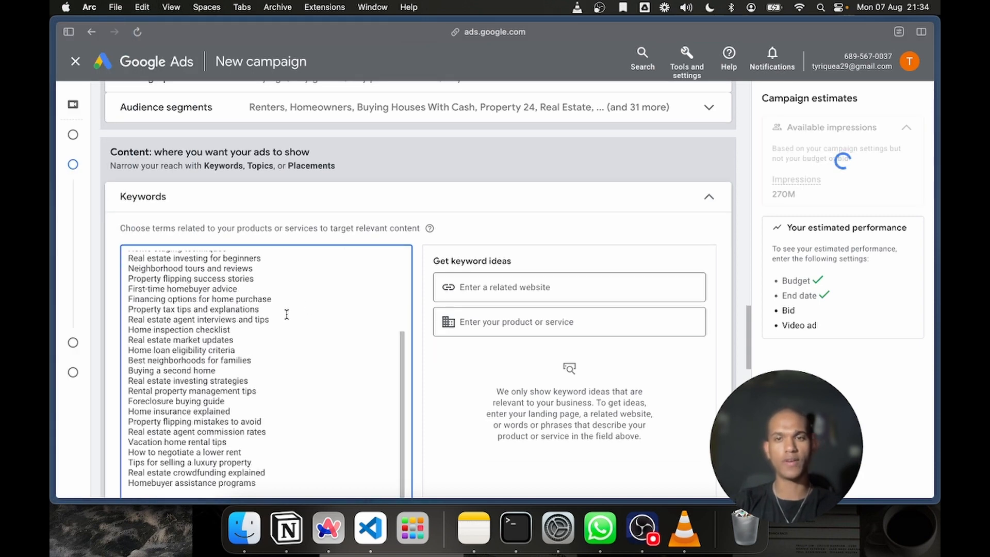
key("BackSpace")
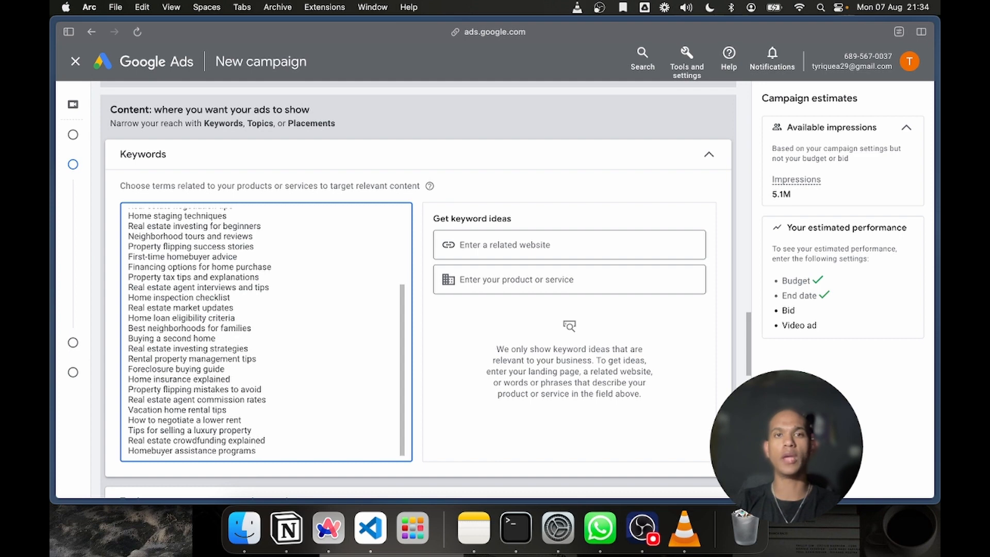
Review the pasted keywords, the audience segments and the section for creating the video ads
scroll(311, 359, "down", 3)
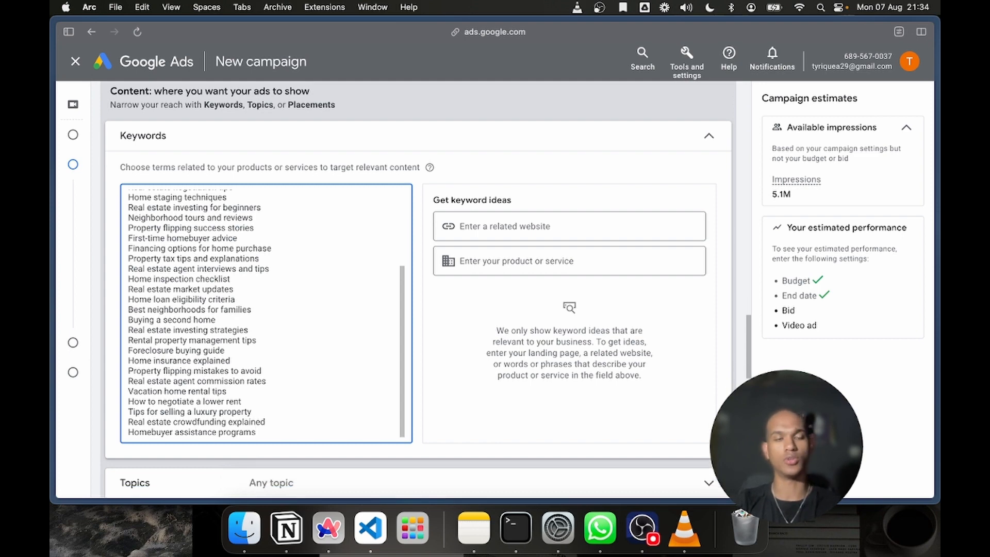
scroll(300, 214, "up", 10)
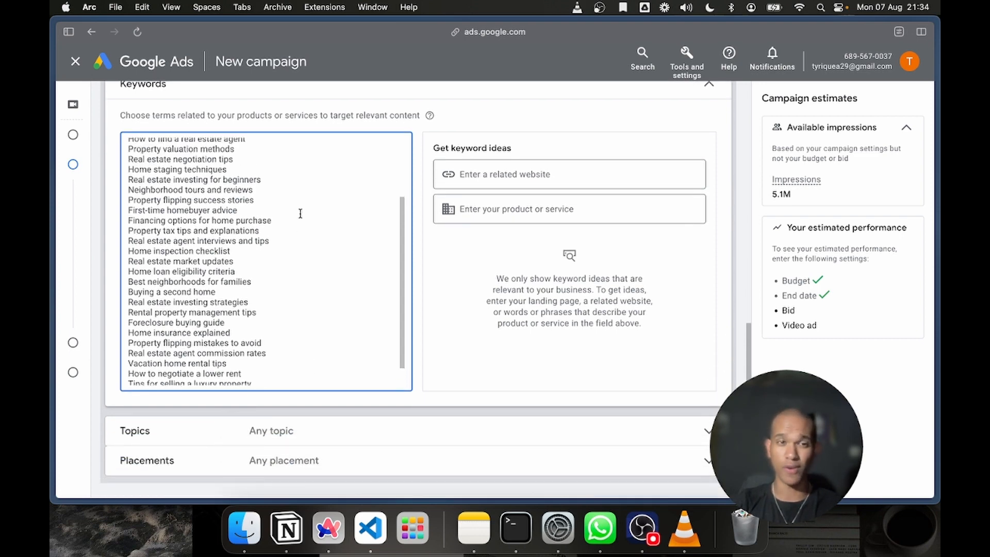
scroll(425, 267, "down", 15)
scroll(423, 266, "up", 8)
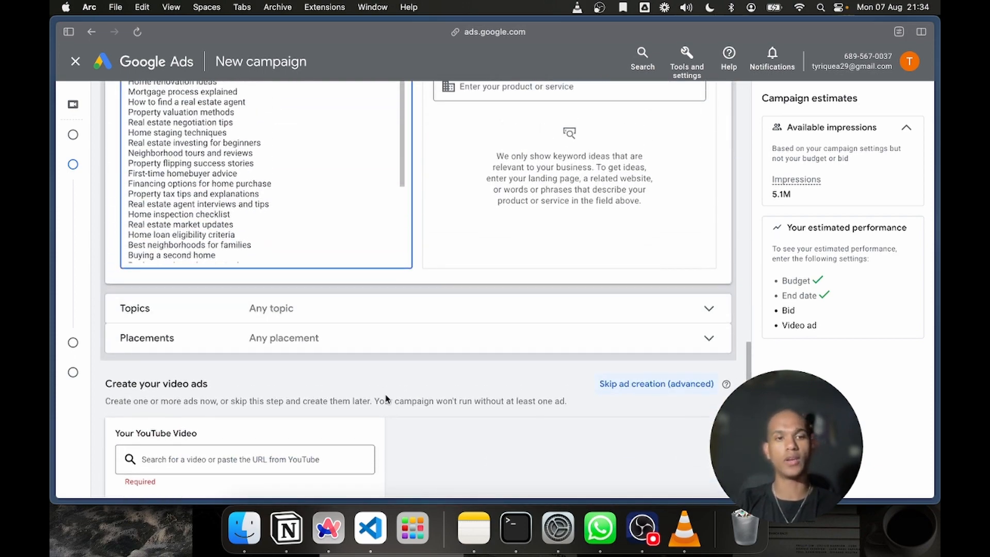
scroll(385, 398, "down", 4)
scroll(384, 398, "up", 10)
scroll(386, 395, "up", 1)
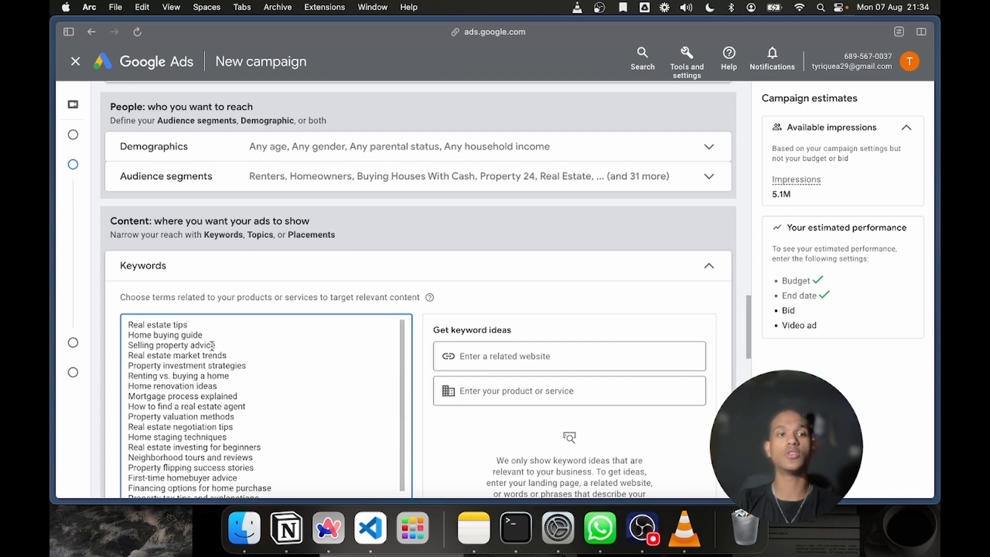
left_click(322, 178)
left_click(324, 180)
scroll(329, 184, "down", 10)
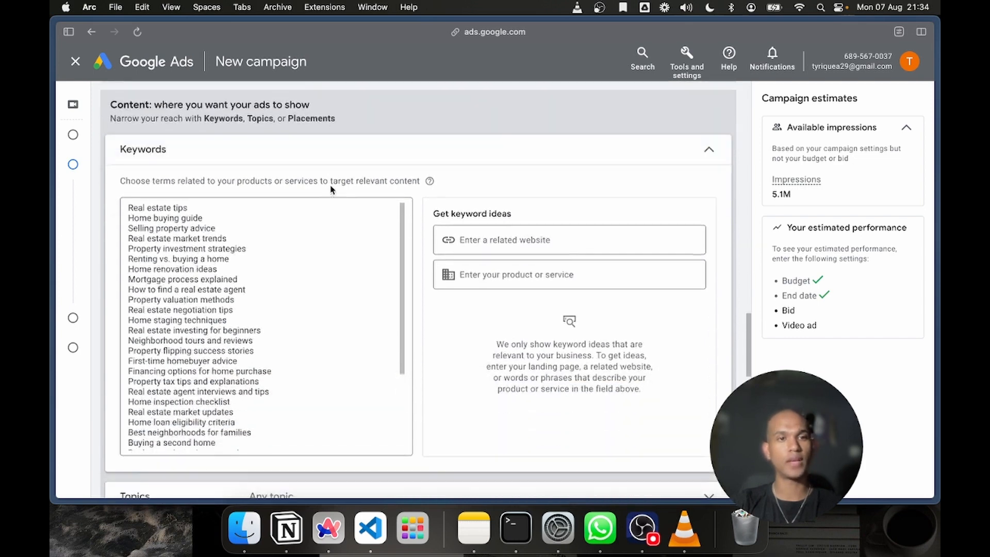
scroll(331, 185, "down", 3)
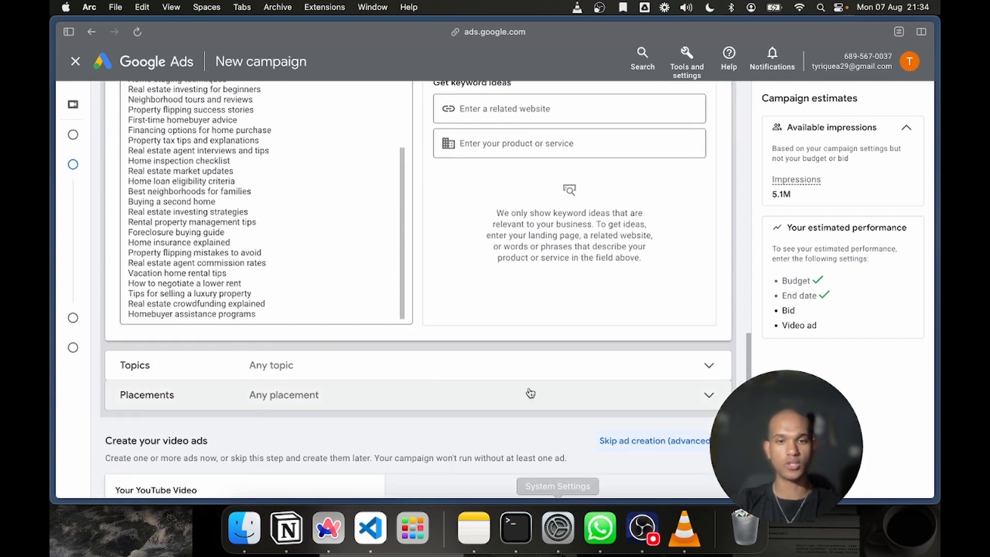
scroll(530, 392, "down", 7)
scroll(530, 392, "up", 2)
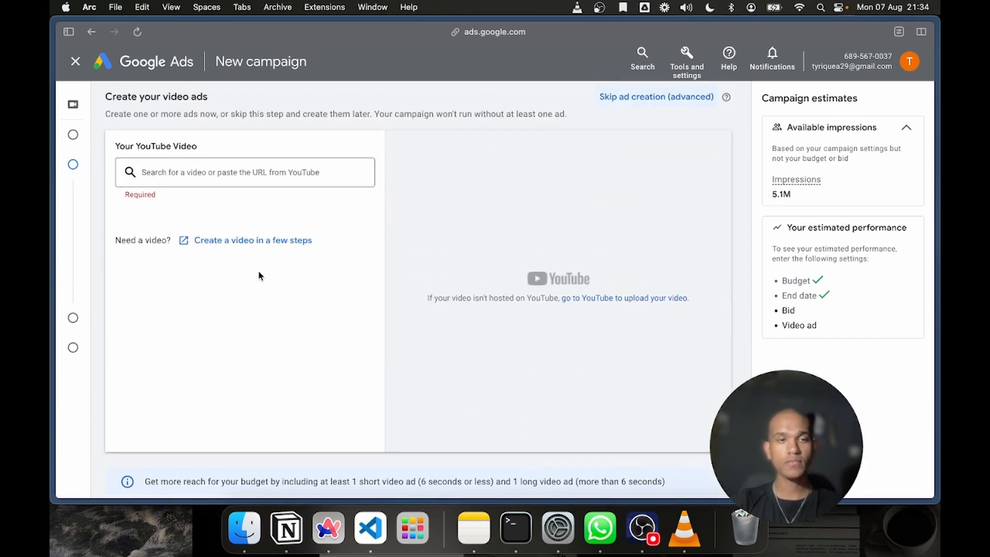
scroll(261, 273, "up", 10)
scroll(475, 411, "down", 8)
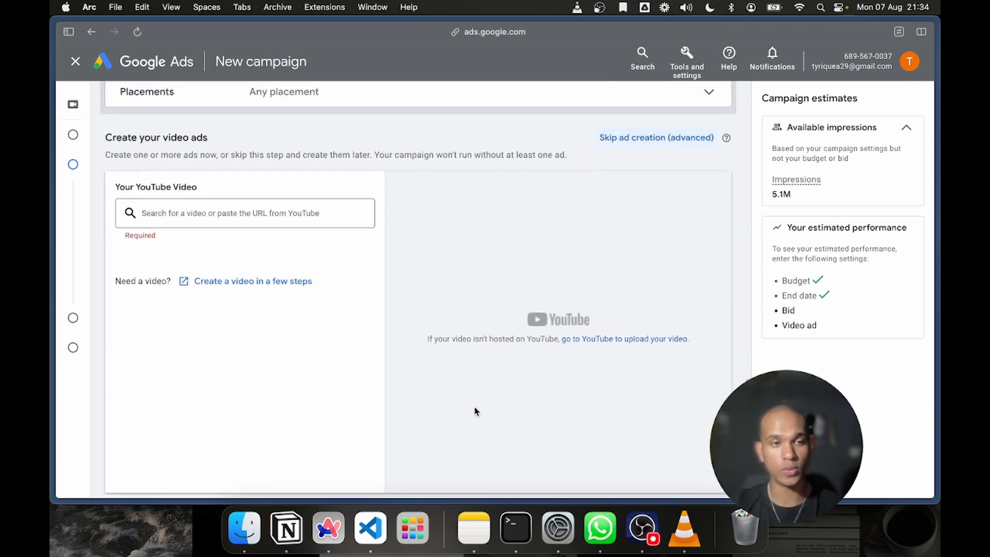
scroll(475, 411, "down", 1)
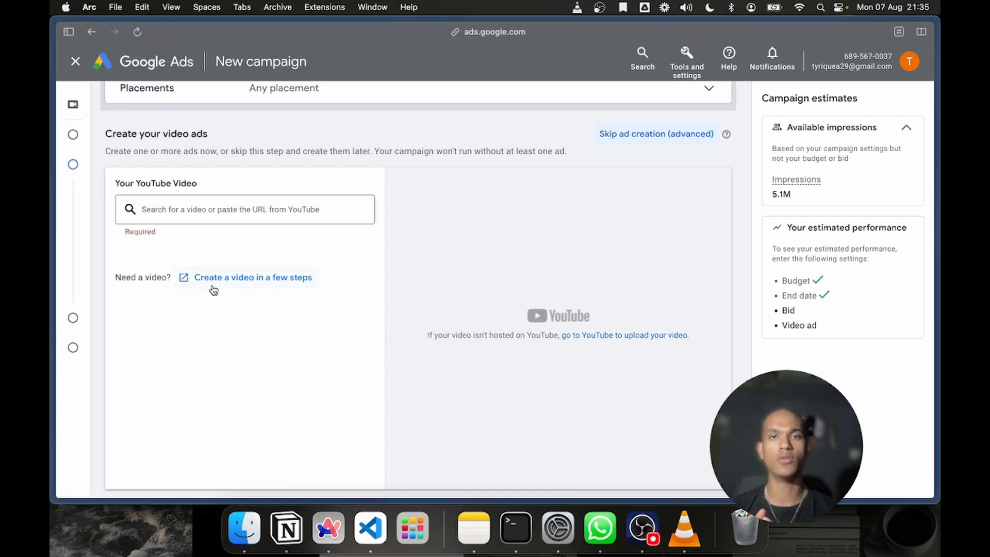
Open the CapCut website in a new browser tab
key("super+t")
type("capcut")
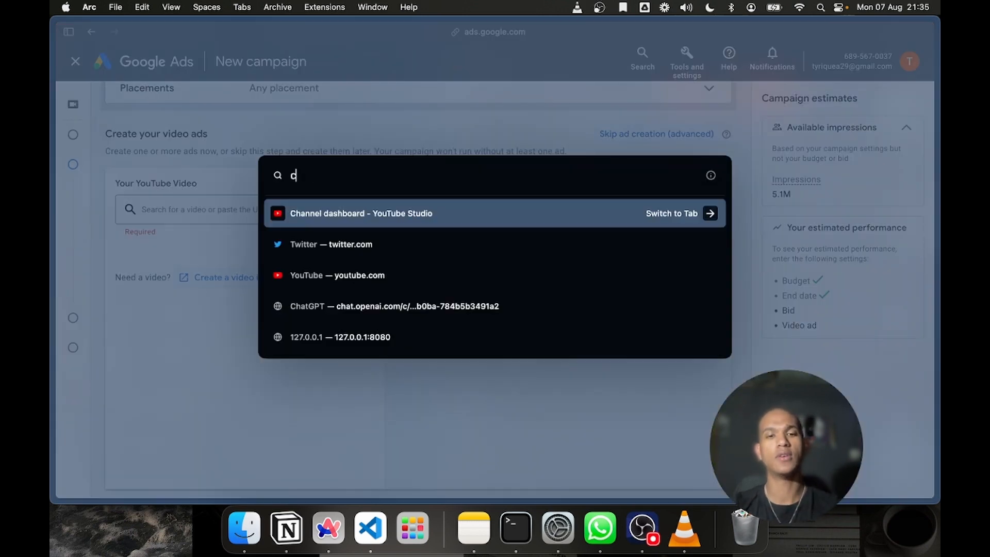
key("Return")
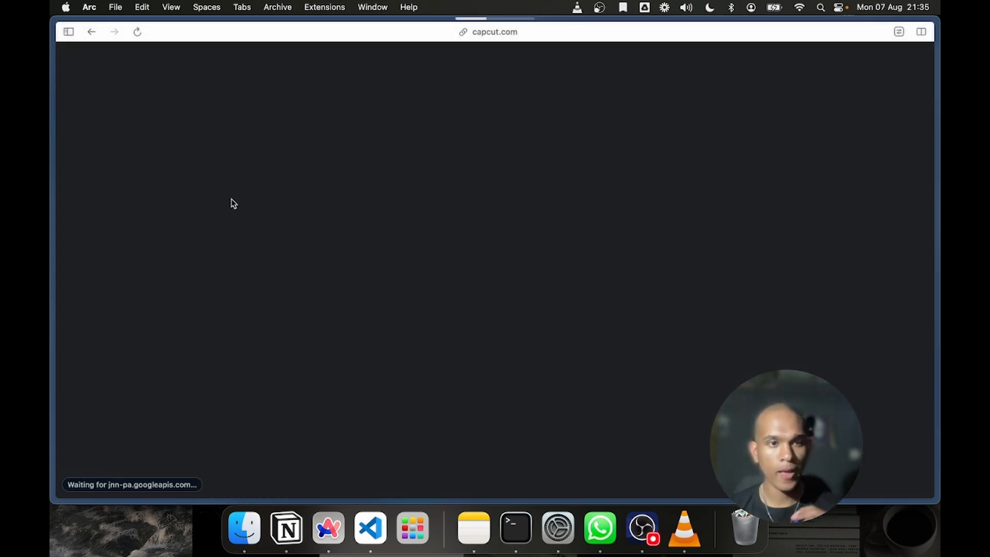
Switch to Canva, create a new blank Video design and add a second page to it
mouse_move(52, 214)
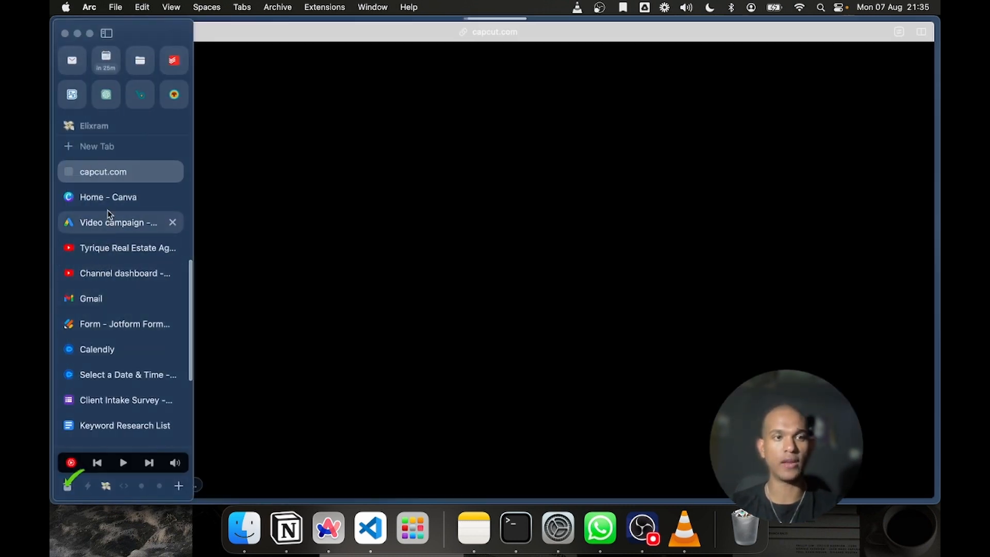
left_click(107, 208)
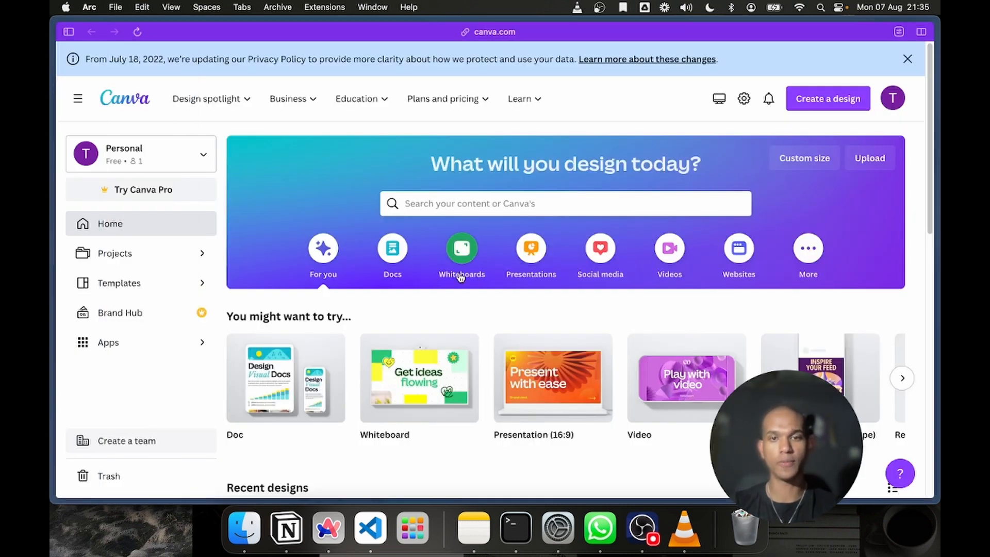
left_click(705, 378)
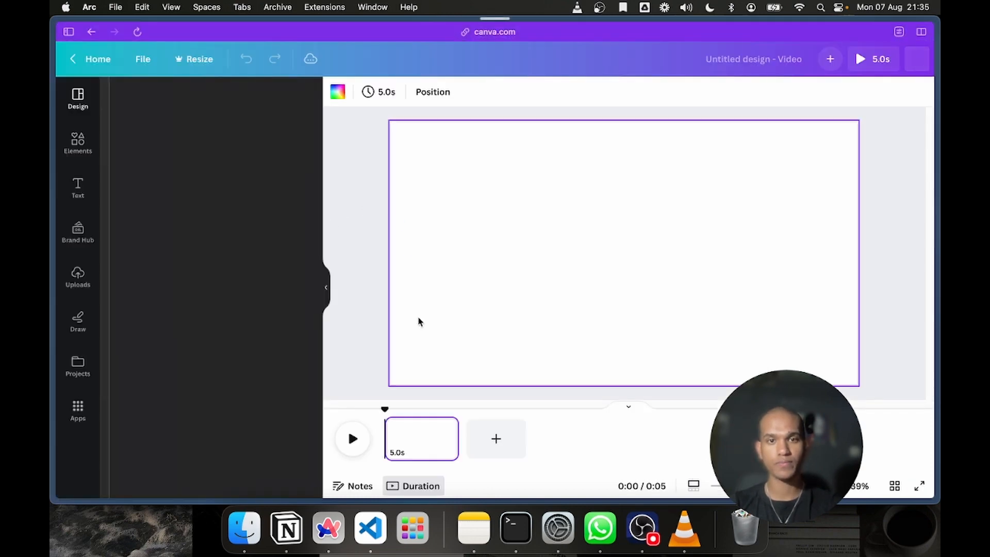
left_click(496, 438)
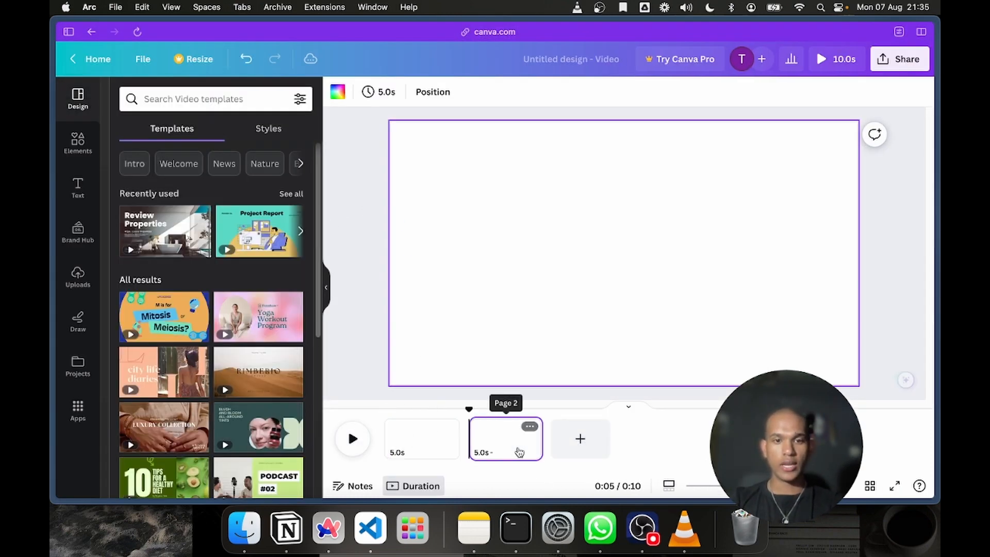
left_click(532, 423)
left_click(361, 338)
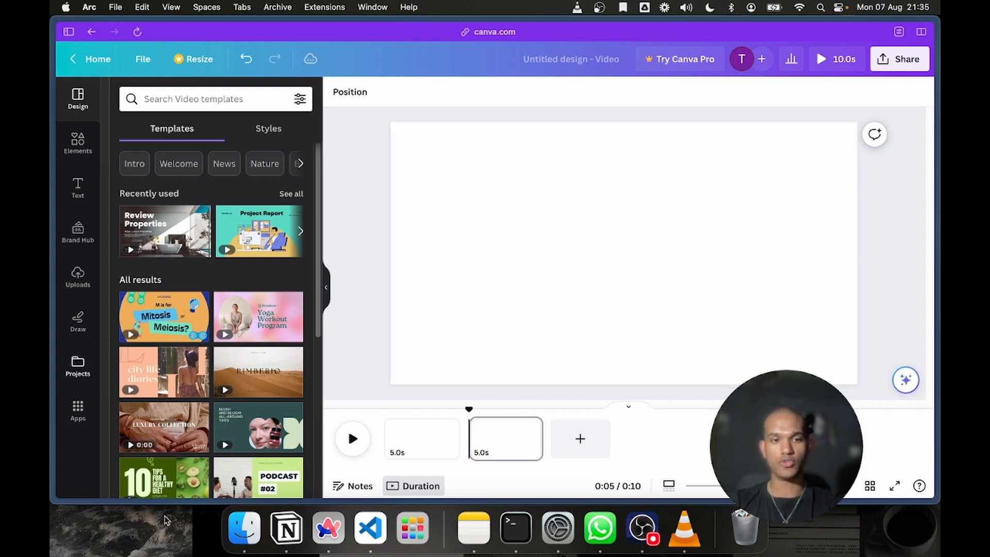
Insert the photo of the modern house with a pool from Finder onto the second page of the video design
left_click(250, 537)
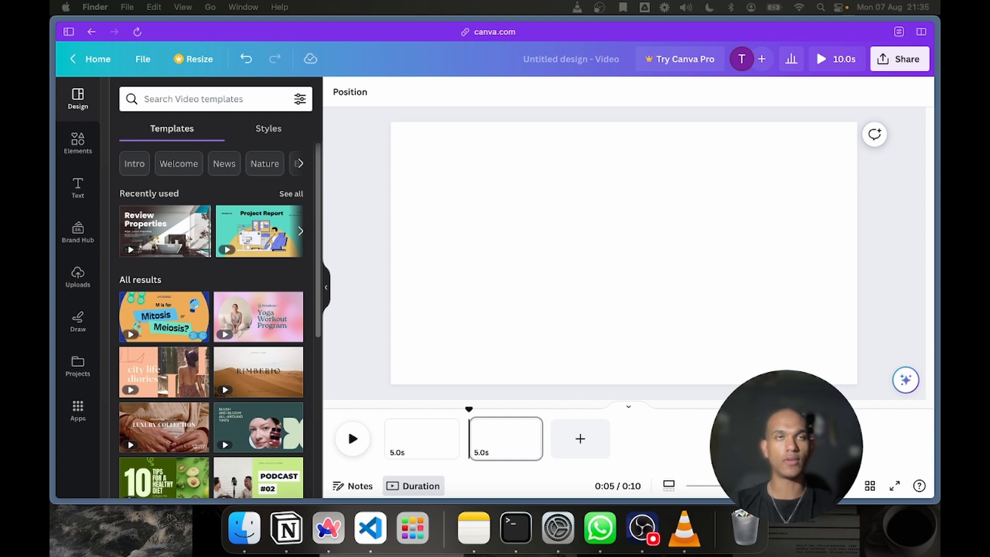
left_click_drag(430, 124, 603, 259)
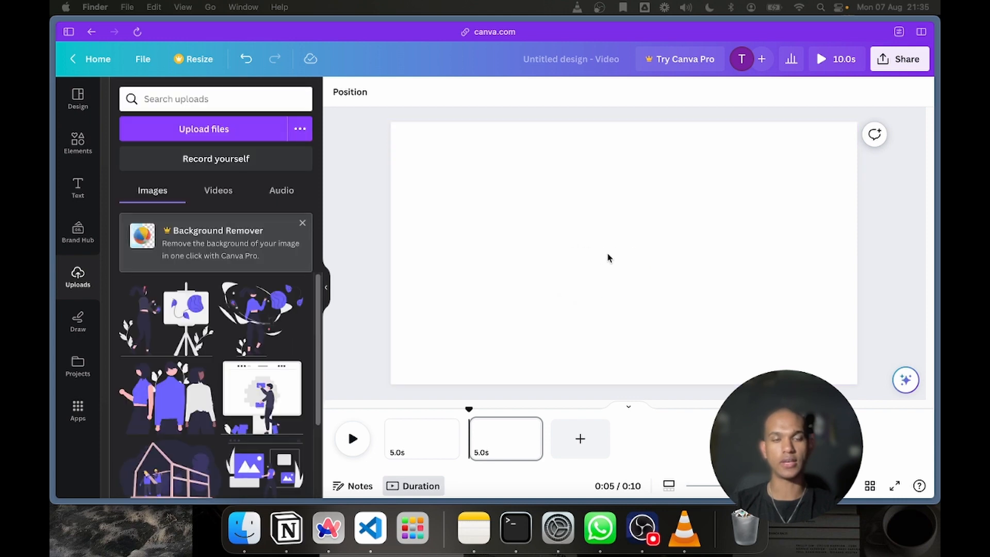
left_click(576, 224)
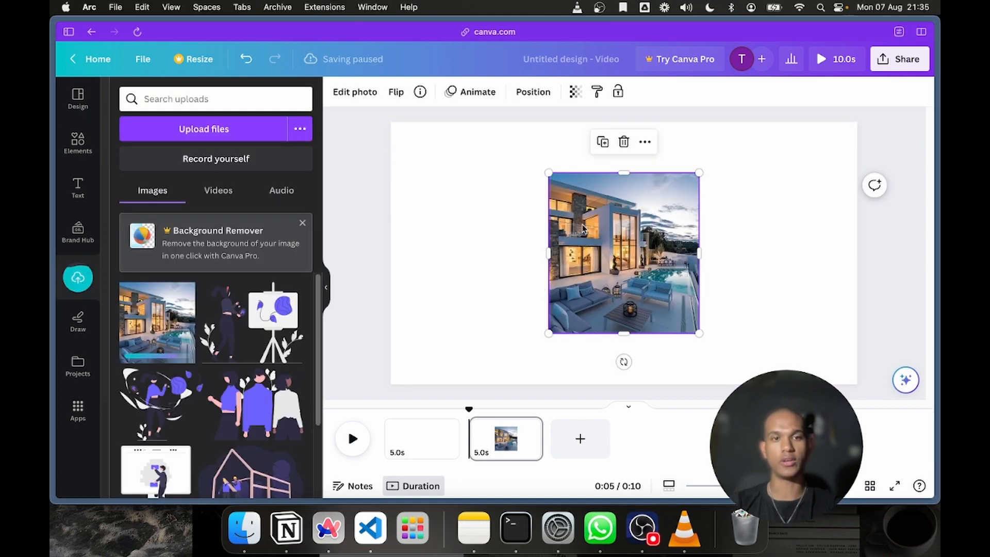
Delete the house photo from the second page and look at the design's sharing and download options
key("BackSpace")
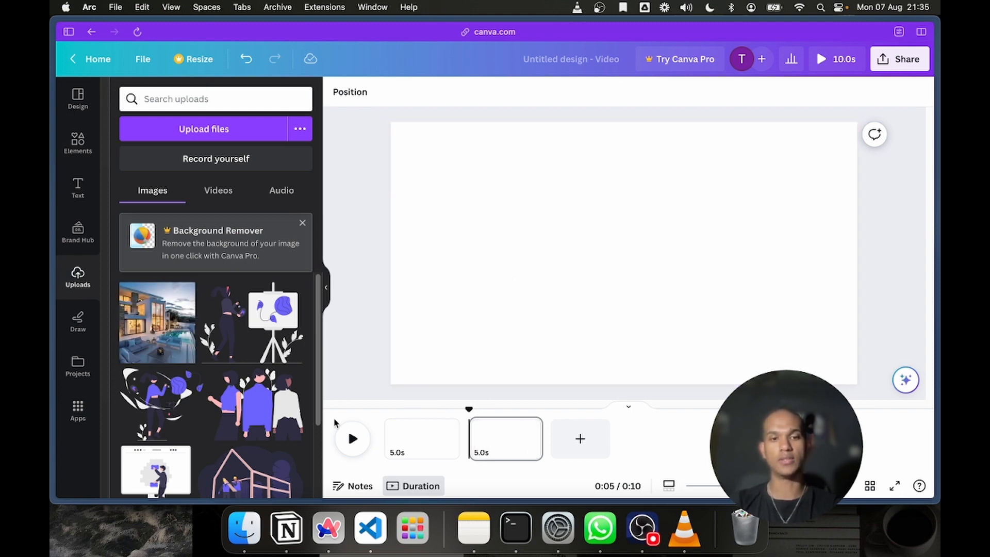
left_click(900, 60)
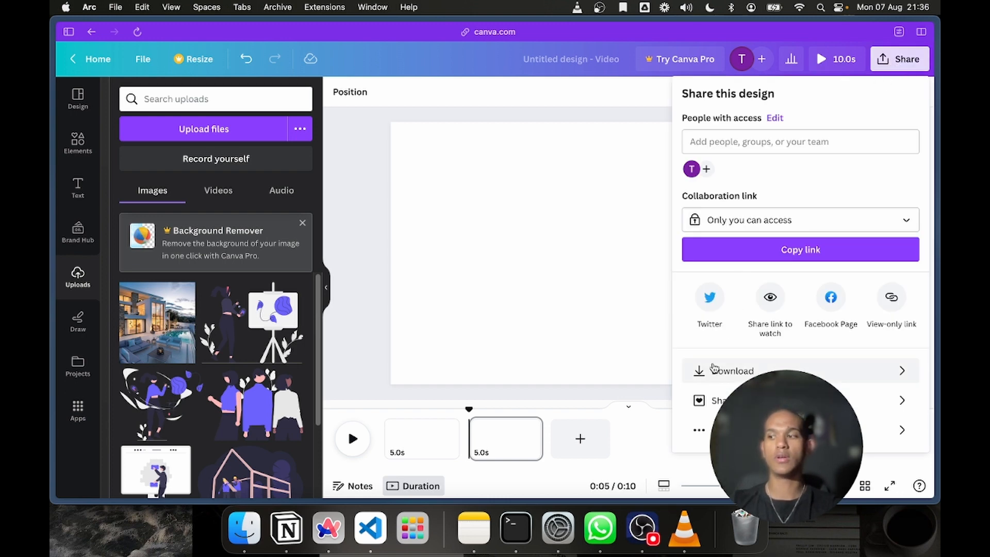
left_click(573, 338)
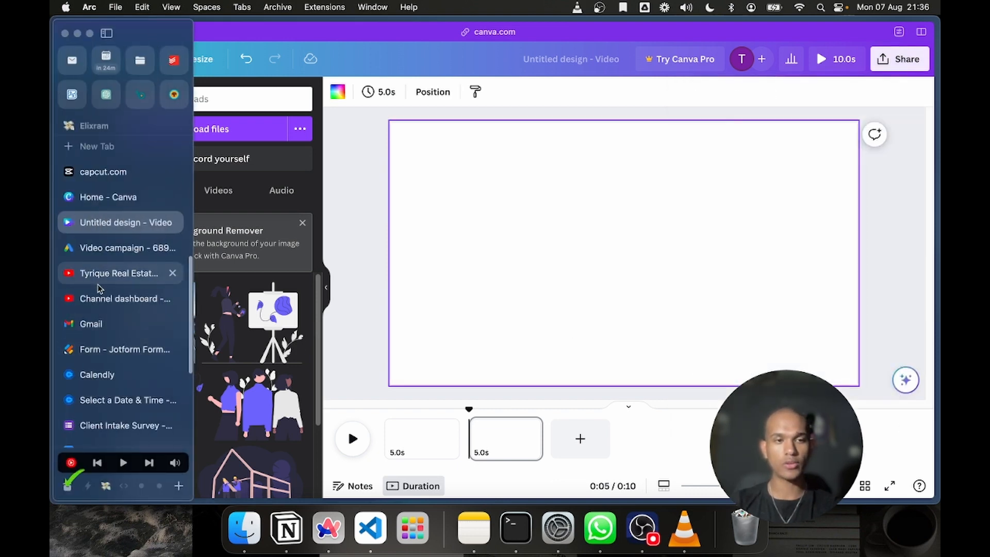
Switch to YouTube Studio, search the channel for "concorde estates" and clear the search
left_click(100, 291)
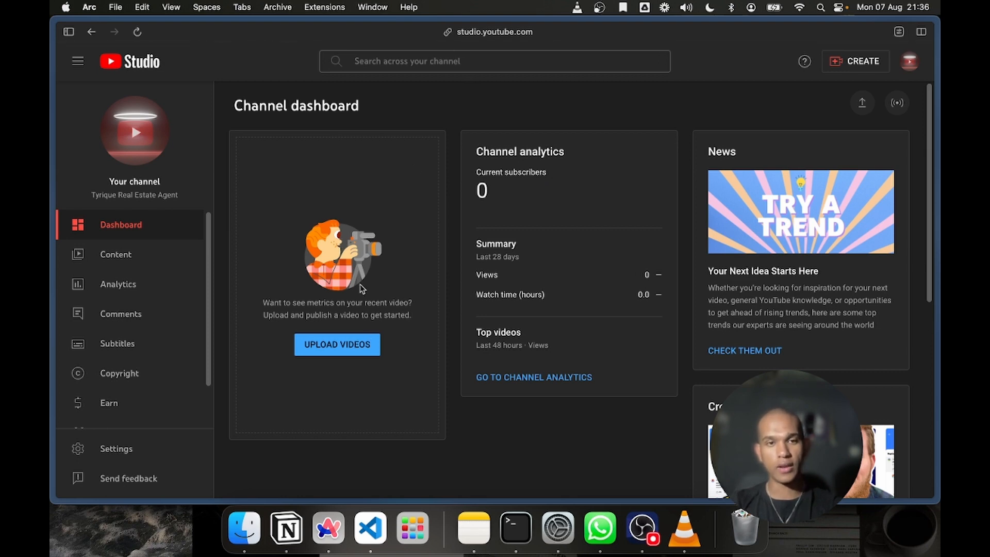
left_click(380, 62)
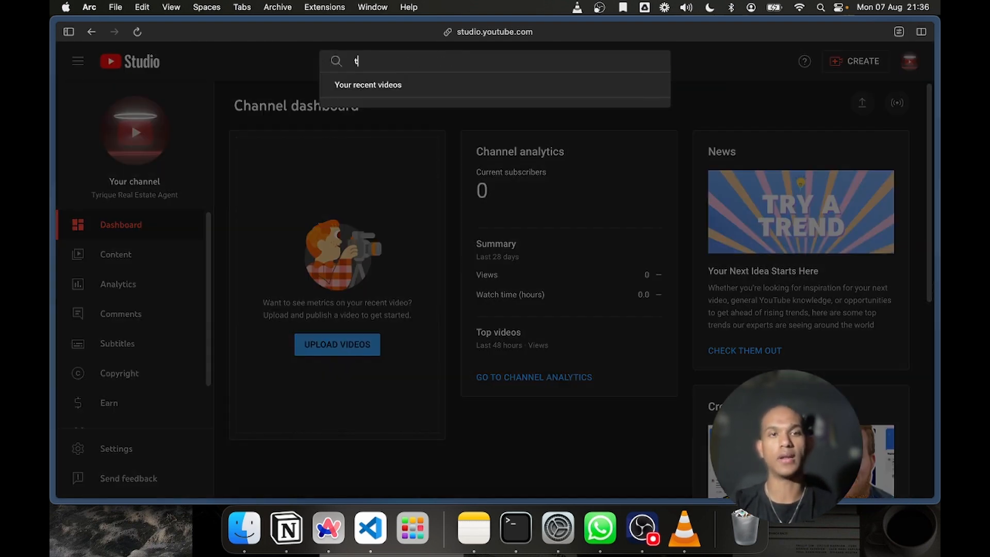
type("concorde")
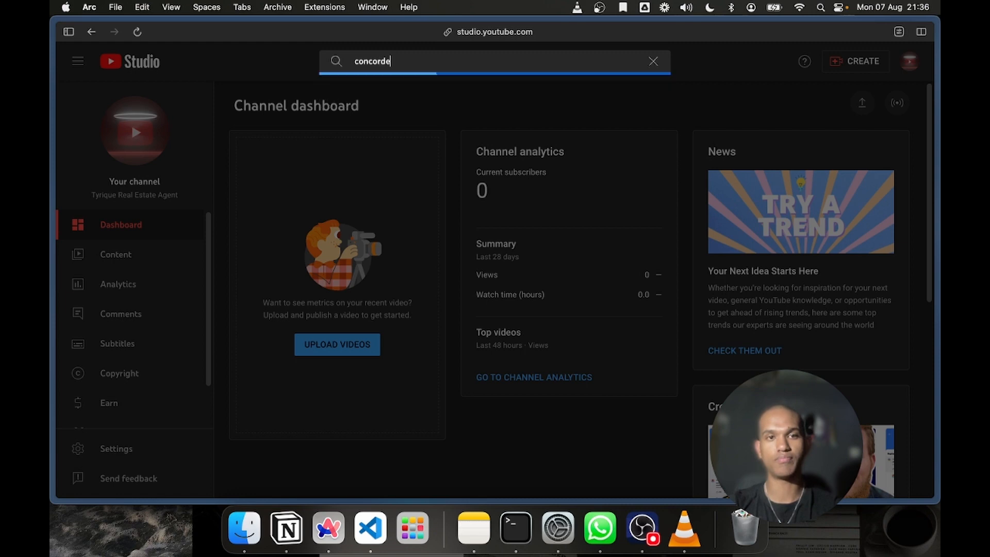
type(" estates")
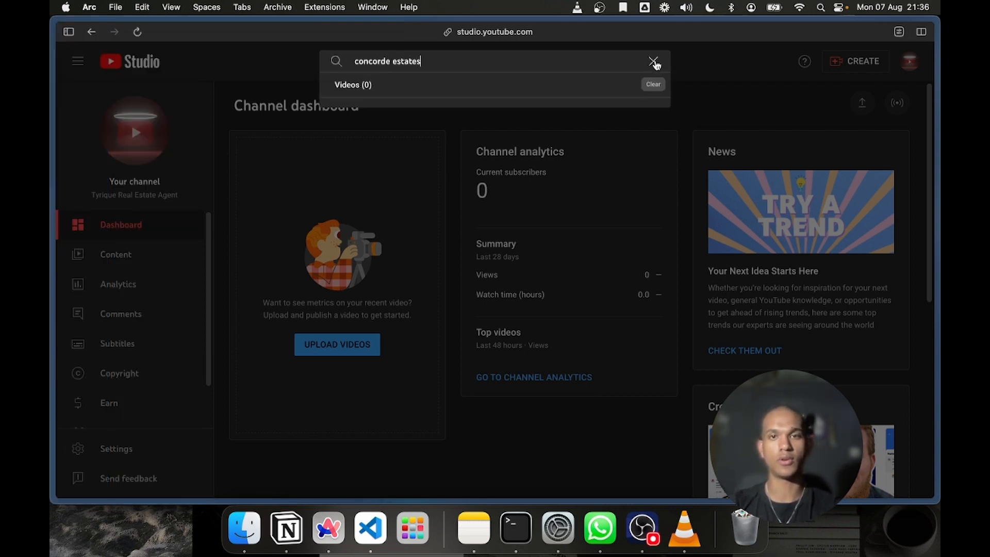
left_click(653, 61)
Switch to the YouTube channel page and search YouTube for "concorde estates"
mouse_move(51, 206)
left_click(103, 274)
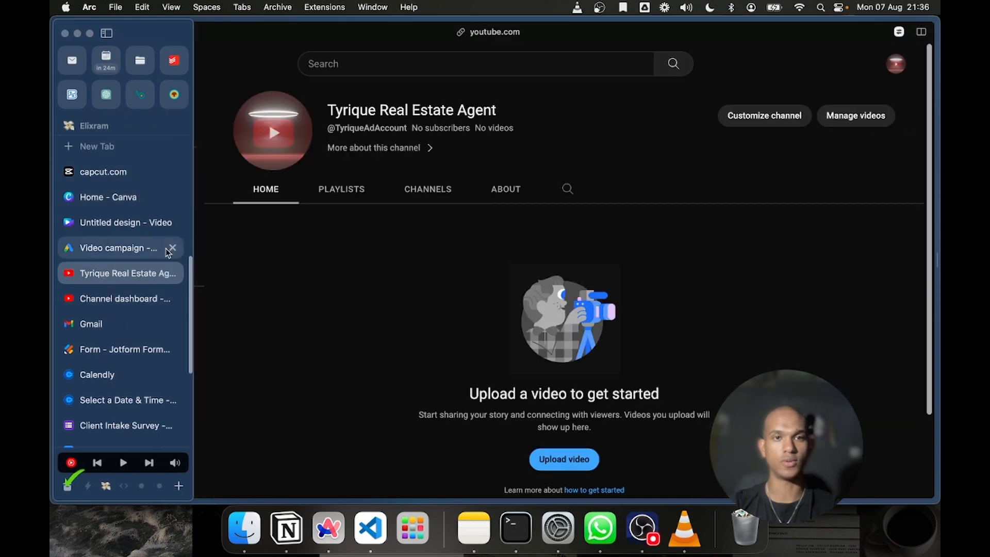
left_click(394, 64)
type("conco")
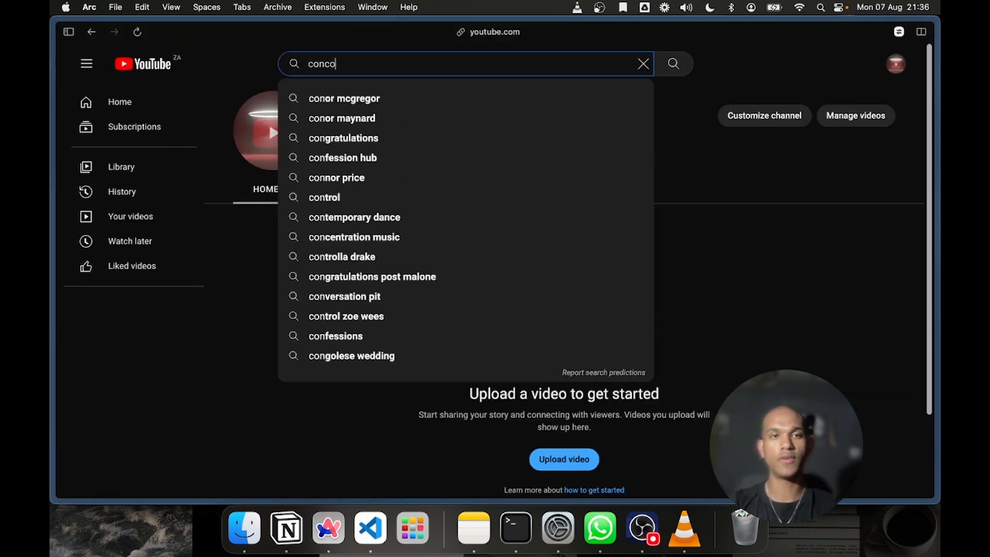
type("rde estates")
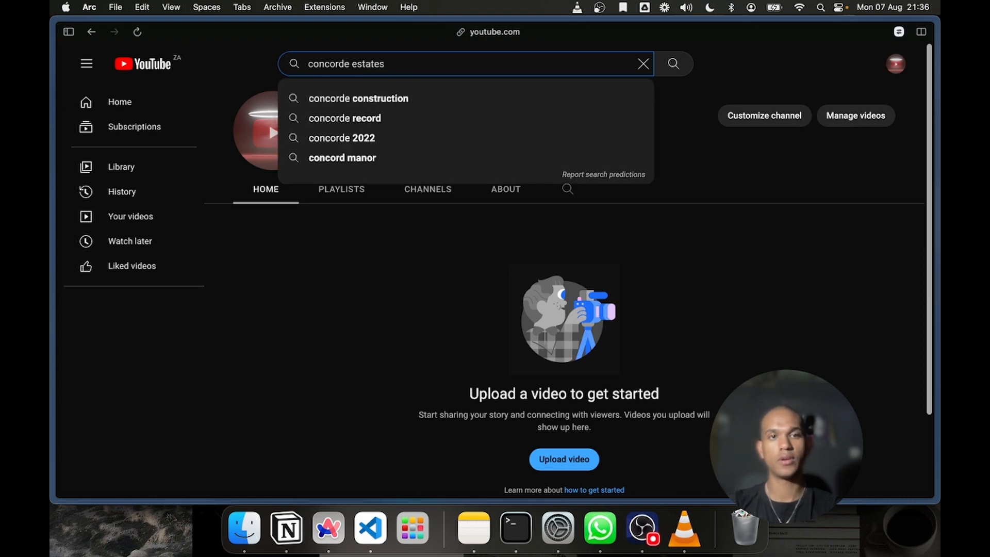
key("Return")
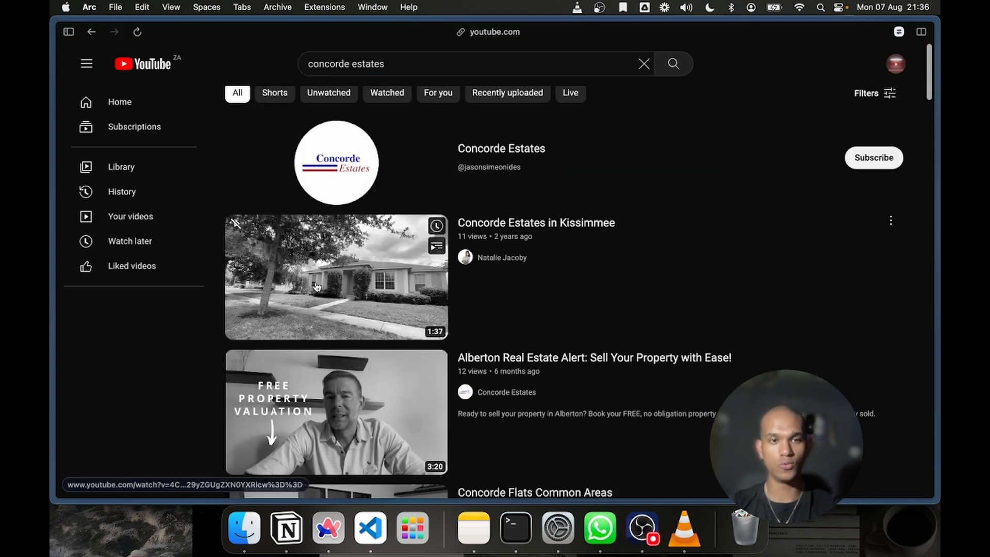
Open the Concorde Estates video "Alberton Real Estate Alert: Sell Your Property with Ease!", pause it and copy its URL
left_click(355, 398)
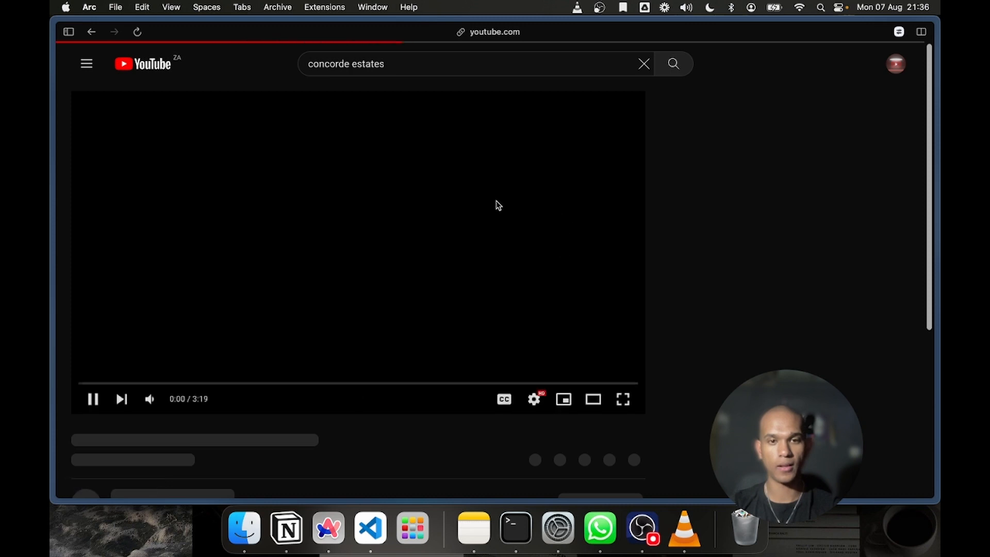
left_click(277, 291)
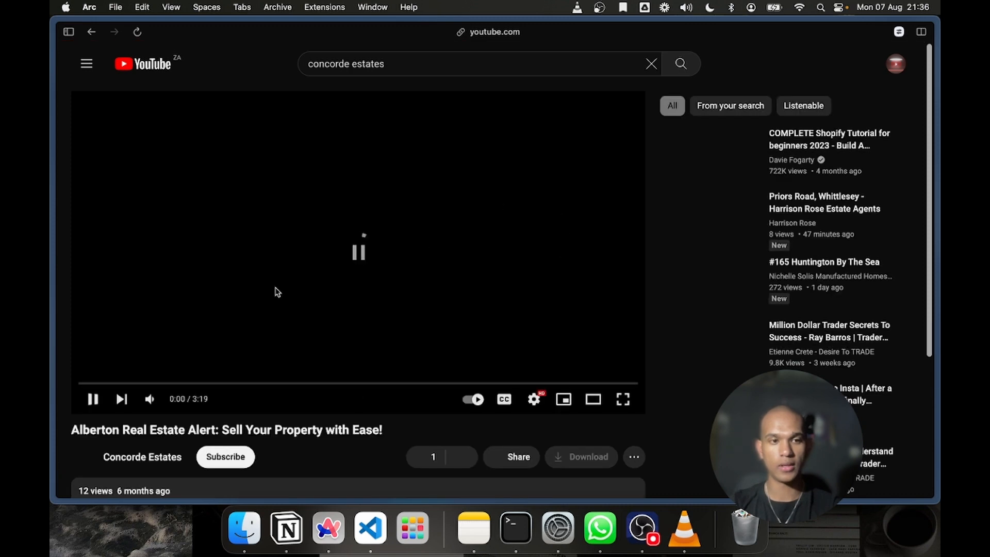
right_click(312, 290)
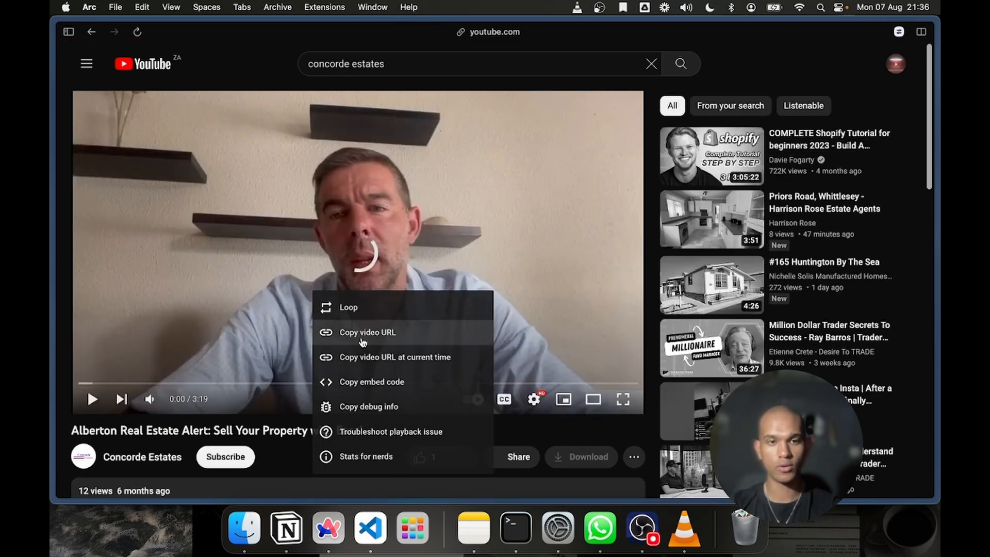
left_click(354, 333)
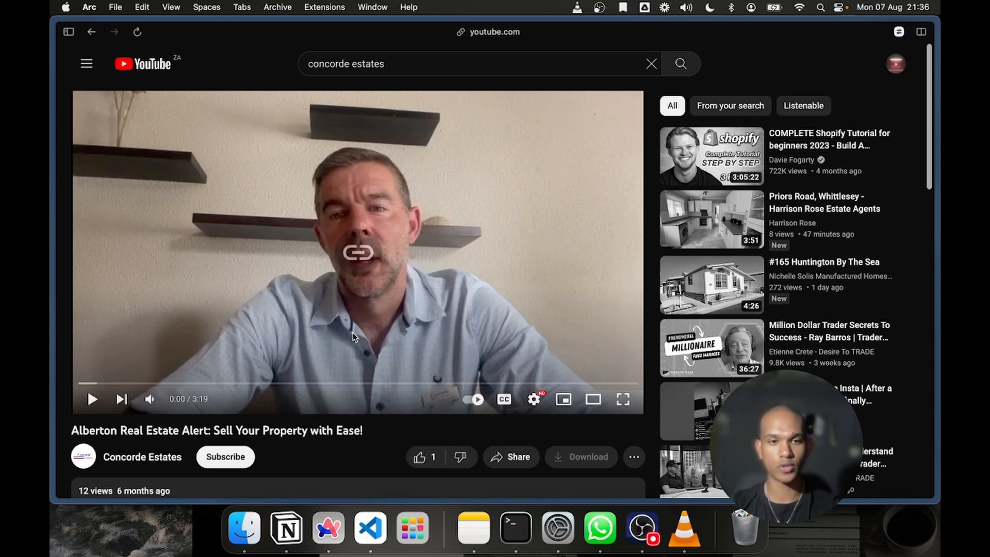
Close the untitled Canva design, Canva home and CapCut tabs to return to the Google Ads video campaign
mouse_move(52, 235)
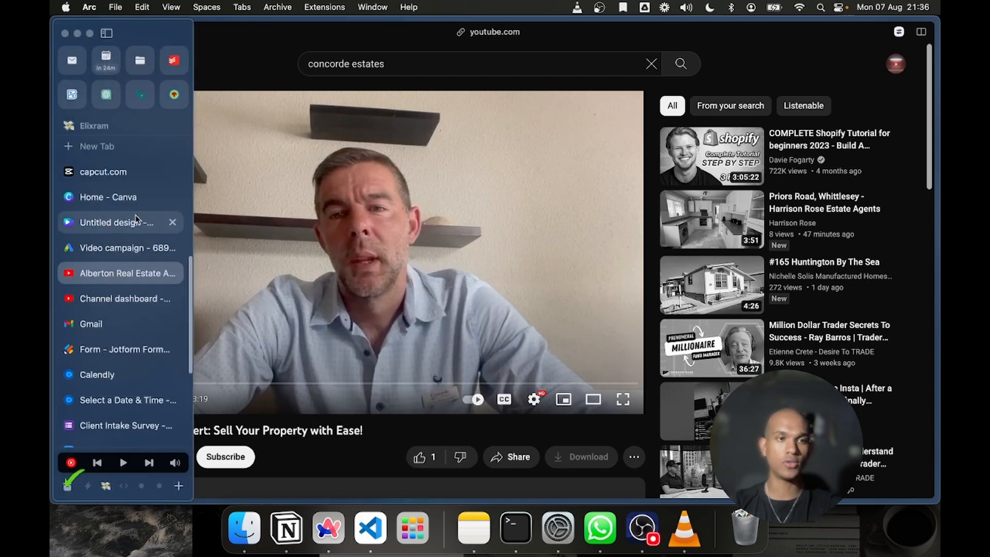
left_click(172, 222)
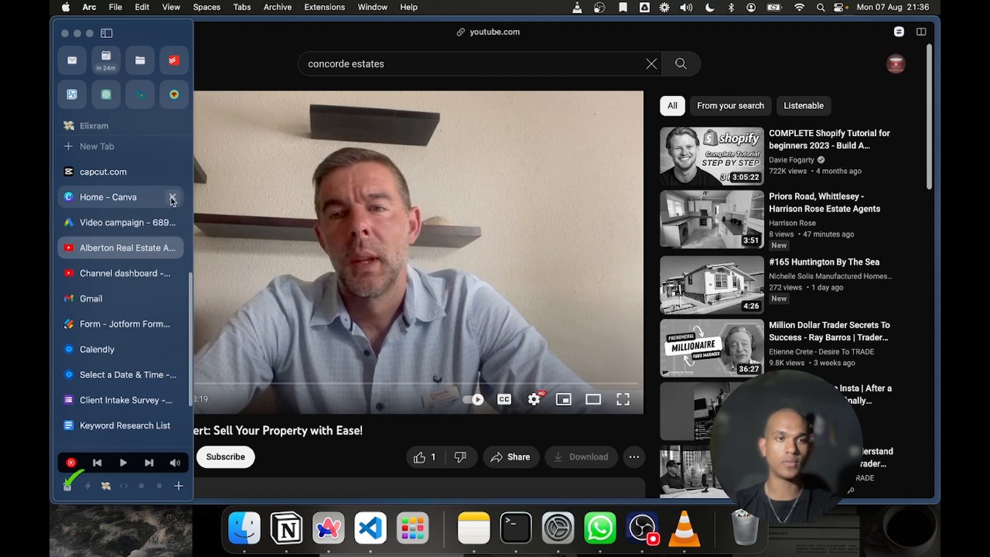
left_click(173, 198)
left_click(172, 180)
left_click(173, 176)
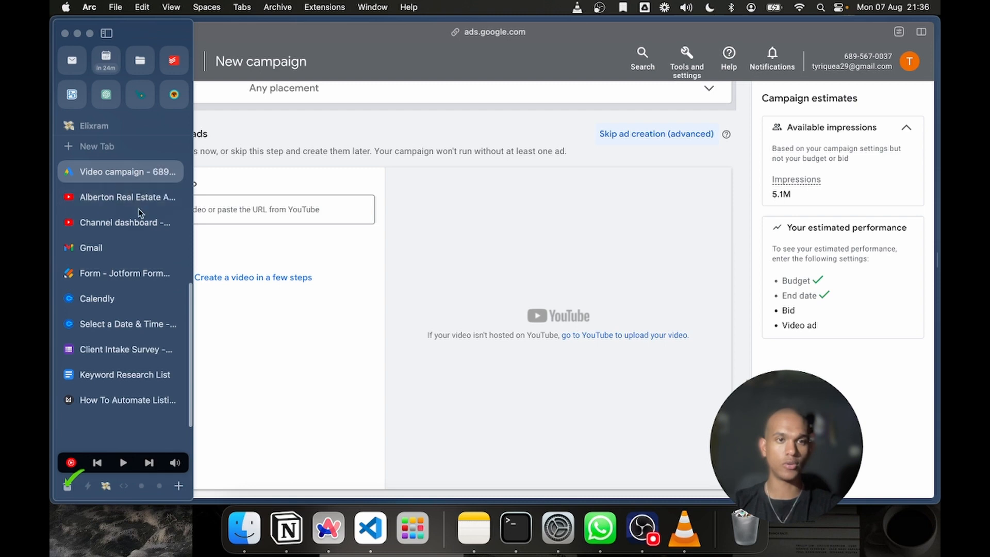
Paste the copied YouTube URL as the campaign's ad video and select the matching Concorde Estates video
left_click(237, 209)
key("cmd+v")
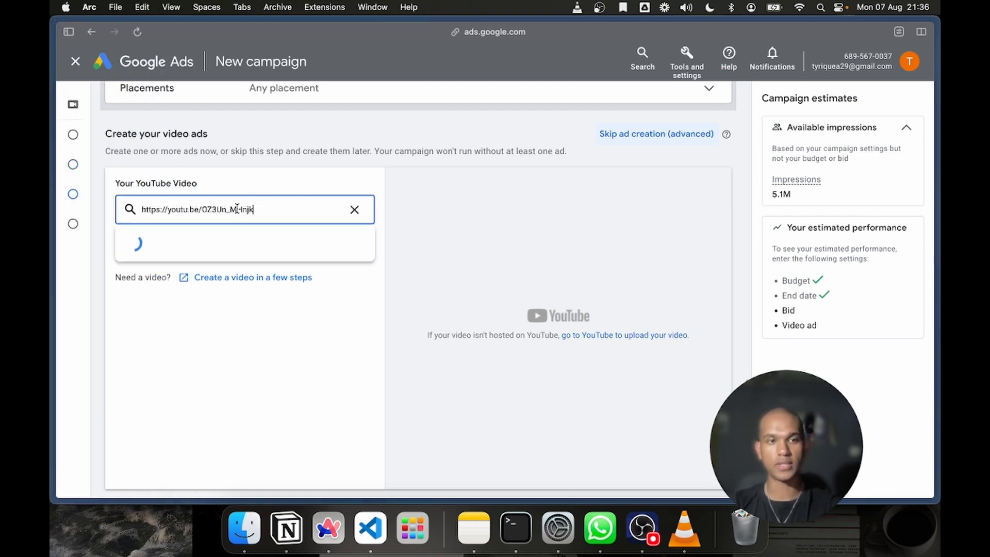
left_click(303, 232)
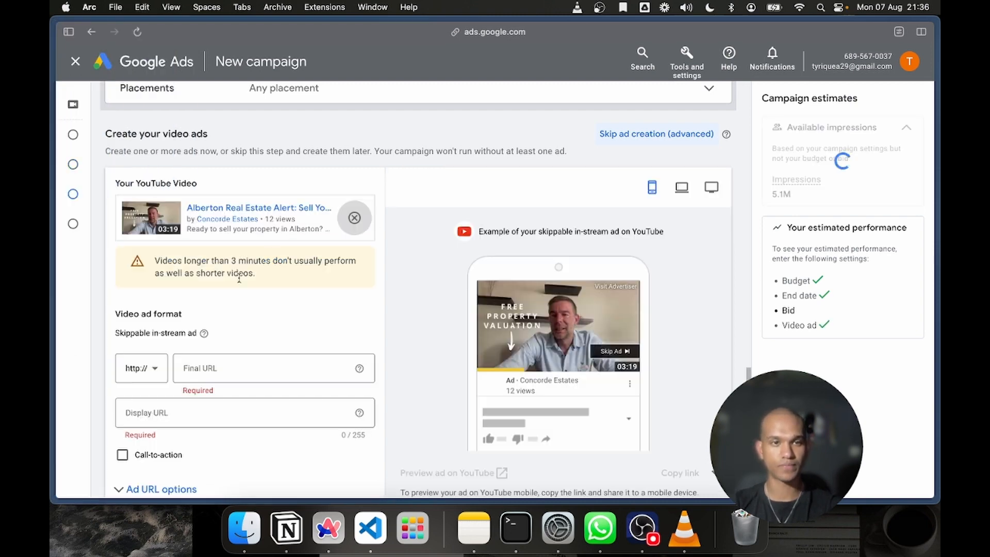
Review the skippable in-stream ad form and check the ad preview for computer and mobile
scroll(476, 355, "down", 3)
scroll(476, 356, "up", 3)
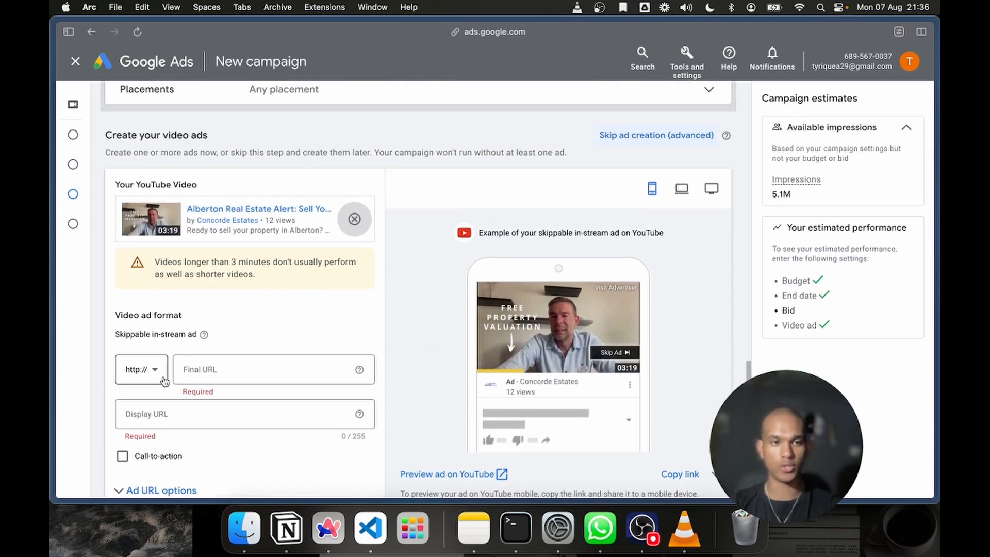
scroll(162, 378, "down", 5)
scroll(279, 344, "up", 3)
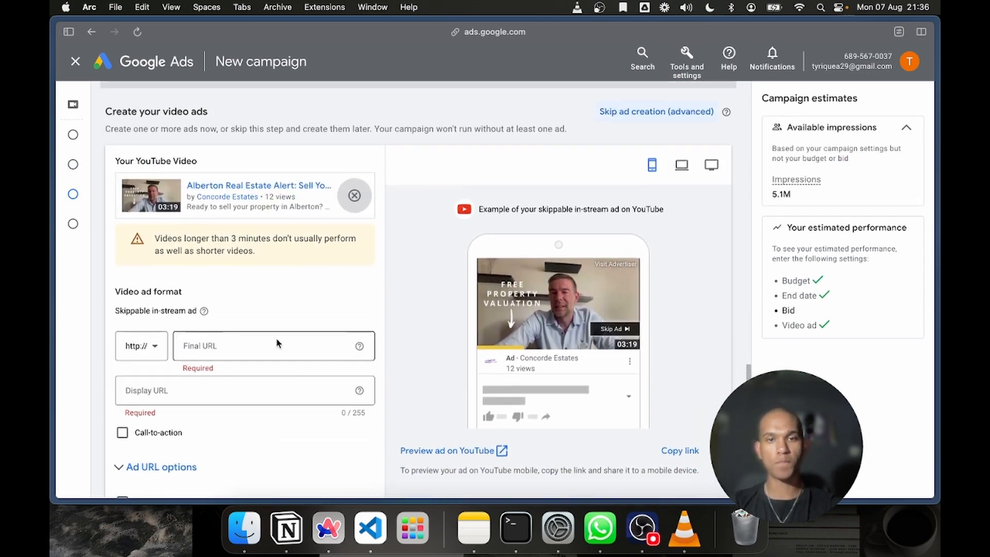
scroll(276, 342, "down", 2)
scroll(557, 287, "up", 2)
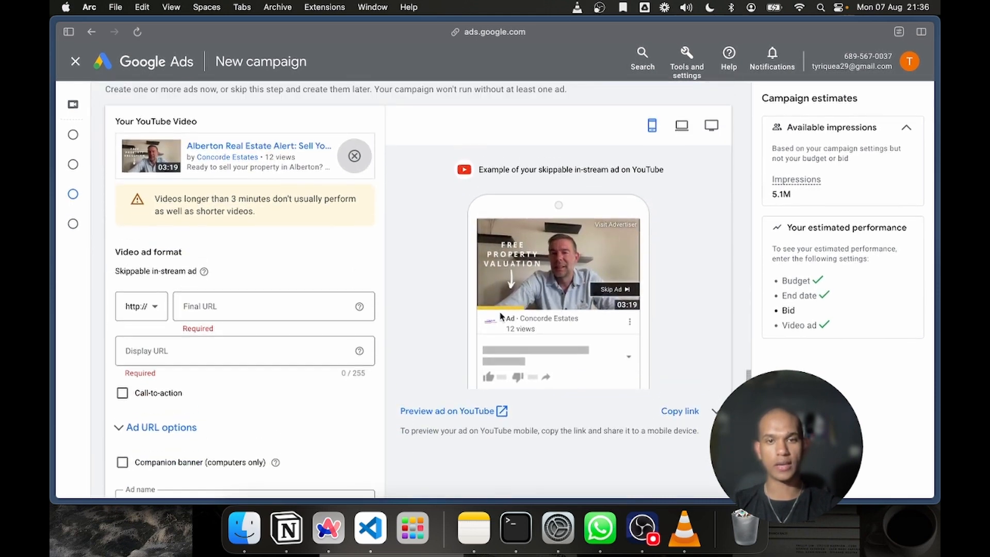
left_click(702, 131)
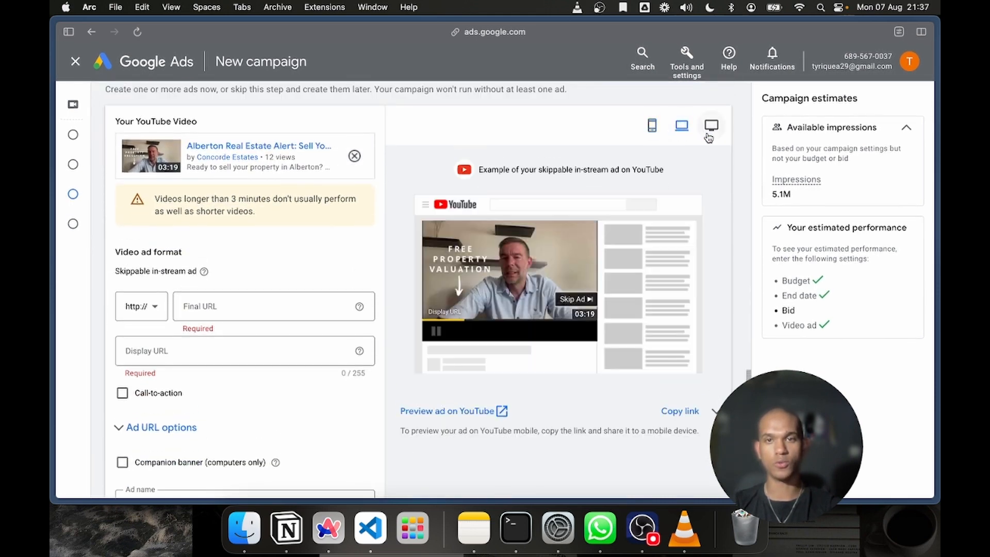
left_click(652, 126)
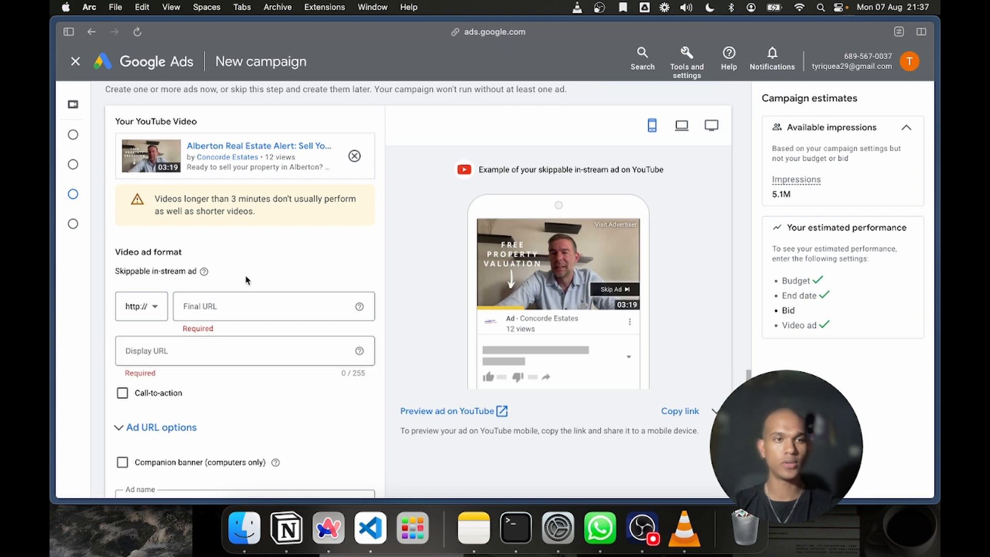
Examine the warning about video length under the selected YouTube video by highlighting its text
left_click(217, 298)
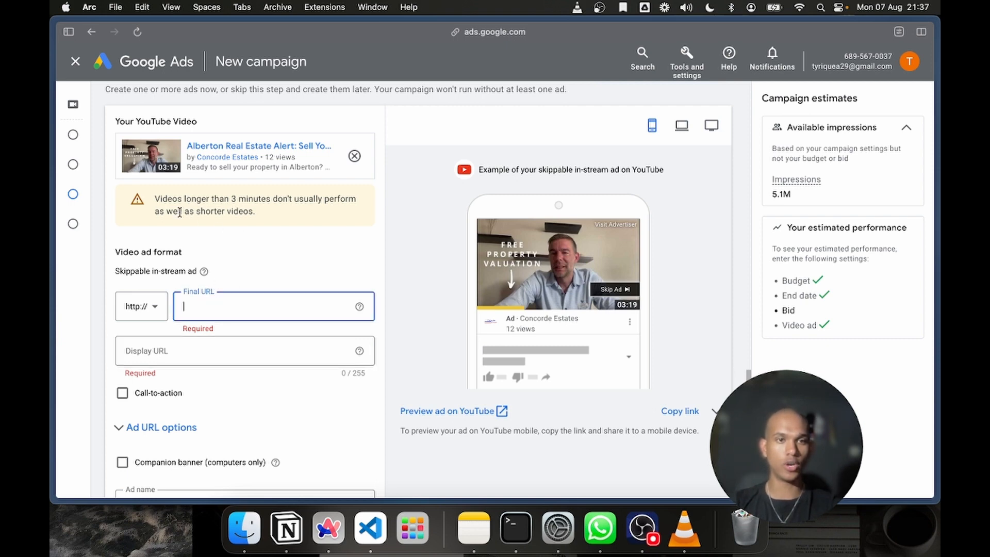
left_click_drag(160, 199, 273, 214)
left_click(245, 221)
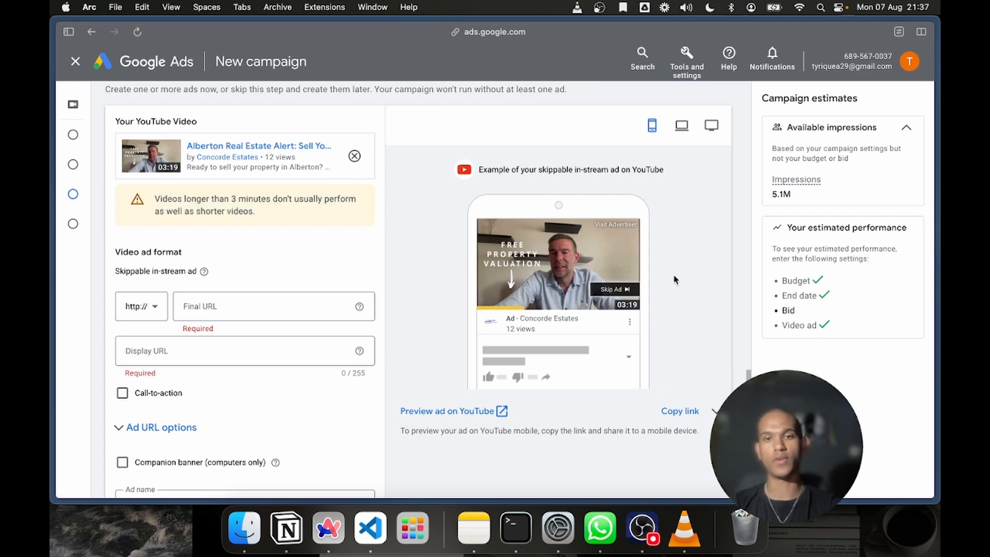
left_click_drag(261, 220, 151, 205)
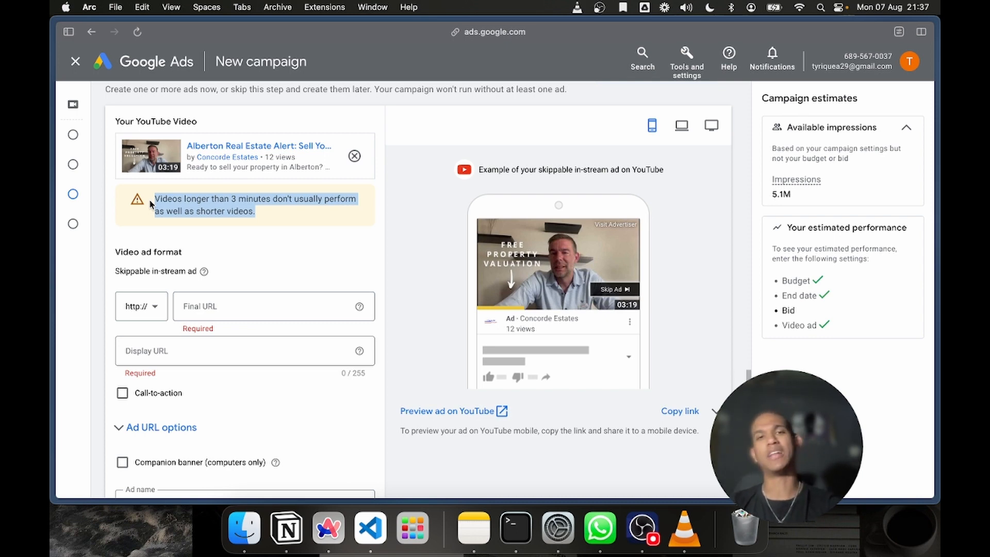
left_click(189, 210)
left_click_drag(264, 216, 144, 199)
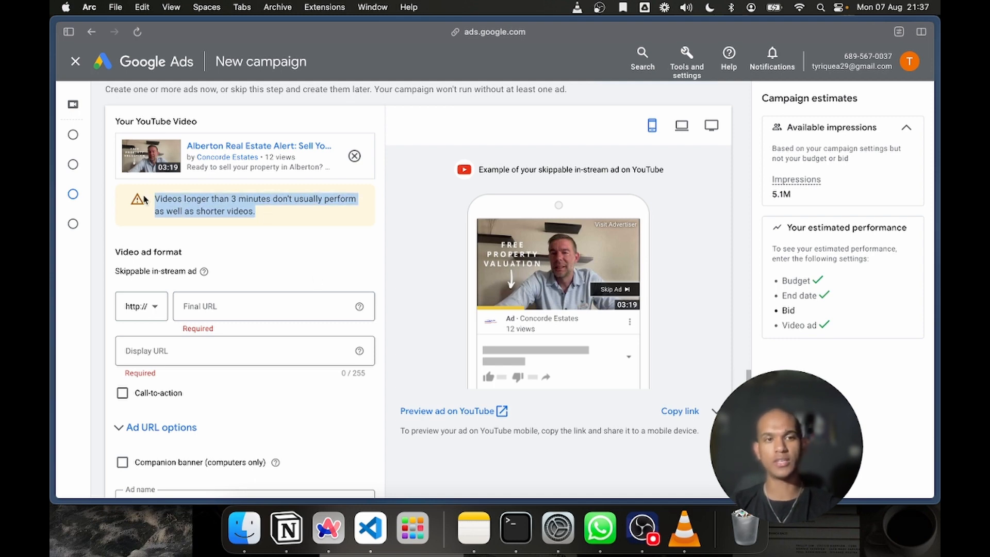
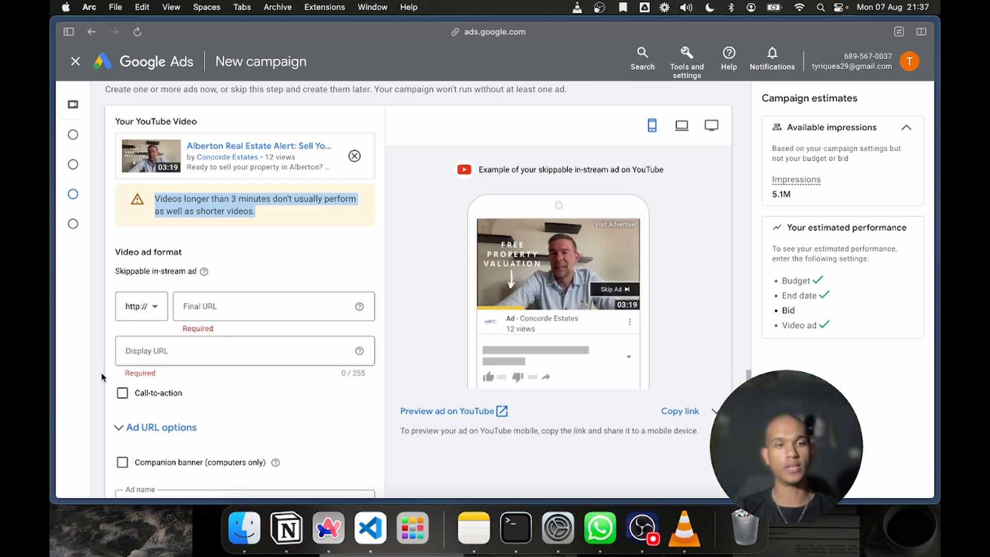
mouse_move(104, 378)
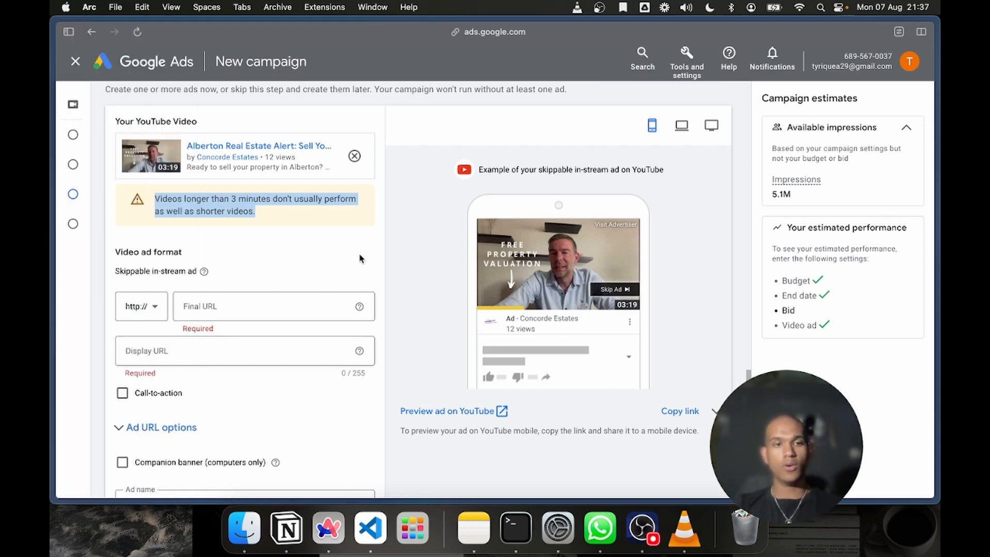
left_click(141, 310)
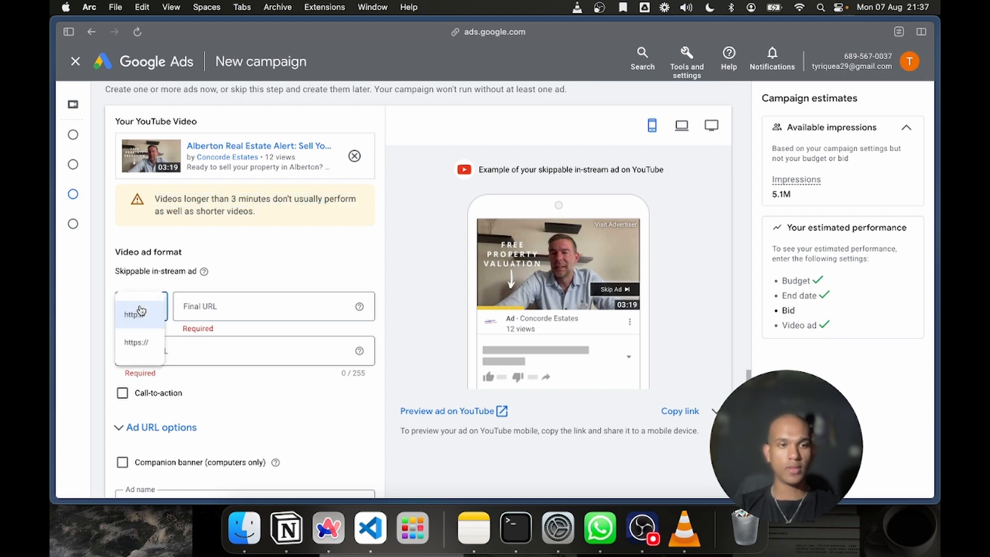
left_click(139, 344)
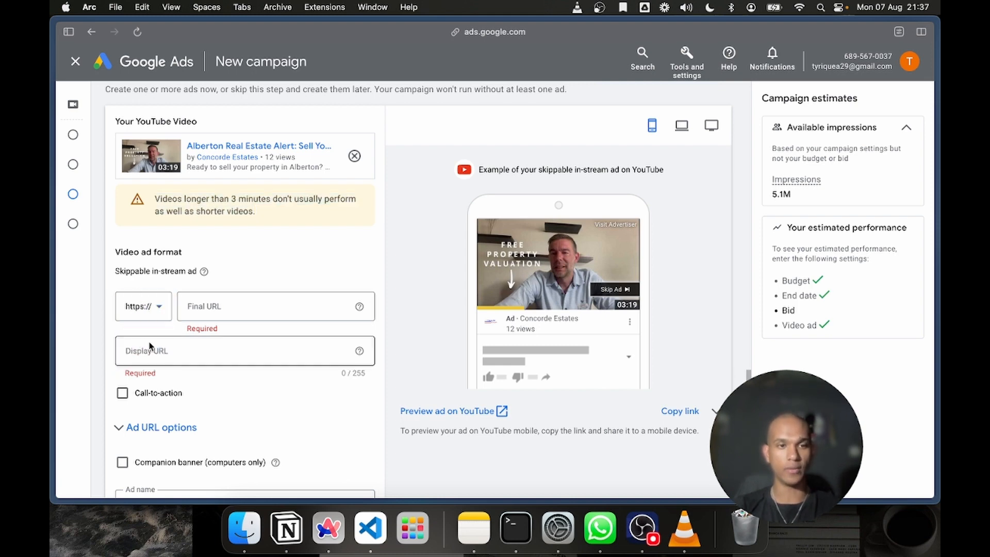
Copy the form's direct share link from Jotform and paste it as the ad's final URL in Google Ads
left_click(239, 303)
mouse_move(52, 279)
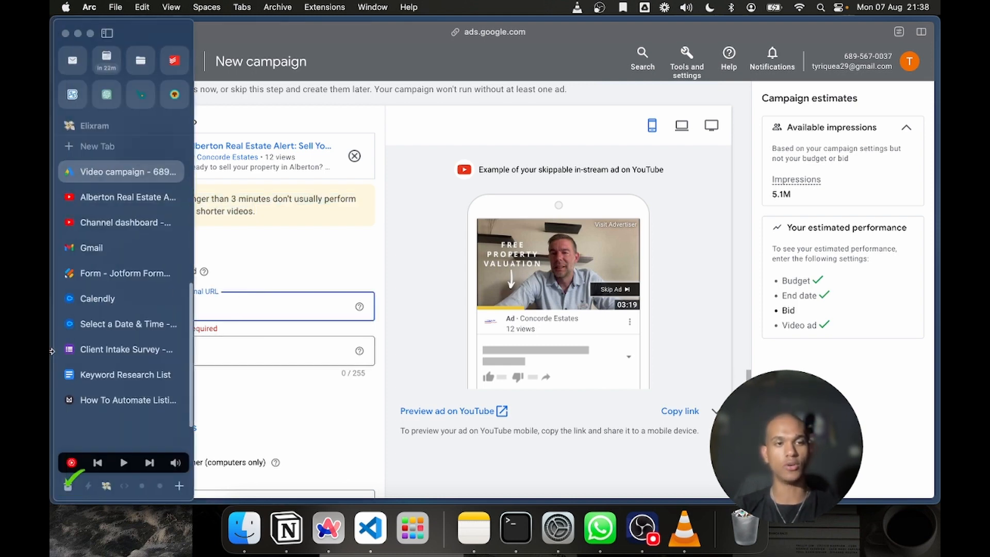
left_click(109, 279)
scroll(314, 172, "up", 5)
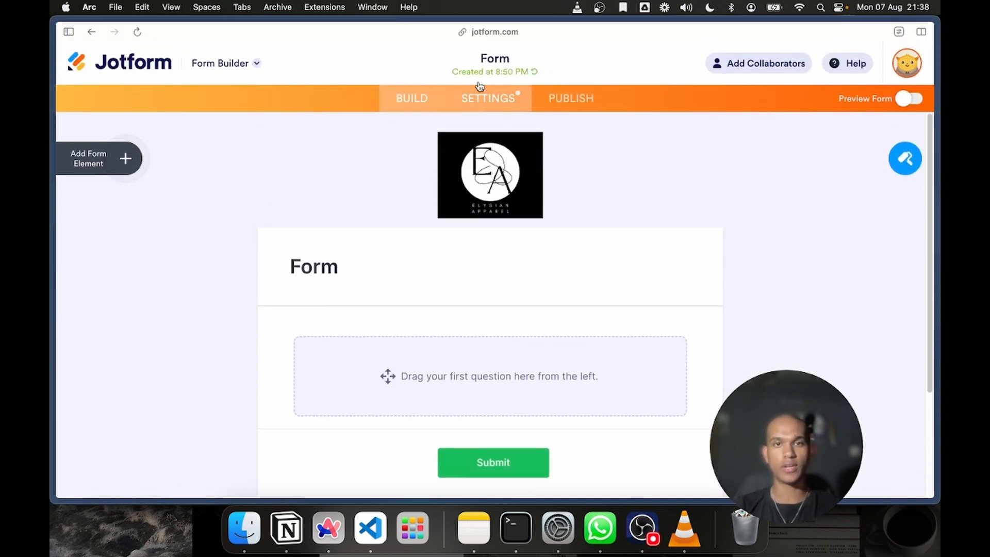
left_click(561, 93)
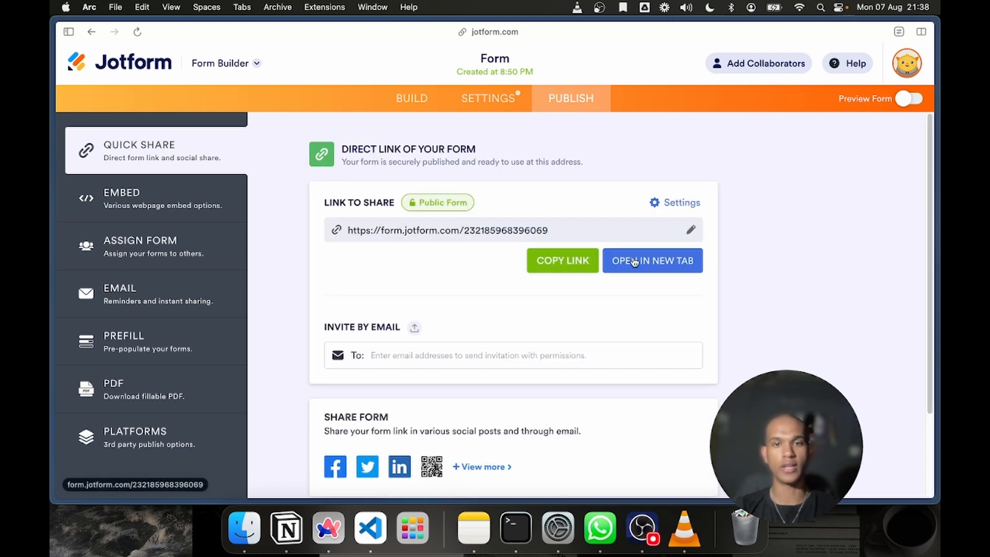
left_click(574, 263)
mouse_move(52, 238)
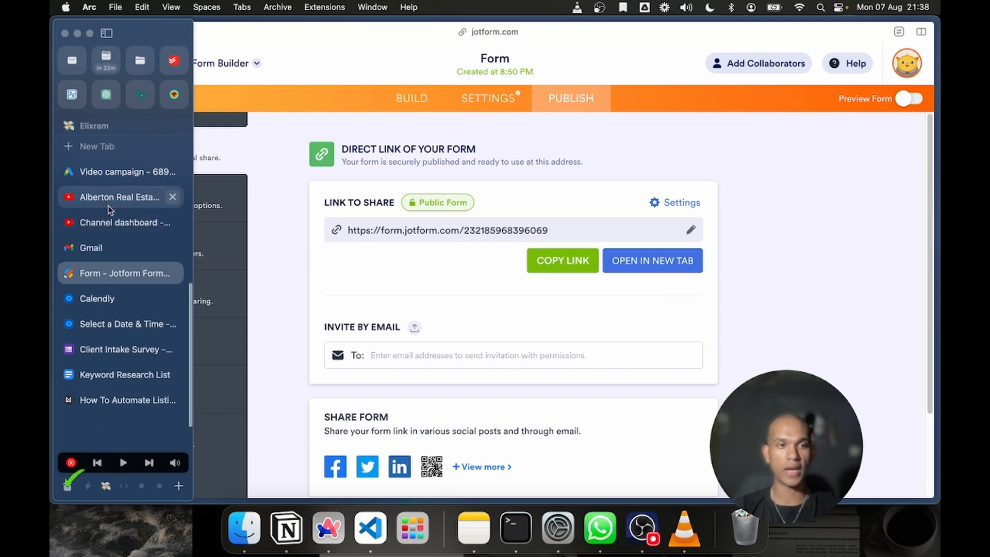
left_click(118, 173)
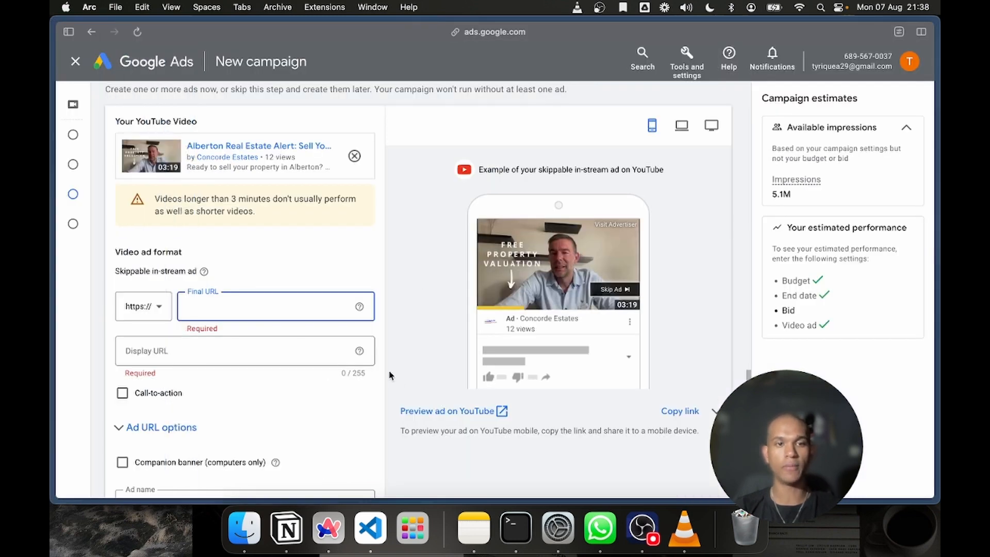
key("super+v")
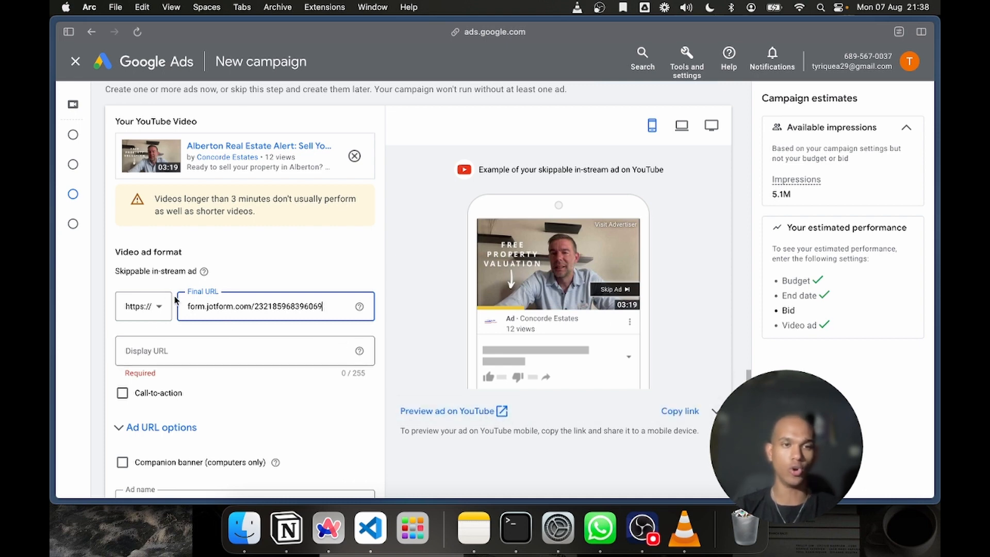
Switch to the Jotform form builder and add a Full Name element followed by an Email element to the form
mouse_move(52, 258)
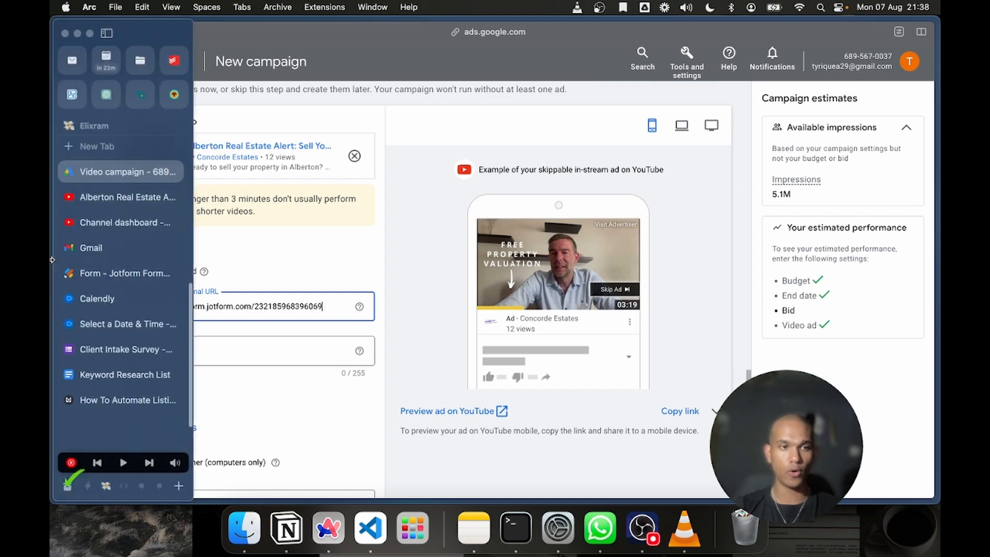
left_click(101, 267)
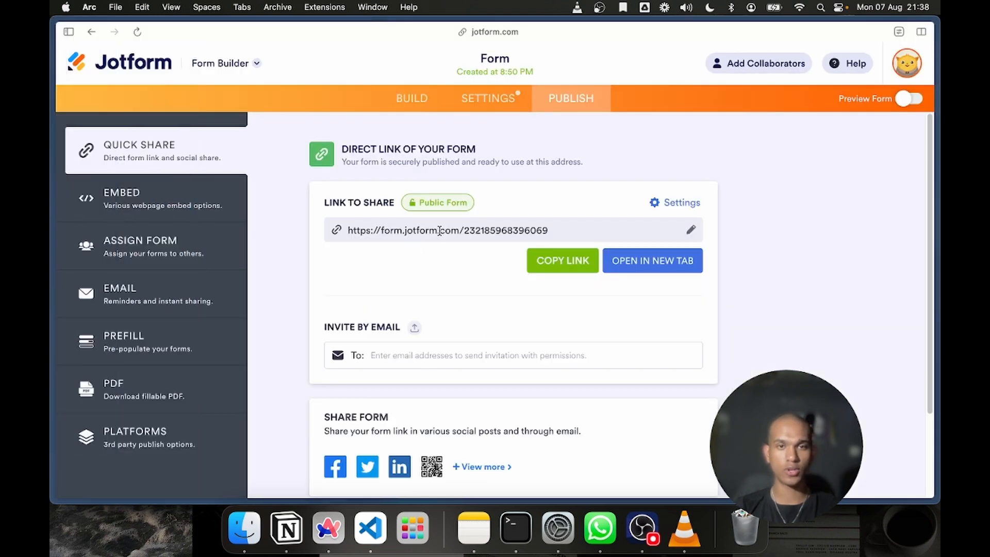
left_click(411, 105)
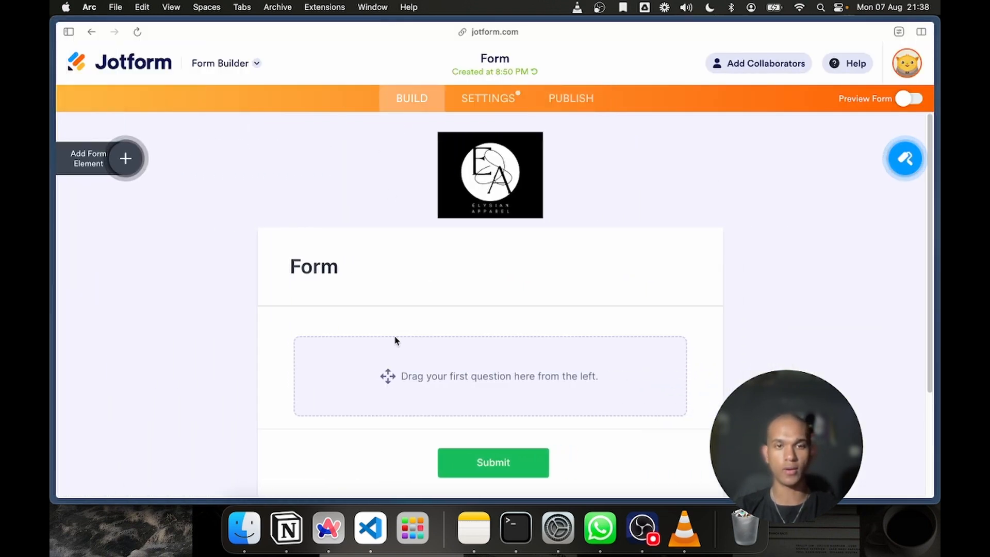
left_click(125, 158)
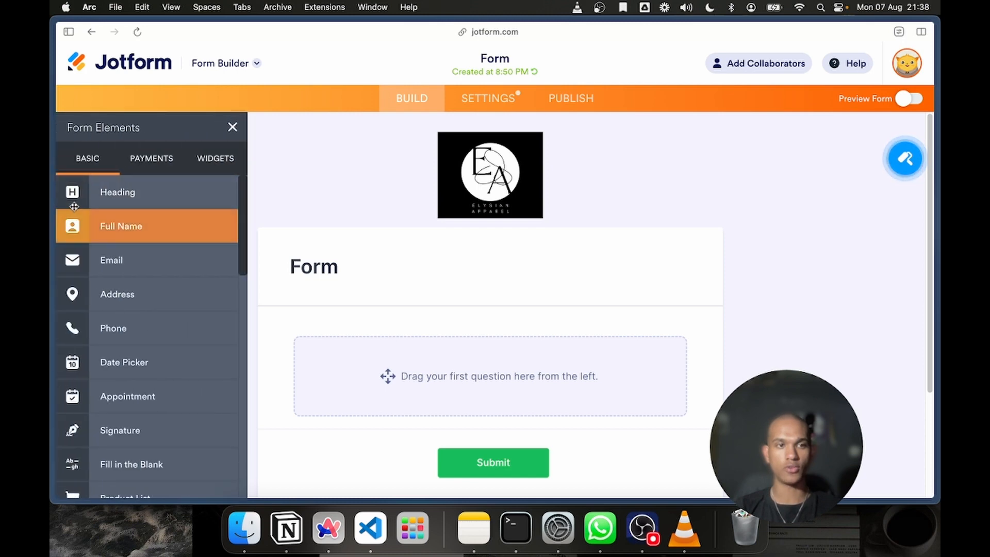
left_click_drag(132, 238, 427, 376)
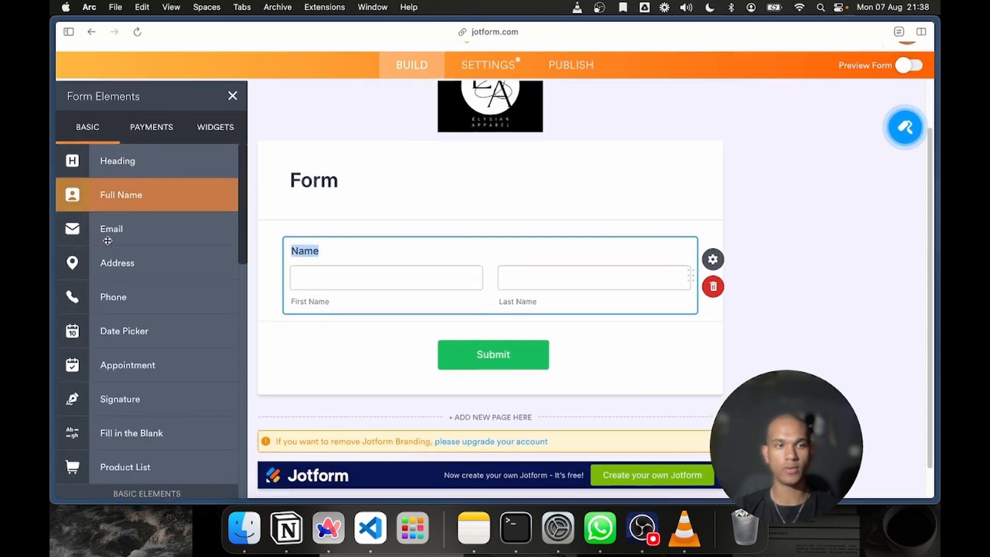
left_click_drag(116, 226, 424, 334)
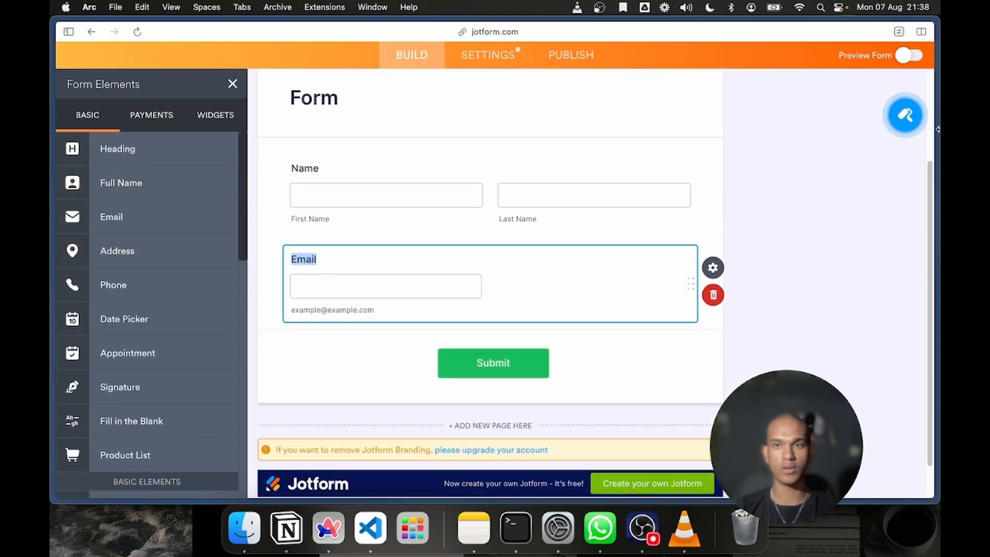
scroll(802, 108, "up", 3)
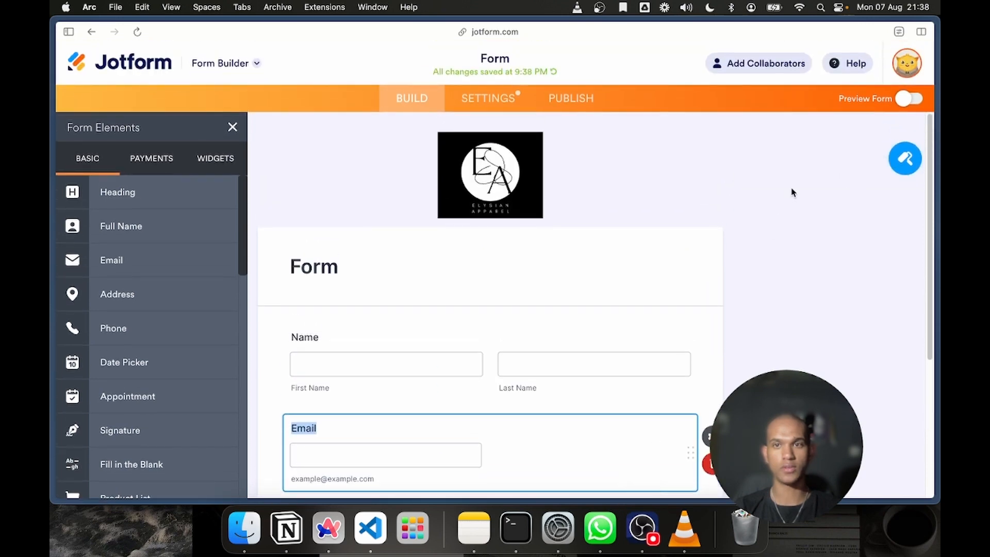
scroll(764, 201, "down", 3)
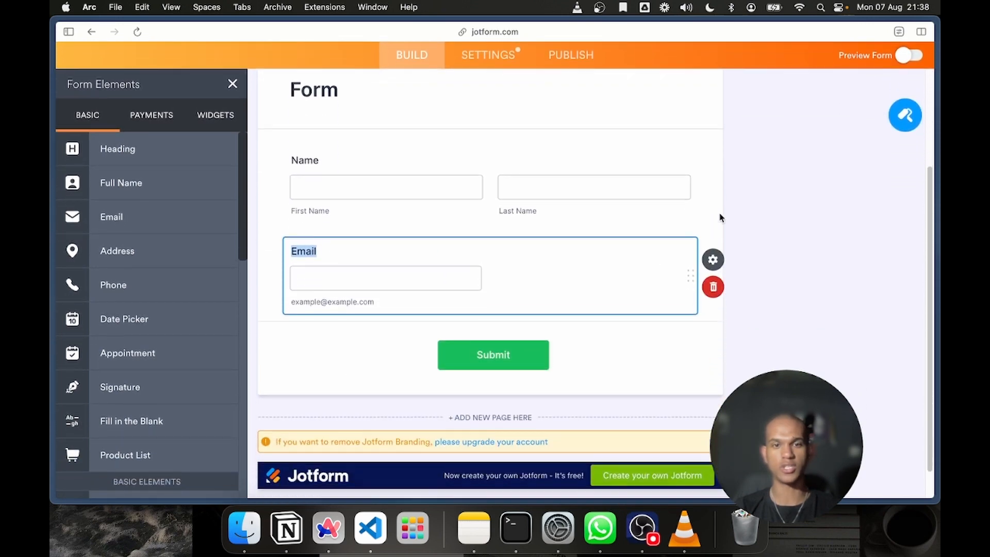
left_click(793, 266)
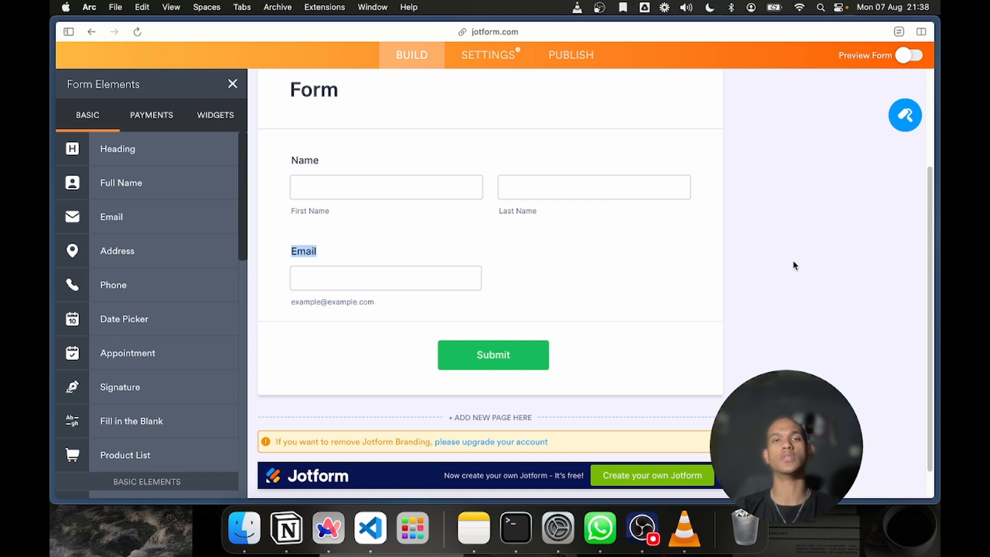
Copy the updated form's share link from Jotform and replace the final URL in the Google Ads video ad with it
scroll(596, 307, "up", 5)
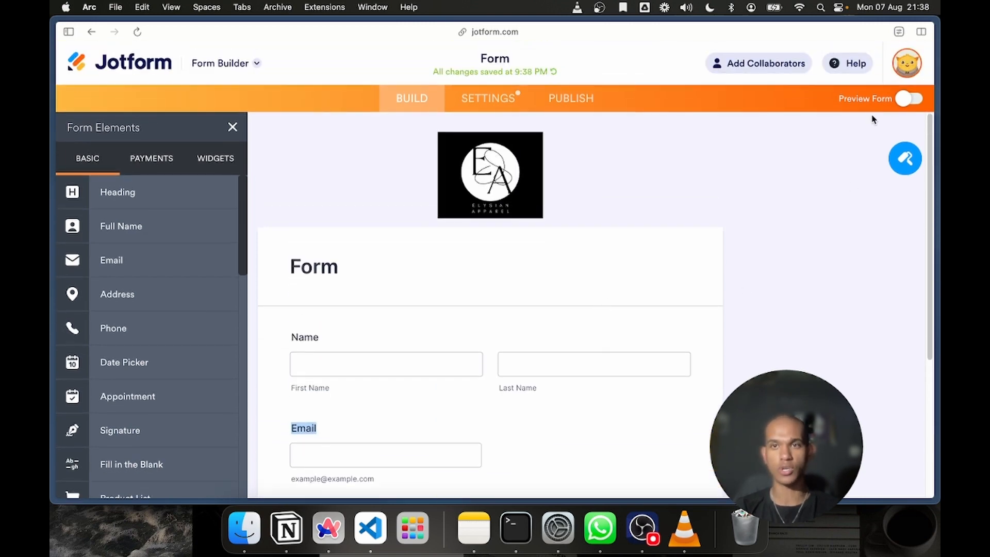
left_click(577, 98)
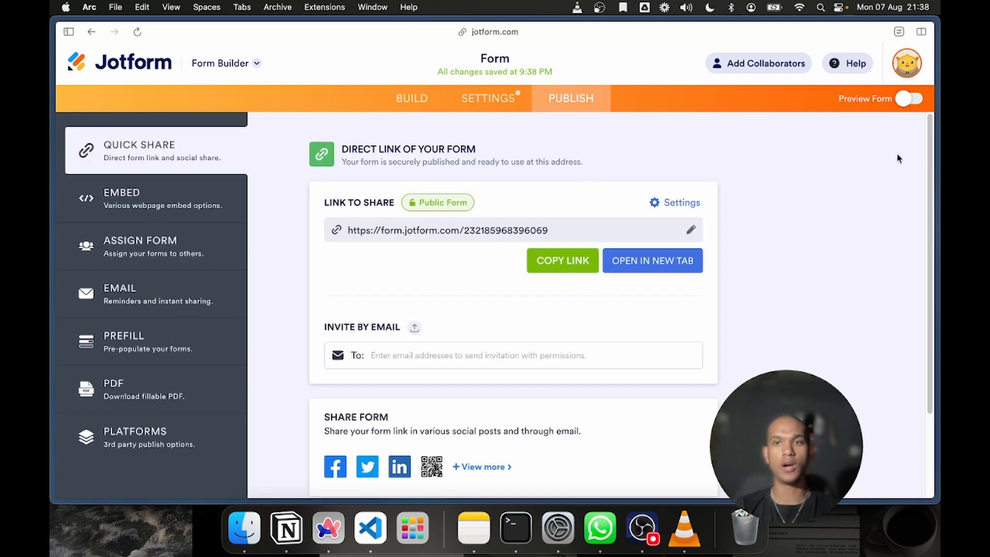
left_click(563, 260)
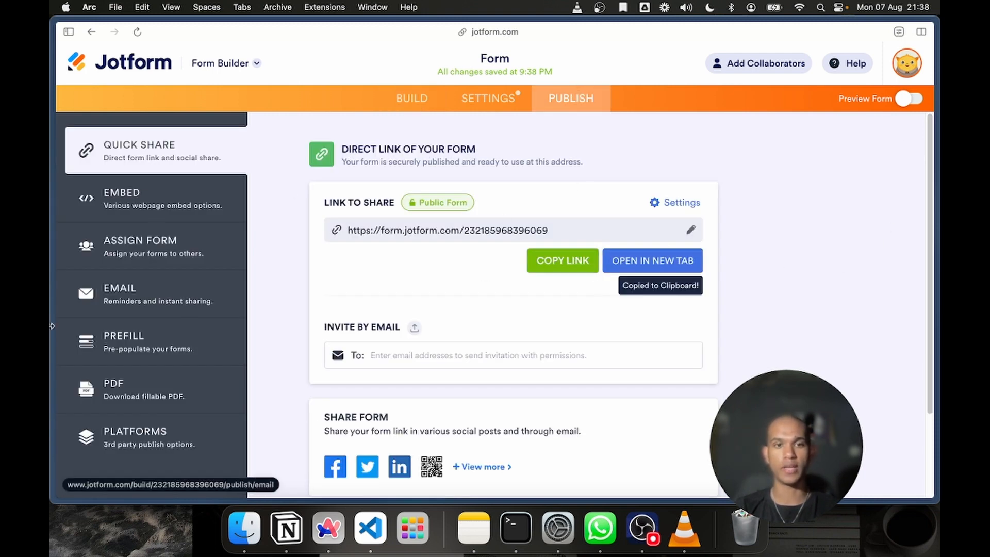
mouse_move(53, 316)
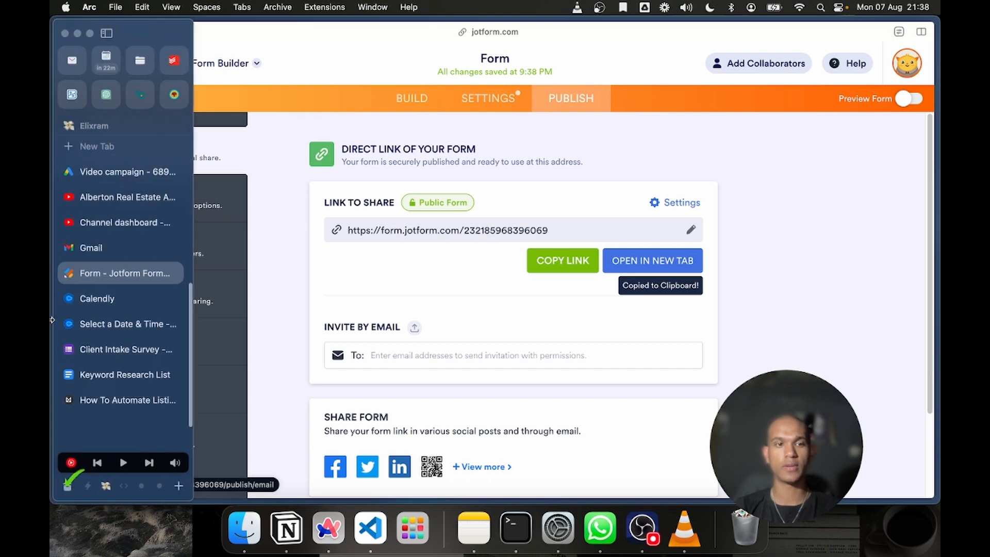
left_click(109, 258)
left_click(124, 172)
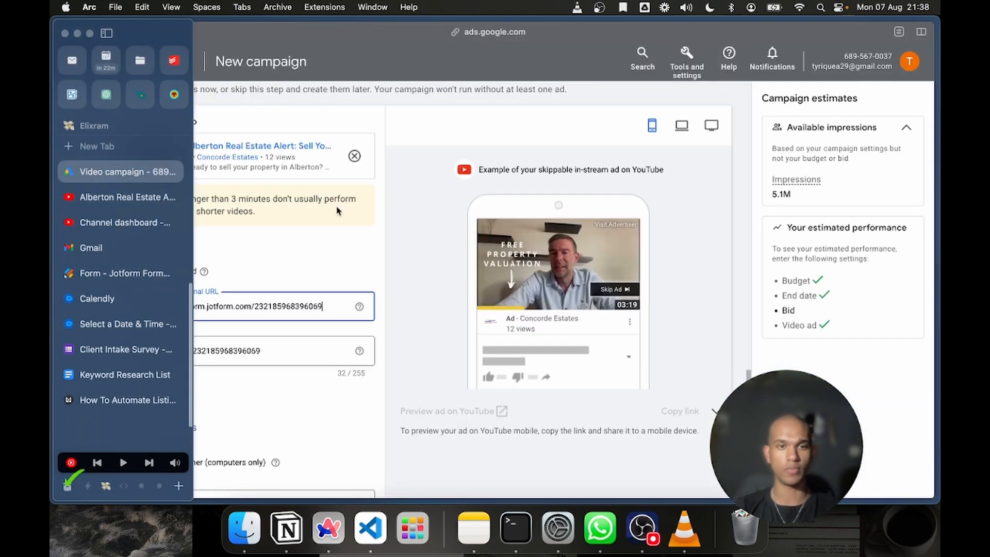
key("super+a")
key("super+v")
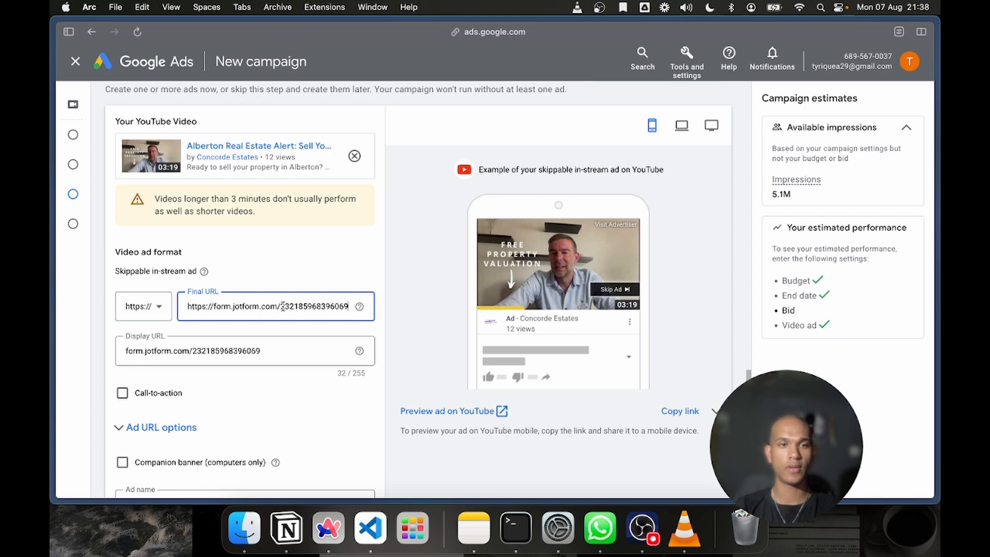
Replace the ad's display URL with "Book Now"
left_click(221, 340)
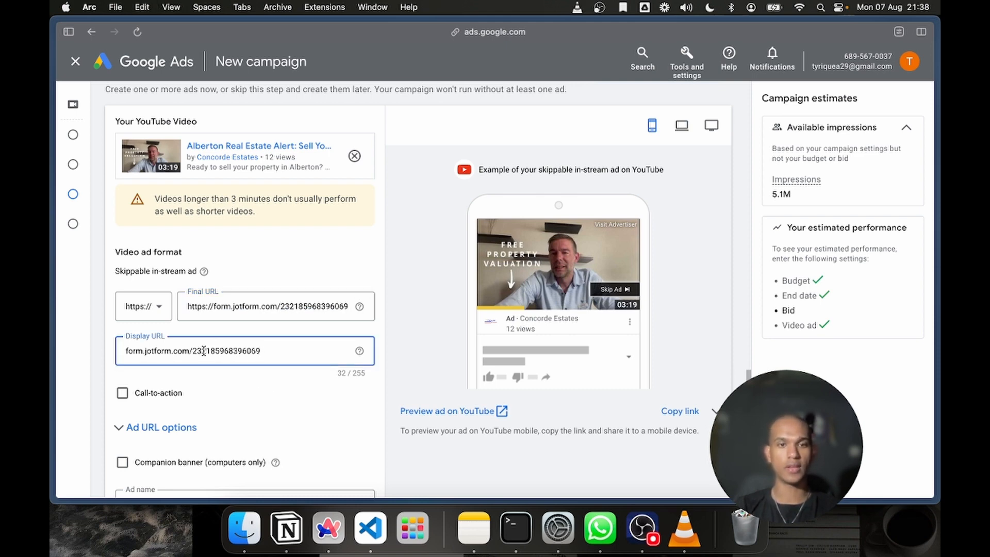
triple_click(204, 351)
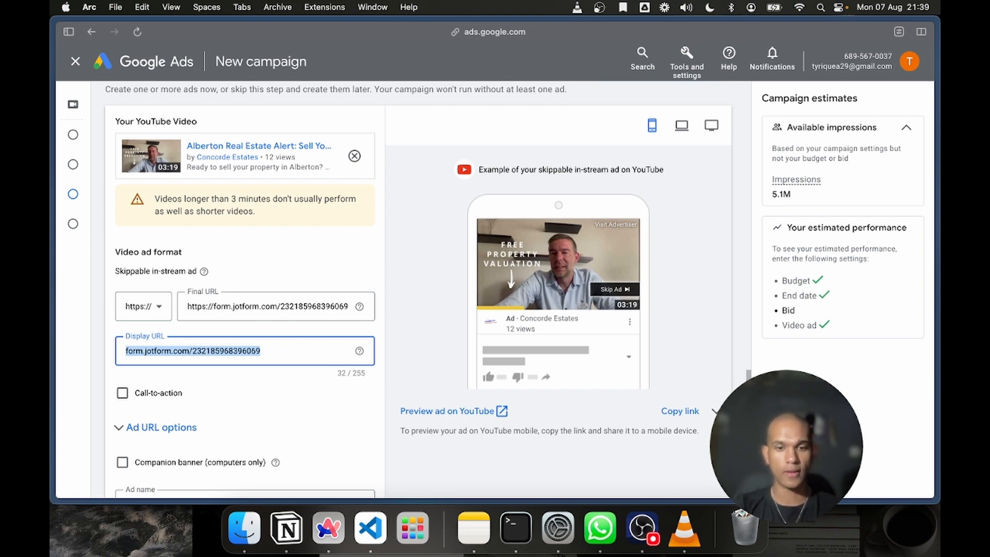
type("Book Now")
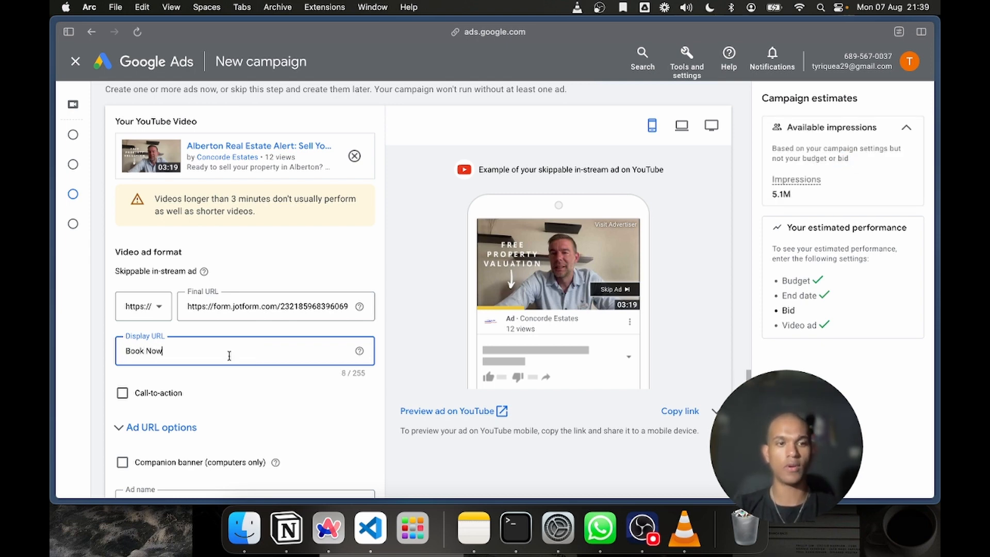
left_click(411, 338)
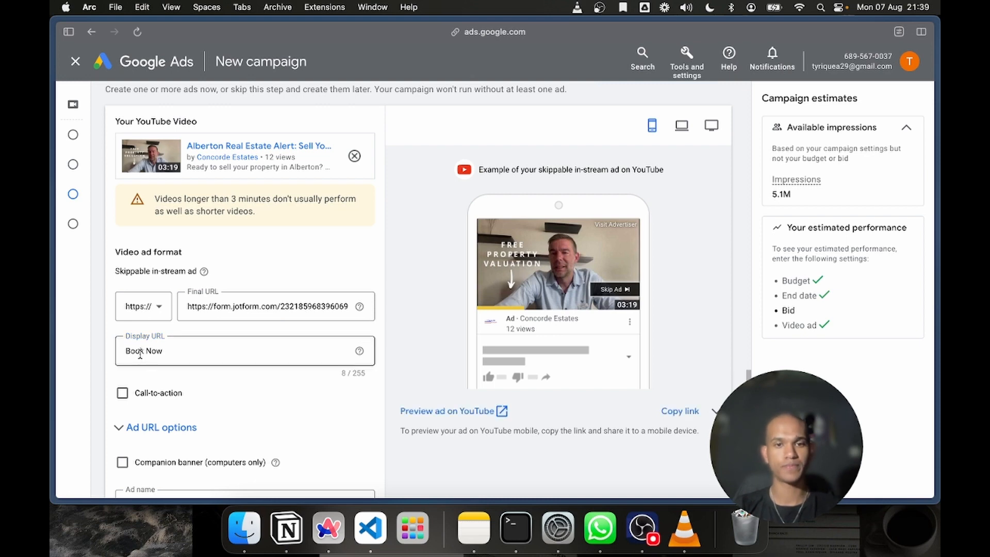
Enable the ad's call-to-action and set its text to "Book Now"
scroll(205, 341, "down", 1)
left_click(122, 351)
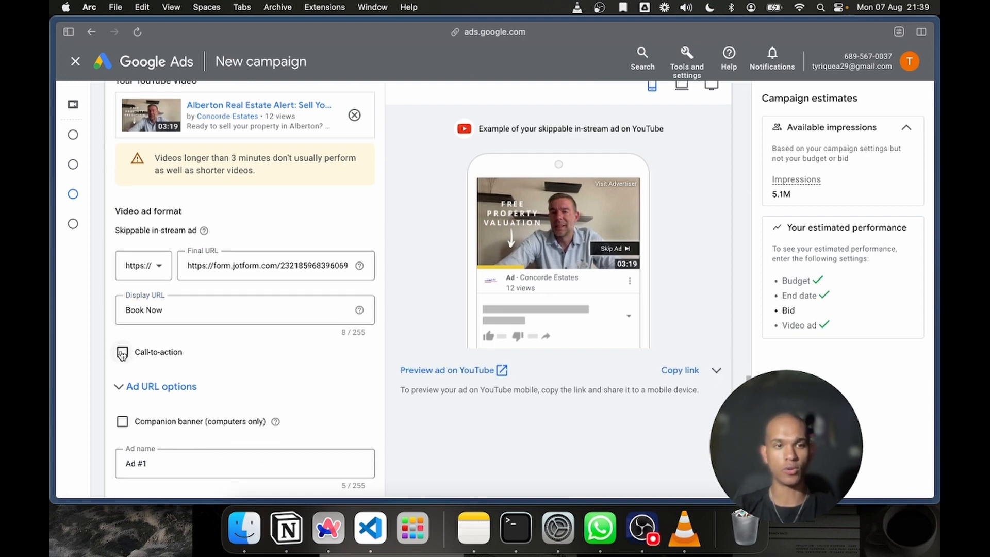
scroll(171, 298, "down", 3)
left_click(191, 266)
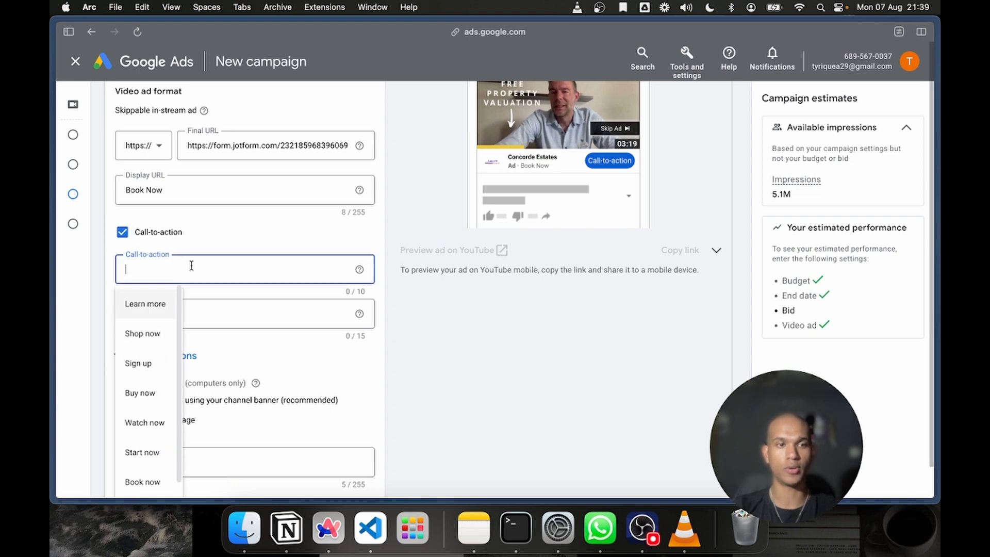
type("Book Now")
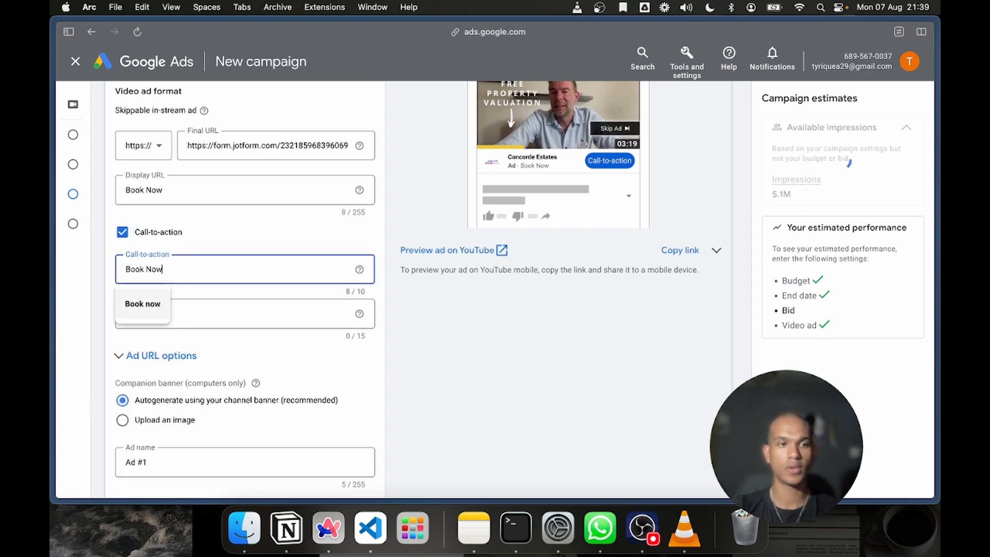
left_click(245, 305)
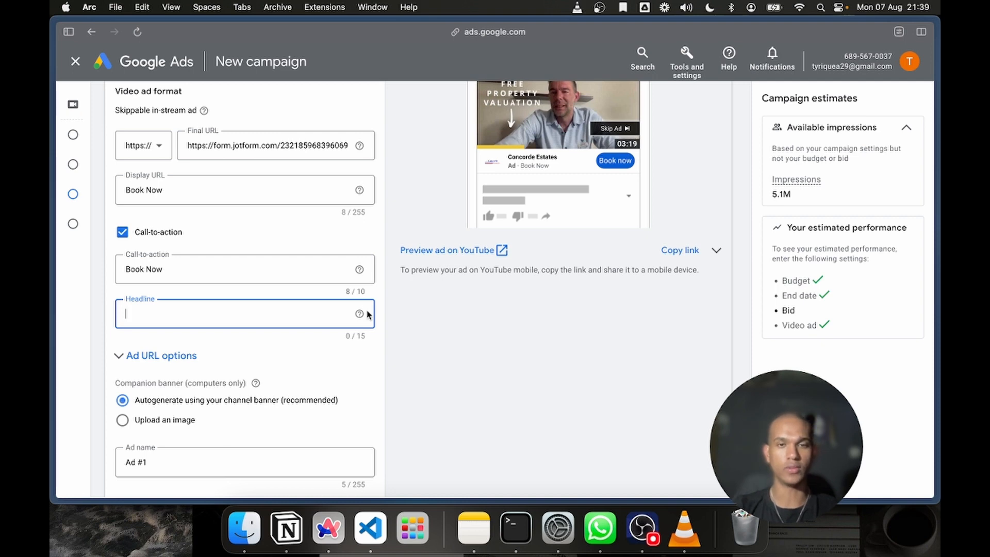
left_click(310, 369)
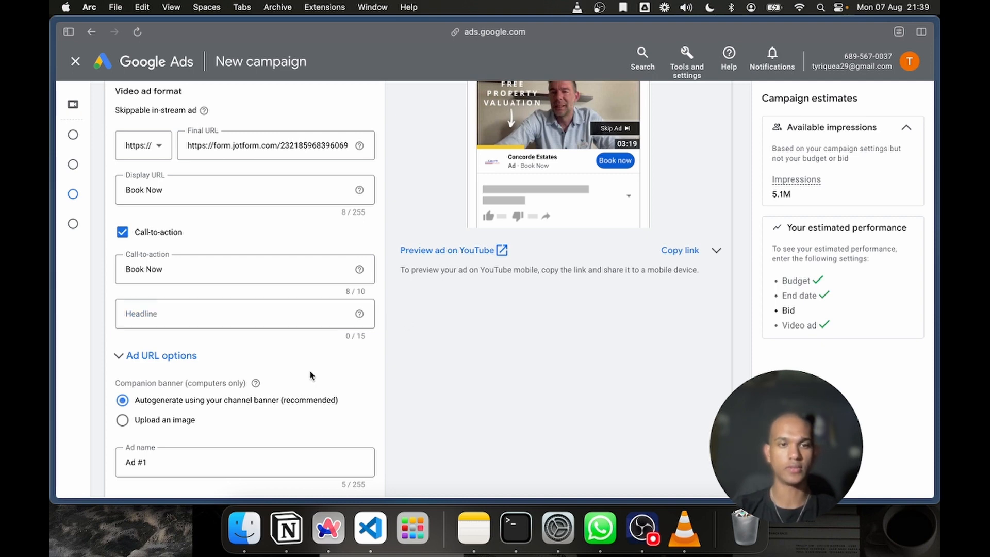
left_click(178, 326)
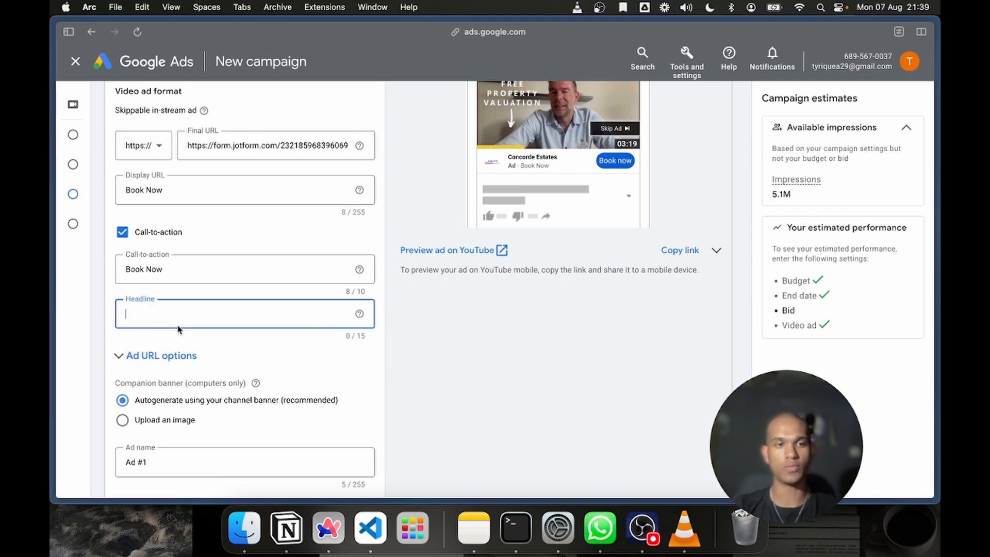
type("Book")
key("BackSpace")
key("BackSpace")
key("BackSpace")
key("BackSpace")
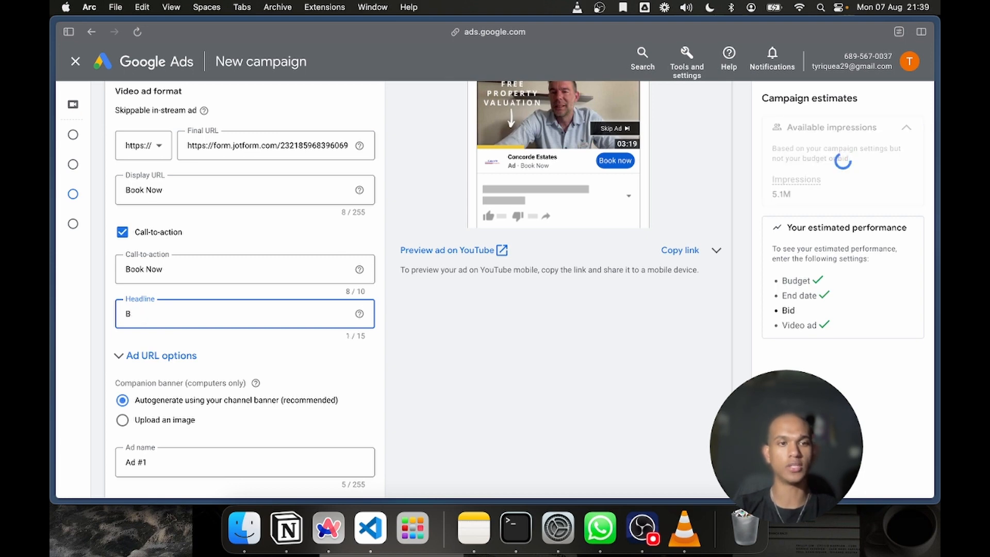
left_click(408, 314)
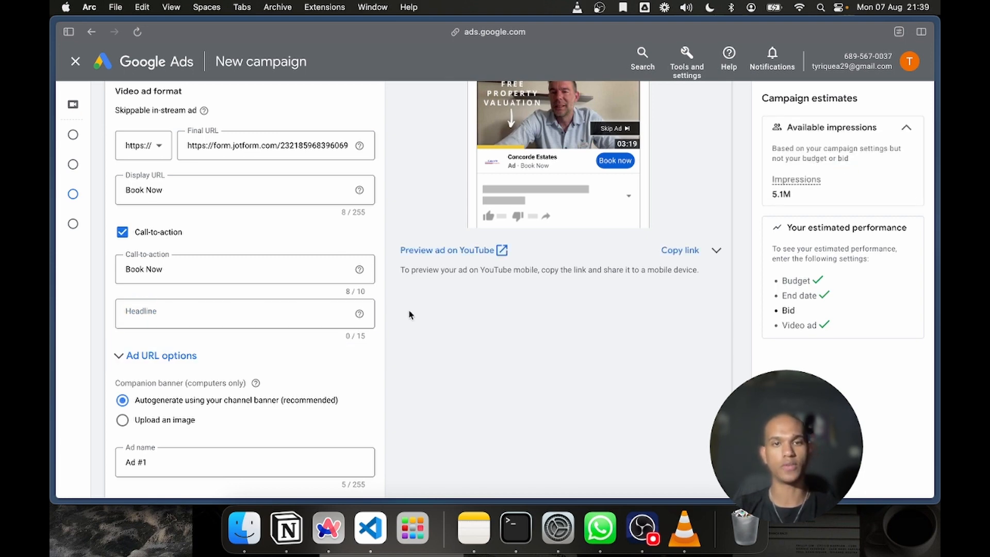
Review the video ad's final URL, call-to-action, headline, companion banner and ad name settings along with the ad preview
scroll(410, 315, "up", 2)
scroll(125, 268, "down", 10)
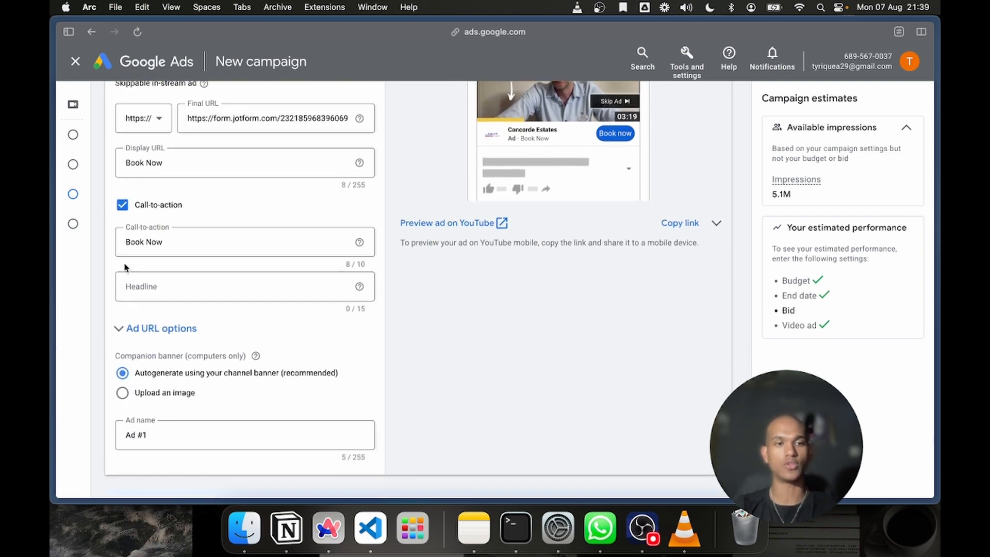
scroll(159, 257, "up", 3)
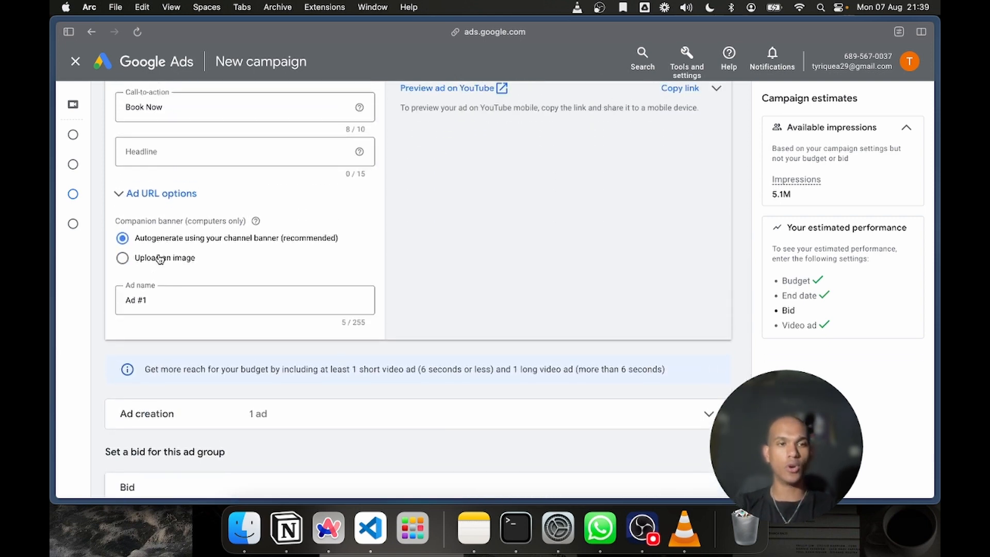
scroll(160, 259, "up", 3)
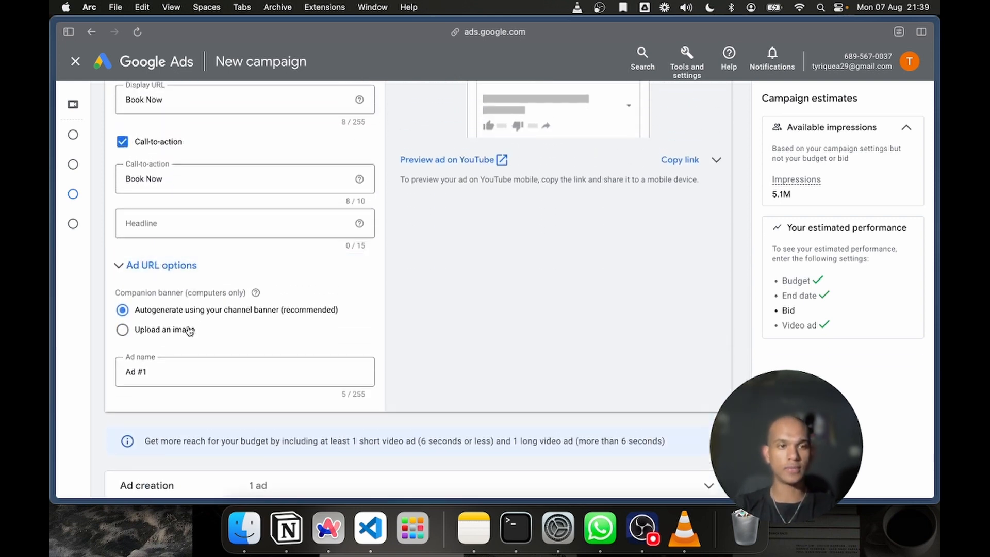
scroll(189, 330, "up", 1)
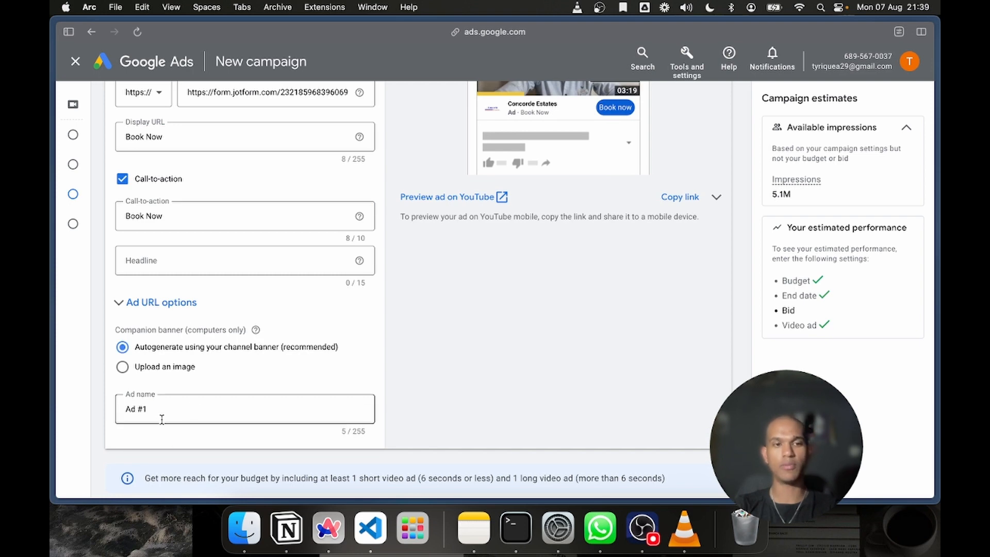
scroll(380, 264, "up", 4)
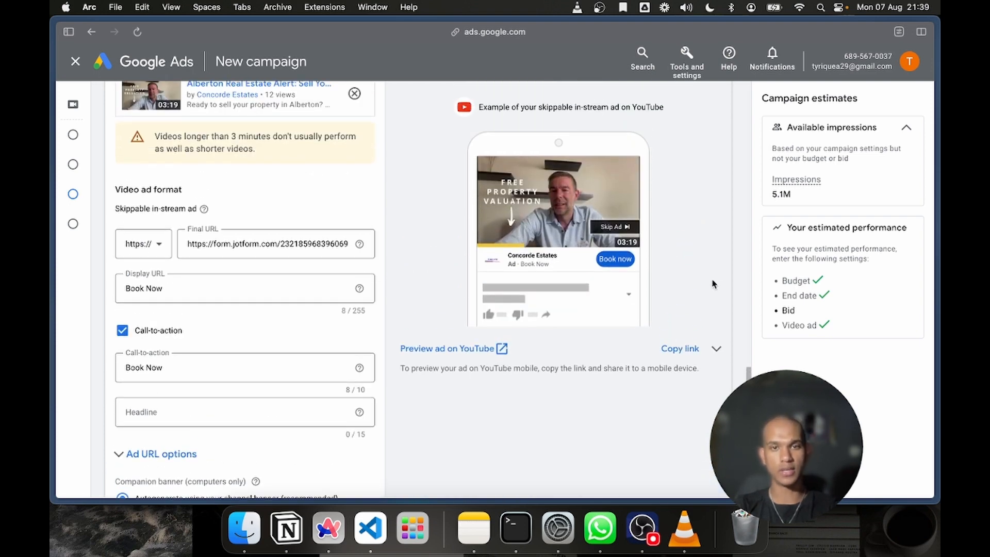
scroll(397, 136, "up", 4)
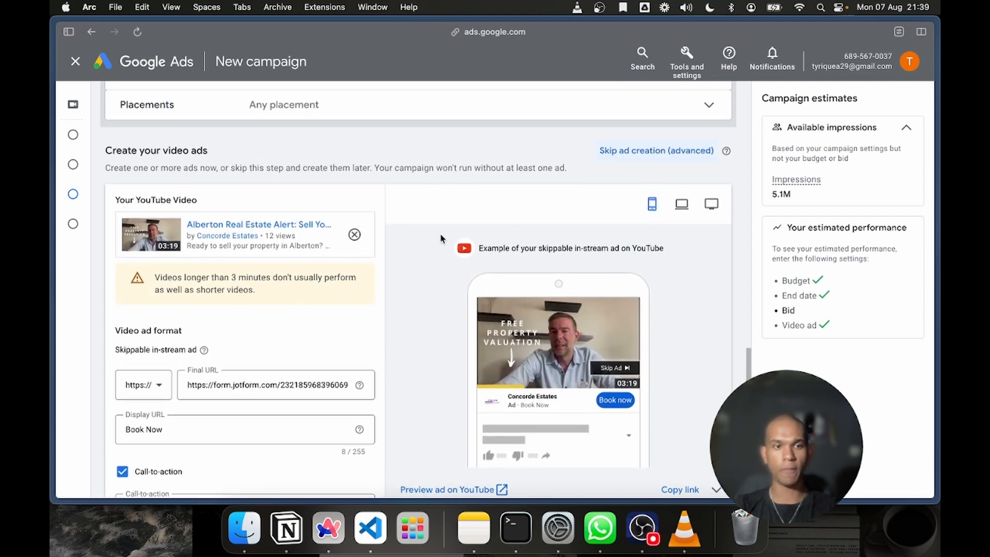
scroll(440, 233, "down", 2)
left_click_drag(209, 316, 354, 317)
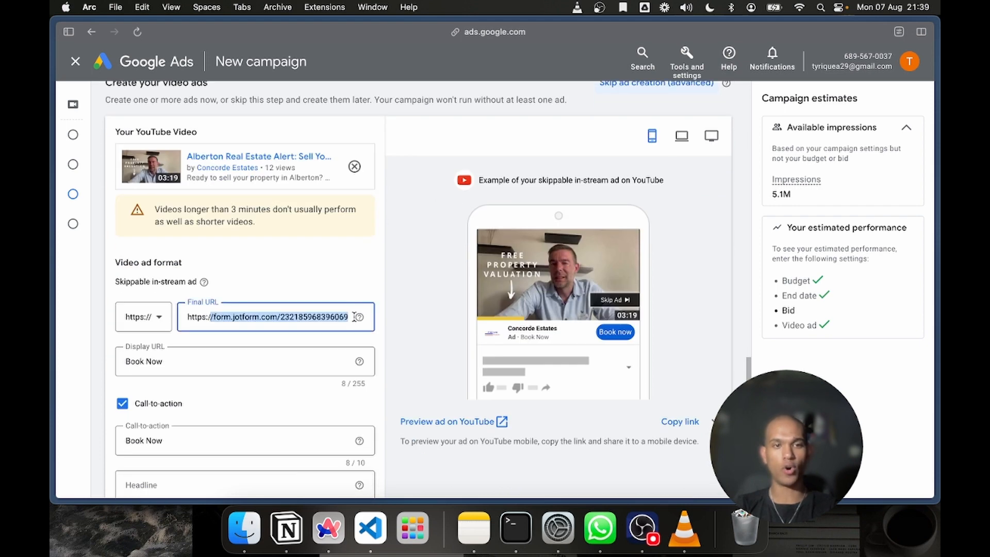
left_click(295, 315)
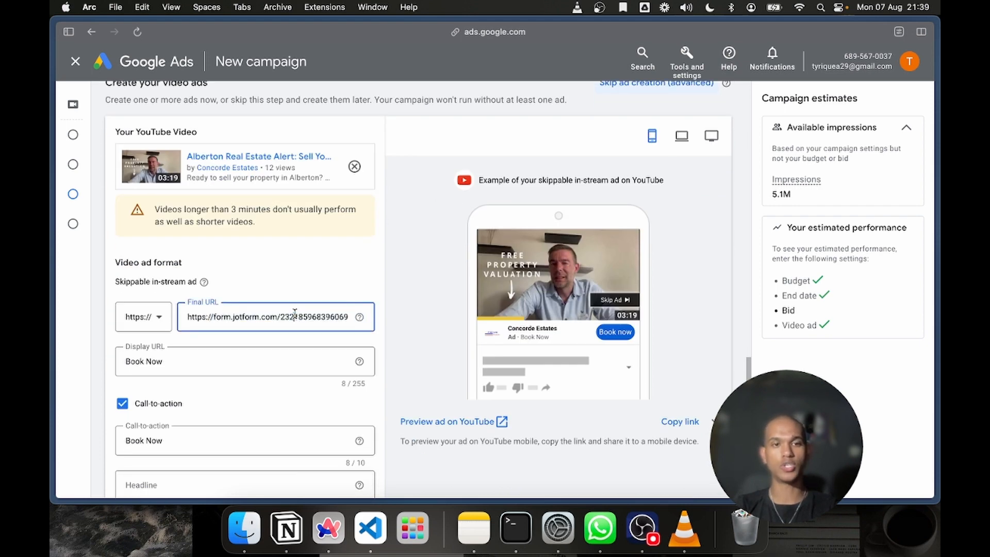
Open elixram.com in a new tab, go to its Get Started page and show the page's full address
mouse_move(51, 189)
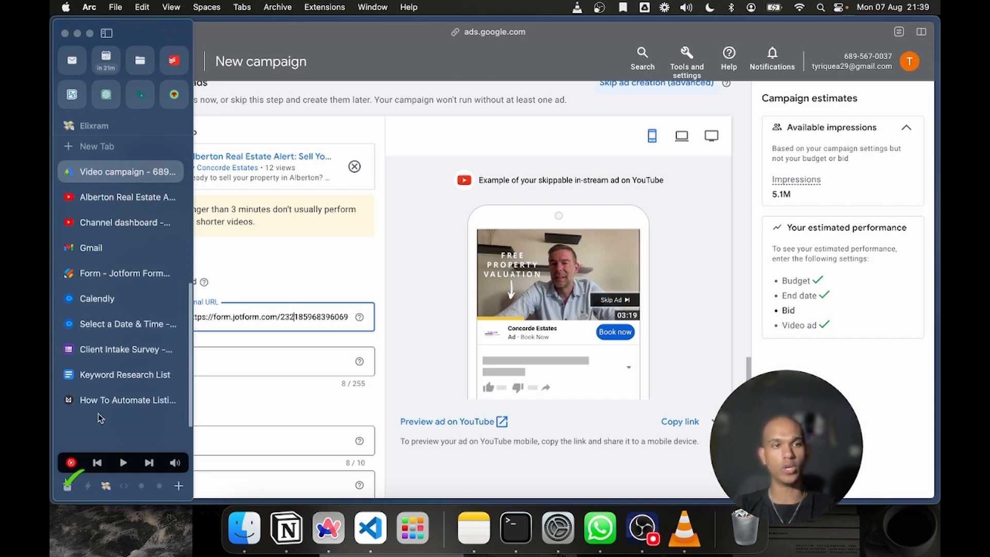
key("super+t")
type("elixram.com")
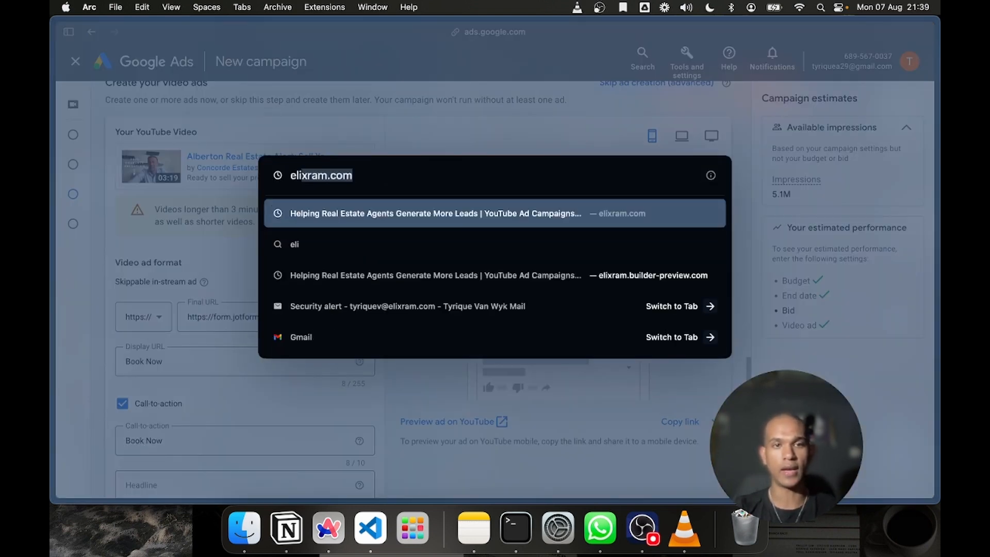
key("Return")
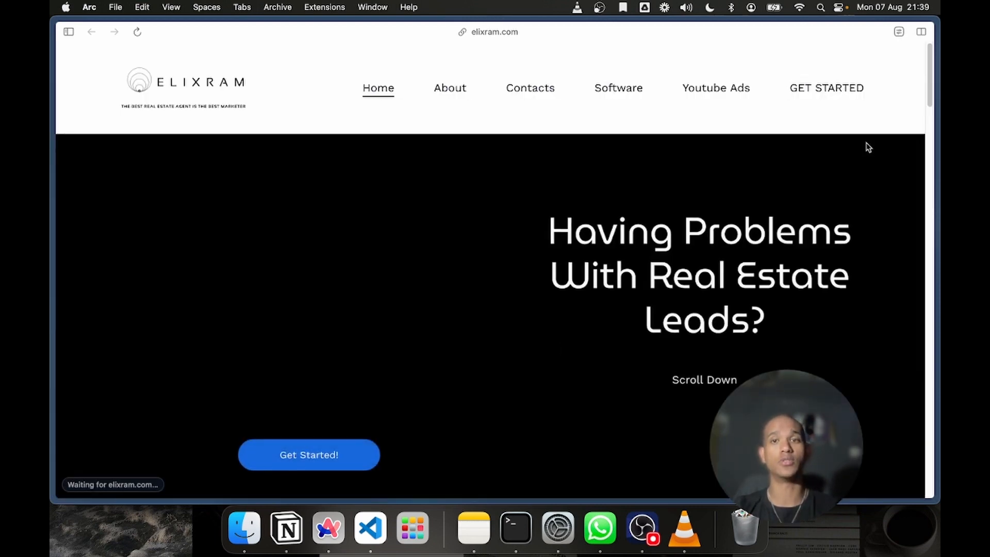
left_click(846, 89)
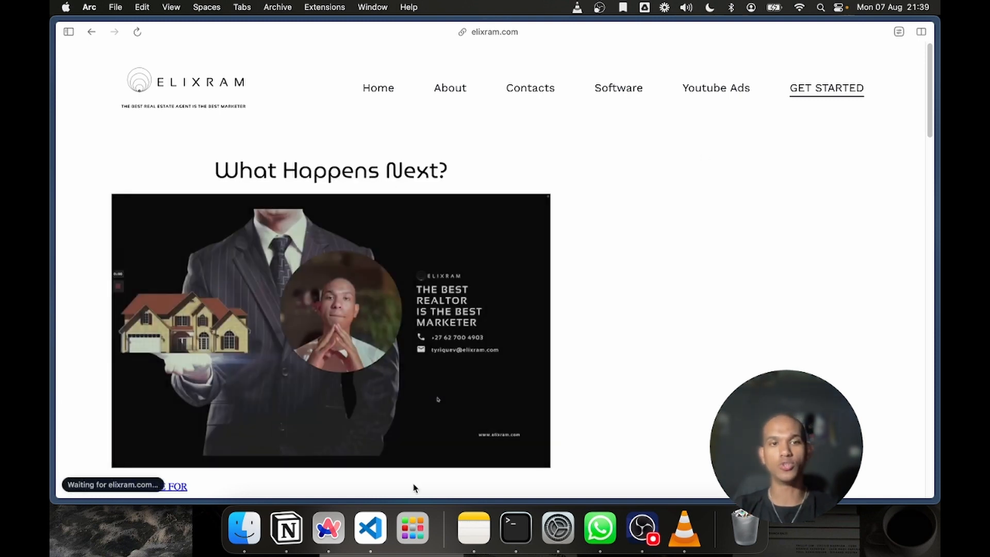
mouse_move(172, 148)
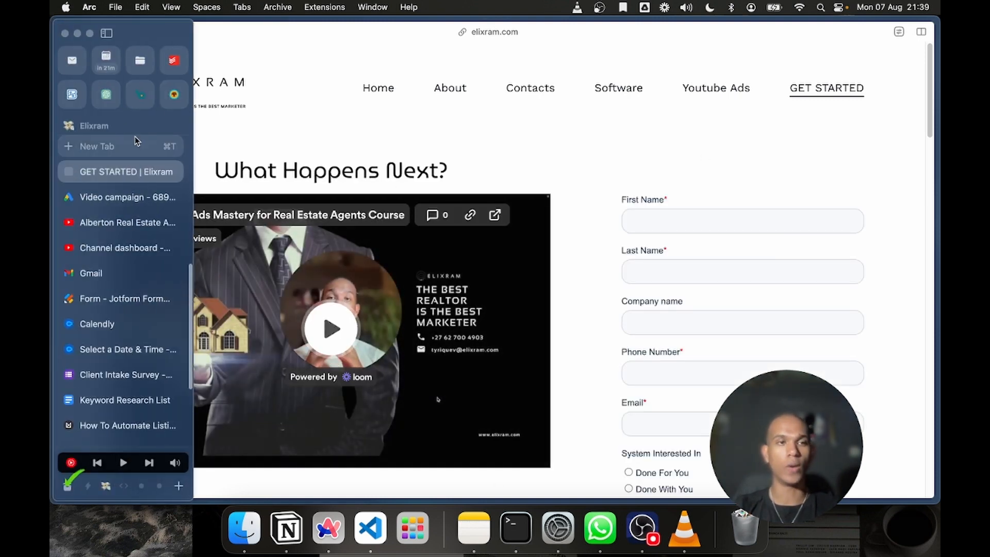
left_click(505, 32)
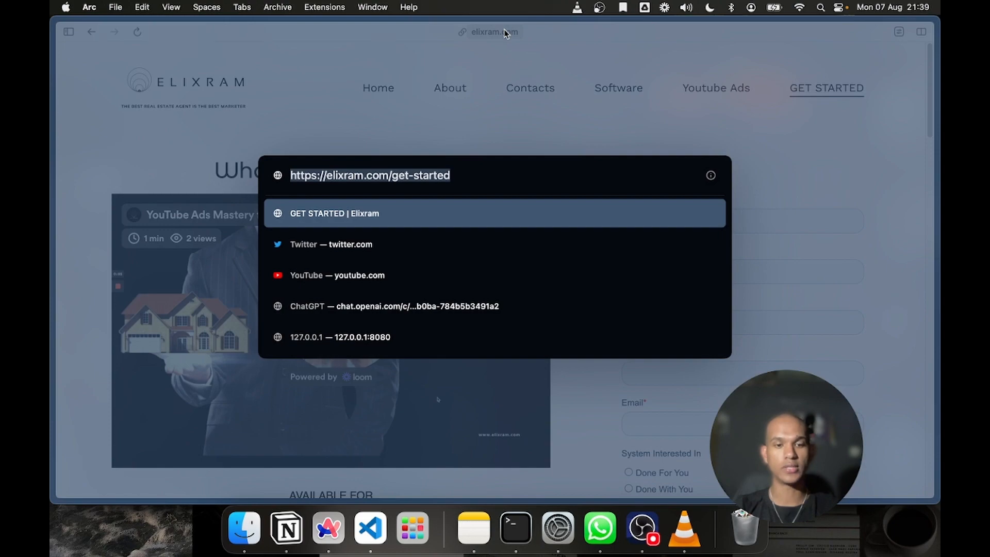
left_click(676, 148)
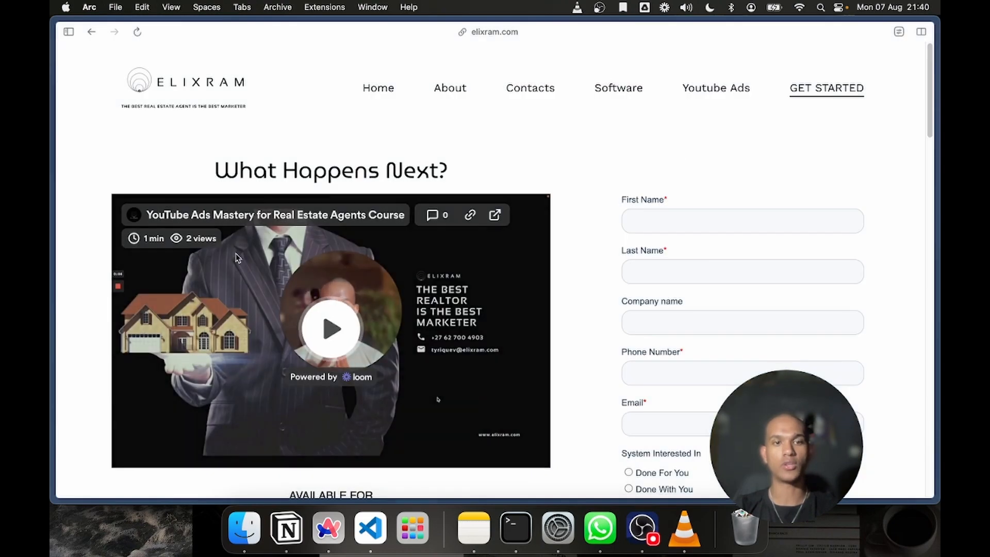
Examine the Get Started landing page's intro video, lead form, countdown, course offer, lead-to-client process, live demo and meeting link
scroll(238, 258, "down", 10)
scroll(238, 258, "up", 10)
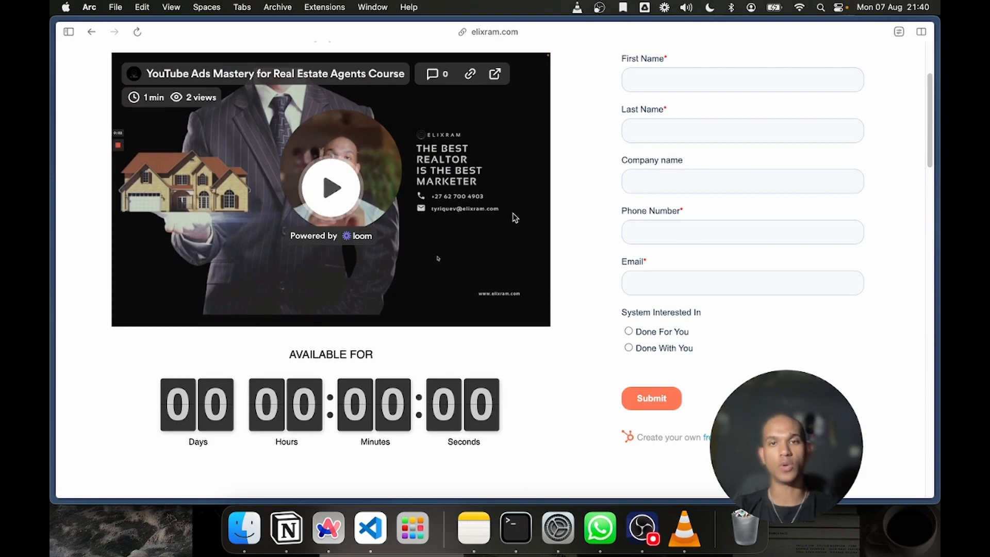
scroll(669, 190, "down", 5)
scroll(446, 273, "down", 3)
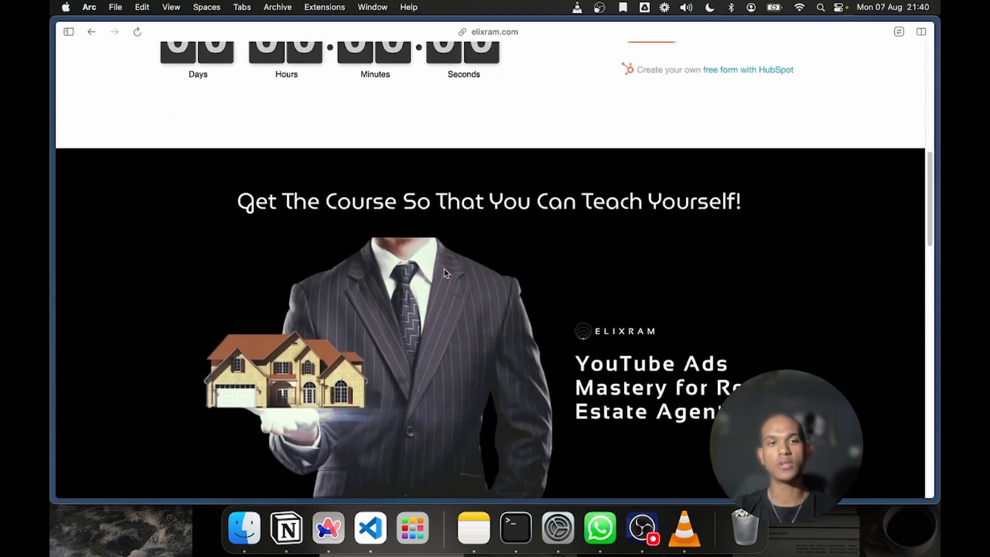
scroll(444, 268, "up", 10)
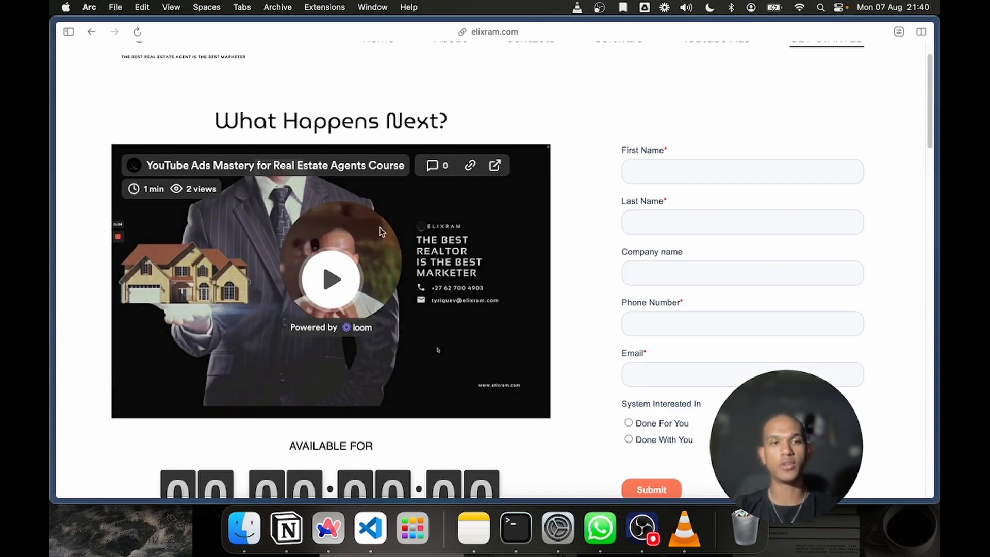
scroll(332, 184, "down", 1)
scroll(332, 184, "down", 5)
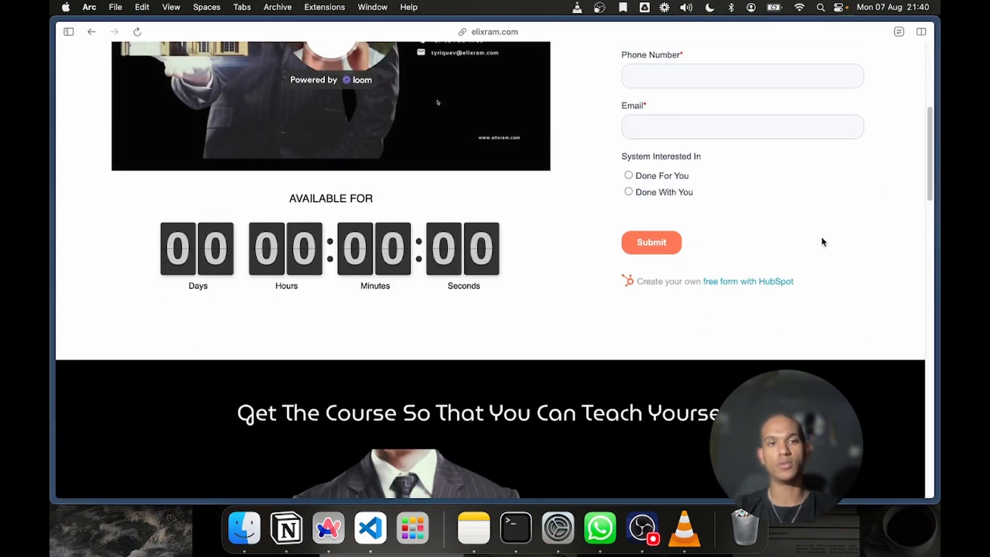
scroll(822, 239, "down", 5)
scroll(344, 210, "down", 2)
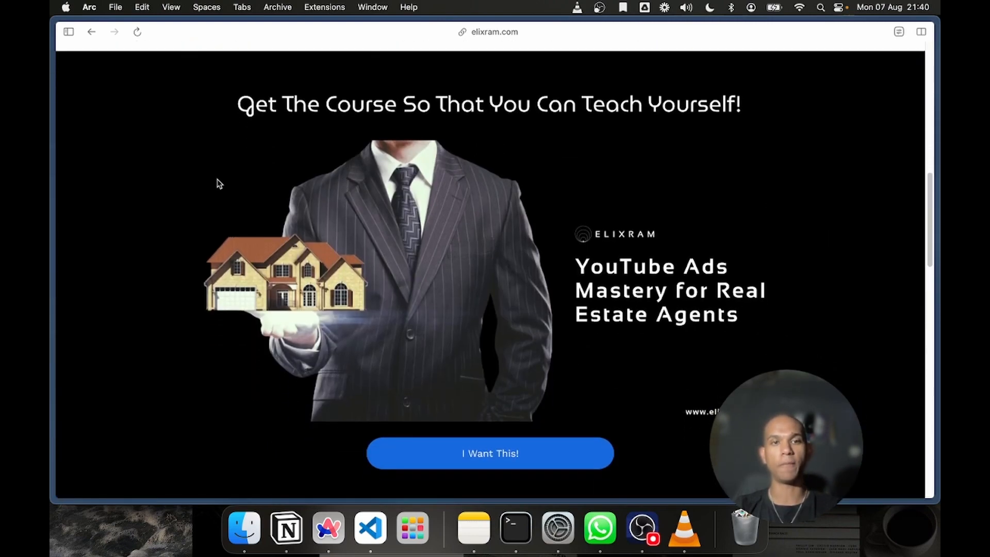
scroll(438, 370, "down", 10)
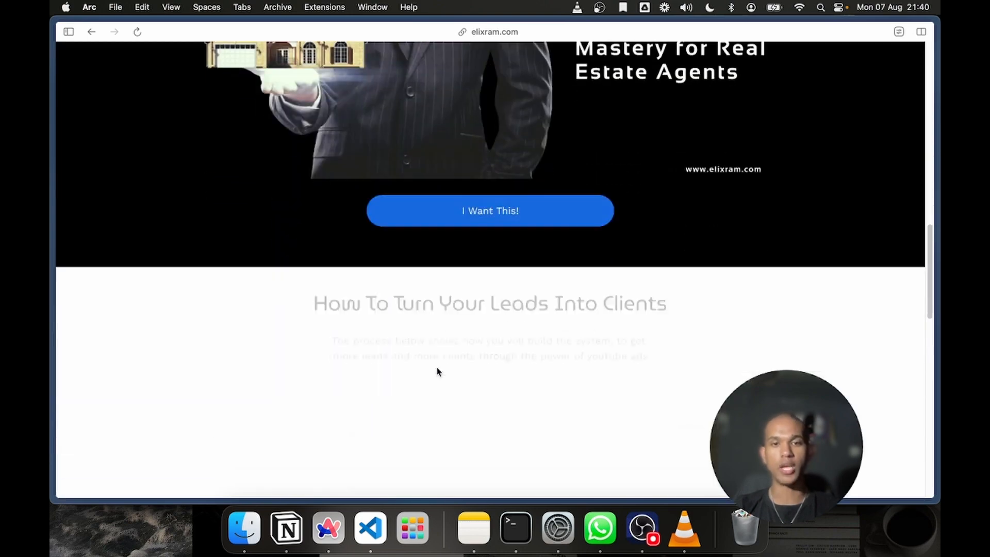
scroll(389, 158, "down", 10)
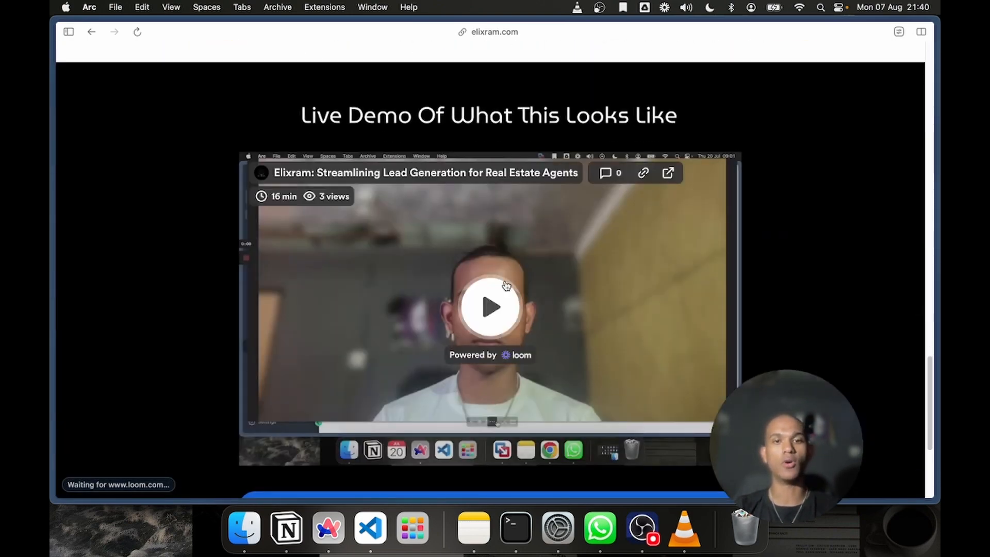
scroll(505, 282, "down", 5)
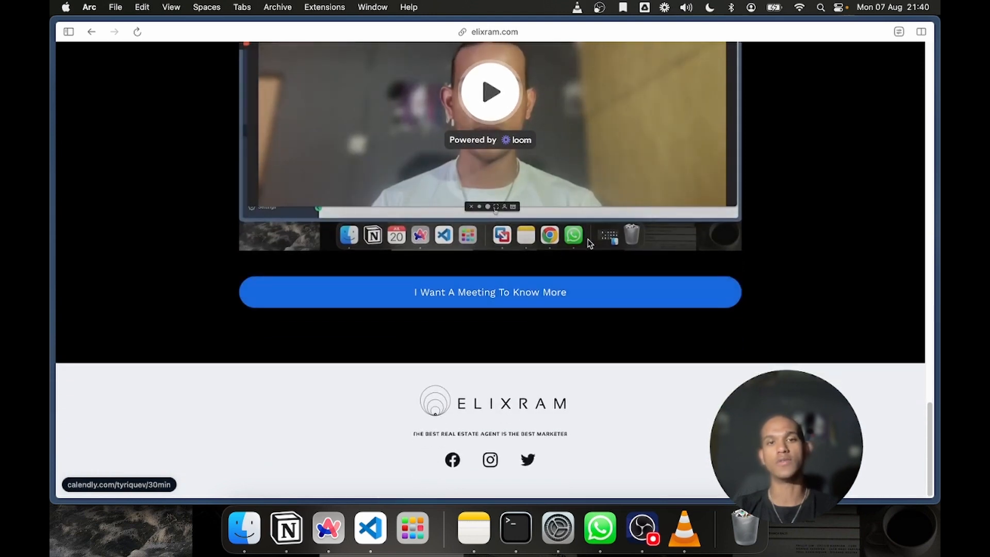
scroll(179, 282, "up", 3)
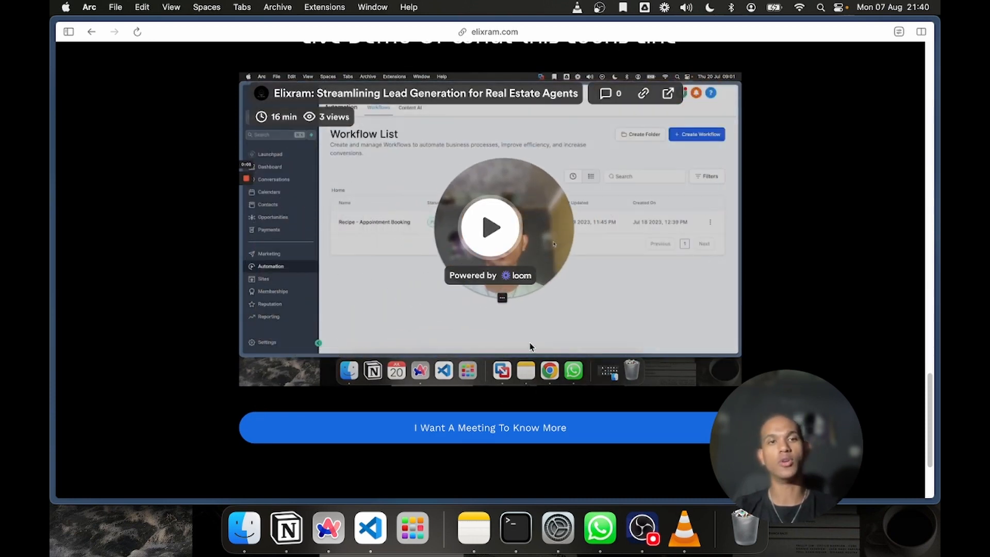
scroll(520, 267, "up", 3)
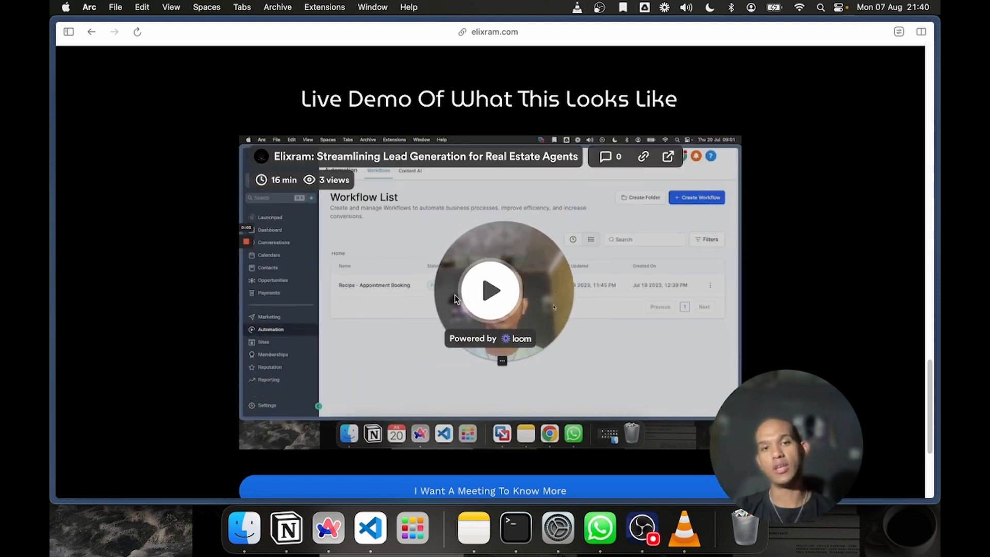
scroll(518, 341, "up", 1)
scroll(518, 341, "down", 10)
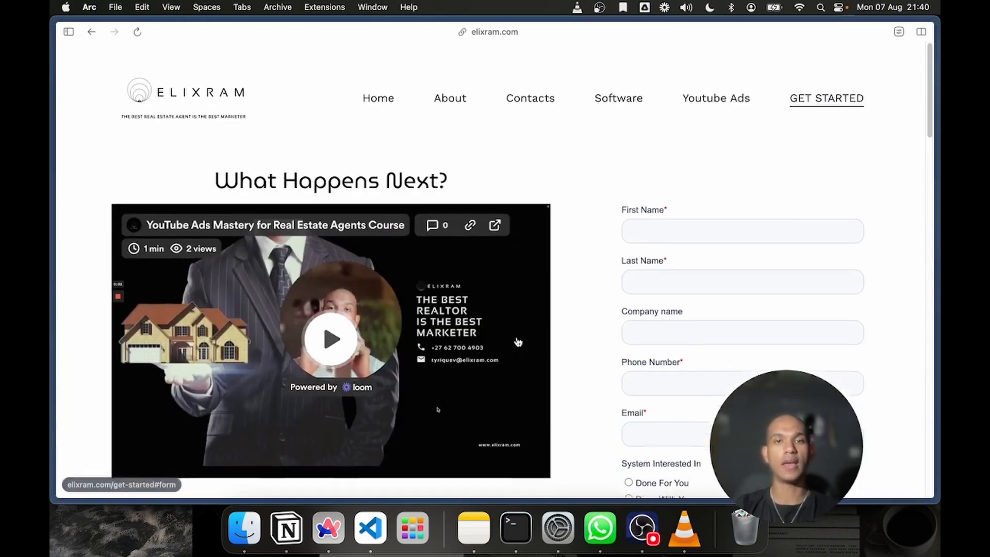
scroll(521, 361, "down", 5)
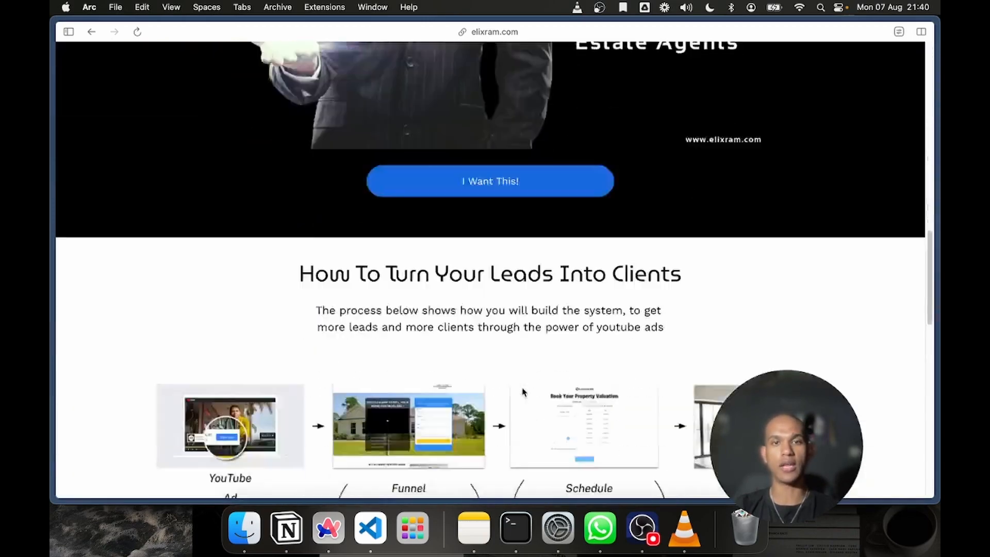
scroll(523, 392, "down", 10)
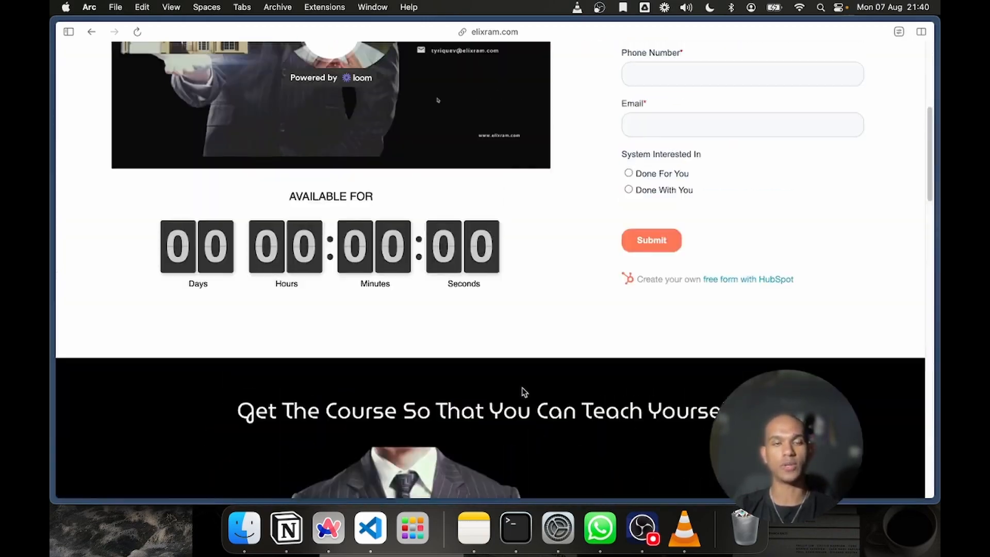
scroll(522, 388, "up", 8)
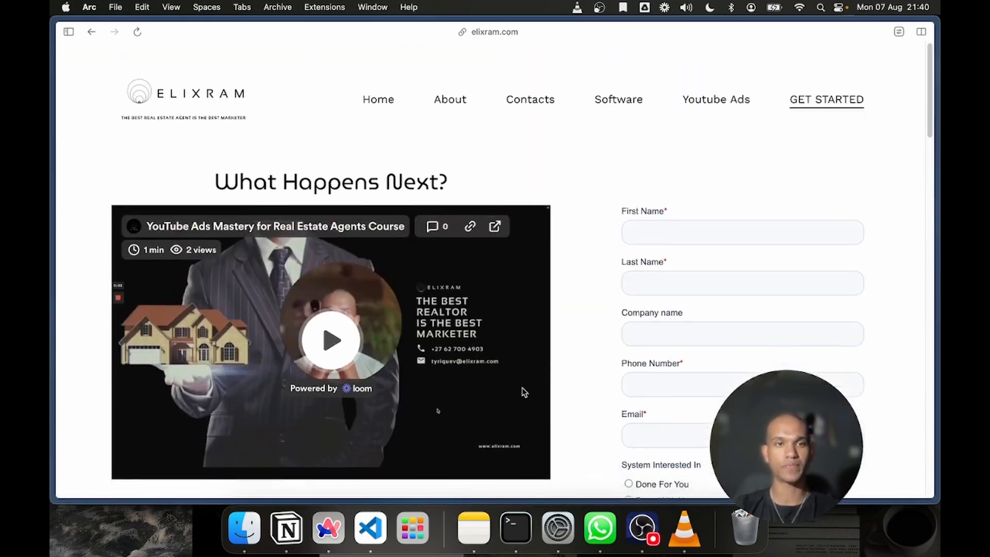
mouse_move(52, 282)
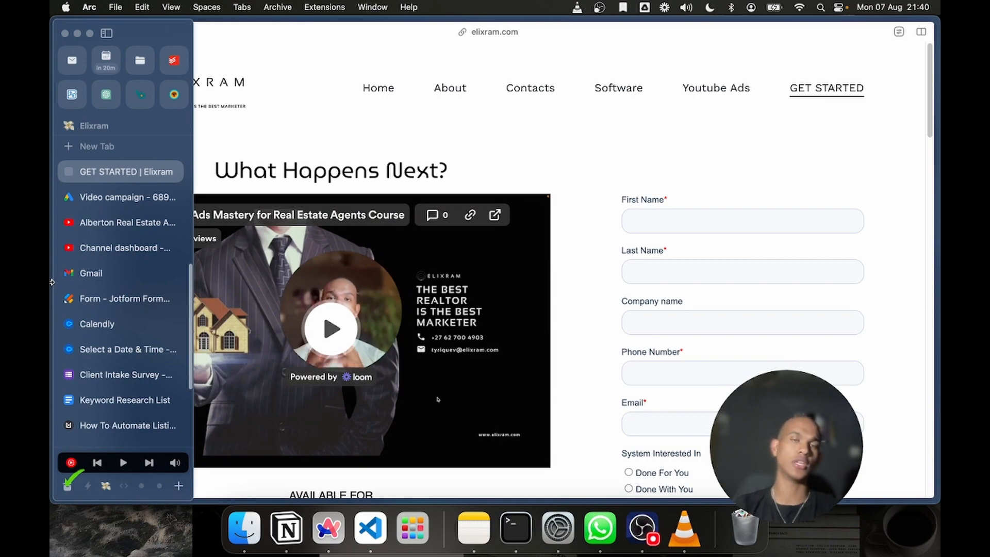
scroll(282, 136, "down", 7)
scroll(282, 136, "down", 10)
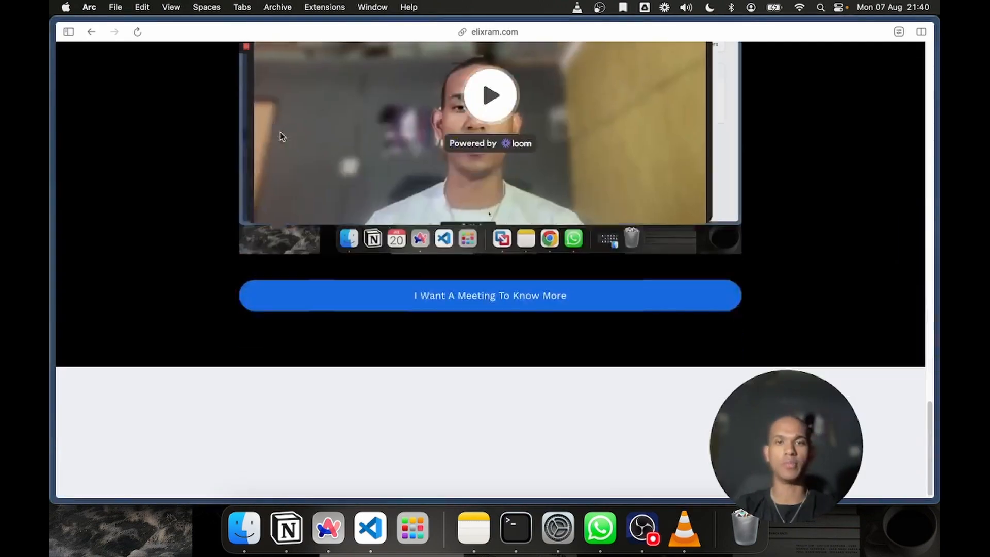
Return to the Google Ads video campaign draft and highlight the ad's final URL
scroll(282, 136, "up", 15)
mouse_move(52, 237)
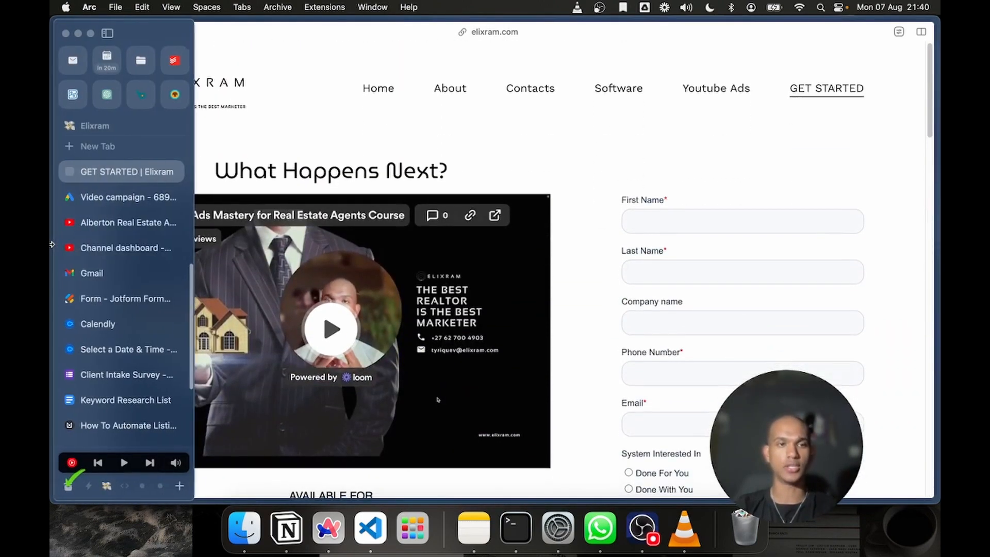
left_click(114, 242)
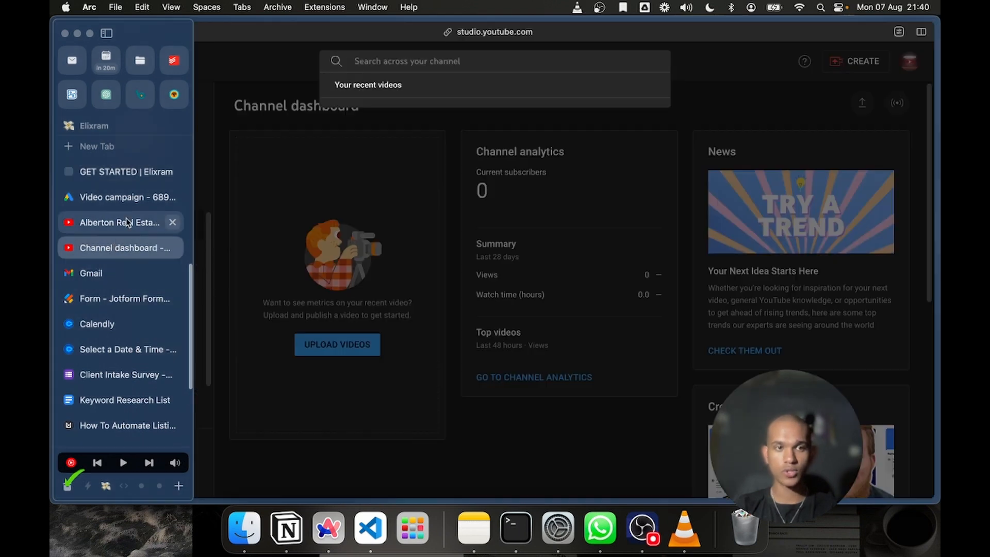
left_click(116, 222)
left_click(116, 197)
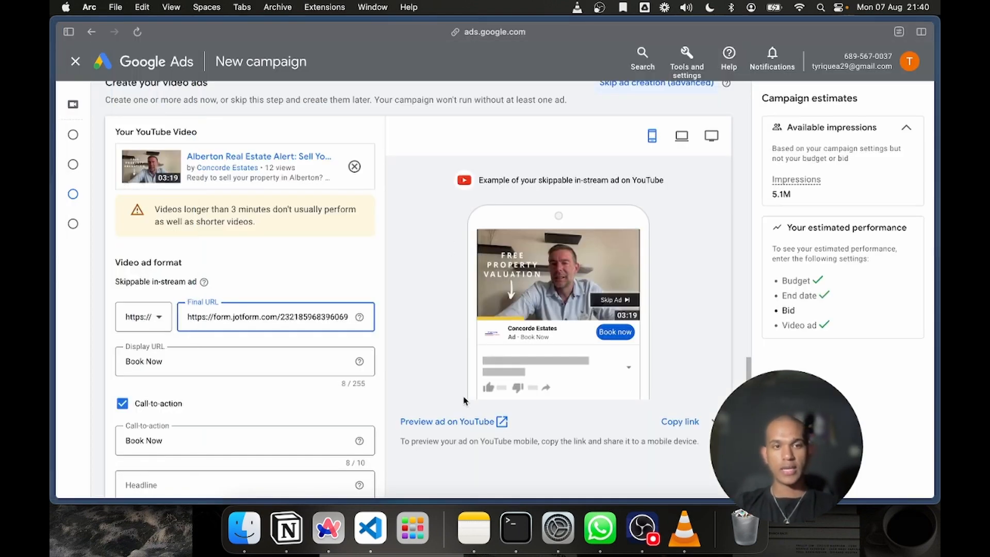
scroll(464, 400, "down", 3)
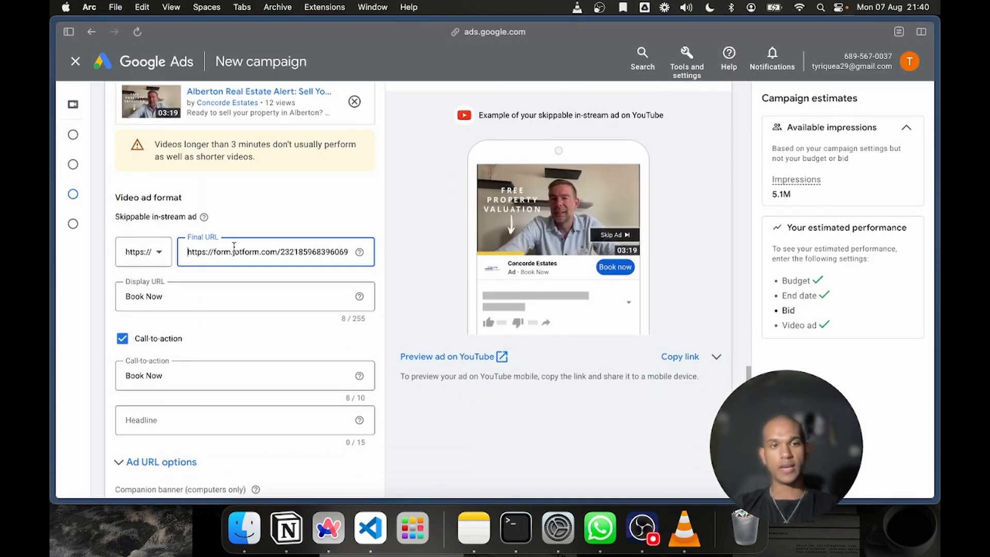
triple_click(234, 246)
left_click(231, 252)
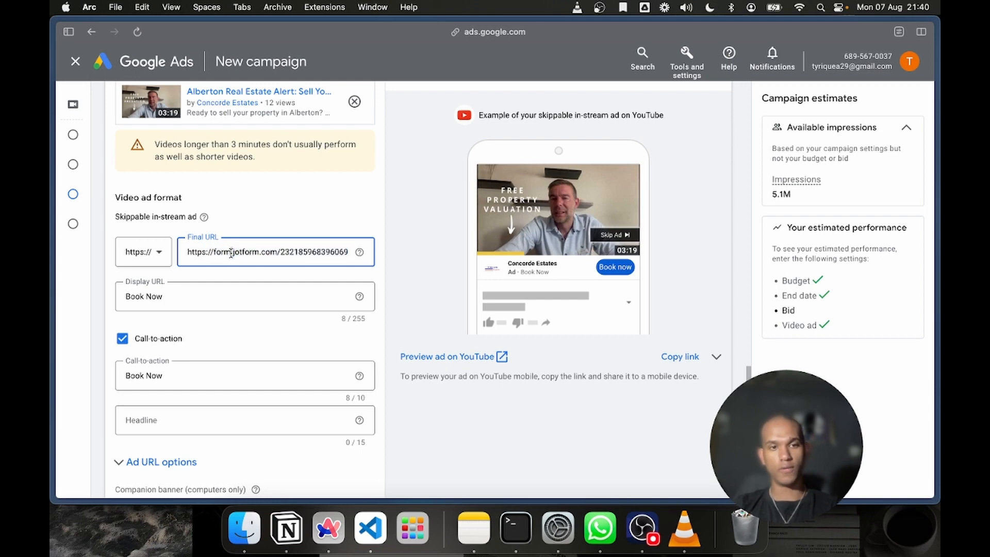
triple_click(231, 252)
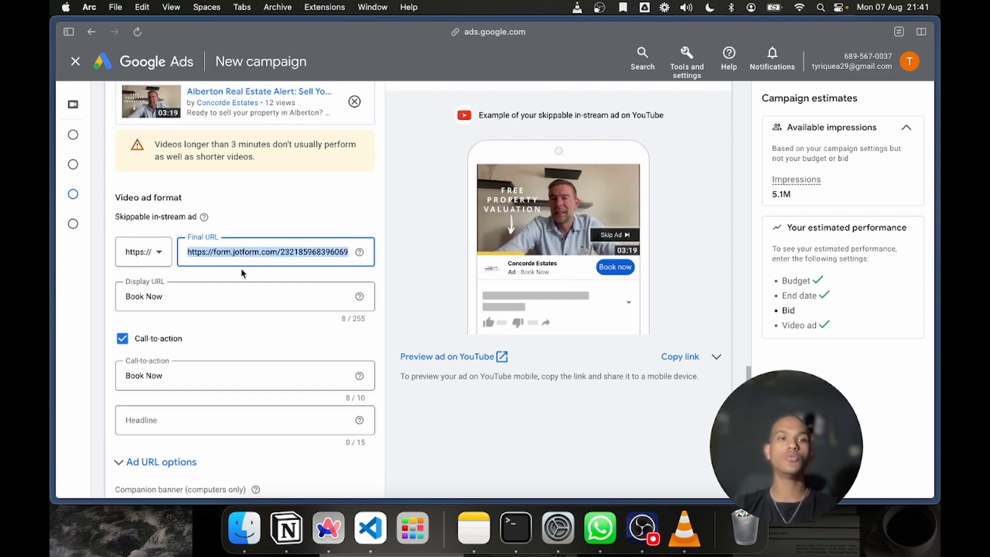
Switch to Calendly, copy the 30 Minute Meeting event's link and open its booking page
mouse_move(52, 322)
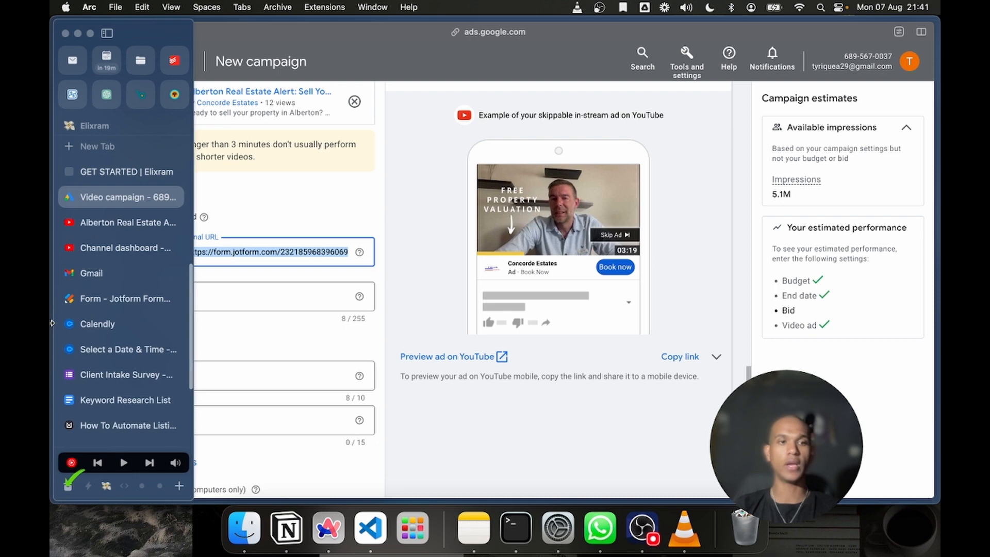
left_click(97, 327)
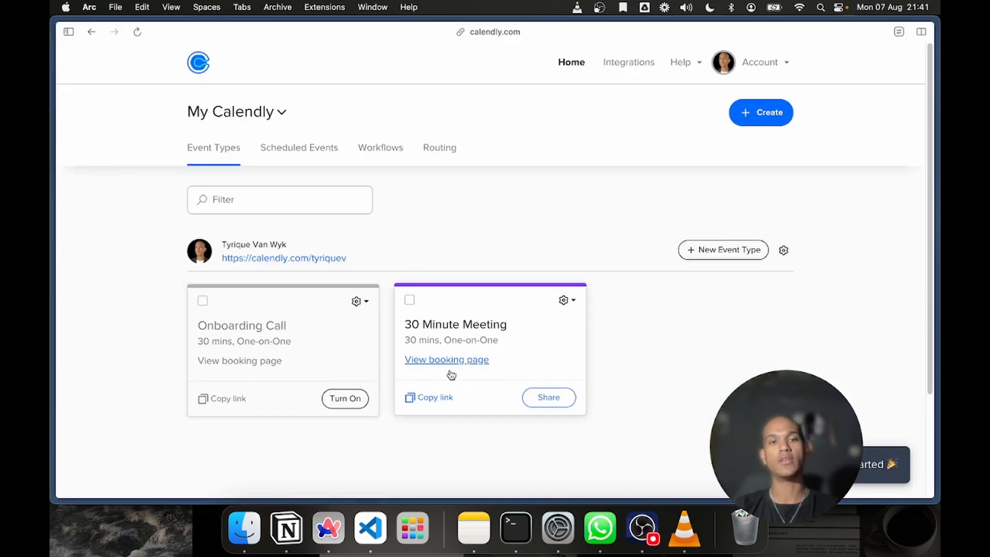
left_click(436, 400)
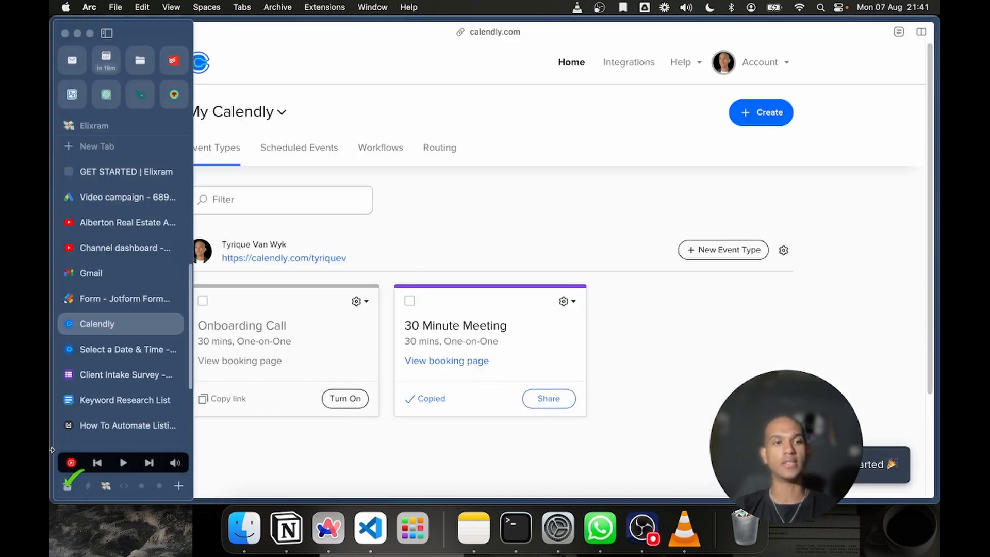
left_click(445, 361)
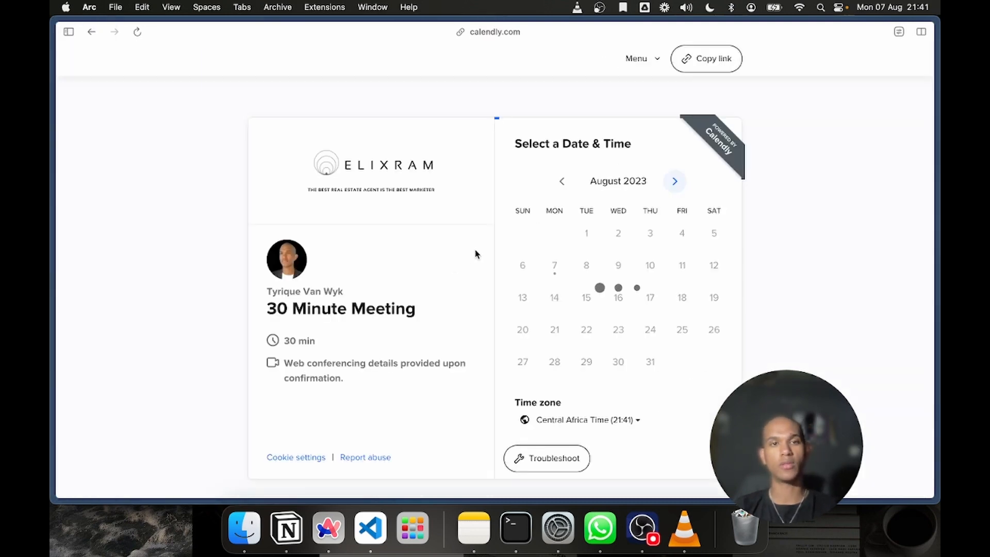
Switch to the Jotform form builder to show the published form's direct share link
mouse_move(51, 217)
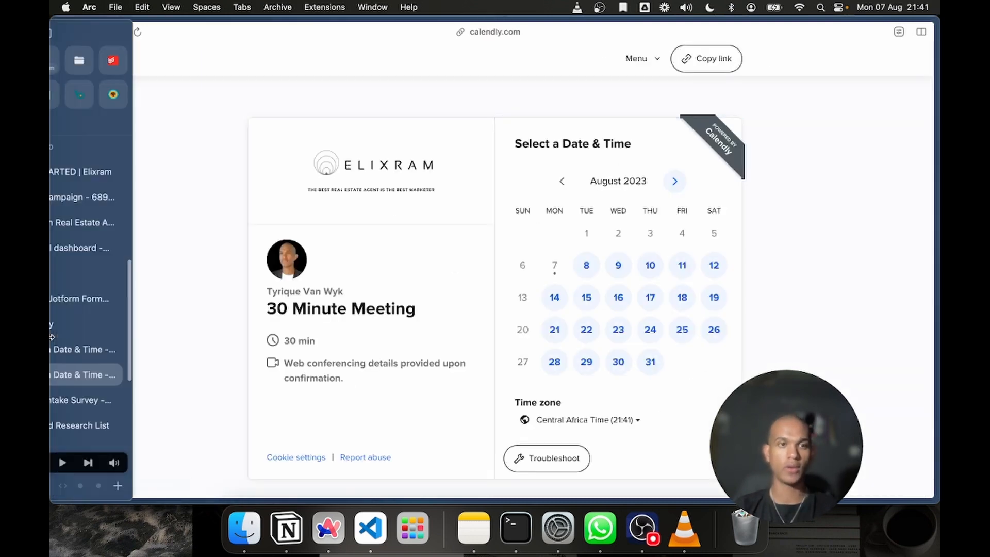
left_click(107, 233)
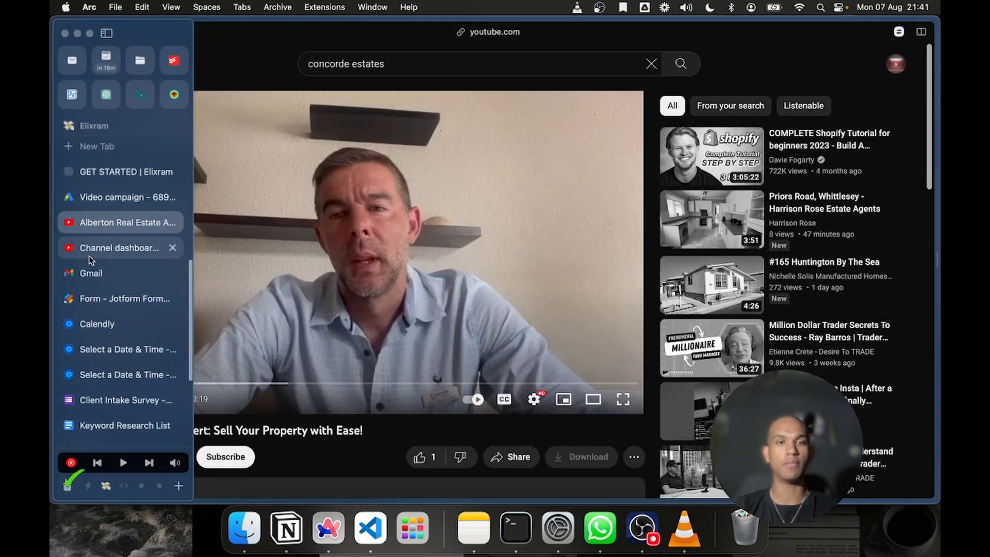
left_click(103, 248)
left_click(88, 278)
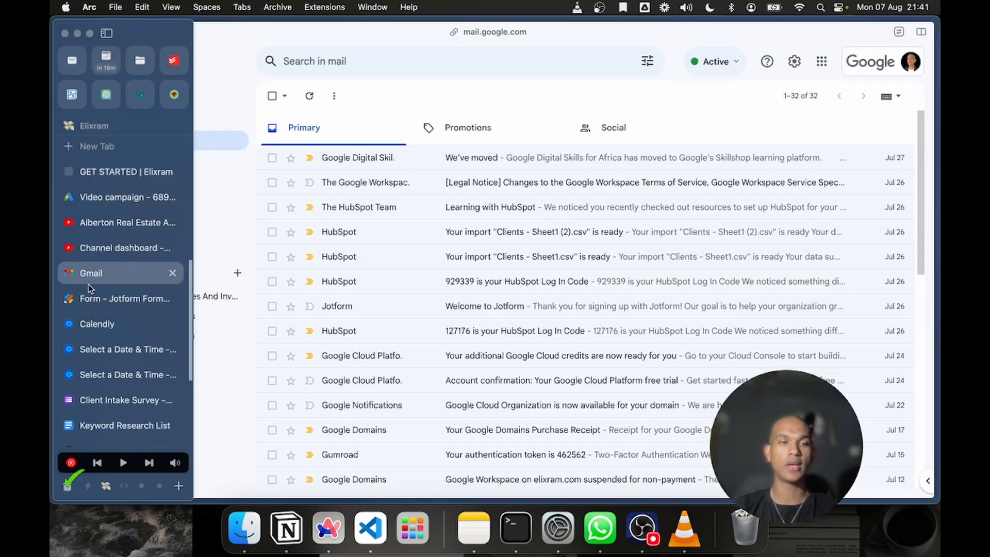
left_click(110, 300)
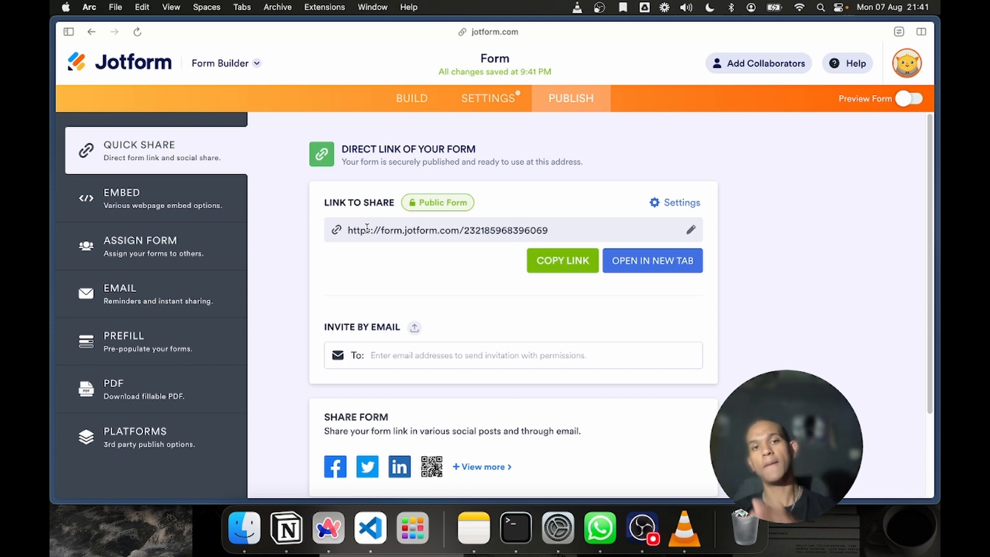
Go back to the earlier Calendly booking page for the 30 Minute Meeting and close the duplicate booking page
mouse_move(52, 296)
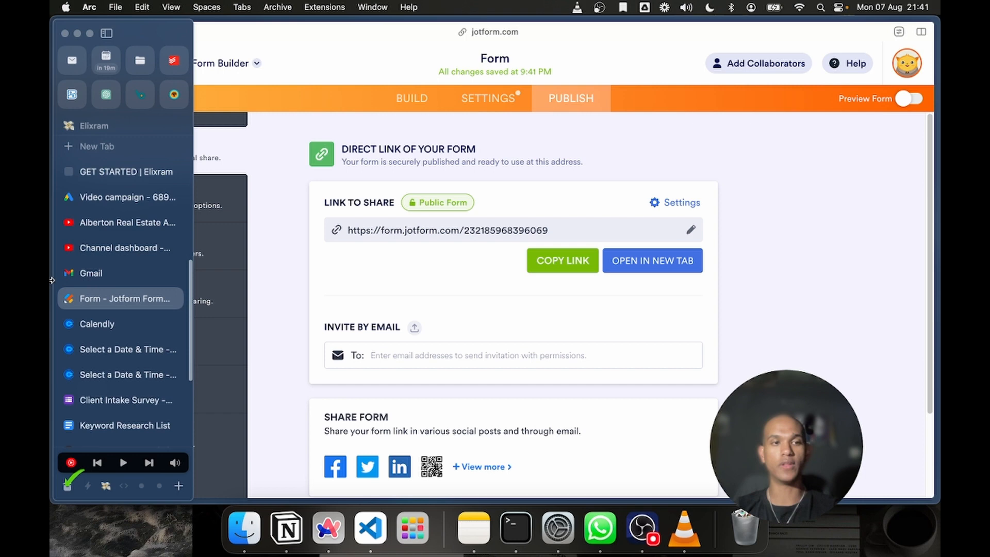
left_click(109, 316)
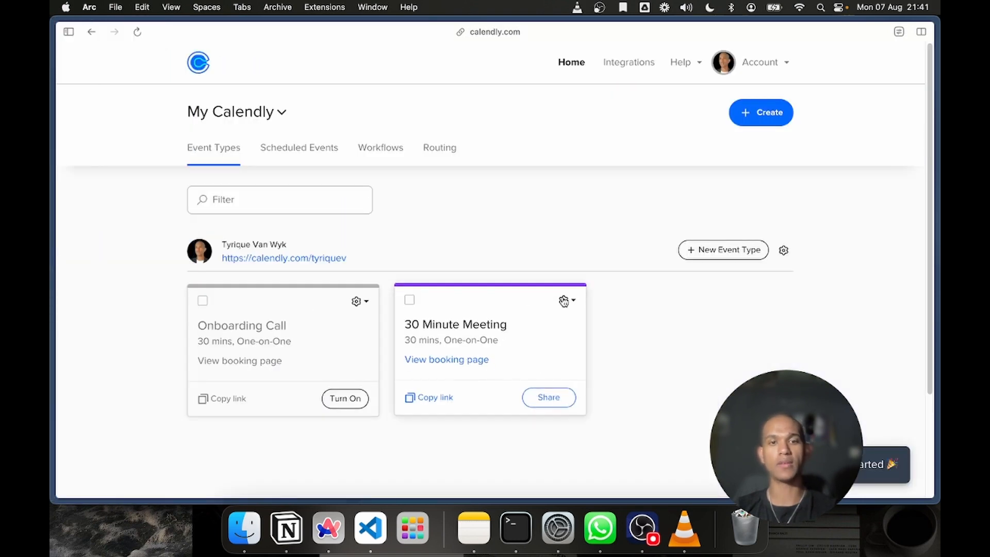
mouse_move(51, 298)
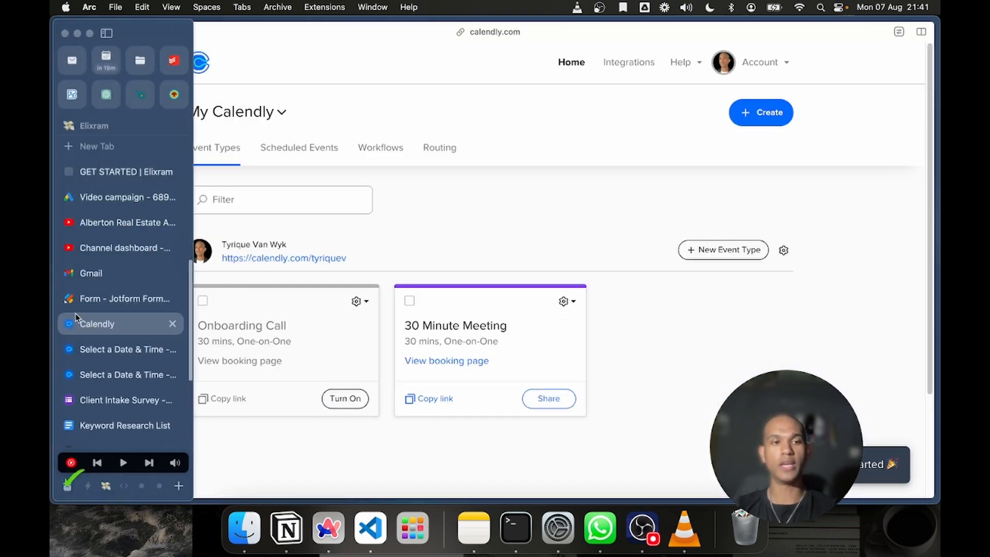
left_click(82, 348)
left_click(173, 375)
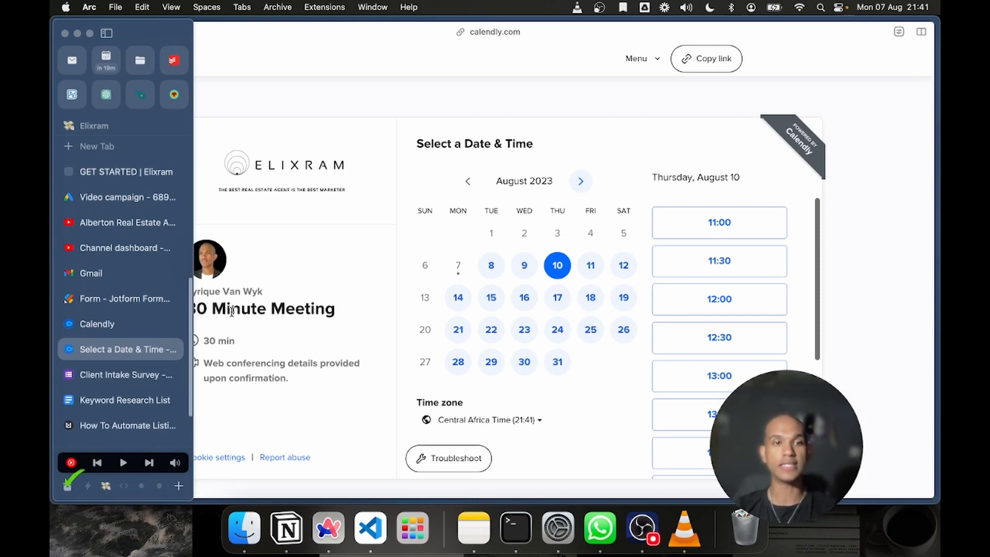
Go back to the Google Ads campaign draft and place the cursor in the ad's final URL
left_click(103, 240)
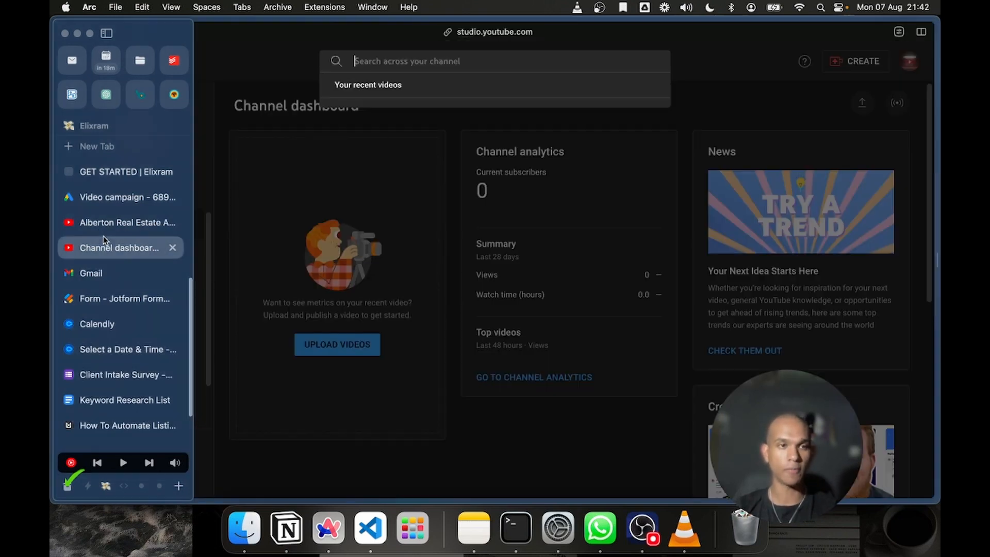
left_click(119, 223)
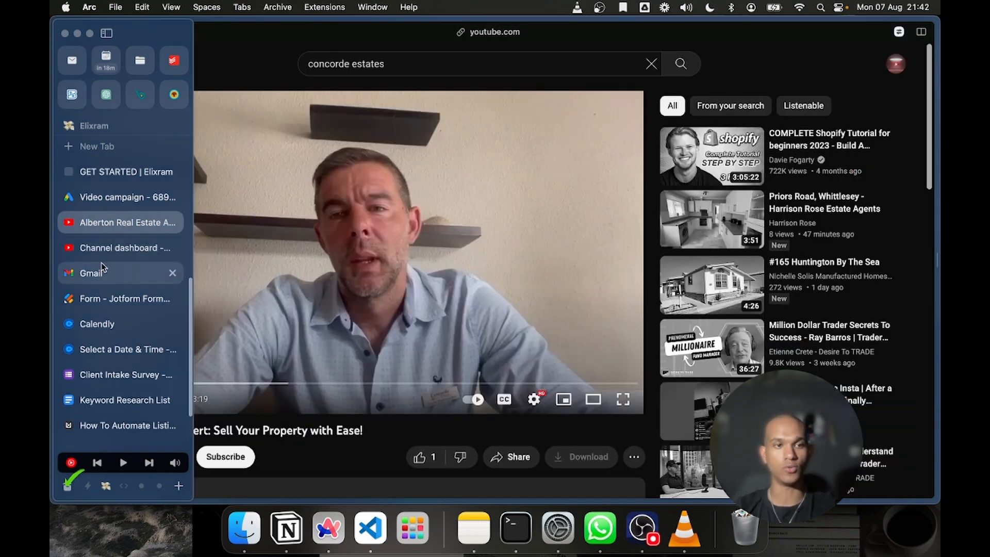
left_click(100, 203)
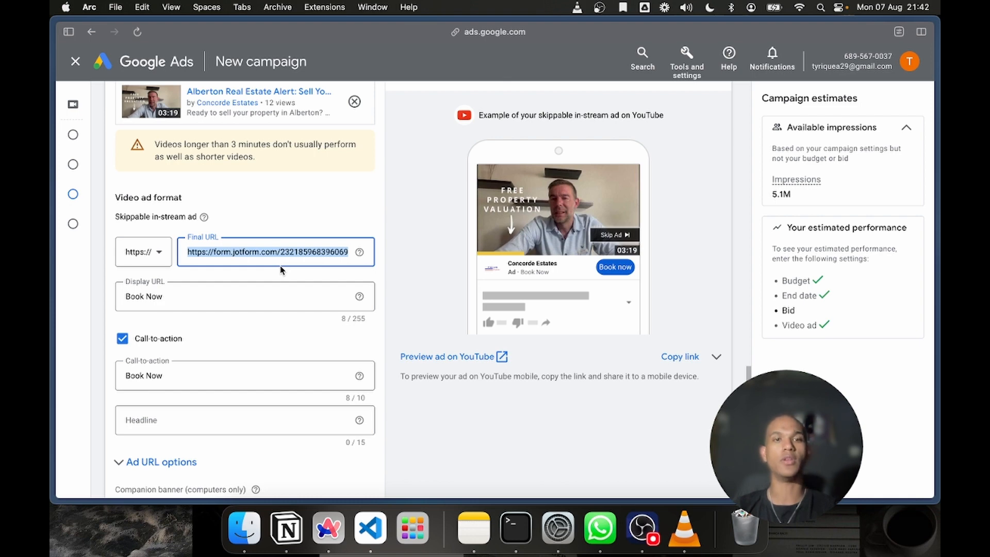
left_click(196, 253)
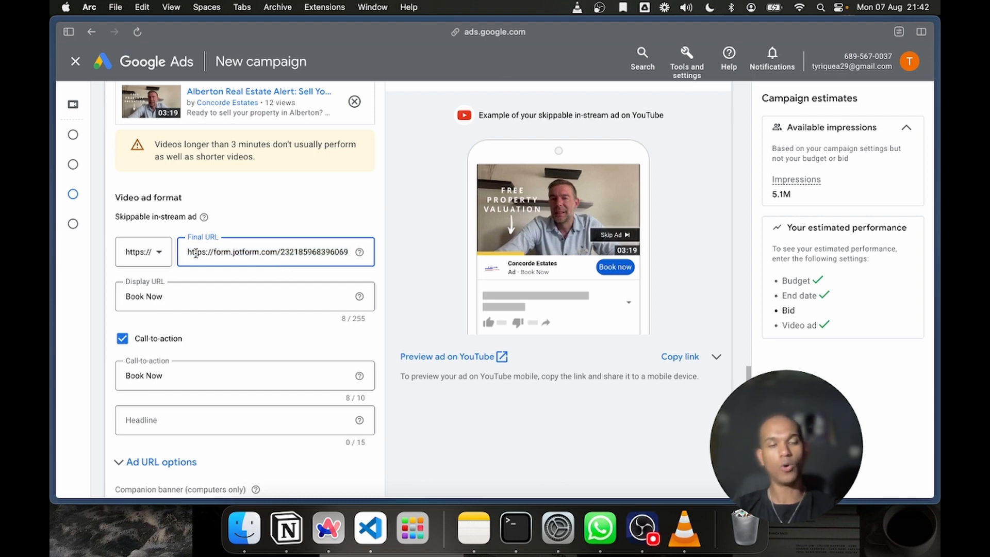
Set the ad group's target CPM bid to ZAR 60.00
scroll(195, 253, "down", 10)
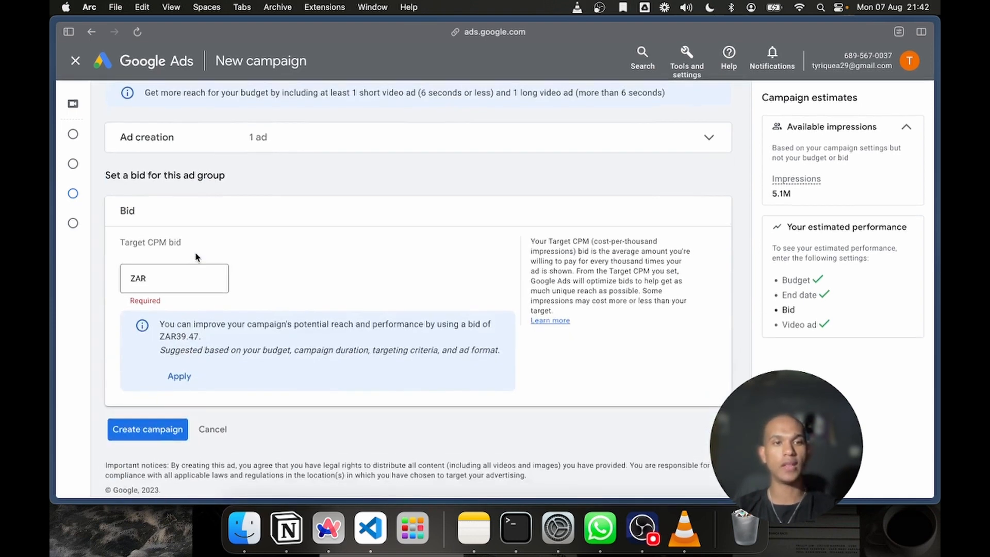
scroll(196, 256, "up", 4)
scroll(197, 256, "down", 5)
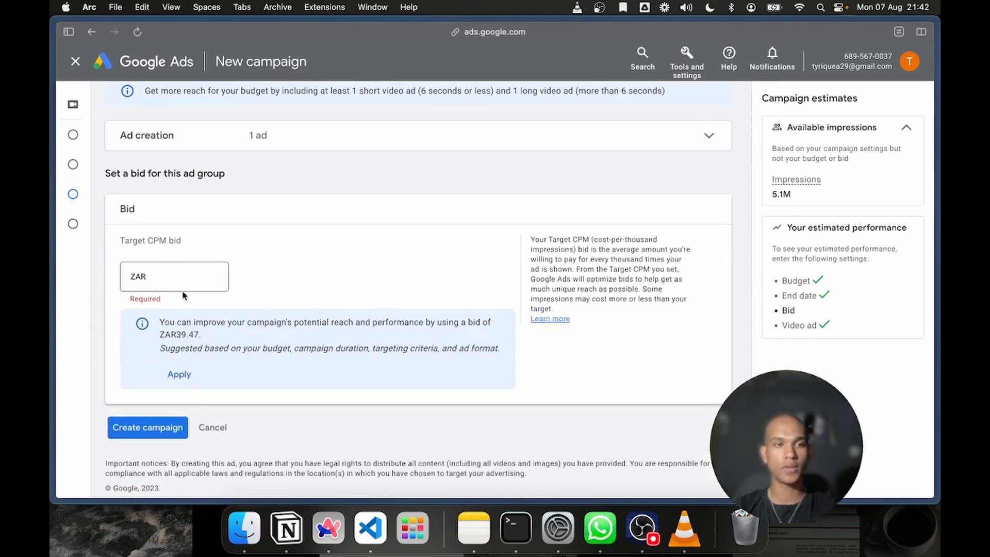
left_click(180, 286)
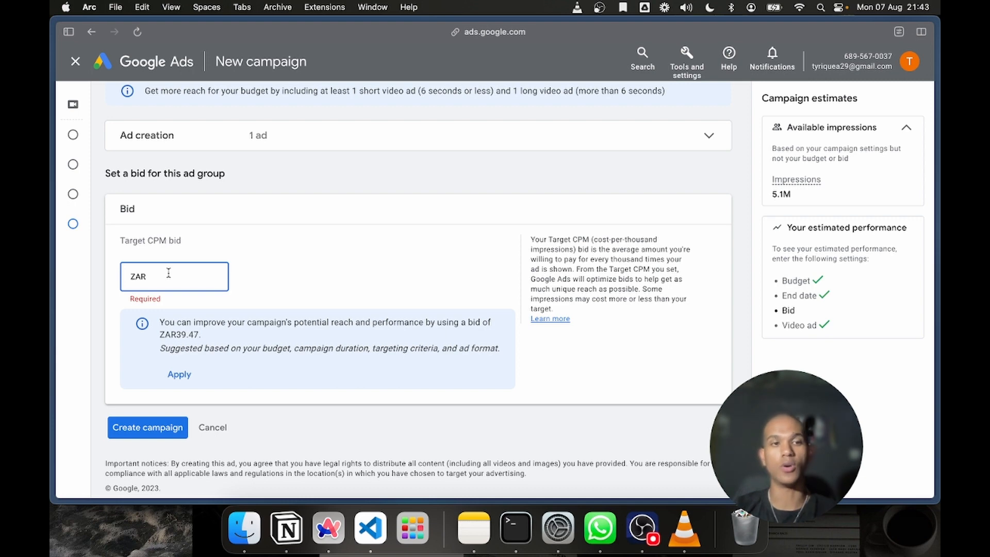
left_click(205, 340)
left_click_drag(204, 340, 176, 336)
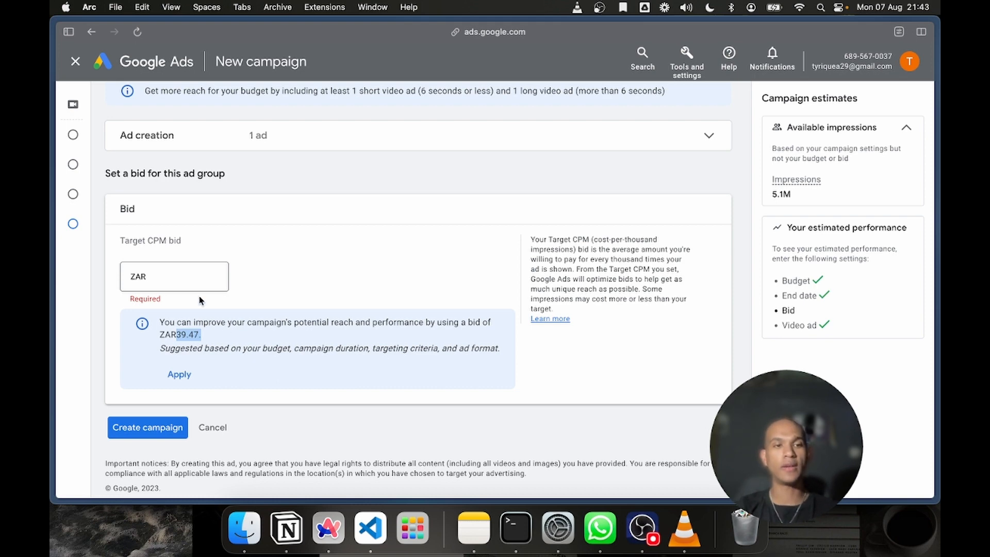
left_click(178, 275)
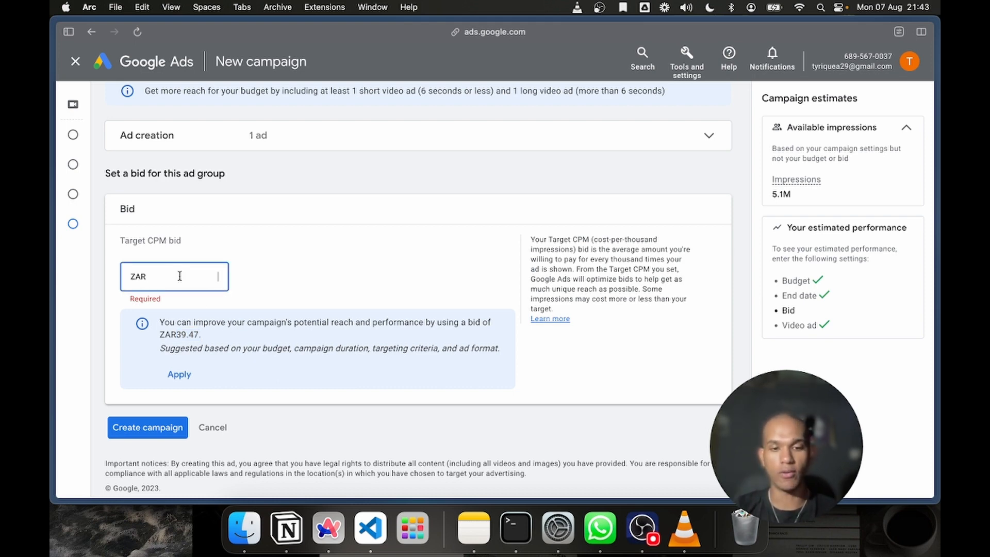
type("60")
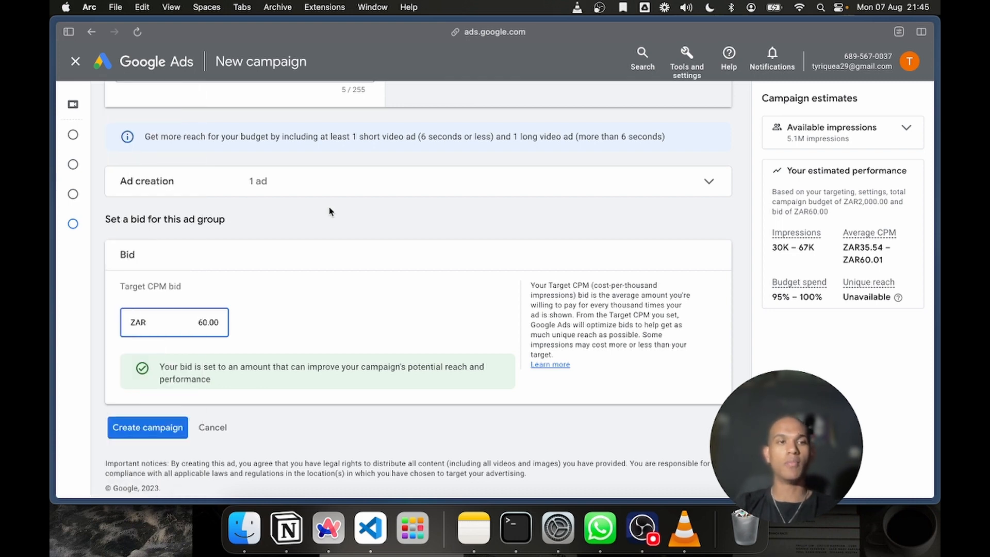
Create the campaign, check its ad group and ad summary, and continue to the campaign's page
left_click(160, 423)
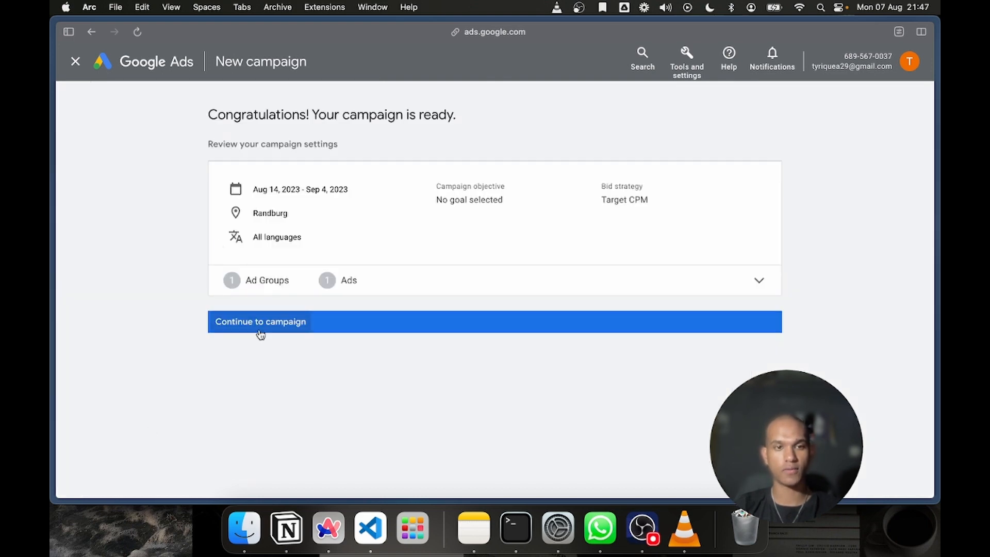
left_click(287, 281)
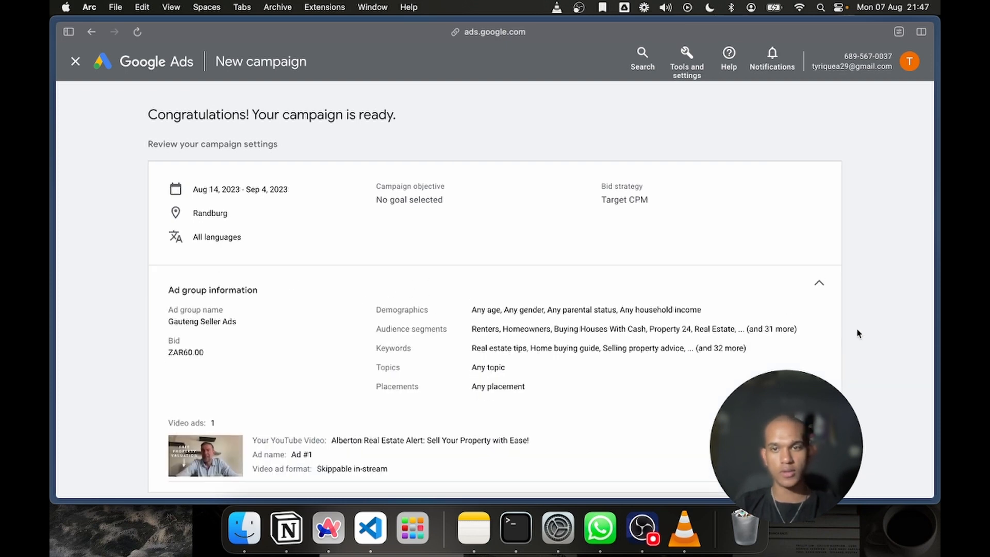
left_click(820, 284)
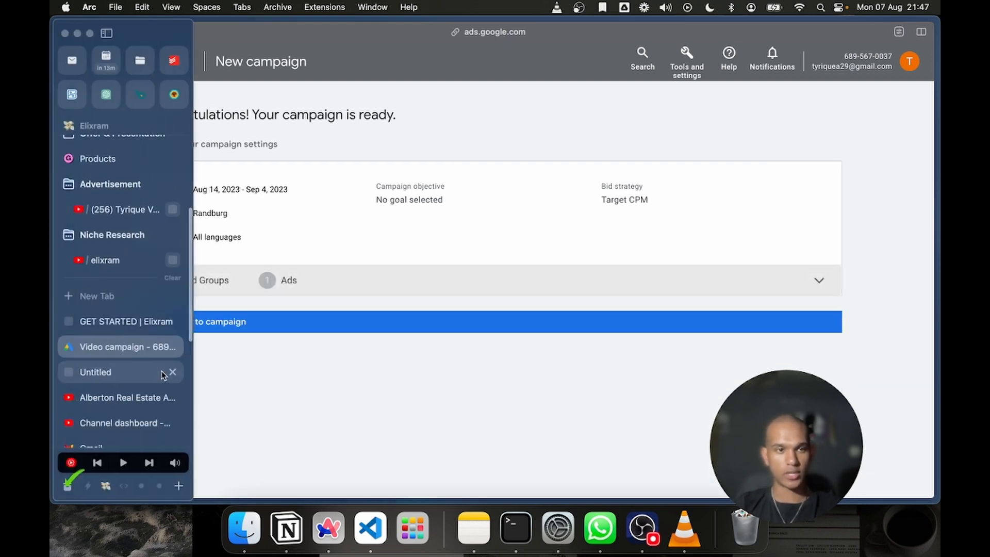
left_click(189, 325)
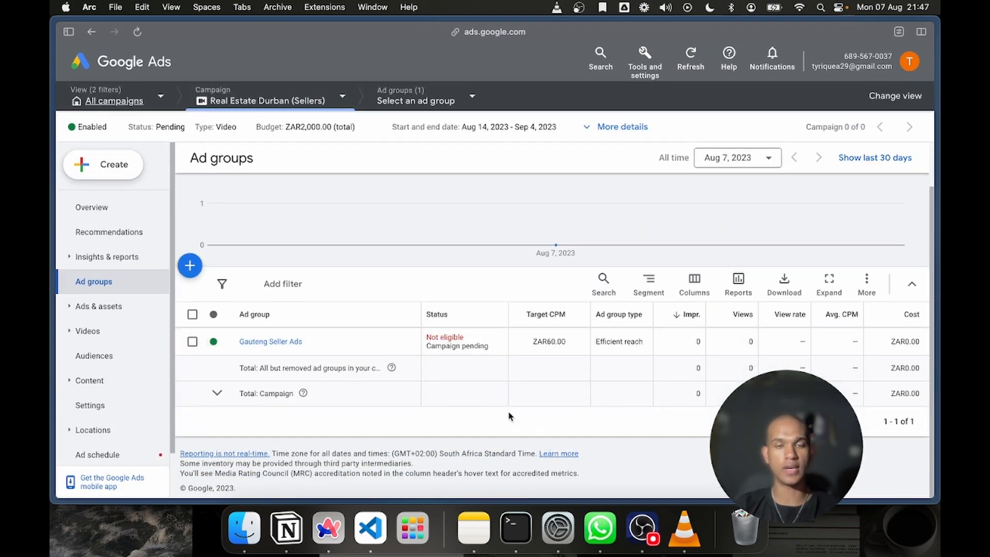
Highlight the Gauteng Seller Ads ad group's status and the account's billing notice
left_click_drag(427, 338, 368, 353)
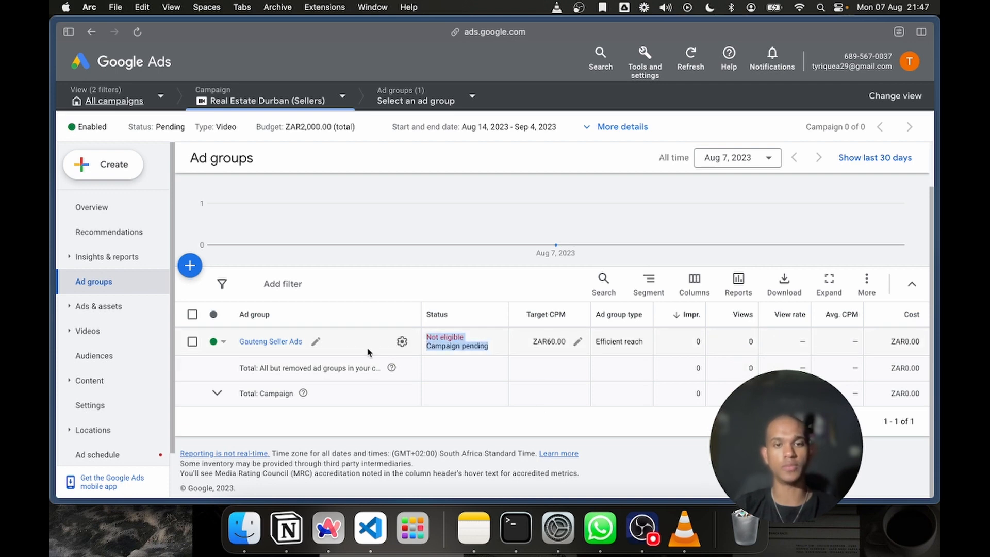
left_click(428, 343)
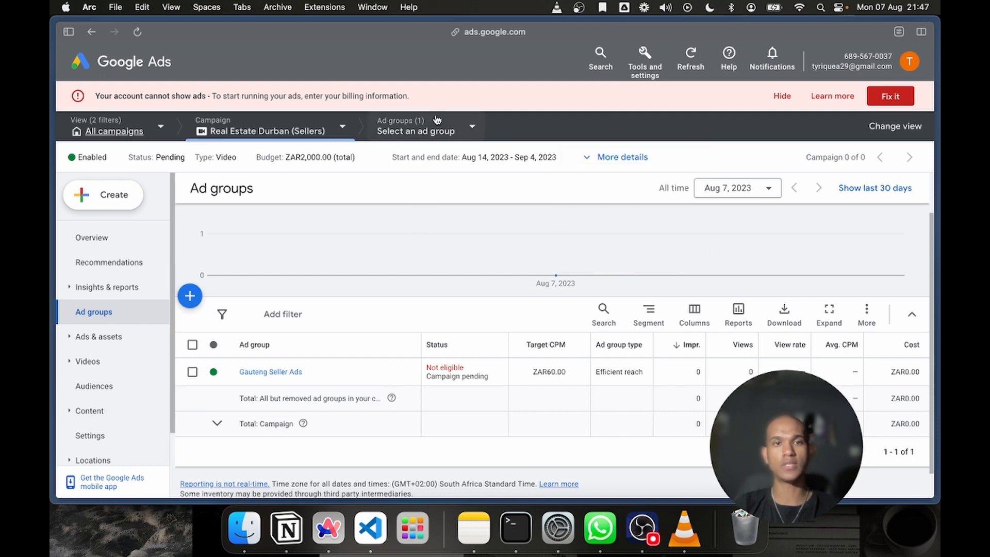
left_click_drag(421, 97, 71, 105)
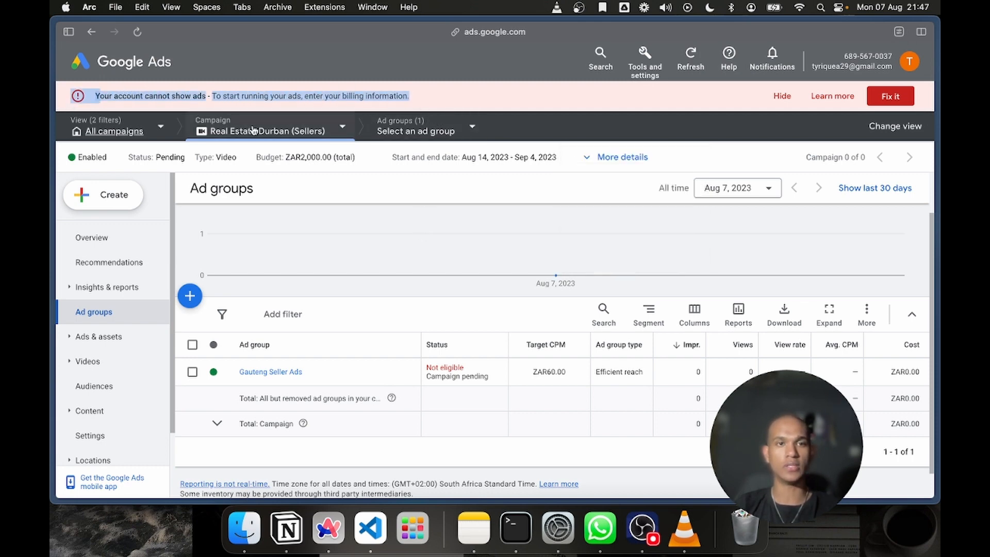
Highlight the account's notice about entering billing information again, and clear the selection
left_click(298, 92)
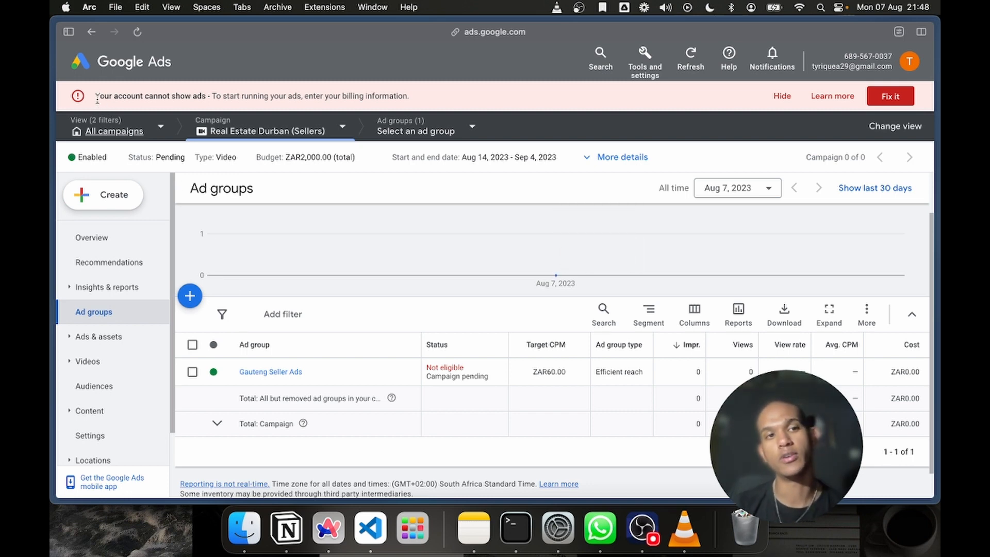
left_click_drag(108, 113, 442, 95)
left_click(442, 95)
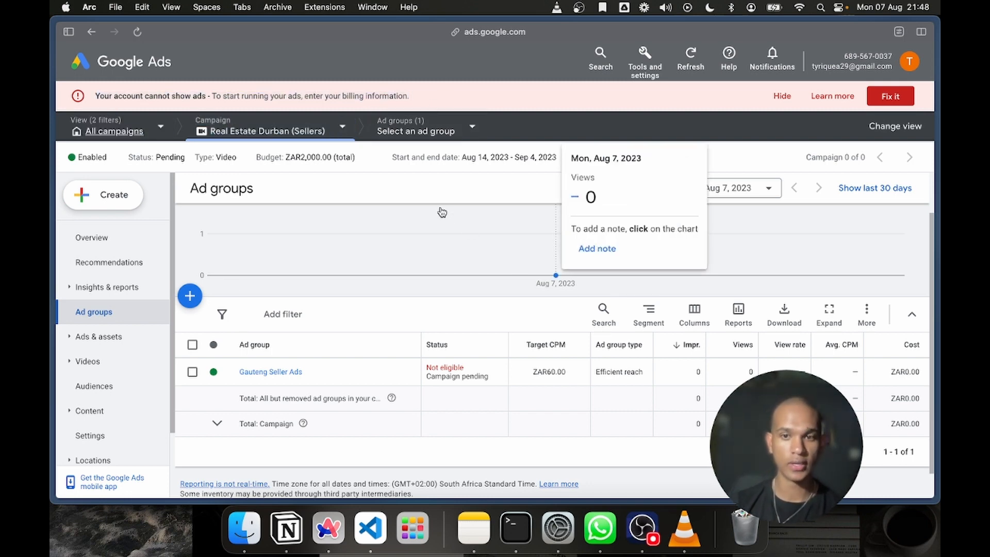
Pause the Gauteng Seller Ads ad group
left_click(221, 374)
left_click(260, 309)
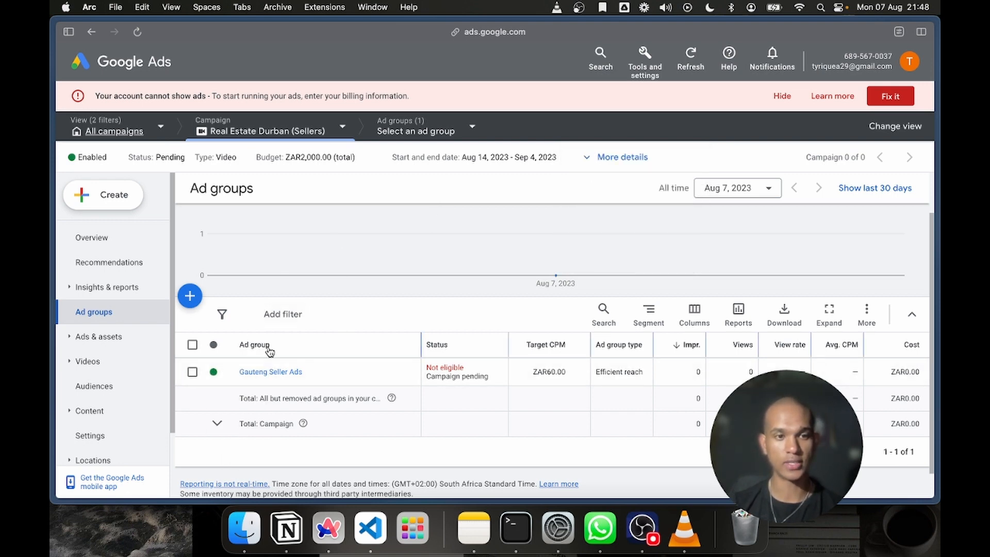
left_click(215, 374)
left_click(220, 381)
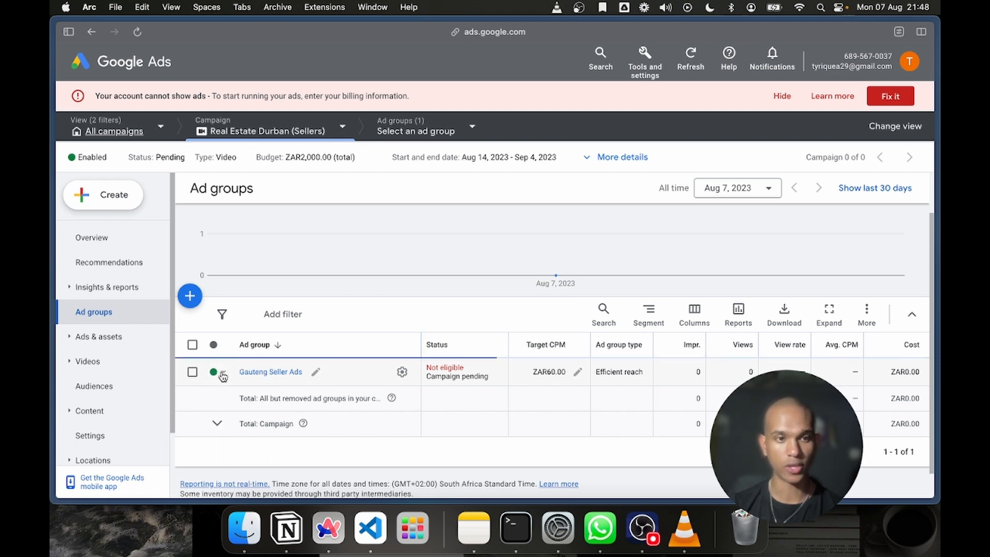
left_click(222, 375)
left_click(222, 381)
left_click(216, 422)
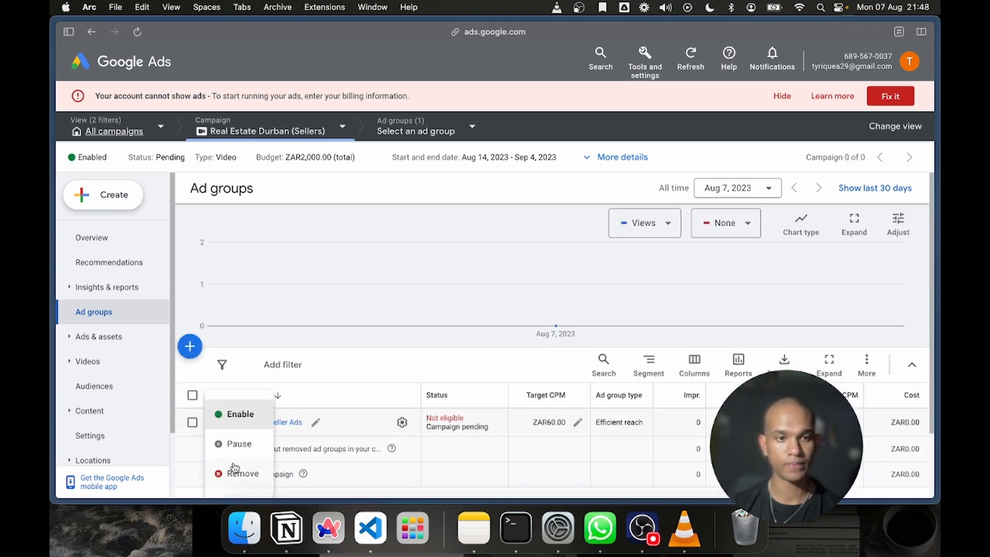
left_click(235, 446)
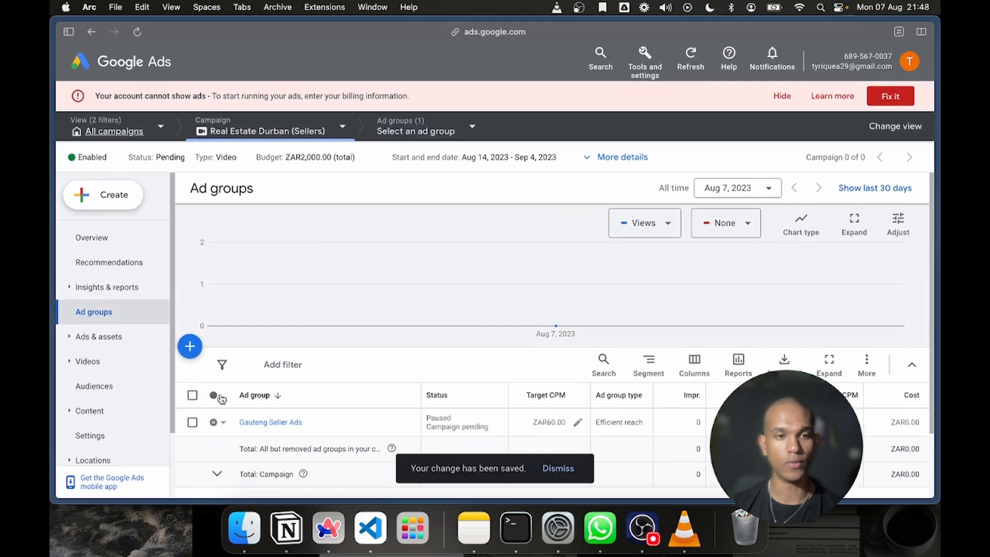
Check the status options of the Gauteng Seller Ads ad group without choosing one, and highlight the account's customer ID
left_click(214, 421)
left_click(222, 420)
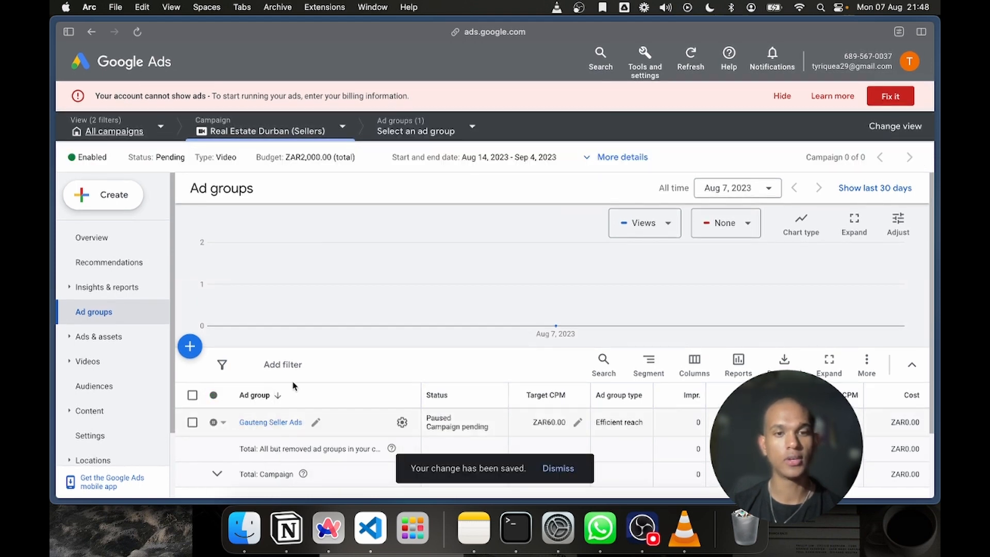
left_click(220, 423)
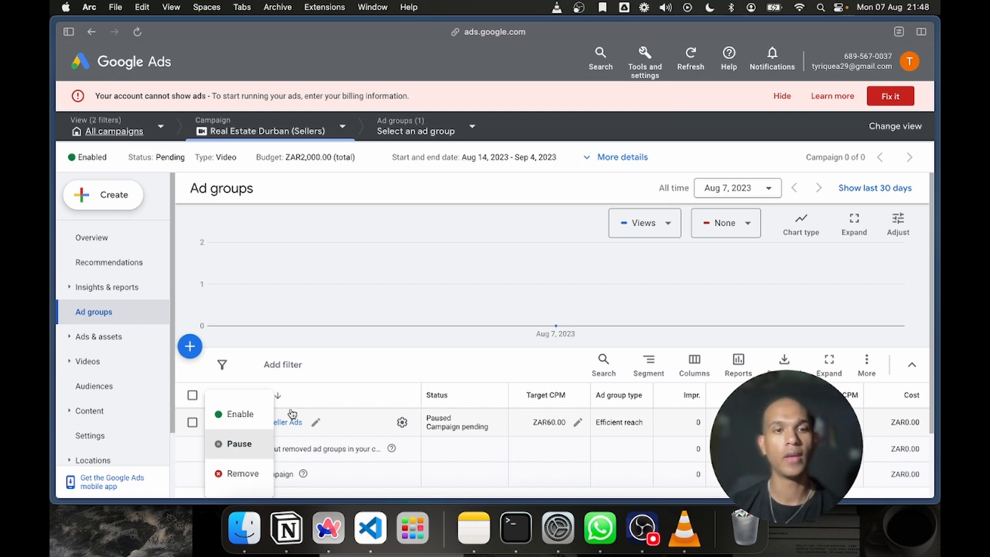
left_click(305, 340)
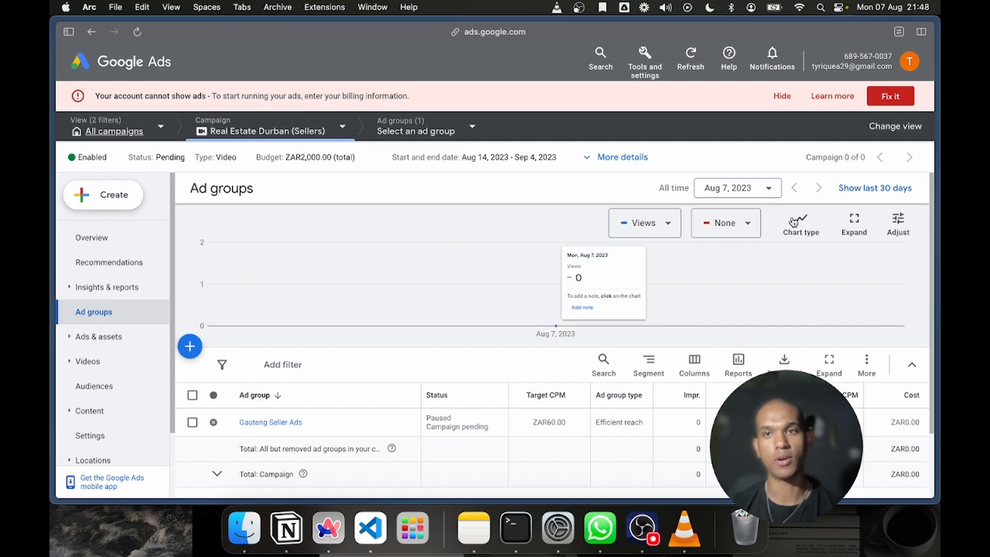
left_click_drag(844, 56, 890, 57)
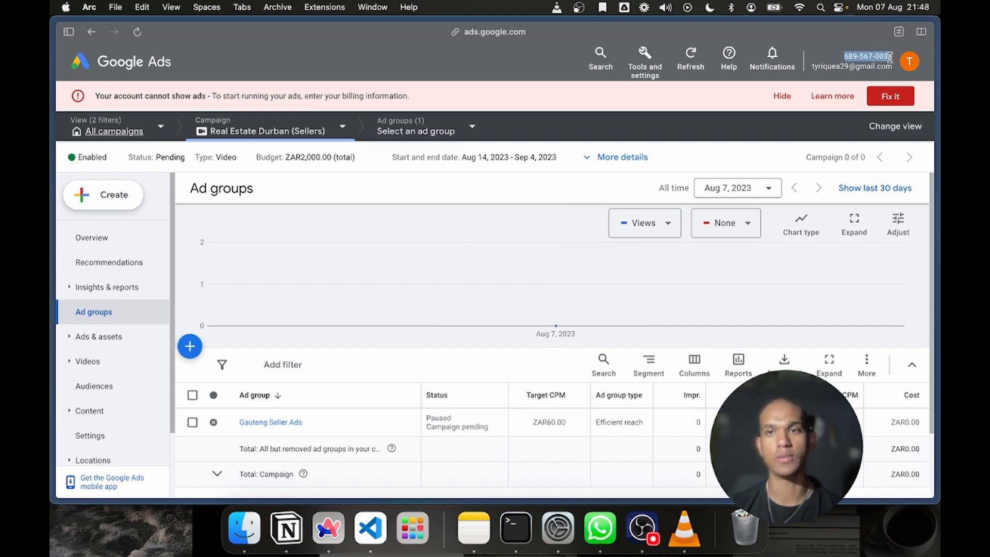